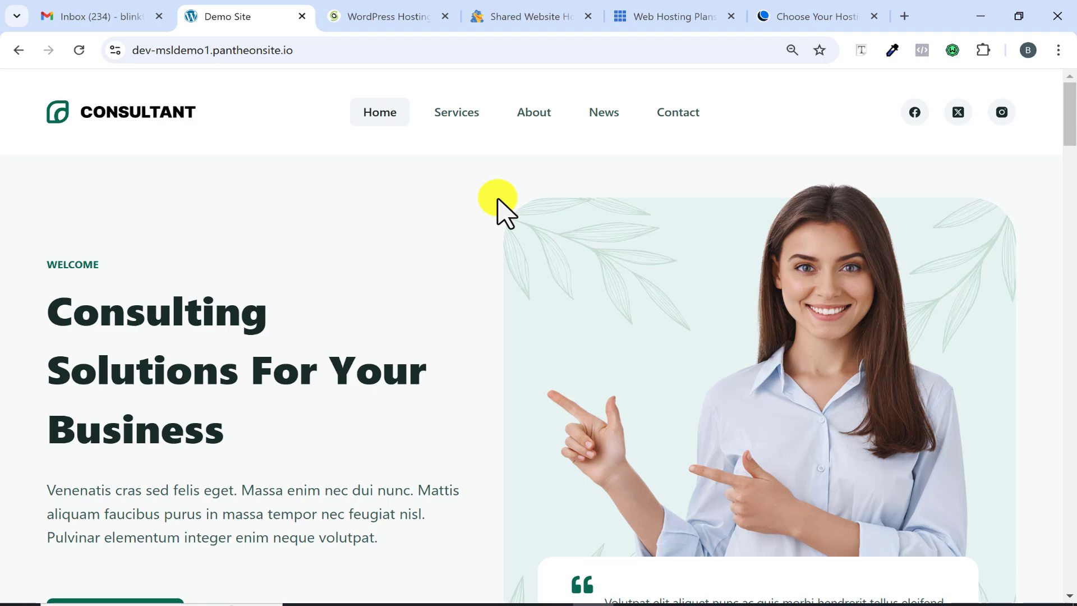
Step: Bring up SiteGround's plan cards: StartUp $3.99, GrowBig $6.69 and GoGeek $10.69 per month
click(393, 14)
mouse_move(391, 252)
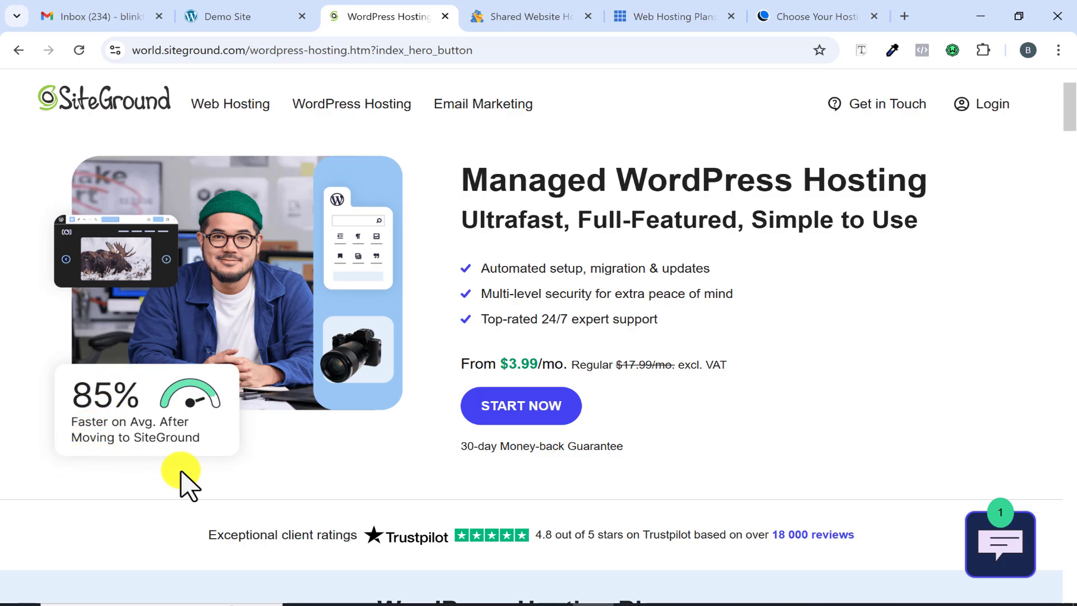
scroll(216, 421, down, 5)
scroll(217, 421, down, 3)
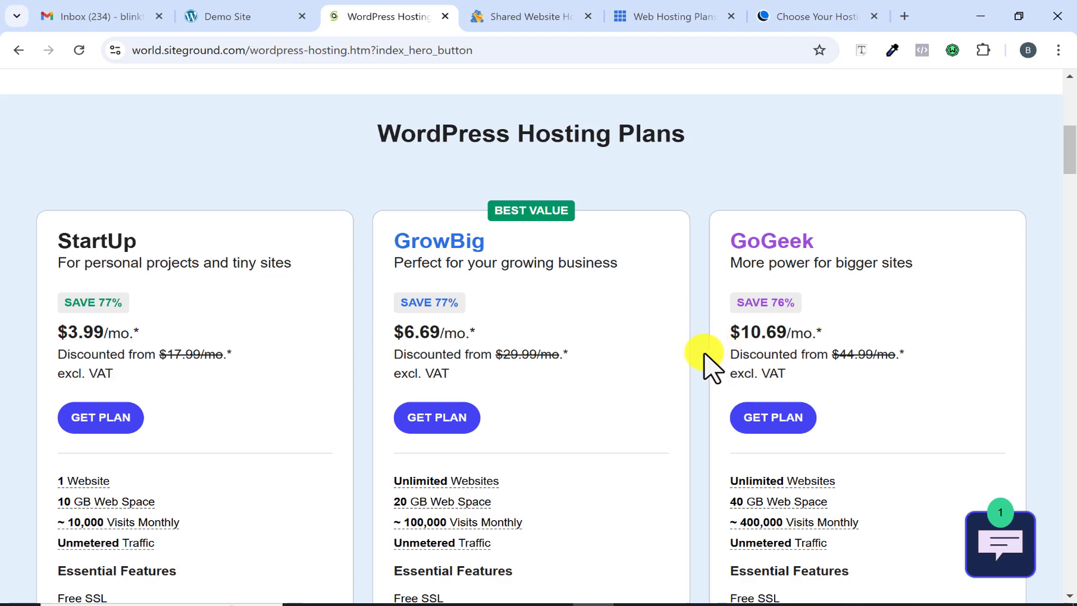
scroll(694, 378, up, 1)
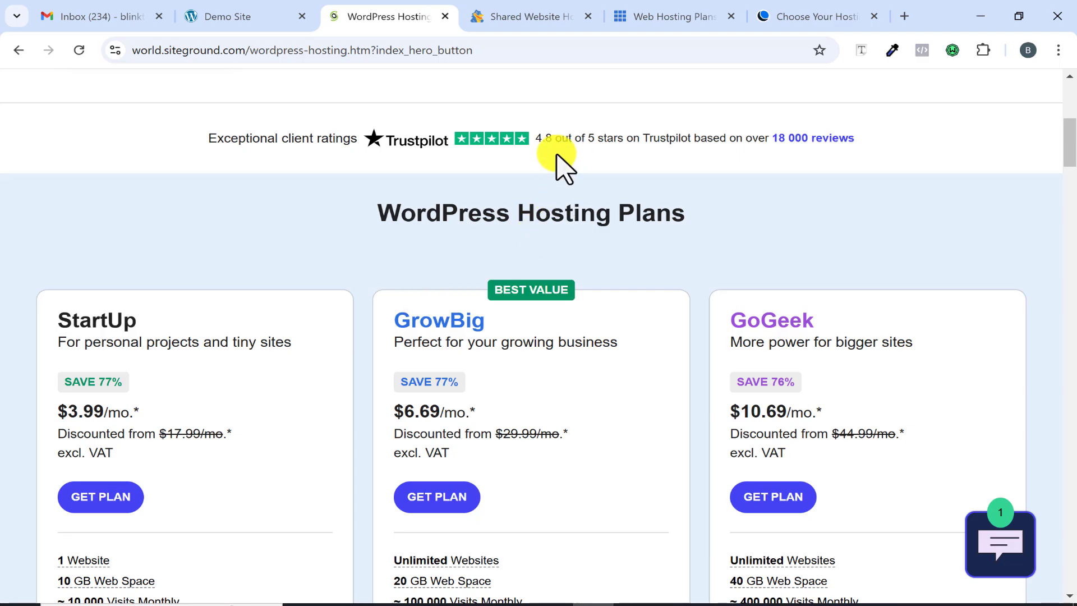
Step: Show HostGator's Hatchling $3.75, Baby $4.50 and Business $6.25 monthly plan cards
click(506, 23)
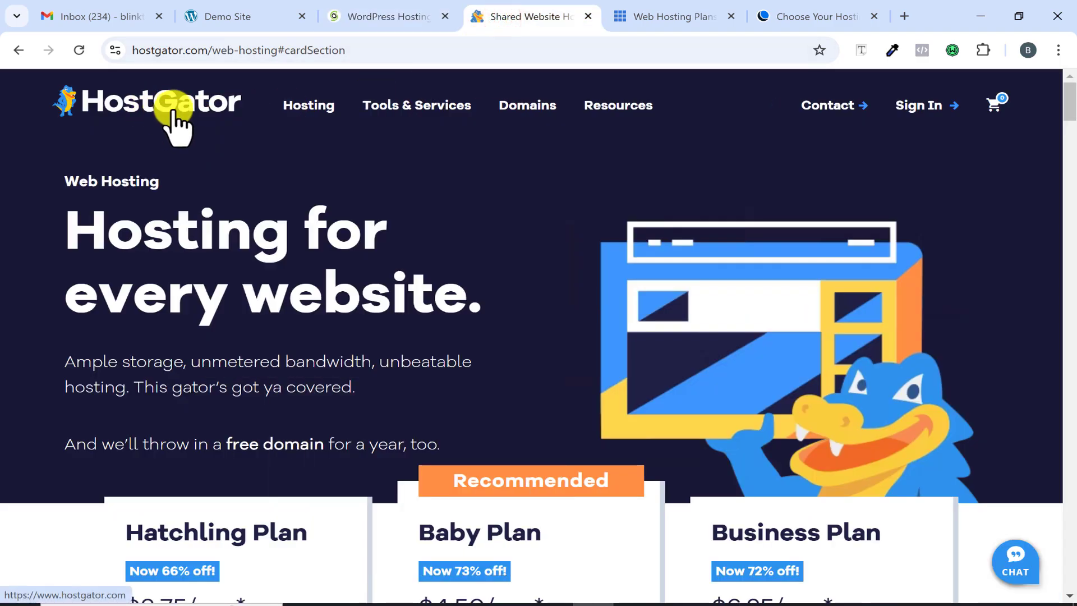
scroll(440, 343, down, 5)
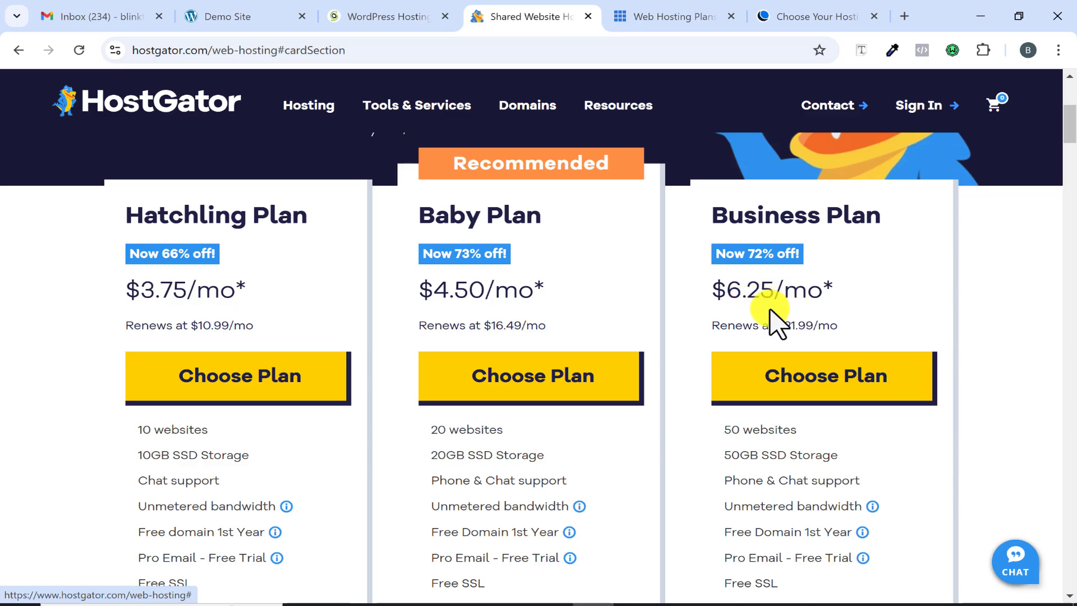
scroll(530, 298, up, 3)
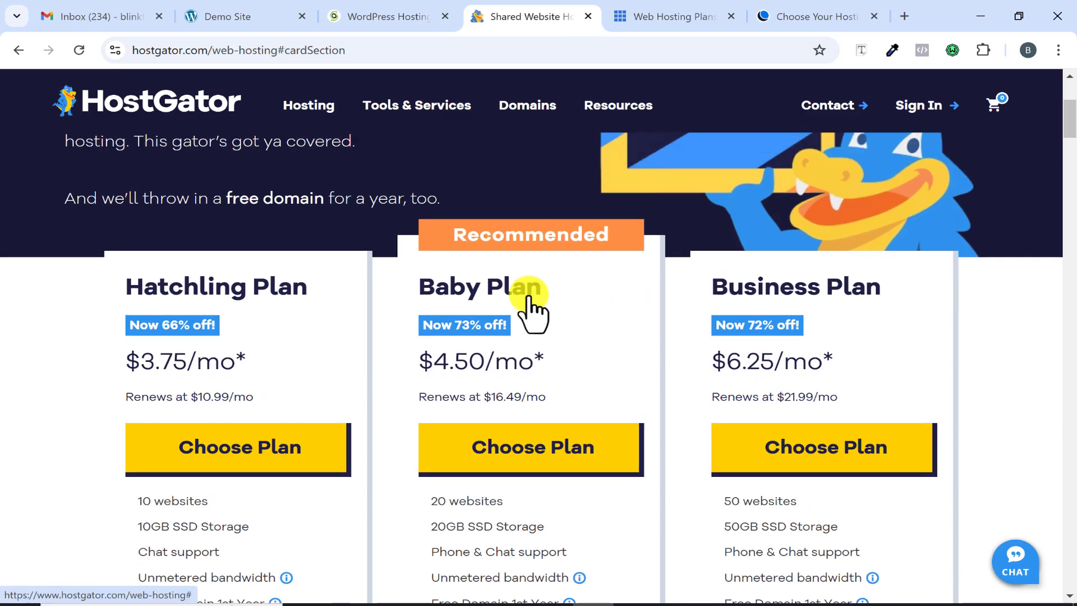
Step: Show Bluehost's plan table: Basic $2.95, Choice Plus $5.45, Online Store $9.95, Pro $13.95 monthly
click(645, 16)
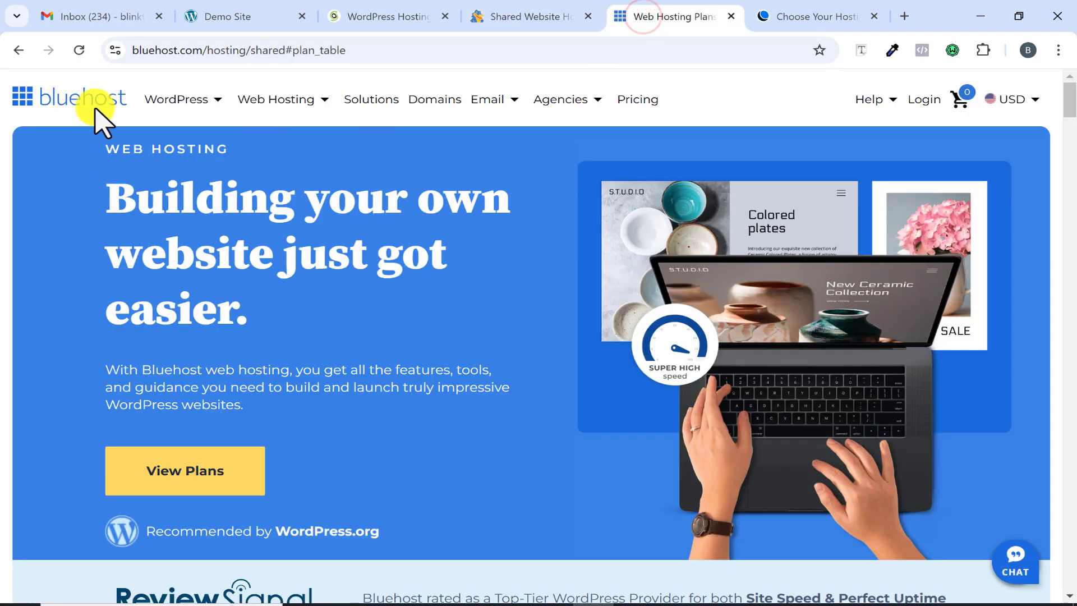
scroll(224, 252, down, 10)
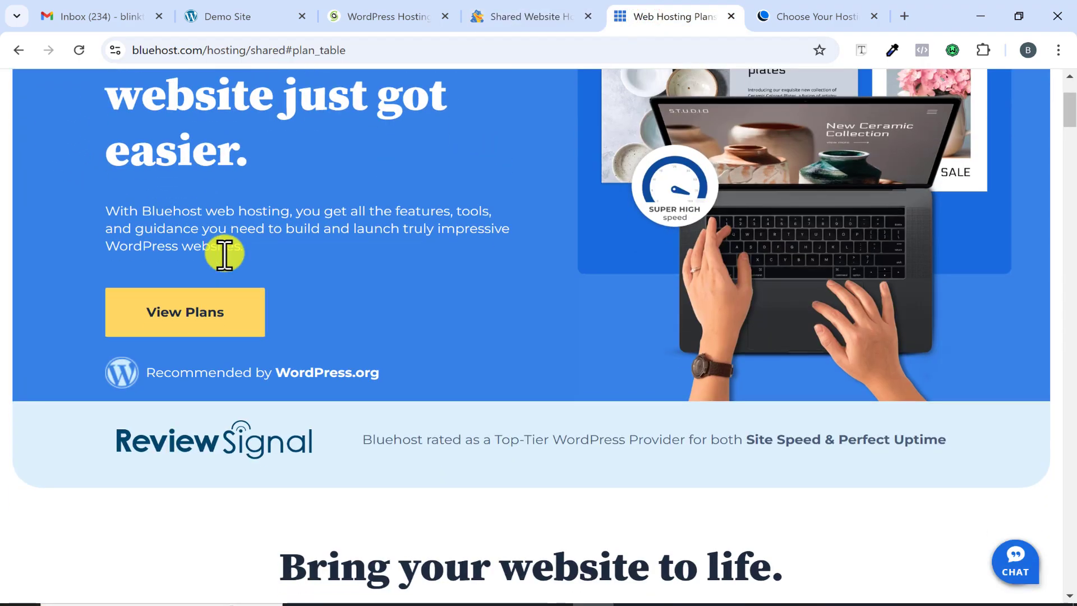
scroll(225, 259, down, 2)
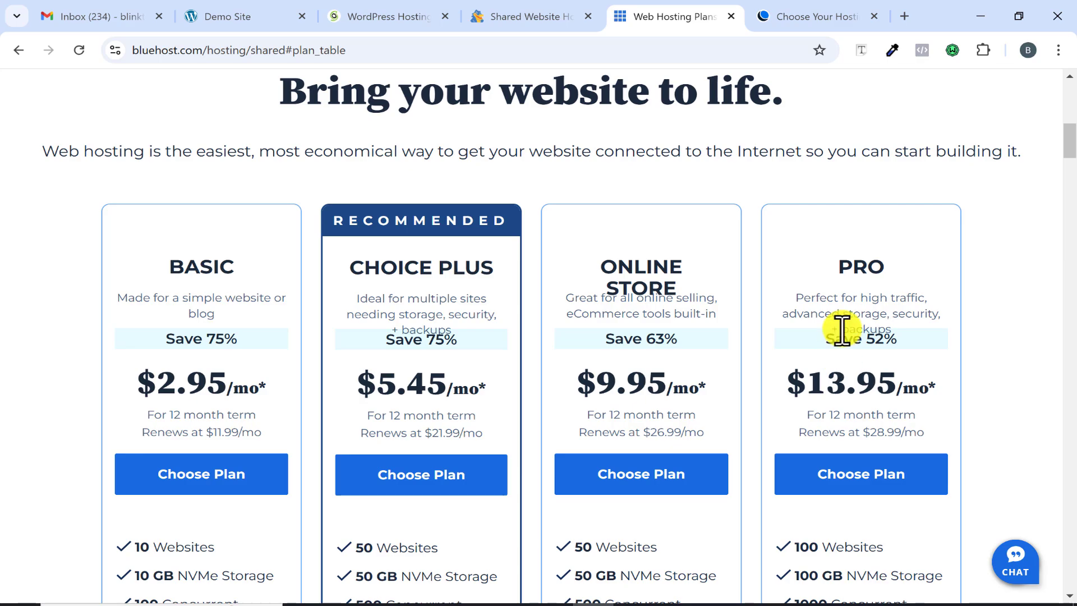
scroll(839, 337, up, 3)
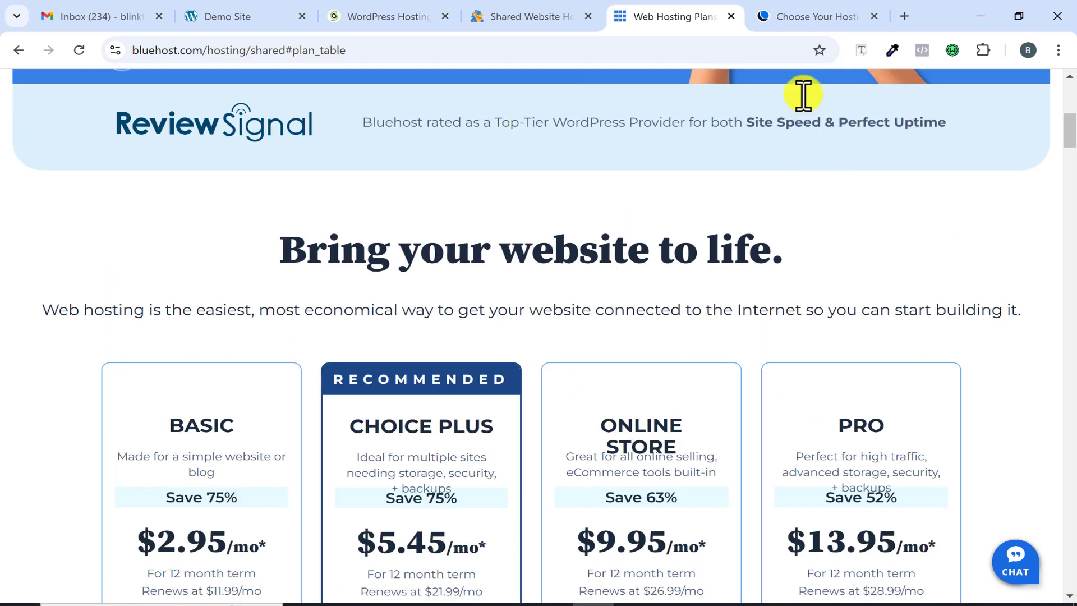
Step: Review DreamHost's Shared $2.95, DreamPress $16.95 and VPS $13.75 monthly plans and their features
click(790, 18)
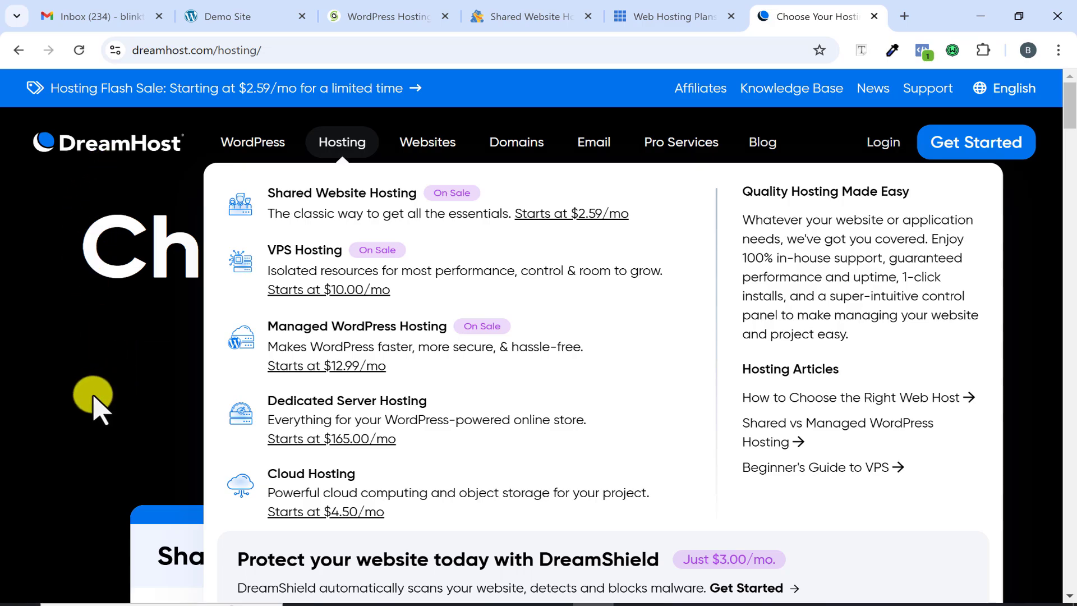
scroll(73, 415, down, 1)
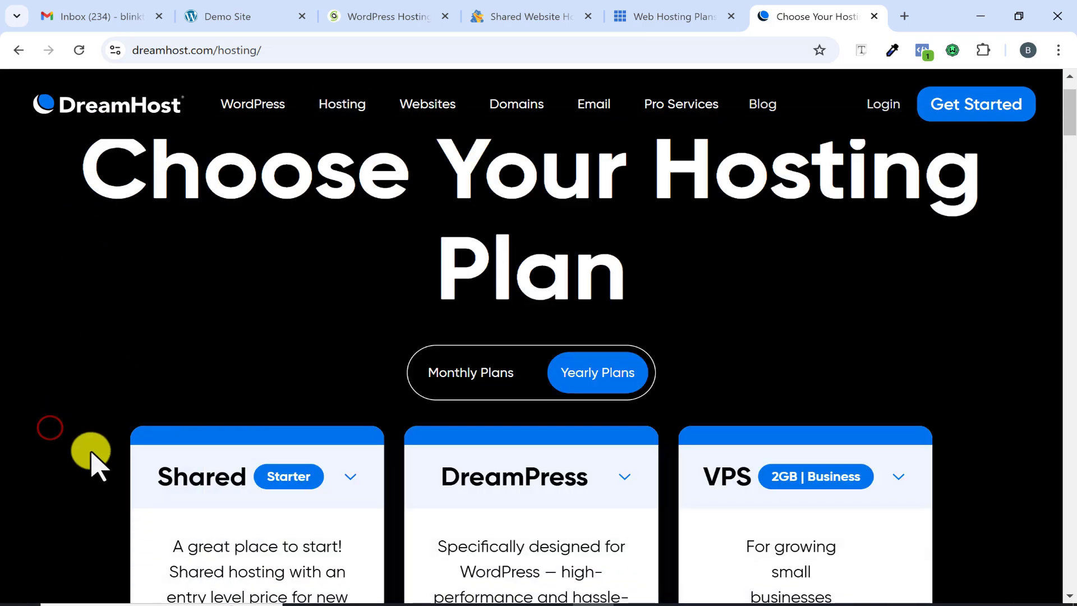
scroll(91, 457, down, 3)
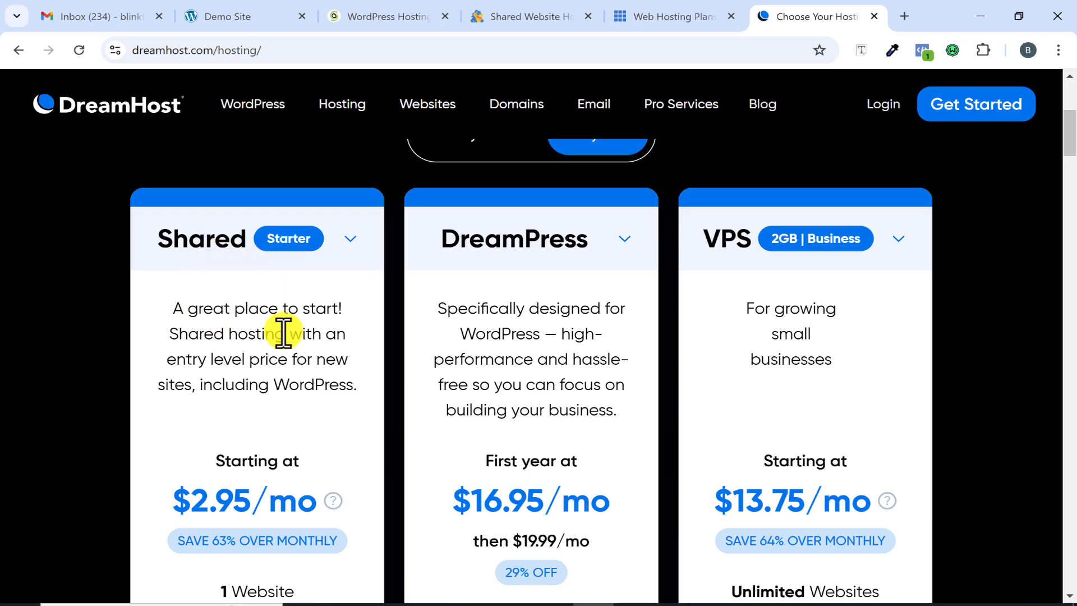
scroll(252, 389, down, 1)
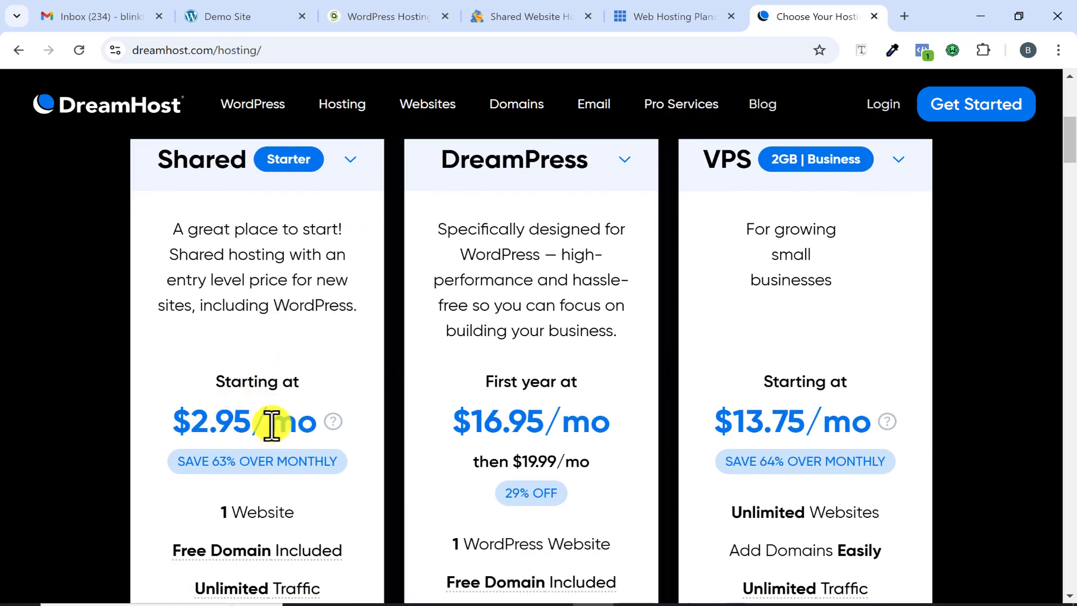
scroll(293, 420, up, 2)
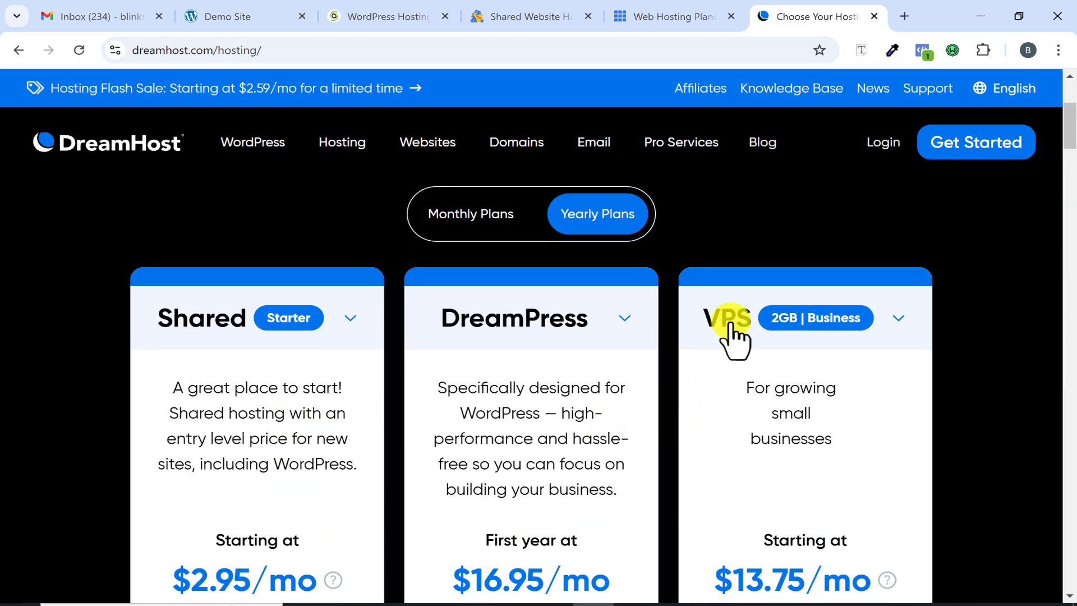
scroll(709, 359, down, 2)
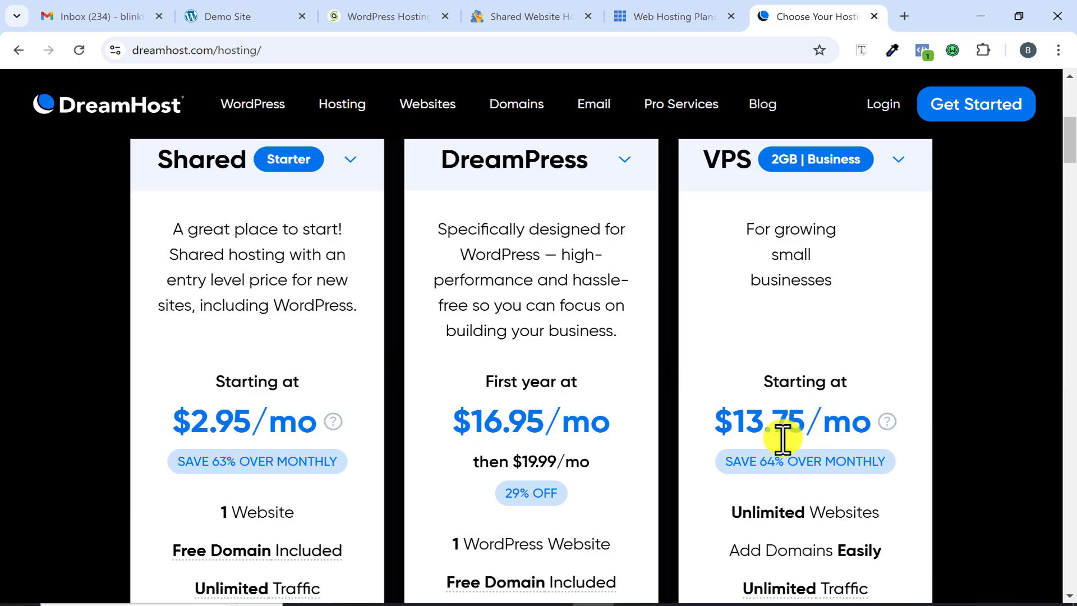
scroll(598, 437, down, 5)
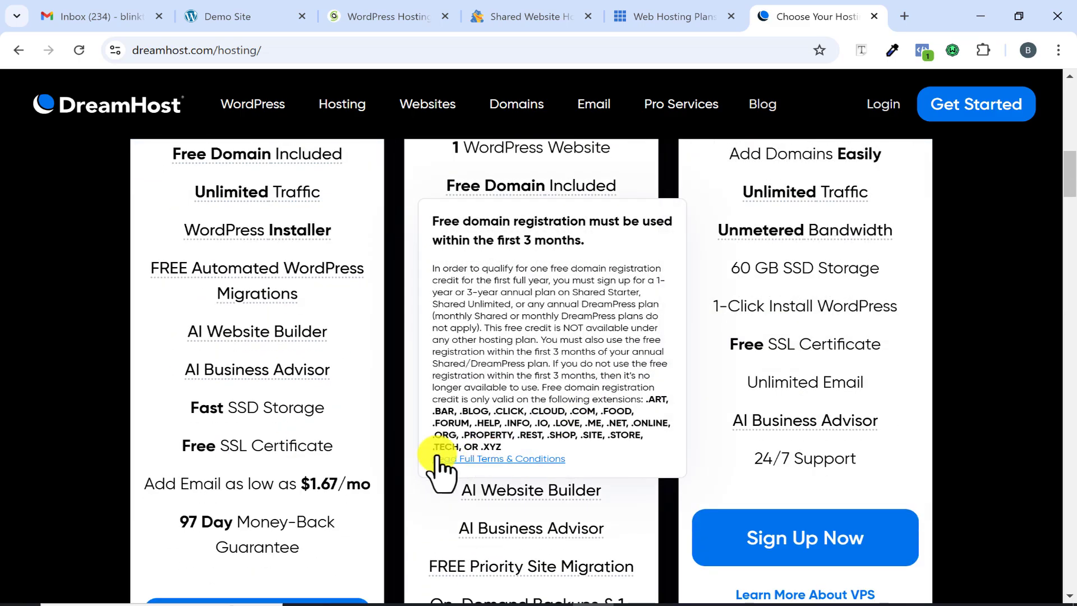
scroll(72, 432, down, 1)
scroll(67, 430, down, 1)
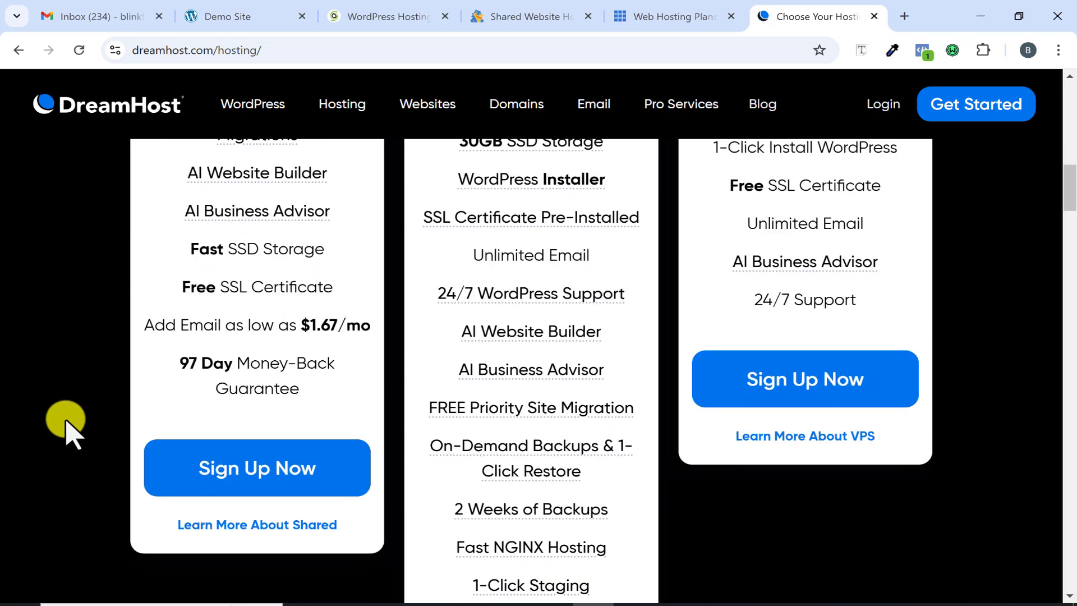
scroll(66, 423, up, 5)
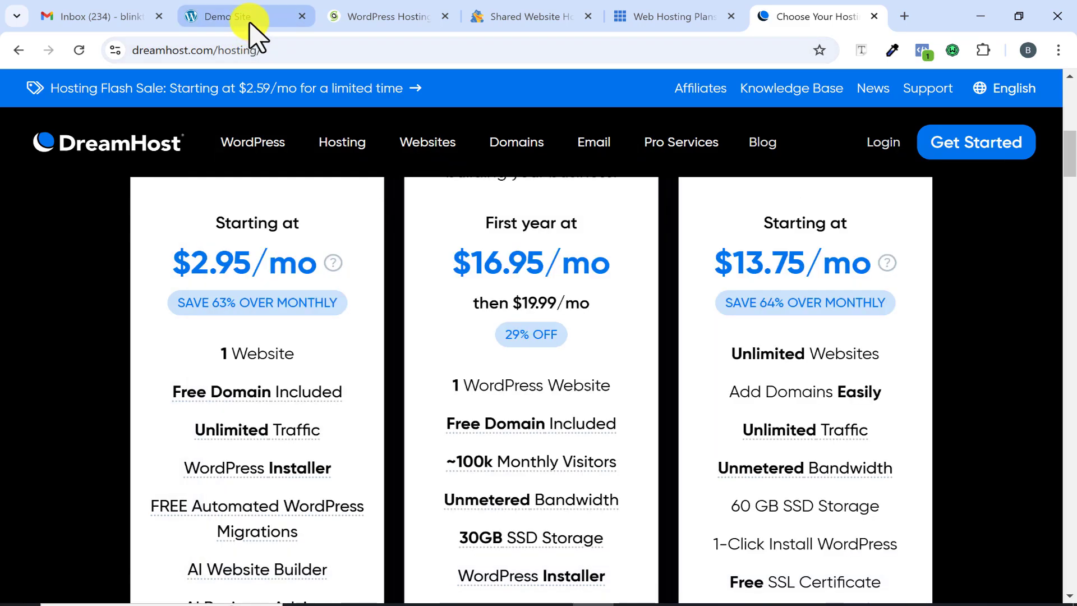
Step: Return to the Demo Site tab and scroll down through the Consultant homepage sections
click(247, 18)
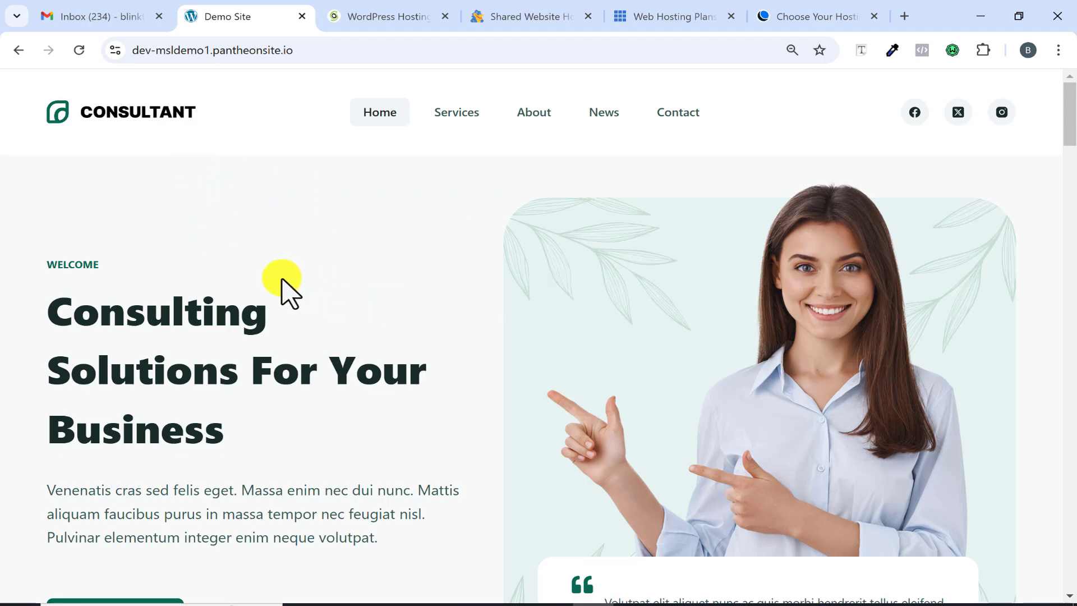
scroll(281, 289, down, 3)
scroll(281, 289, down, 9)
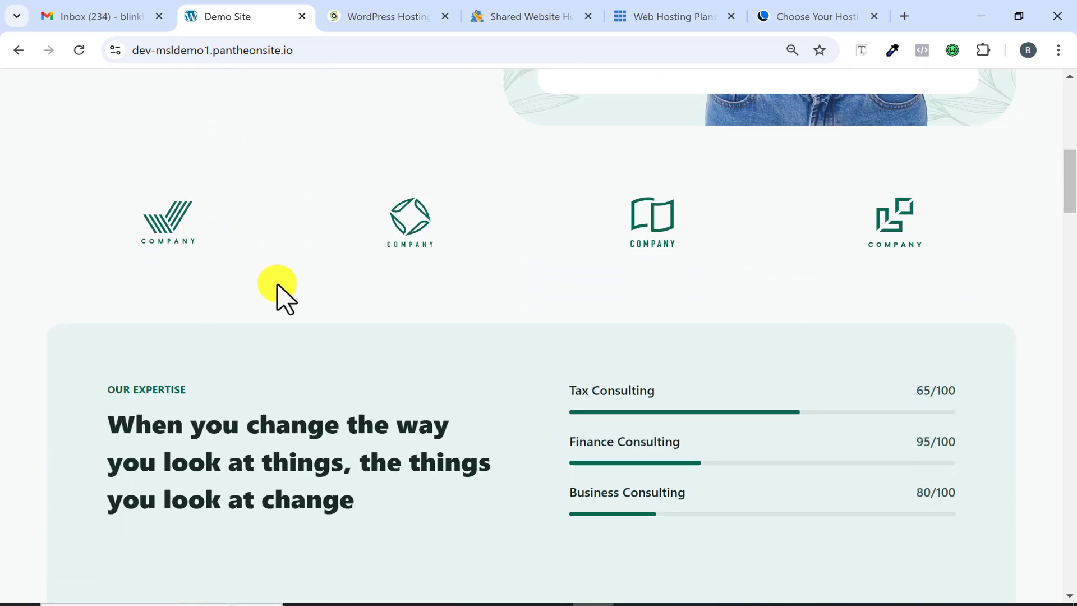
scroll(578, 371, down, 13)
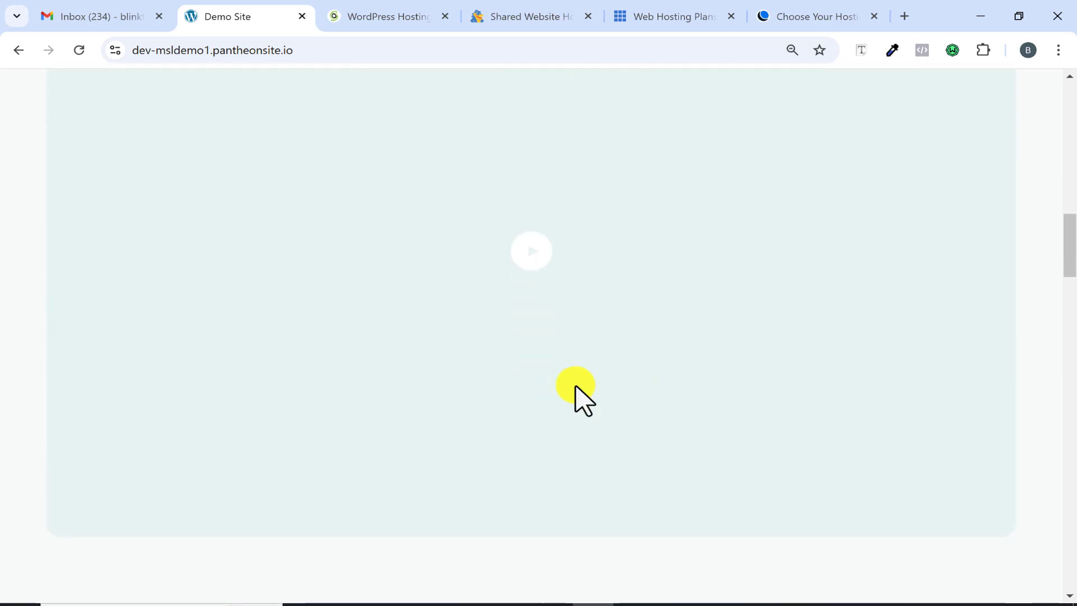
scroll(577, 393, down, 9)
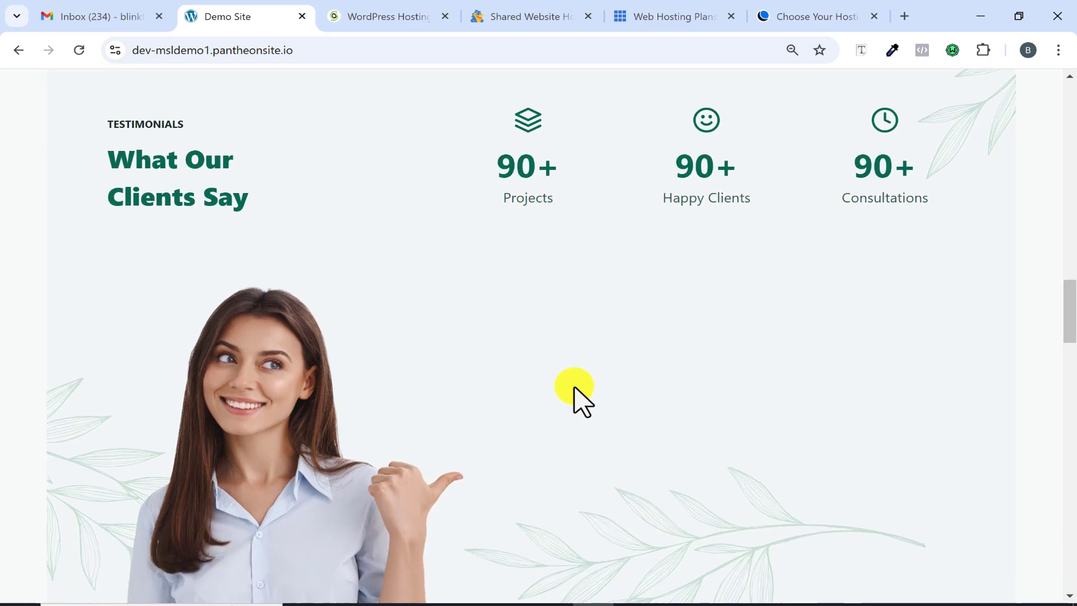
scroll(574, 387, down, 1)
Step: Continue down to the footer, then scroll back to the 'Consulting Solutions For Your Business' hero
scroll(578, 397, up, 1)
scroll(577, 392, down, 7)
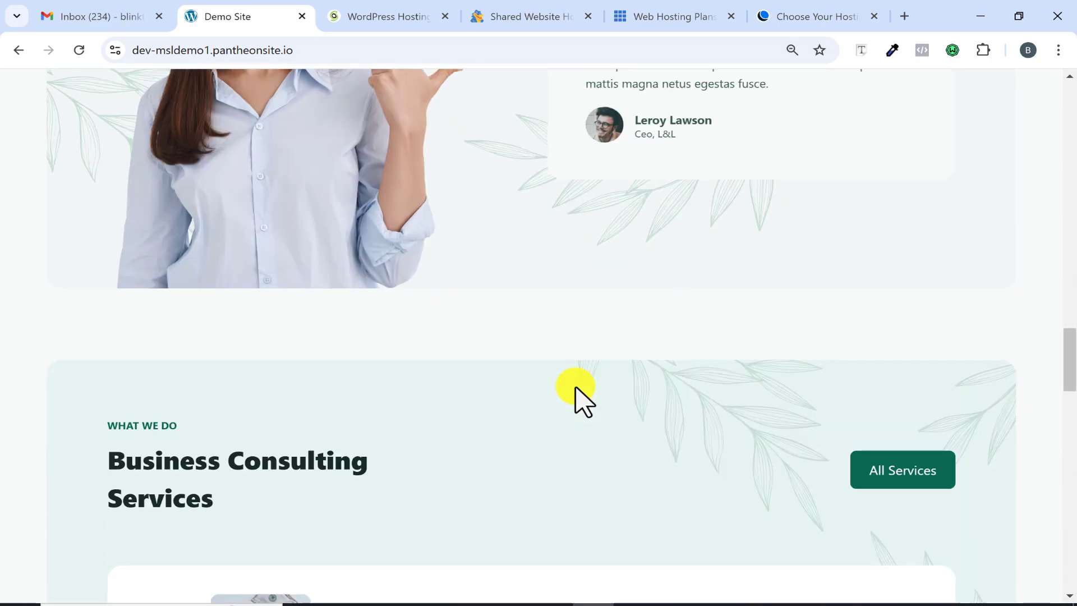
scroll(576, 388, down, 8)
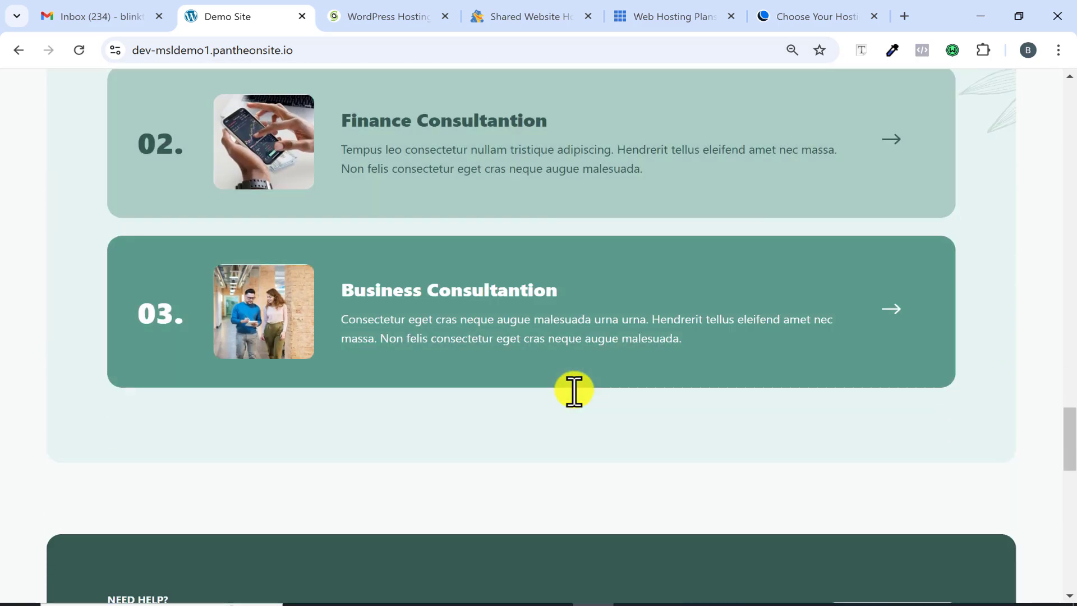
scroll(502, 381, down, 17)
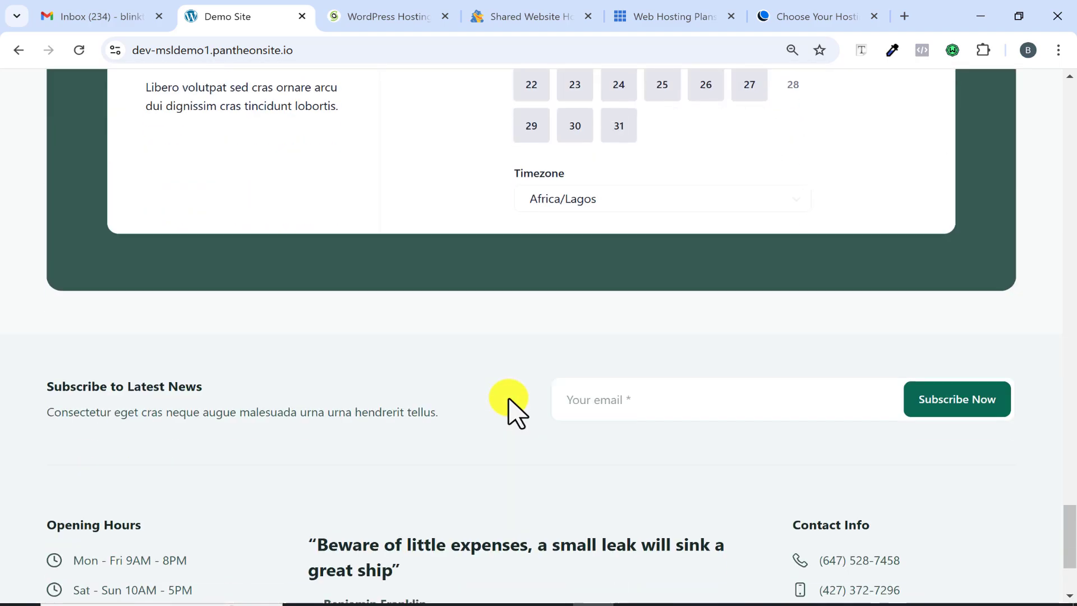
scroll(509, 400, up, 20)
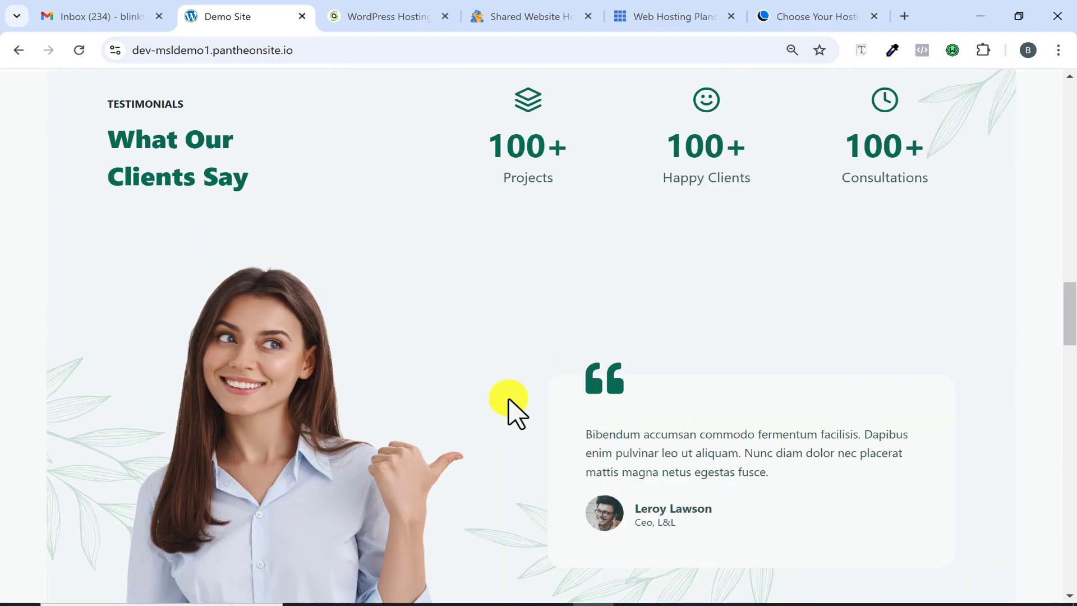
scroll(508, 399, up, 15)
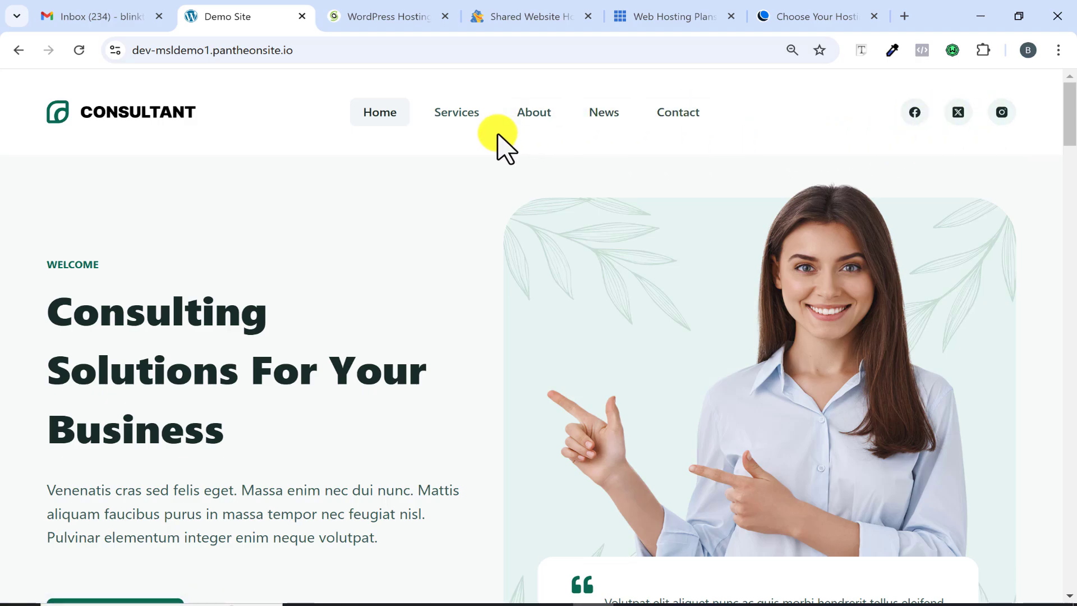
scroll(404, 356, down, 2)
scroll(405, 362, up, 2)
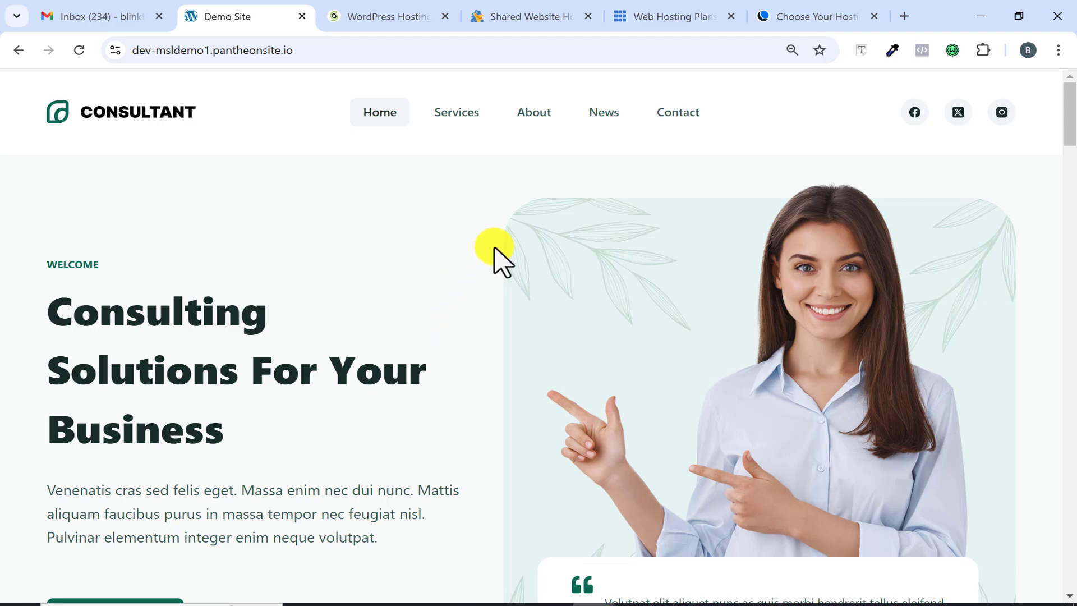
Step: Open Chrome DevTools on the homepage via Inspect from the page's context menu
right_click(465, 240)
scroll(519, 423, down, 3)
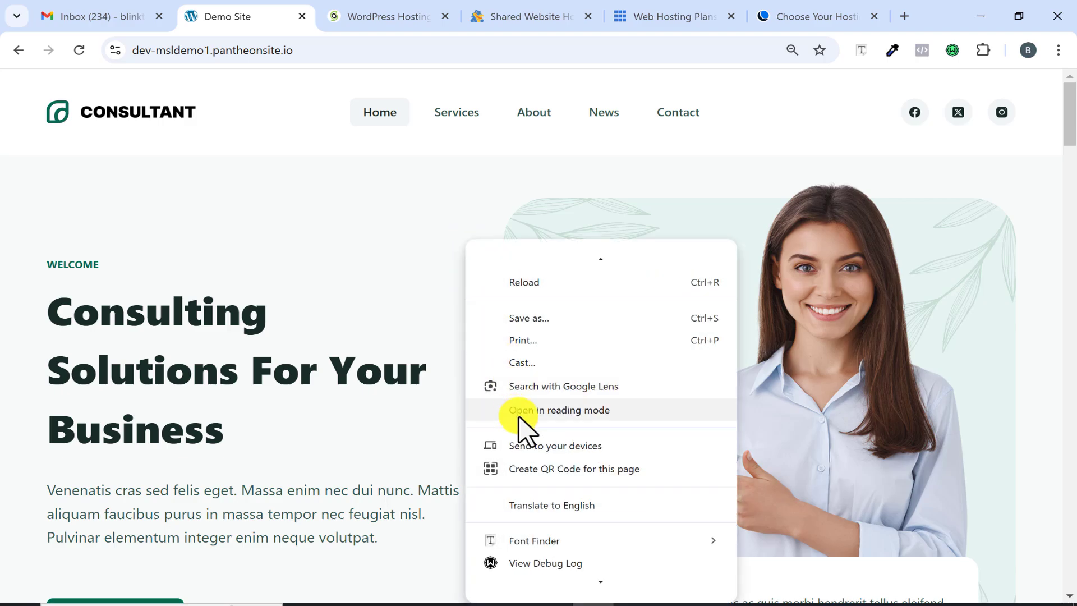
scroll(529, 444, up, 1)
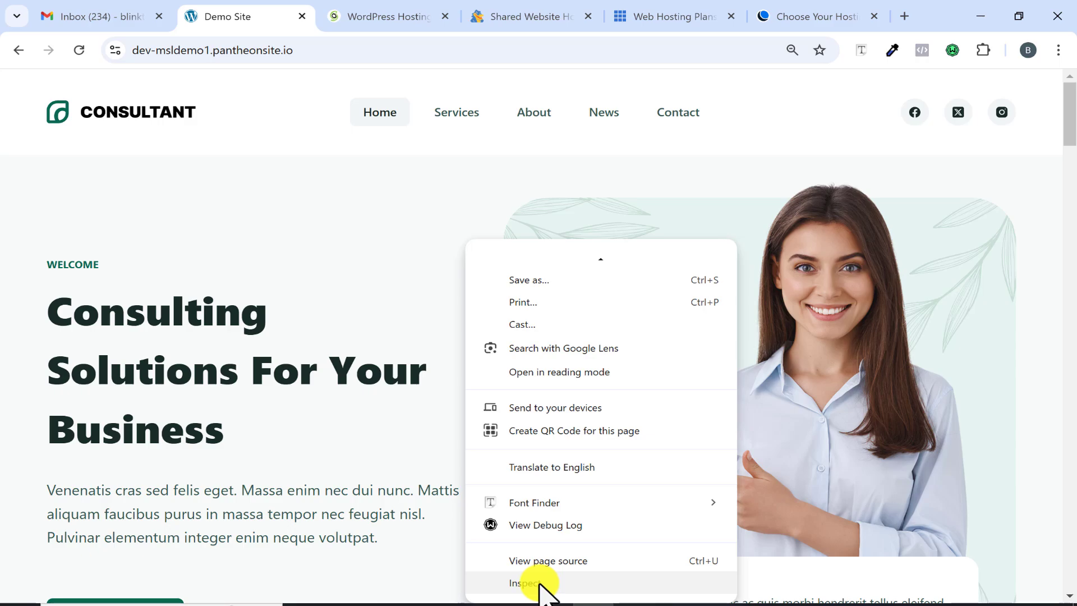
click(538, 584)
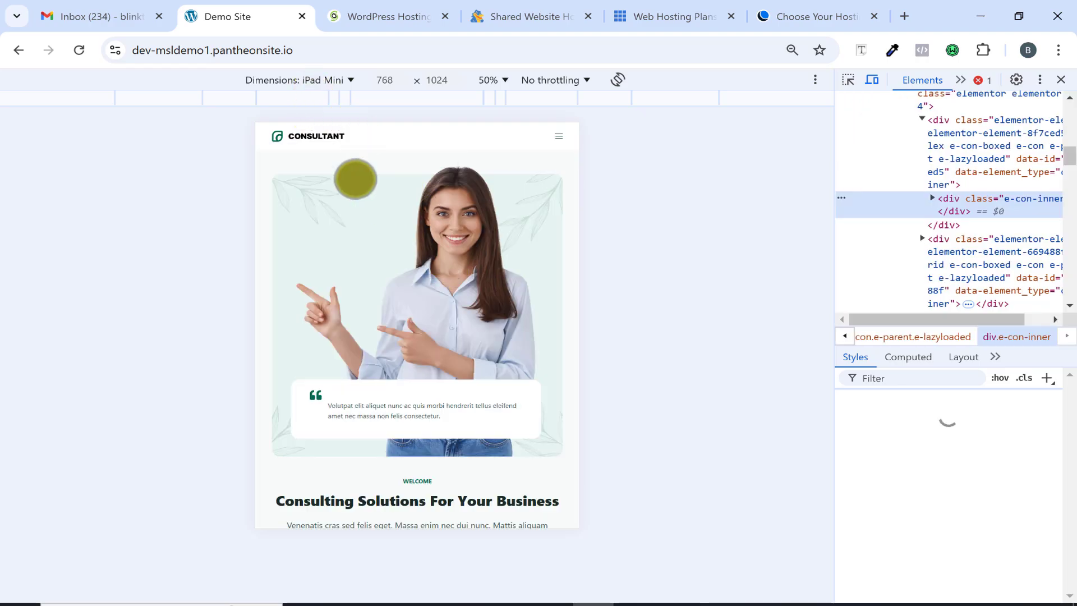
scroll(432, 342, down, 10)
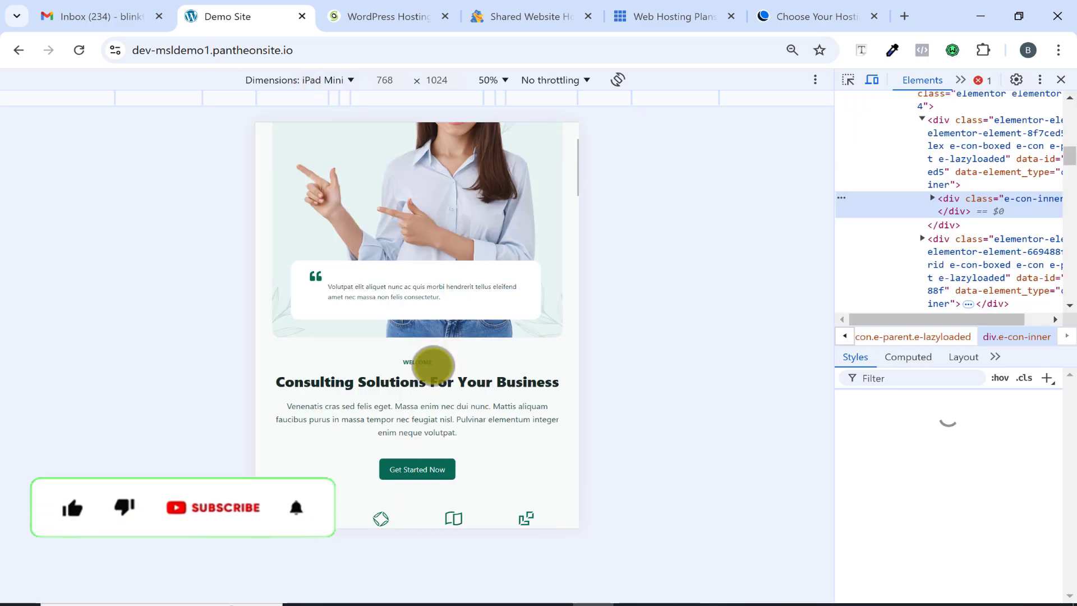
scroll(432, 371, down, 15)
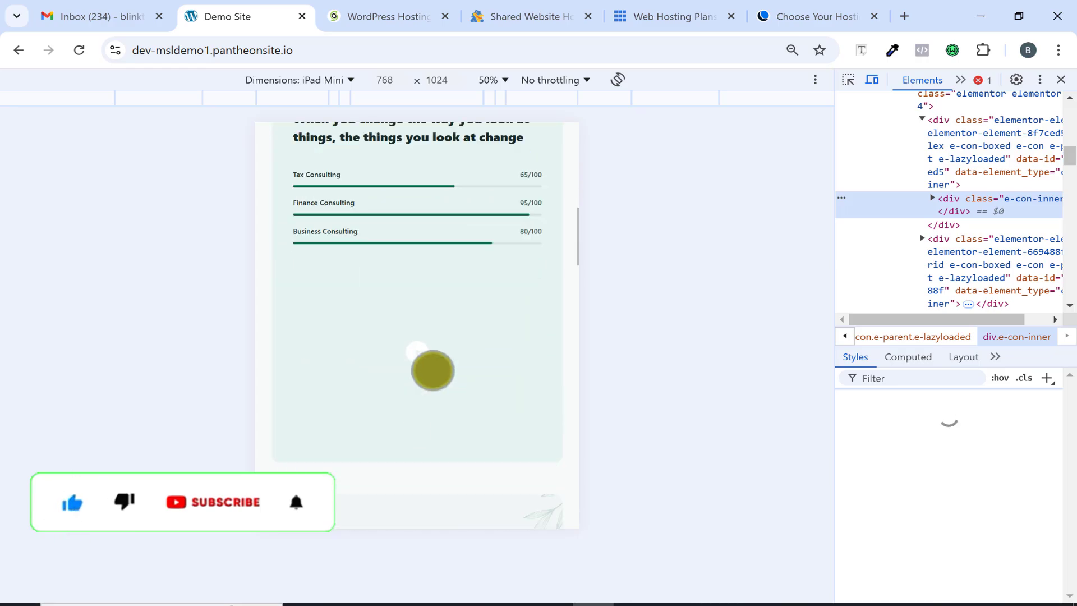
scroll(431, 376, down, 15)
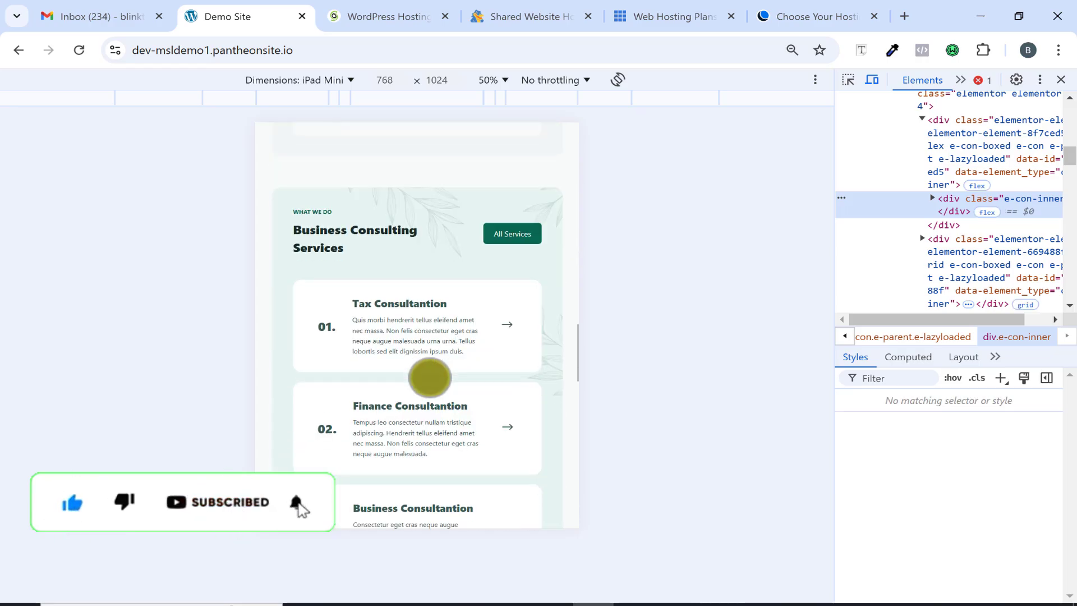
scroll(429, 381, up, 20)
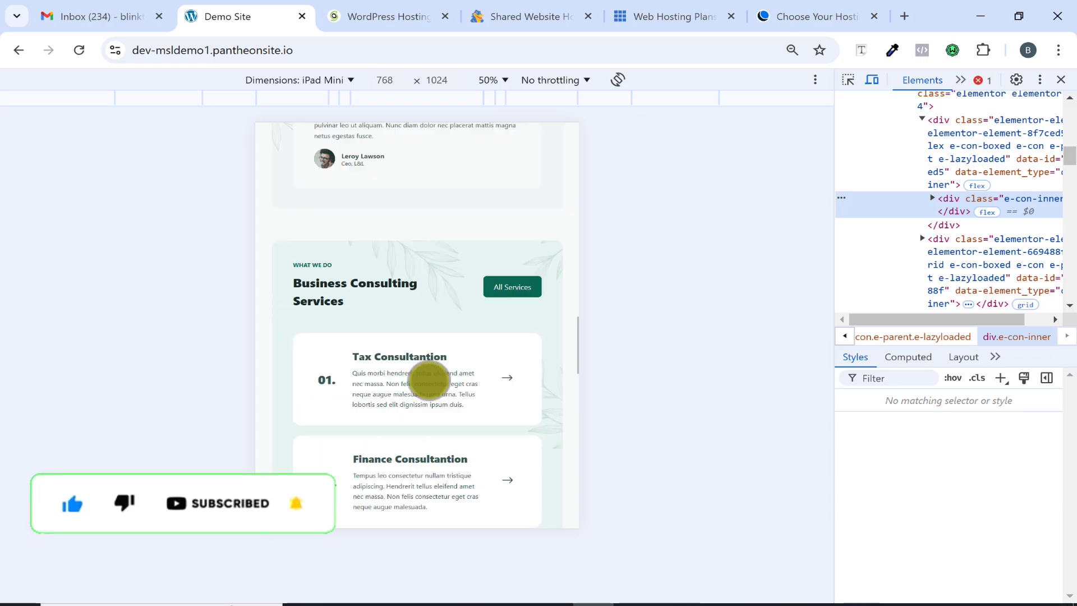
scroll(429, 380, up, 3)
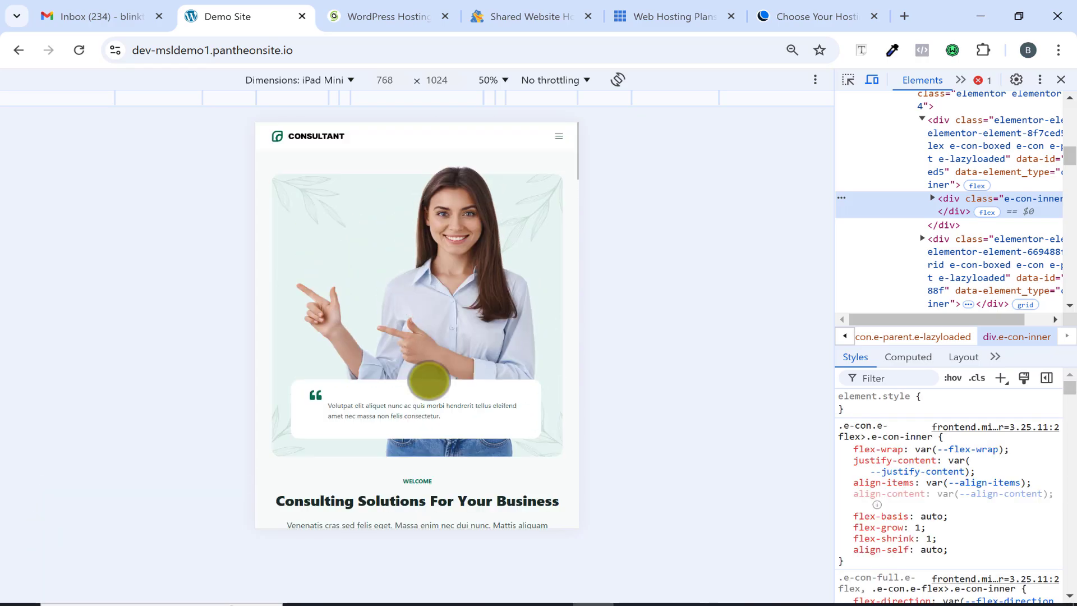
Step: Emulate a Samsung Galaxy S8+ (360 × 740) and scroll the single-column mobile layout
click(352, 80)
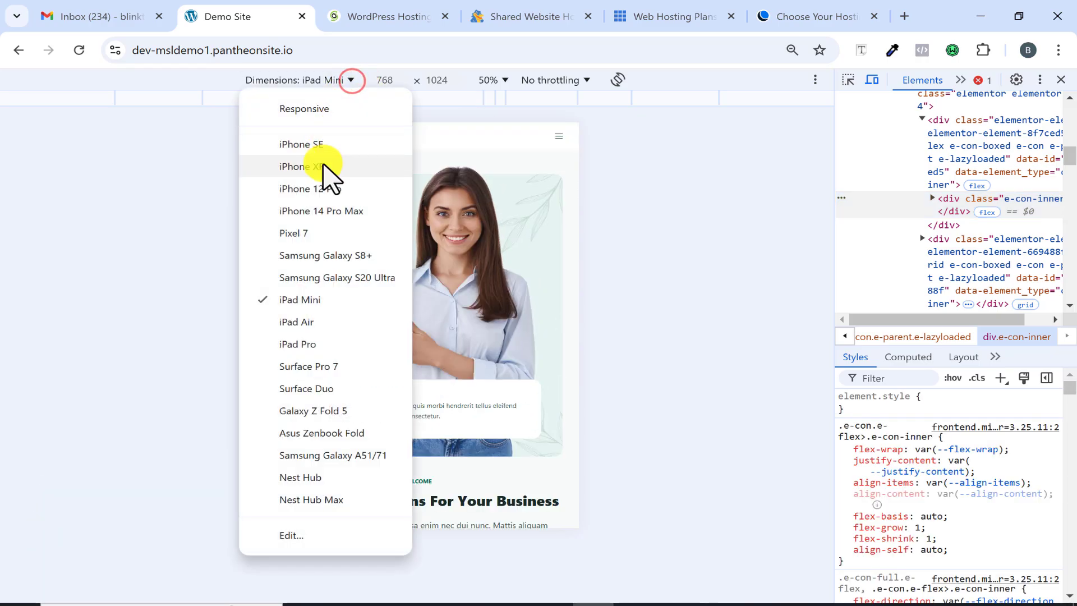
click(330, 262)
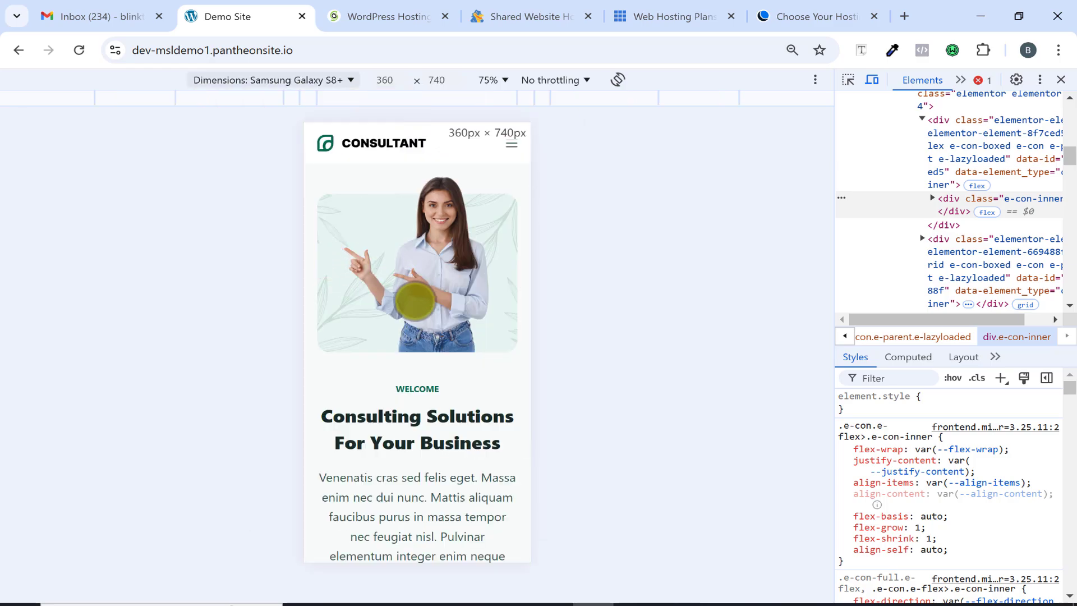
scroll(415, 302, down, 15)
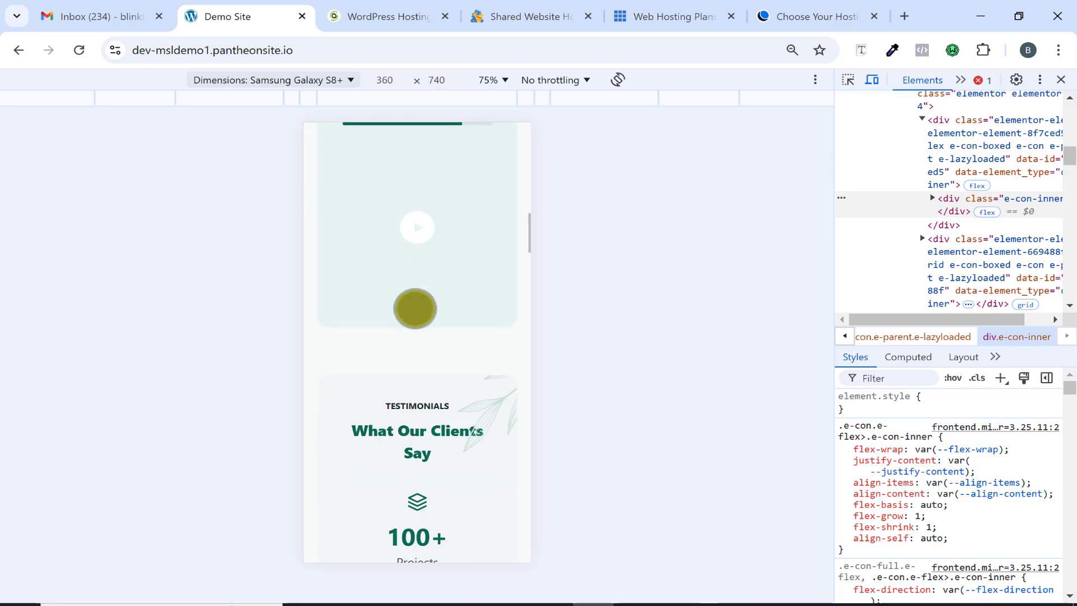
scroll(416, 309, down, 15)
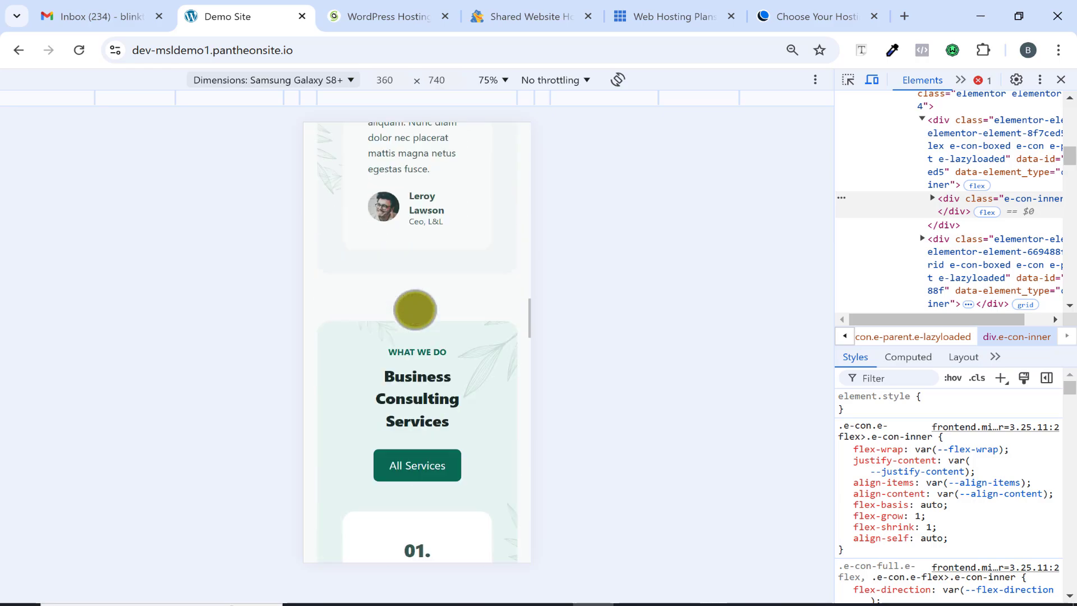
scroll(415, 310, down, 10)
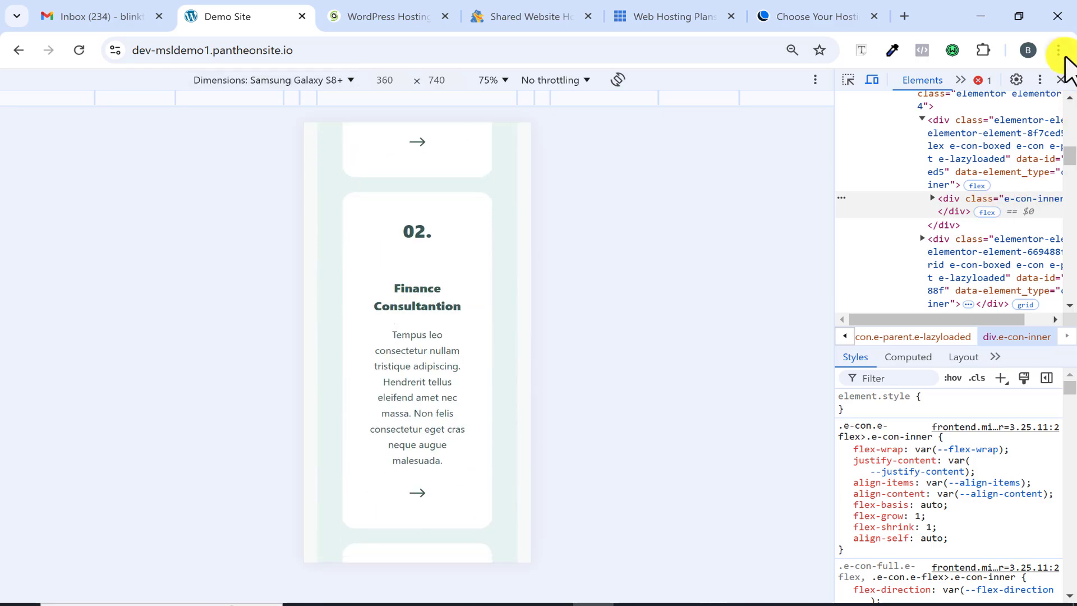
Step: Close DevTools, scroll back to the hero in desktop layout, and open a new blank tab
click(1059, 77)
scroll(569, 322, up, 10)
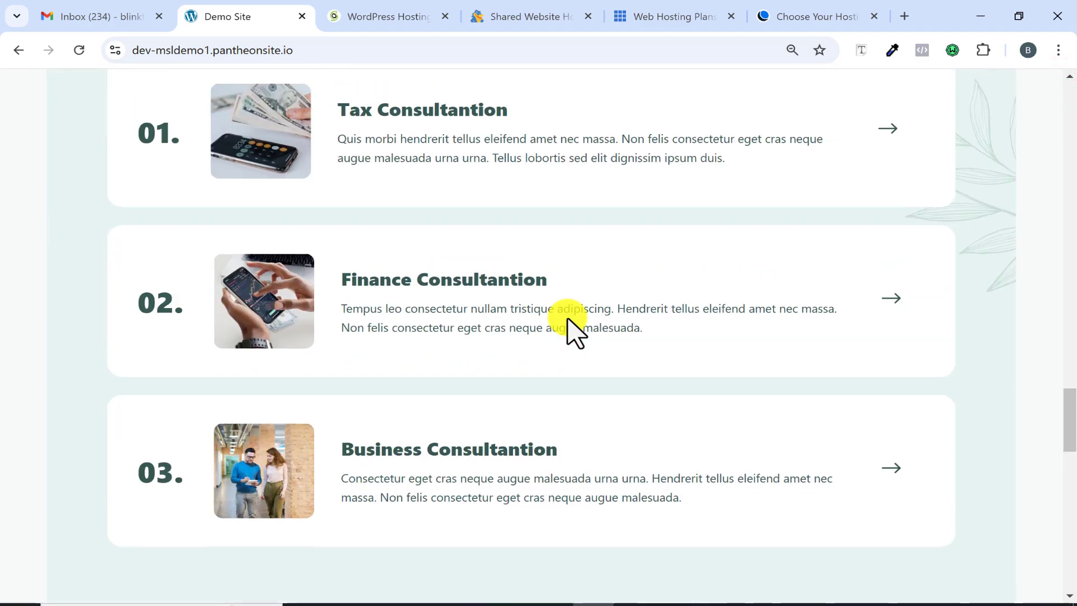
scroll(569, 323, up, 20)
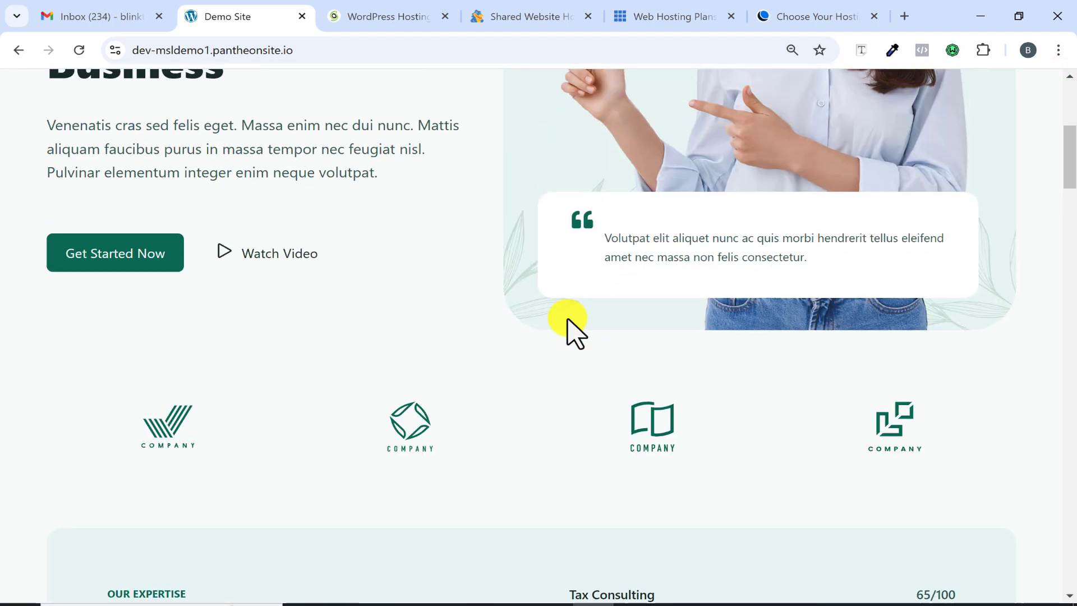
scroll(569, 322, up, 1)
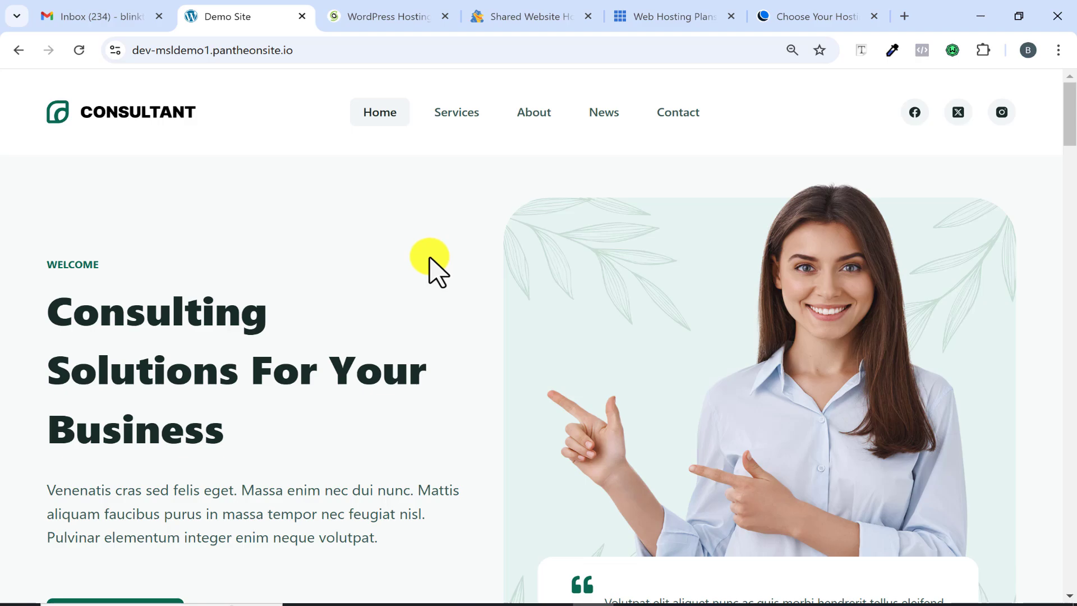
click(905, 18)
Step: Load pantheon.io in the new tab and scroll its homepage
click(686, 54)
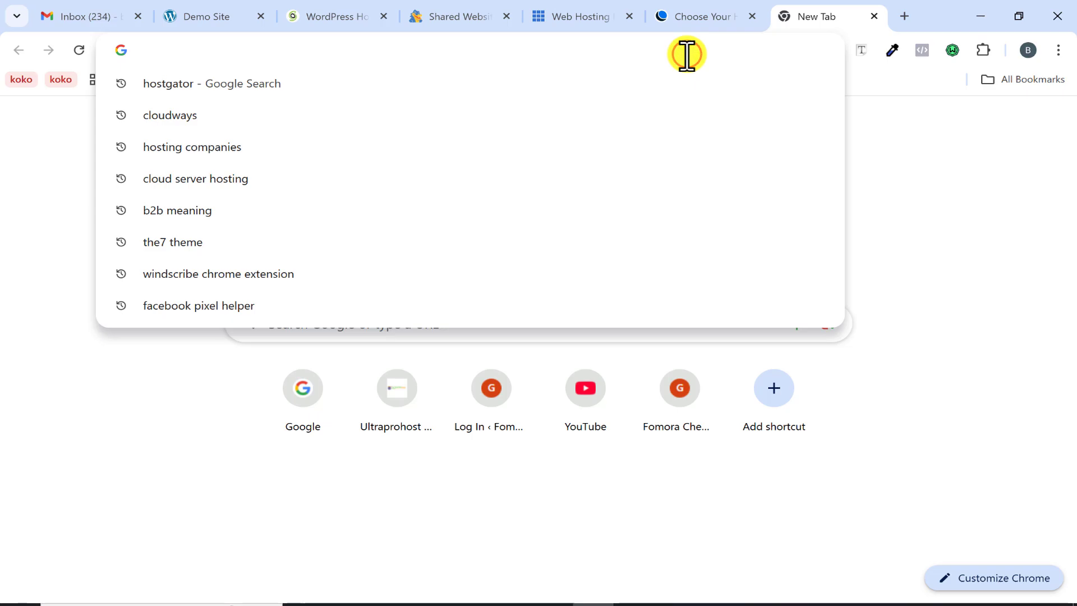
text(panth)
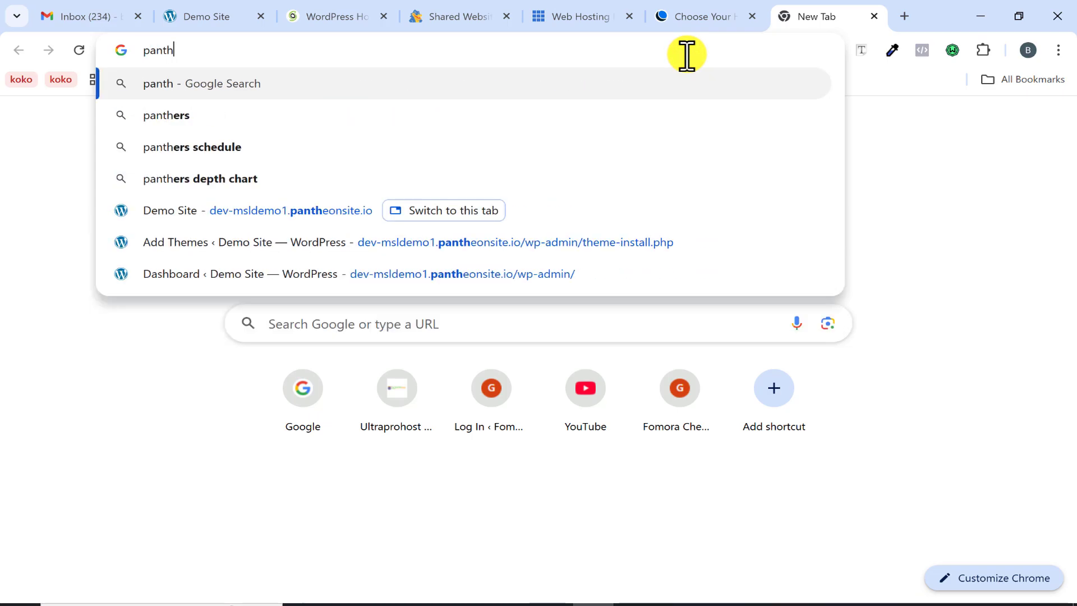
text(eon)
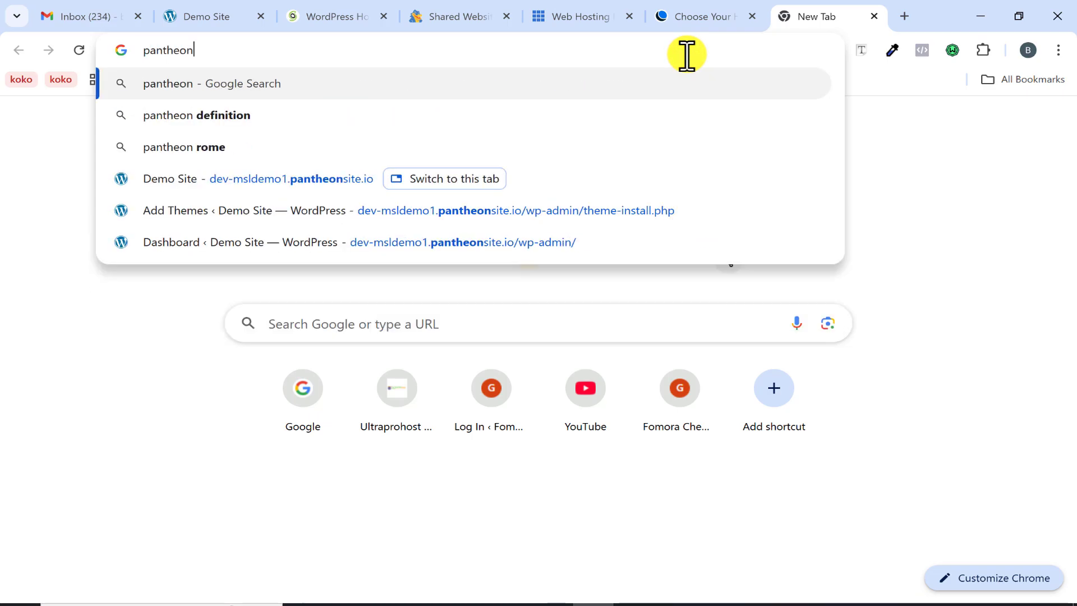
text(.)
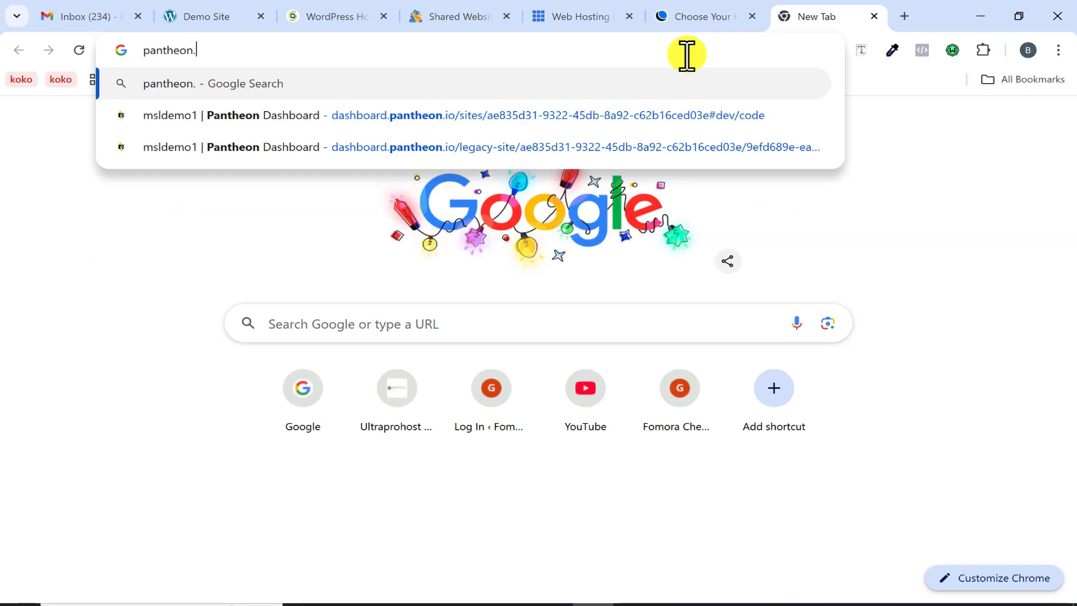
text(io)
key(Return)
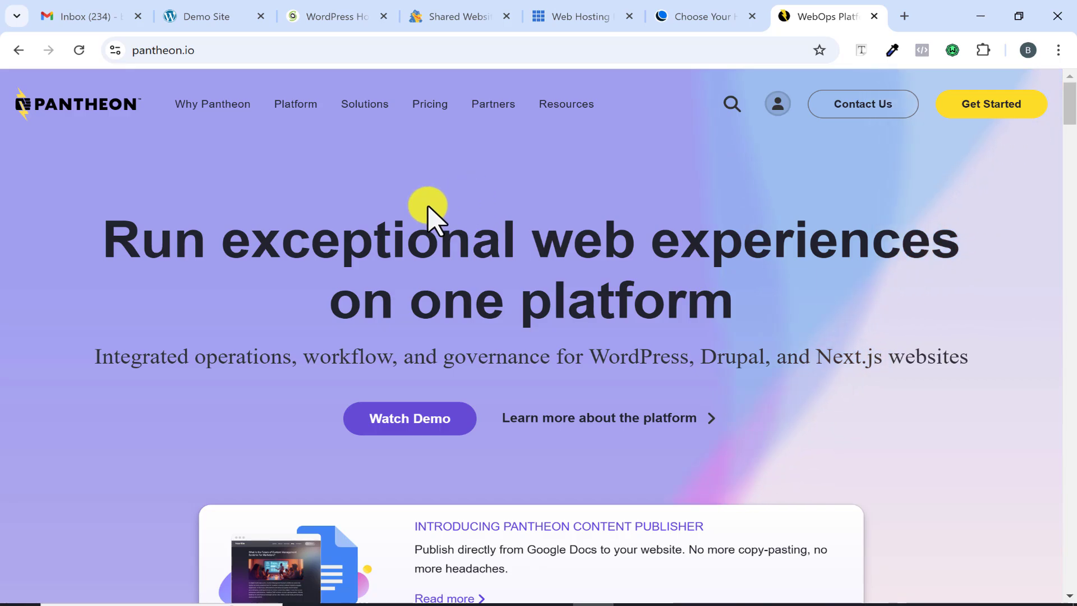
scroll(541, 239, down, 15)
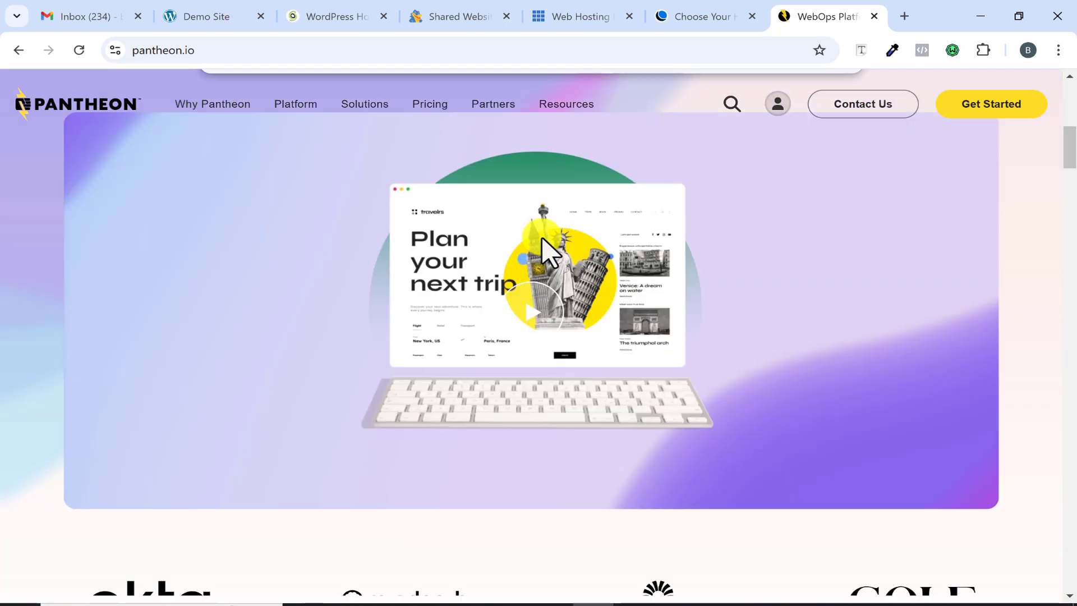
scroll(540, 243, up, 15)
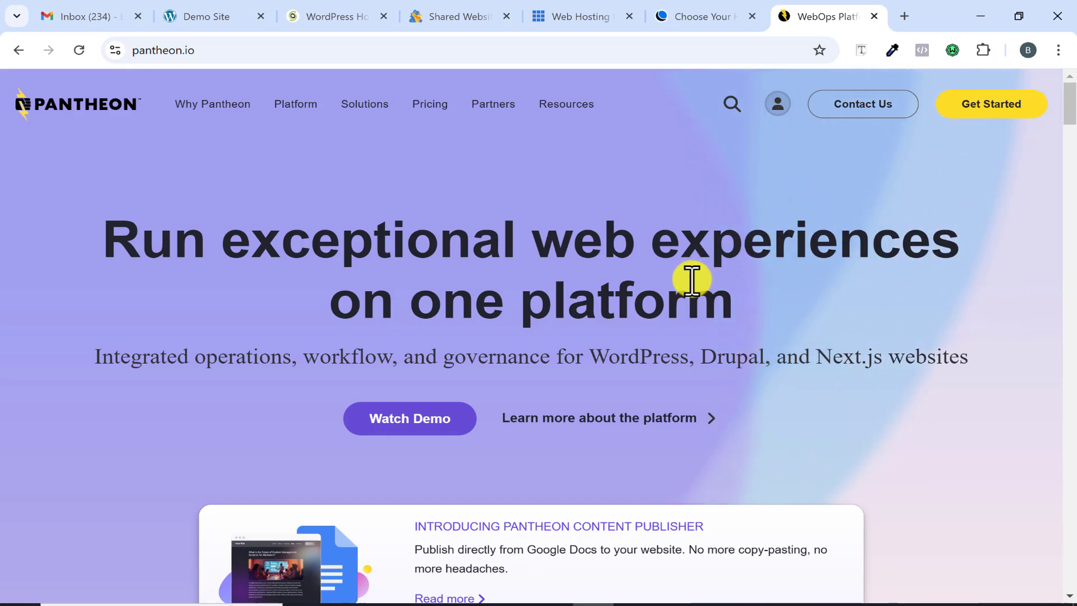
scroll(691, 279, down, 2)
scroll(692, 279, up, 2)
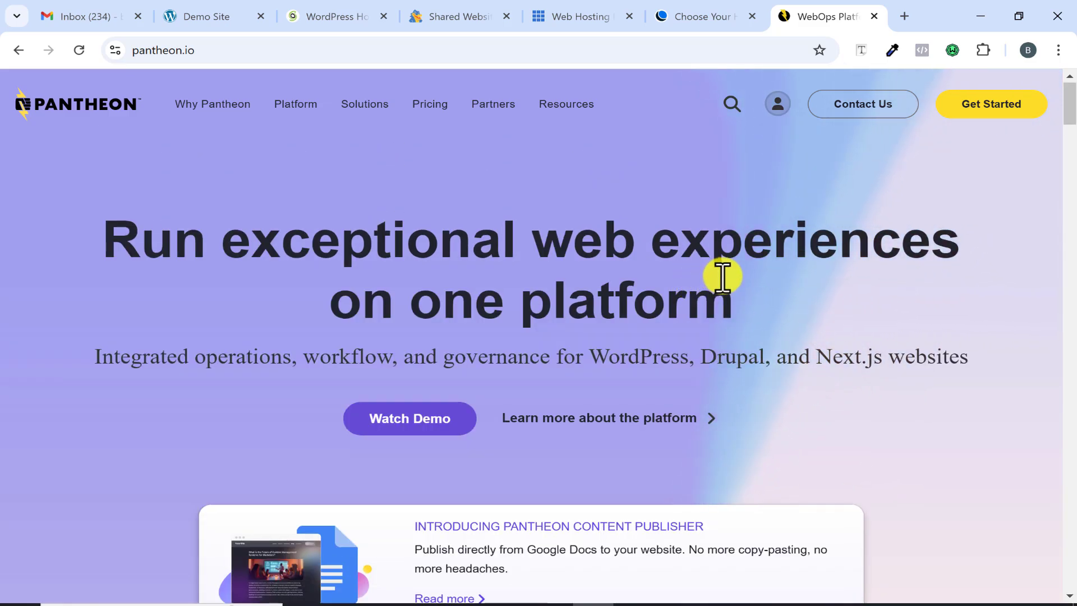
Step: Check the Windscribe panel, then load google.com in another new tab
click(952, 50)
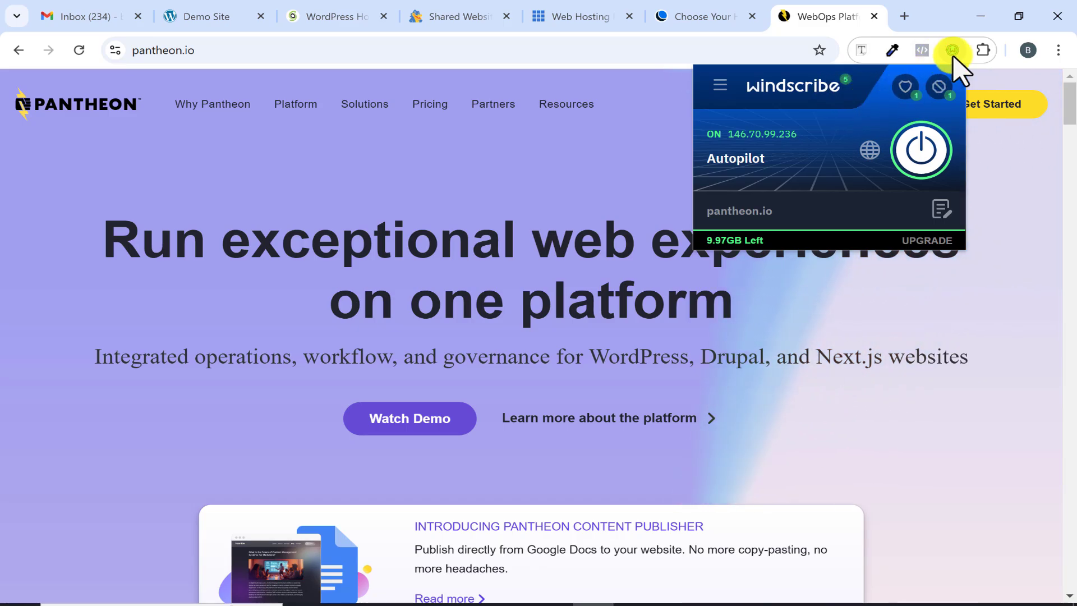
click(904, 20)
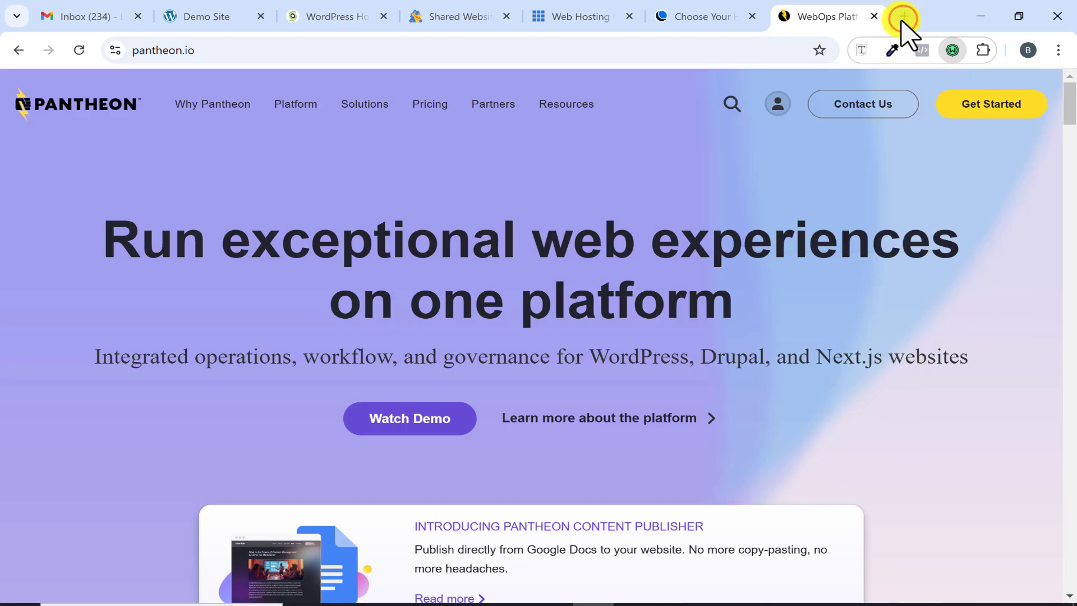
click(904, 21)
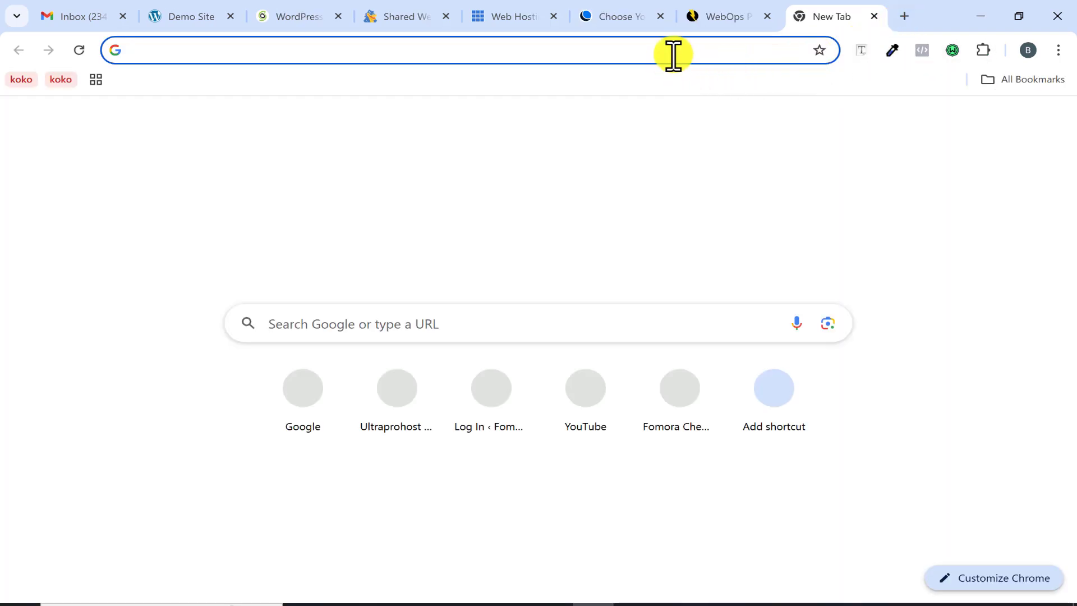
text(goo)
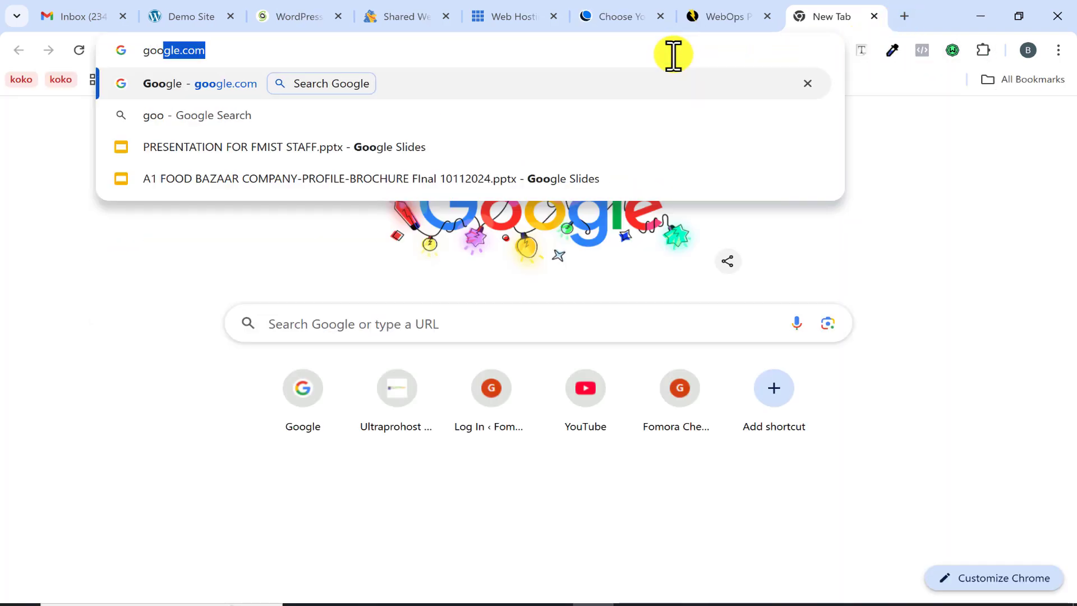
key(Return)
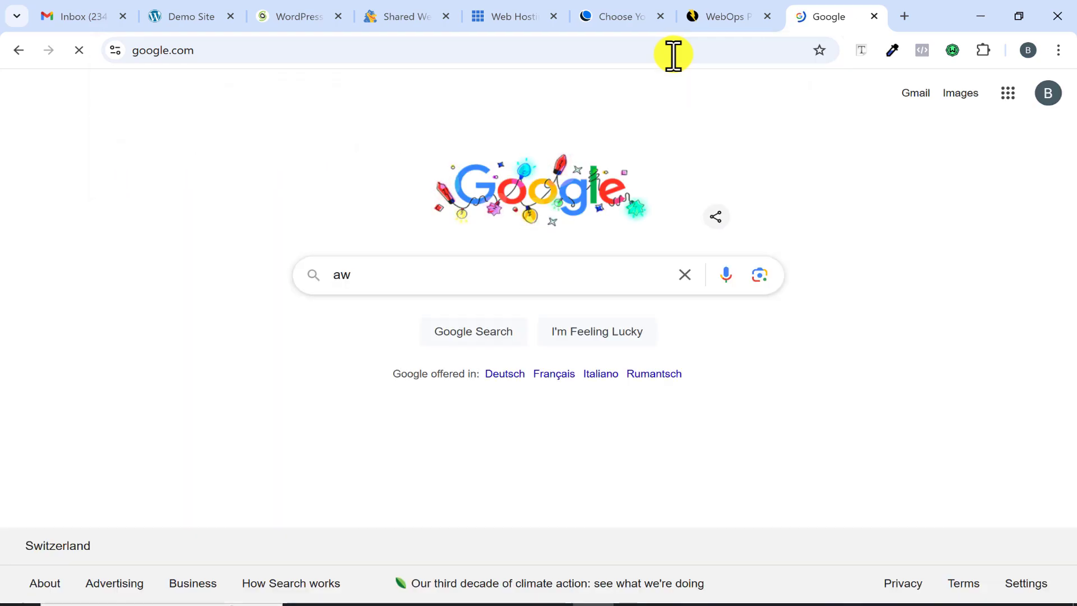
Step: Search Google for 'windscribe chrome extension' using the autocomplete suggestion
key(BackSpace)
key(BackSpace)
text(windsc)
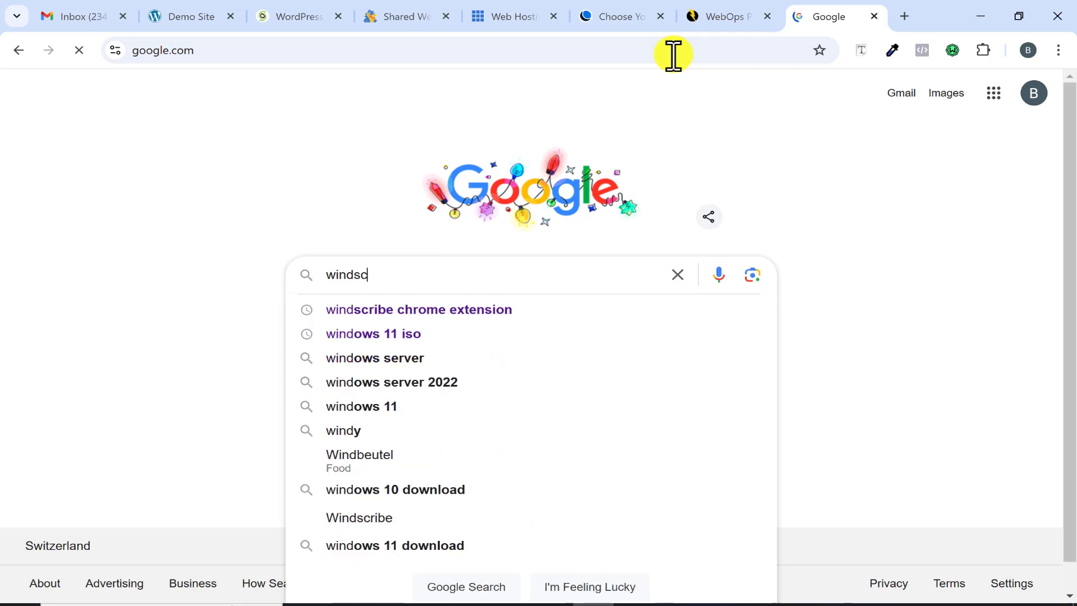
click(486, 313)
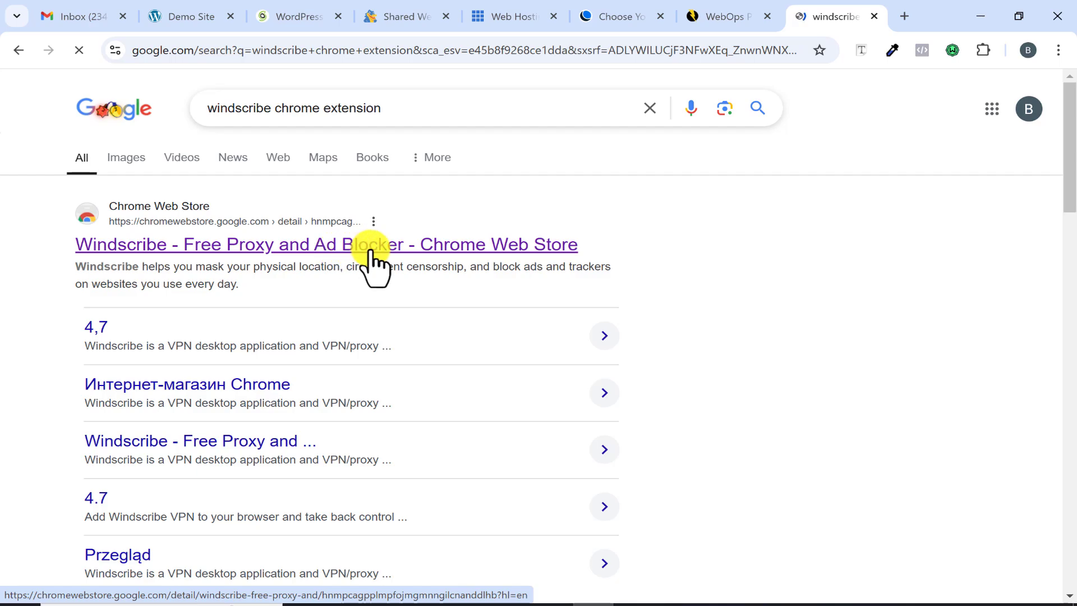
Step: Open the Windscribe - Free Proxy and Ad Blocker Web Store listing and check installed extensions
click(521, 247)
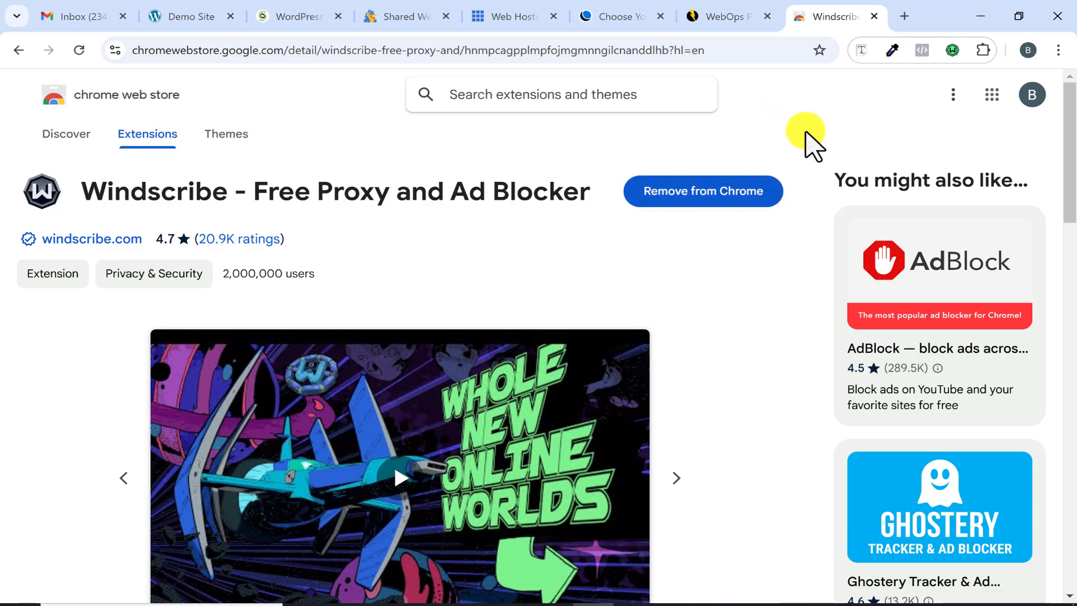
click(983, 50)
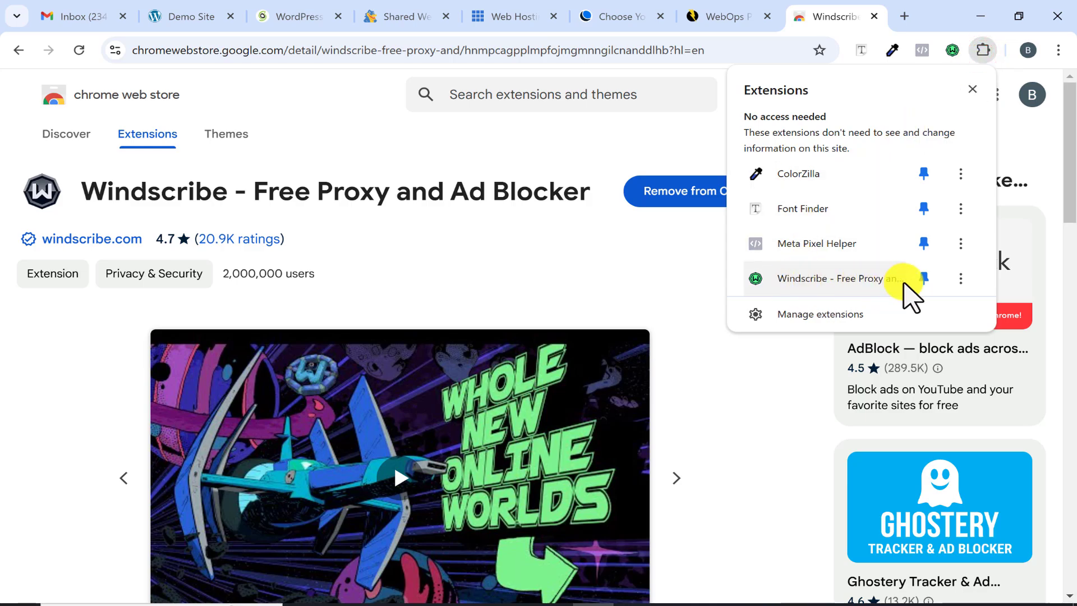
click(983, 50)
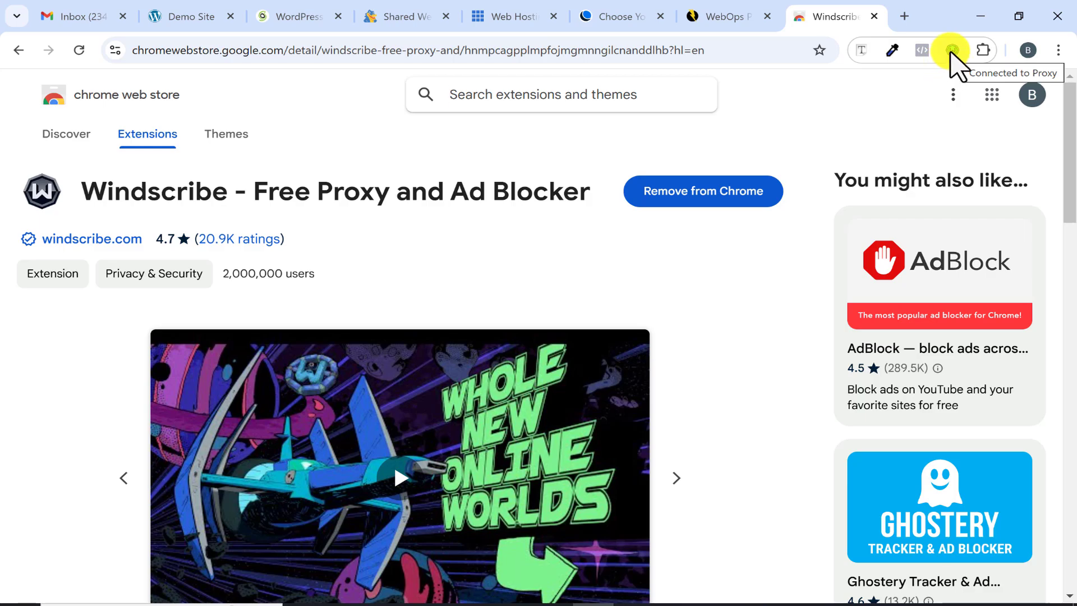
Step: Switch Windscribe on to connect the proxy, then put its panel away
click(952, 51)
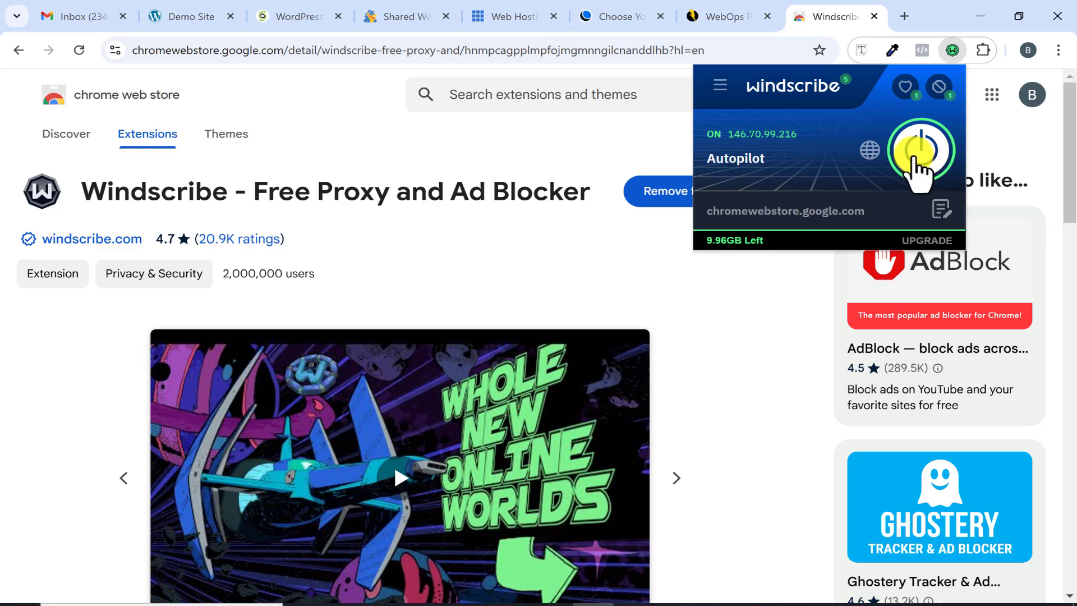
click(953, 51)
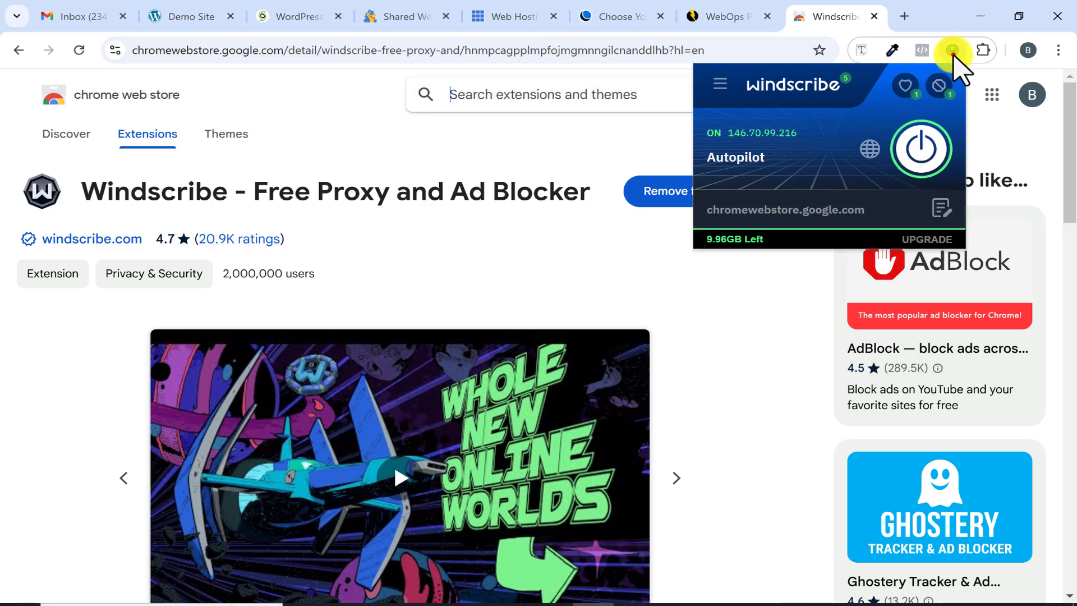
click(953, 52)
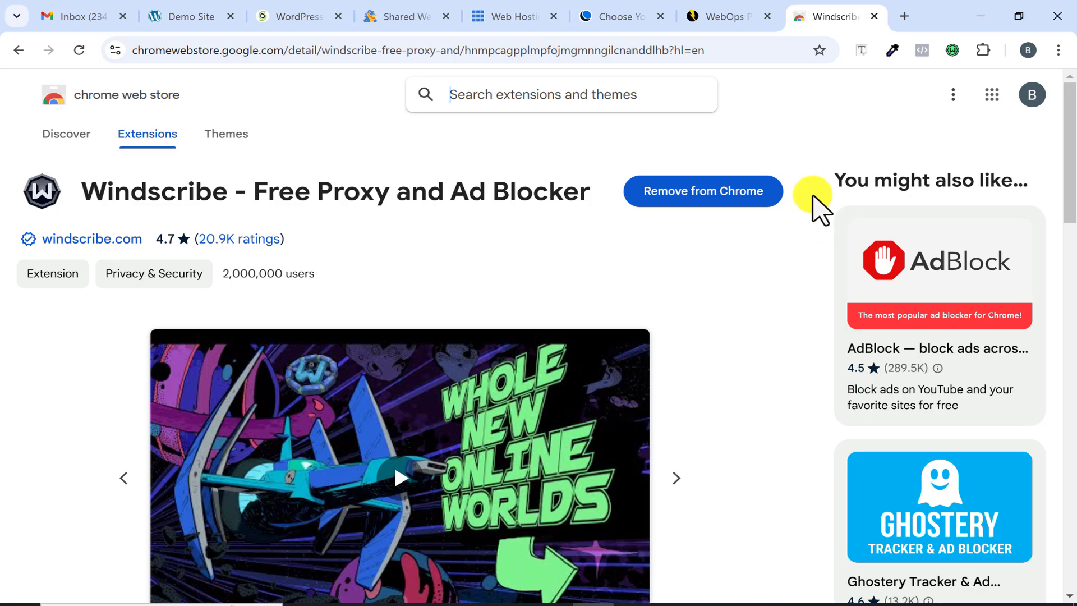
Step: Leave the Web Store for pantheon.io, start a free sign-up and submit the saved e-mail address
click(873, 21)
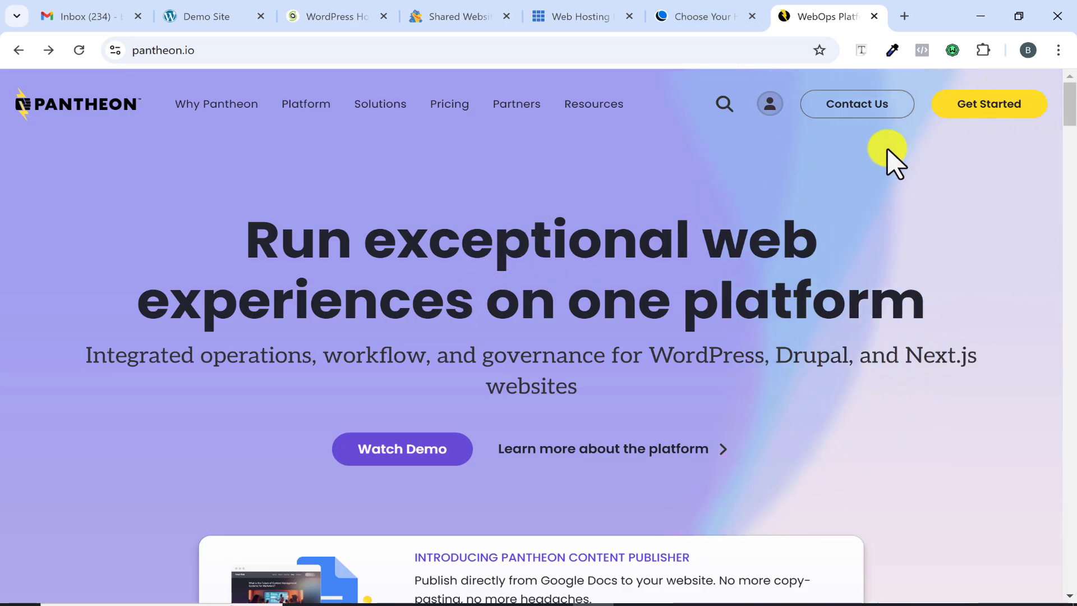
click(968, 113)
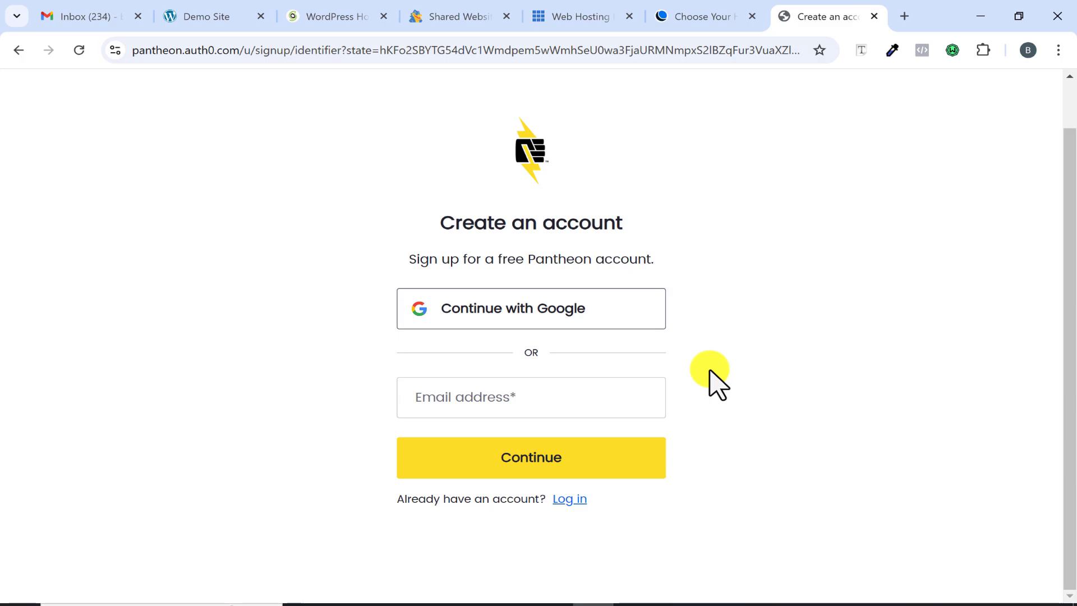
click(533, 321)
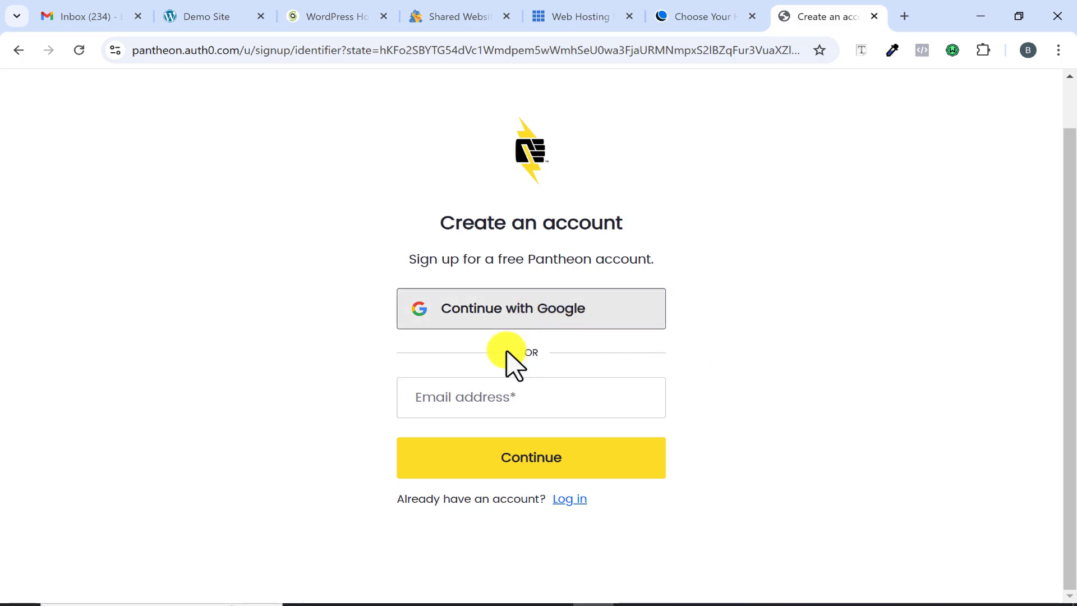
click(490, 403)
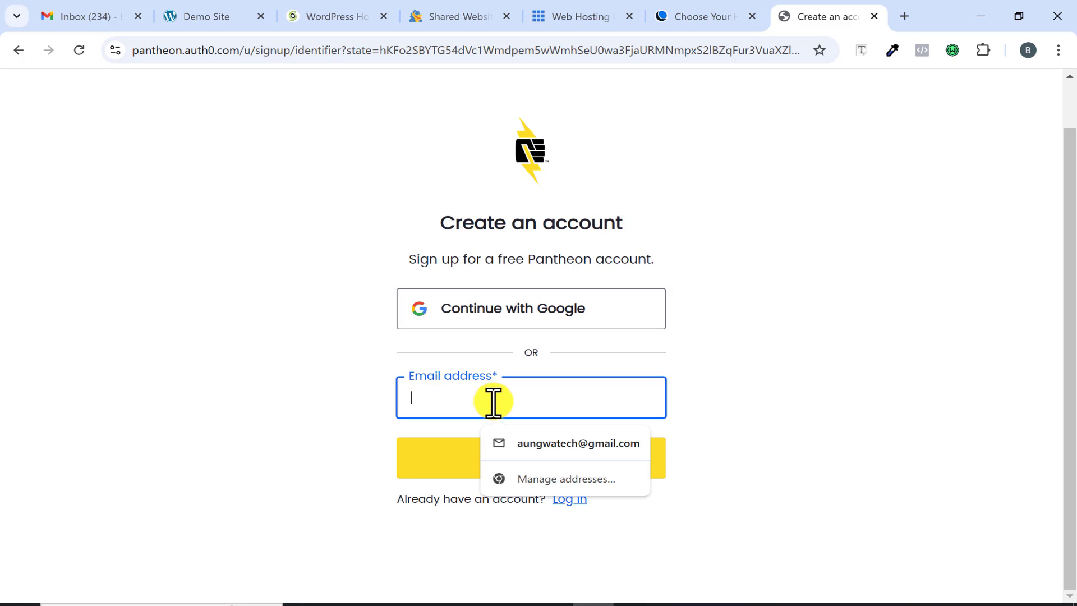
text(blink)
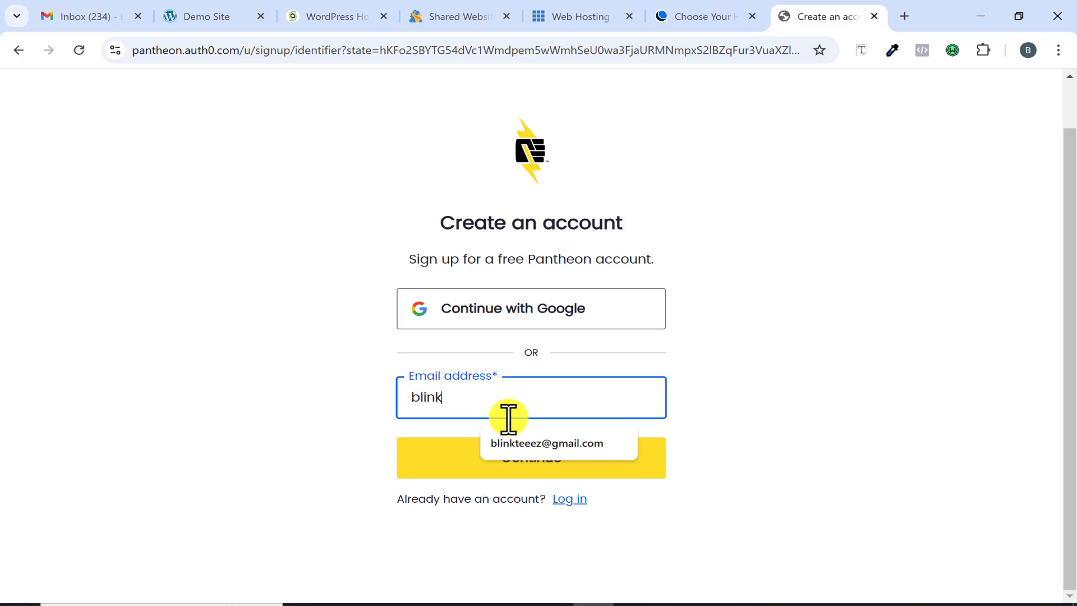
click(527, 446)
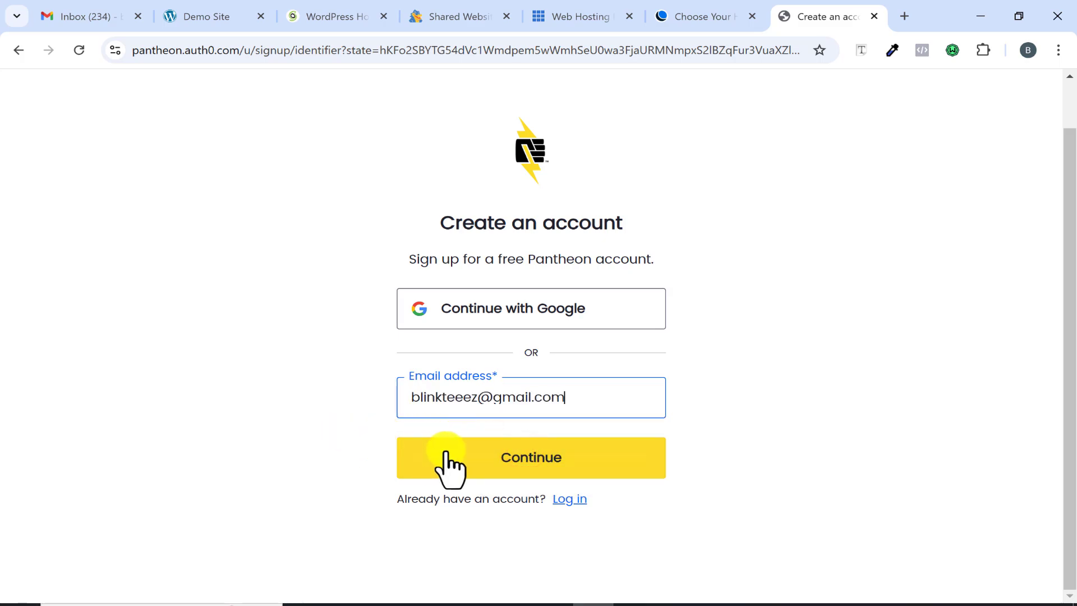
click(471, 459)
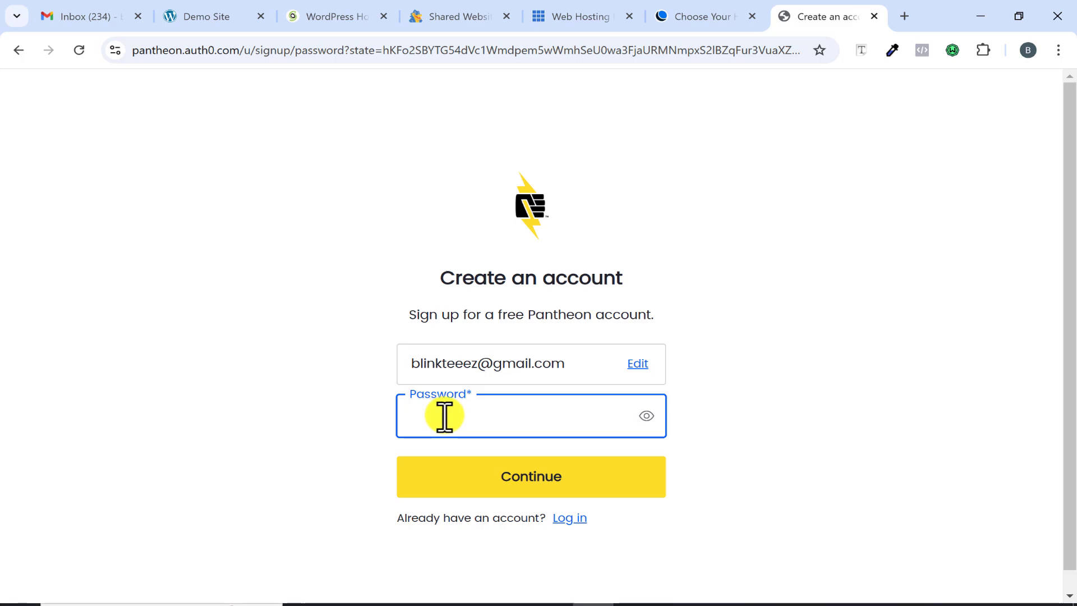
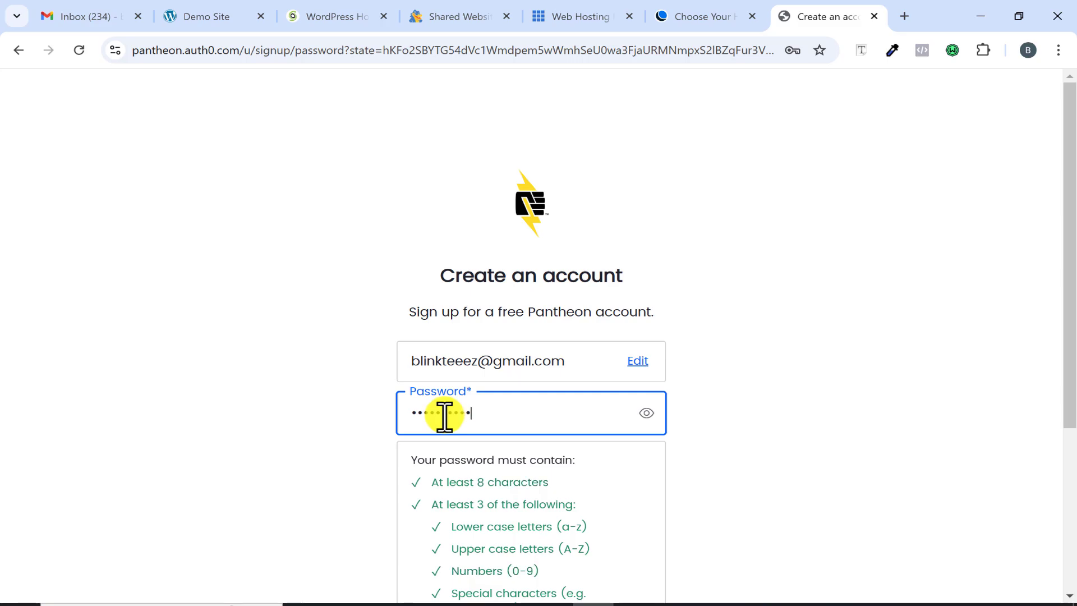
Step: Enter a password that meets every requirement and create the account
scroll(445, 415, down, 3)
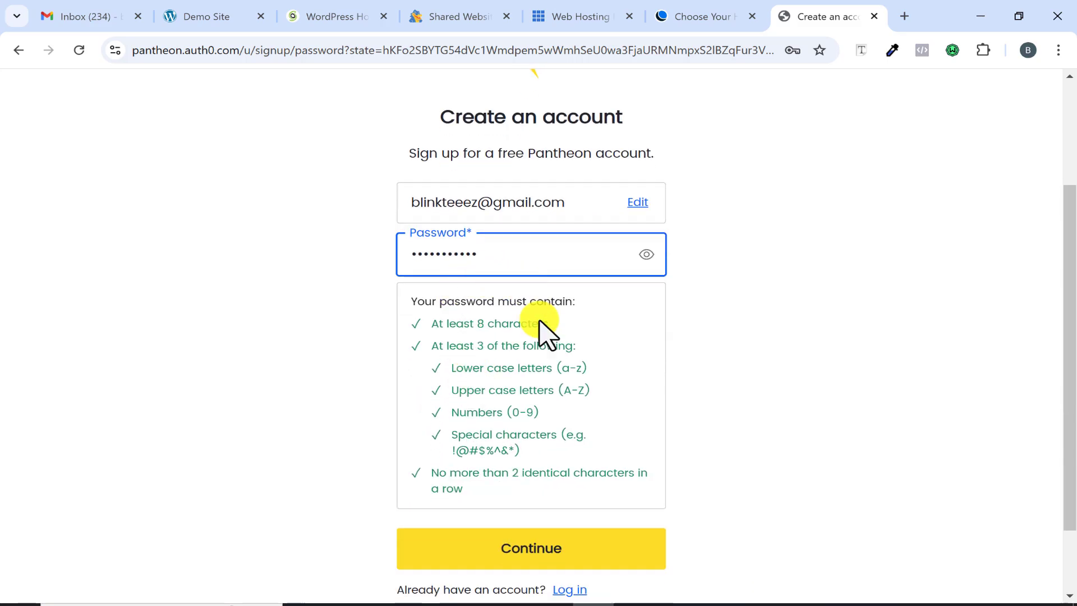
click(512, 541)
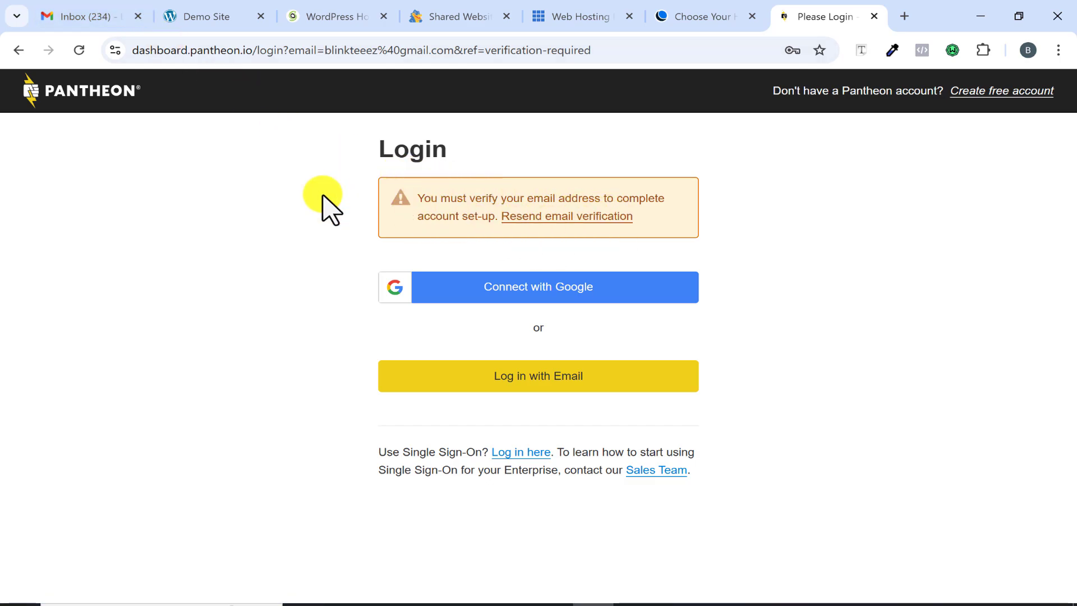
Step: Refresh Gmail, open 'Verify your email account with Pantheon' and confirm with Verify Email
click(93, 22)
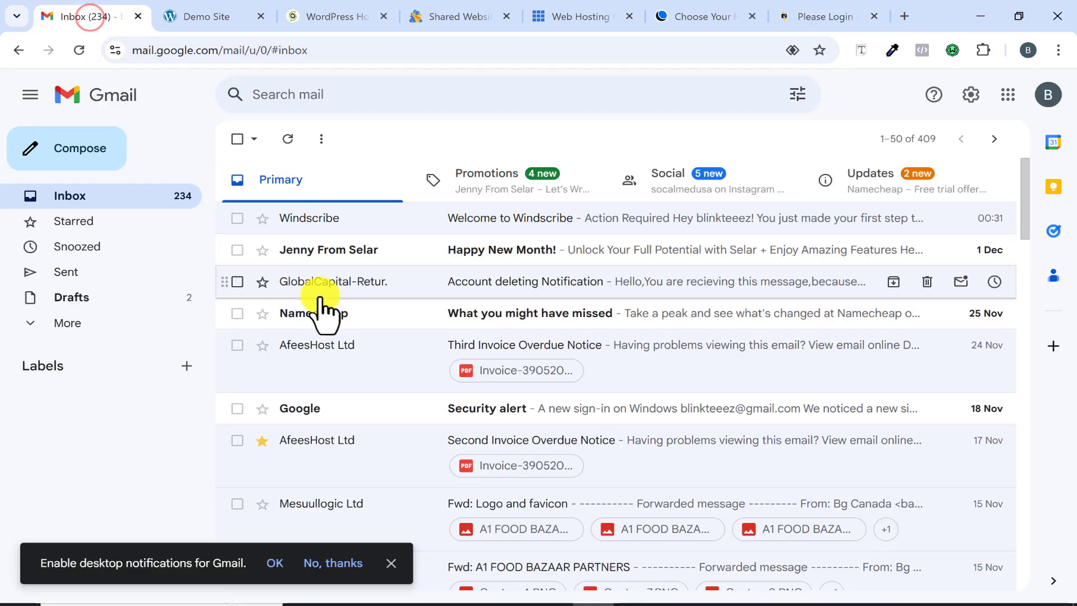
click(288, 140)
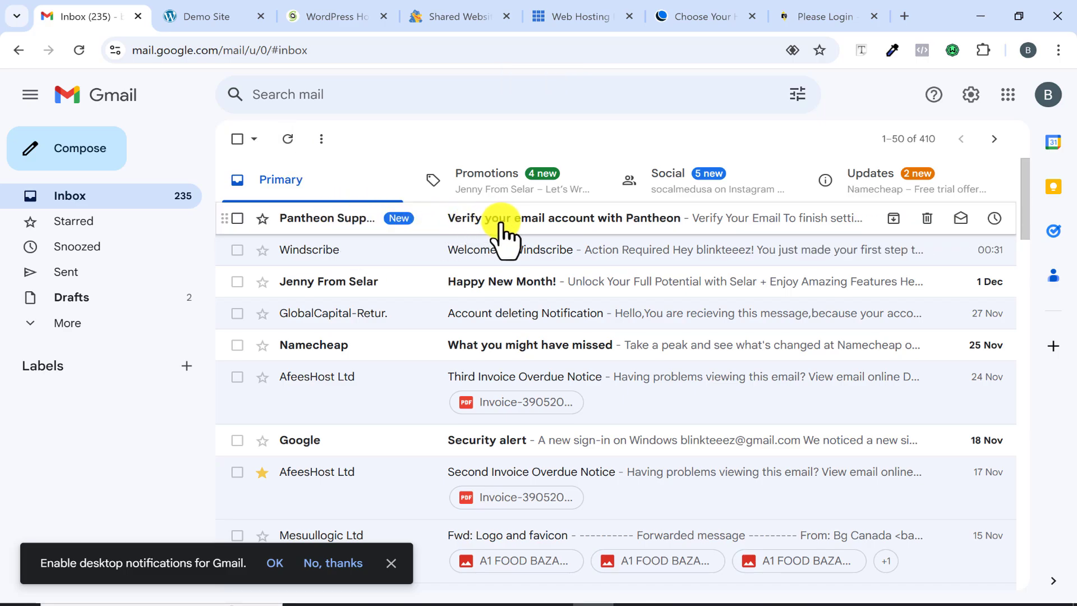
click(555, 223)
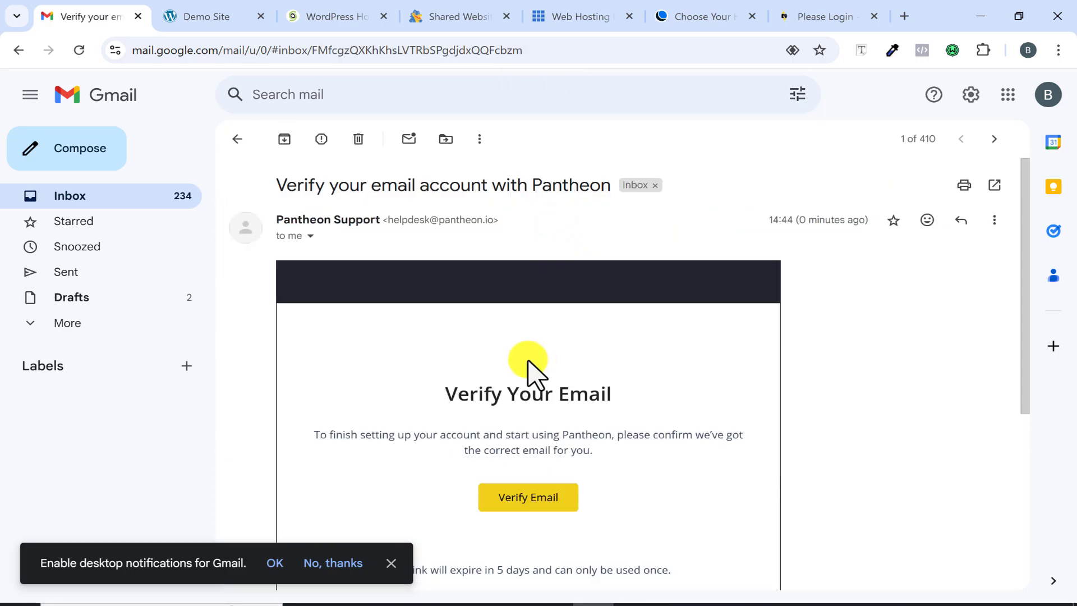
scroll(527, 366, down, 1)
scroll(522, 372, down, 1)
click(516, 340)
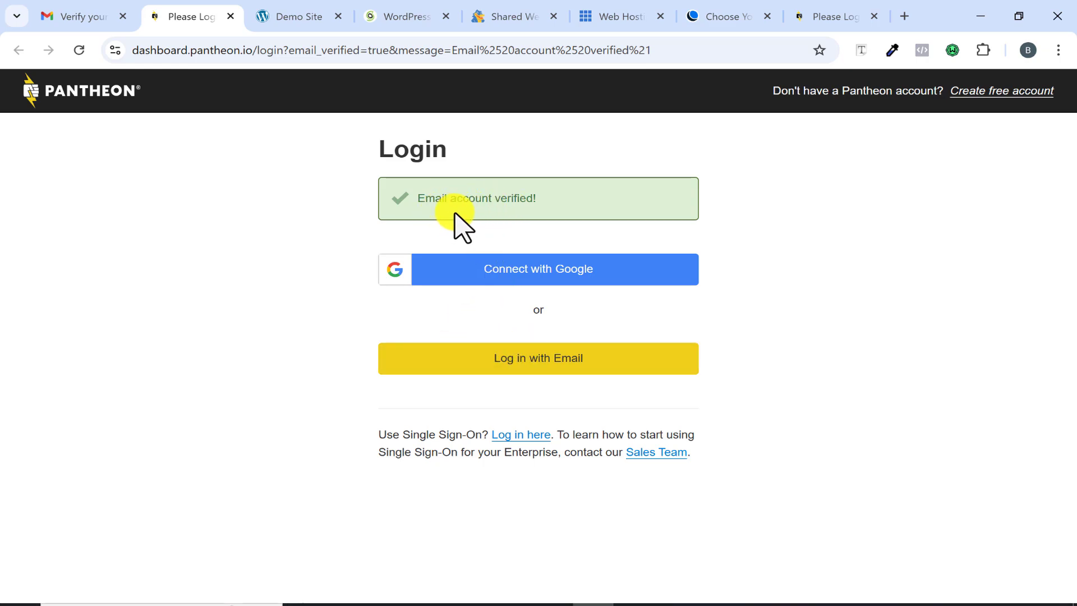
Step: Log in to Pantheon with the new account's e-mail address and password
click(512, 359)
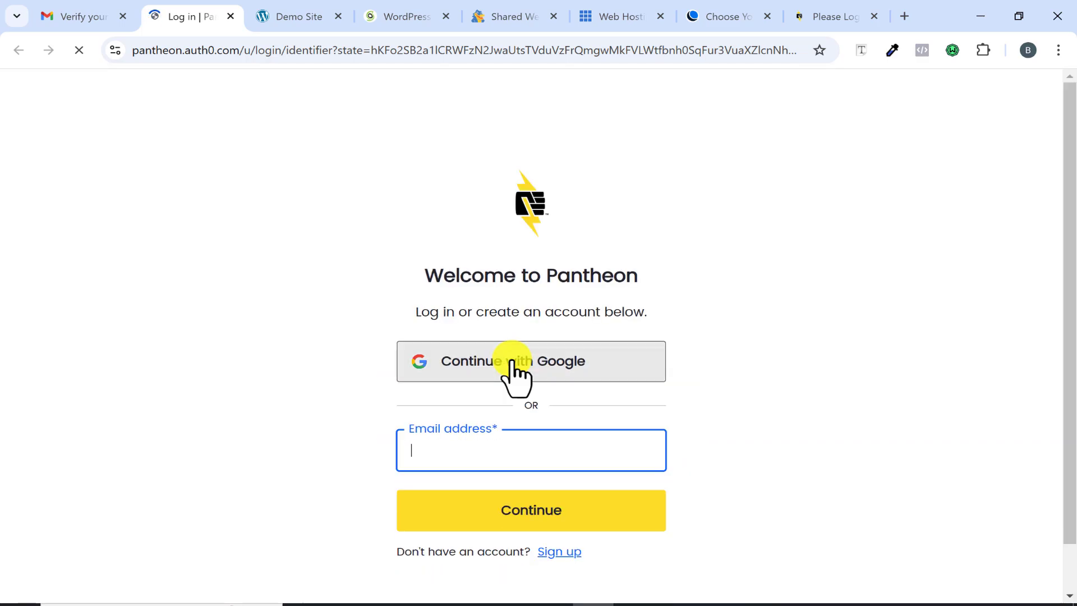
scroll(553, 331, down, 2)
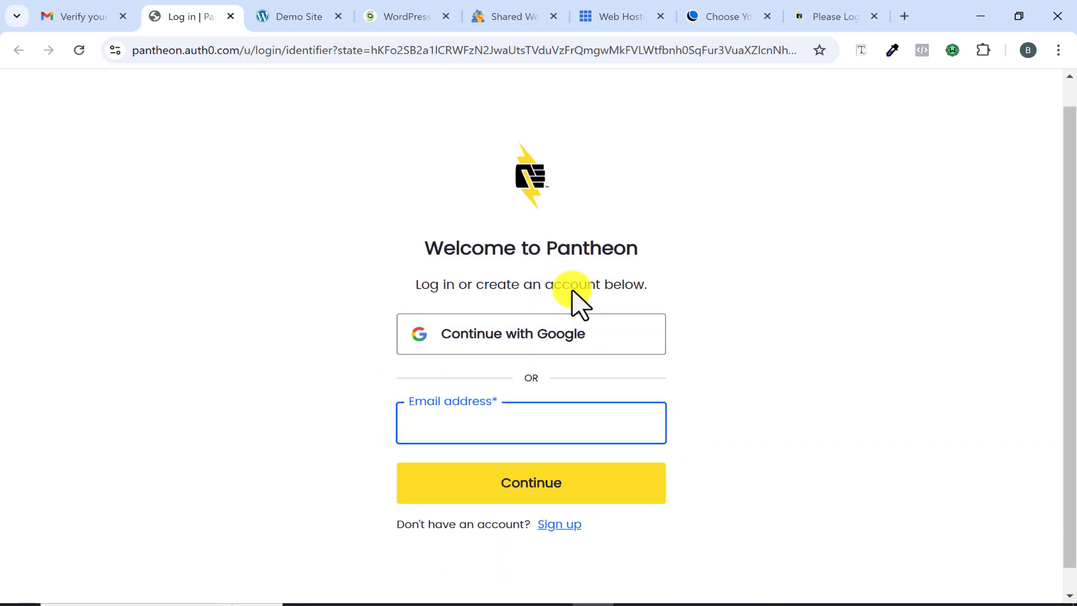
click(497, 390)
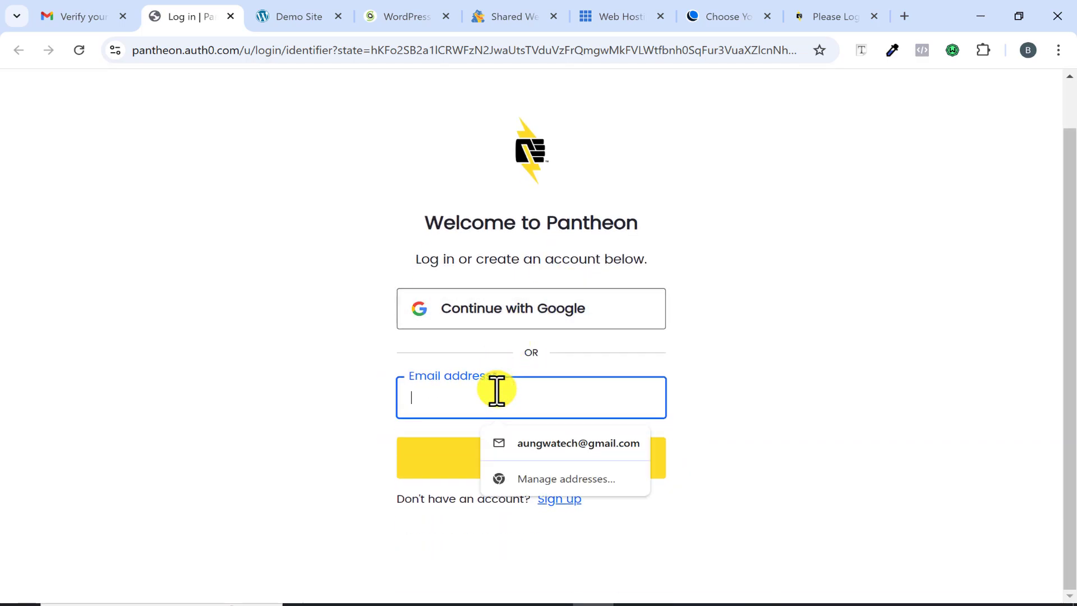
text(bl)
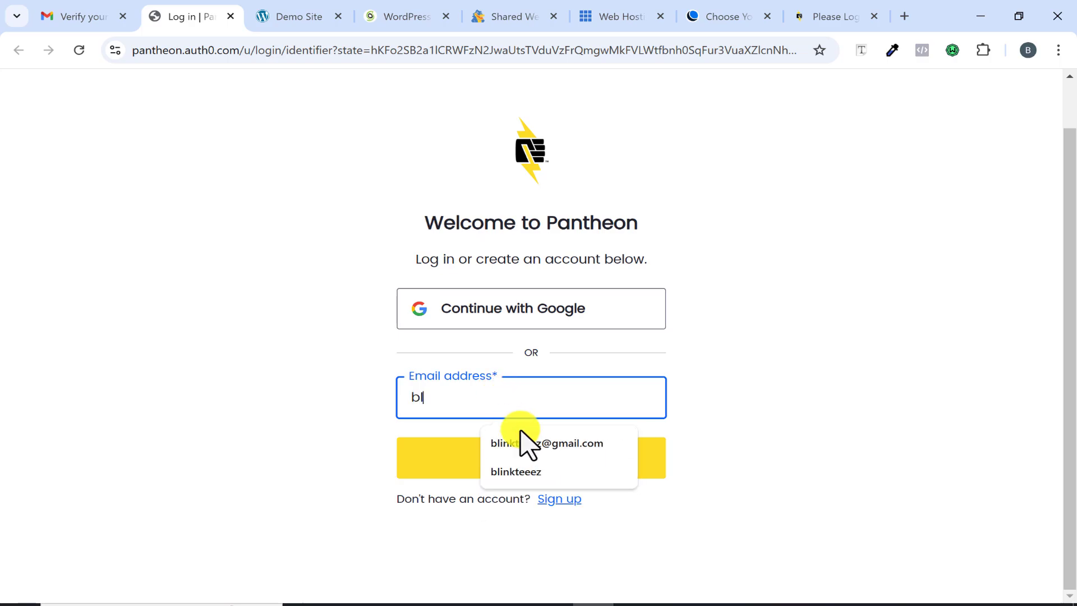
click(524, 444)
click(501, 460)
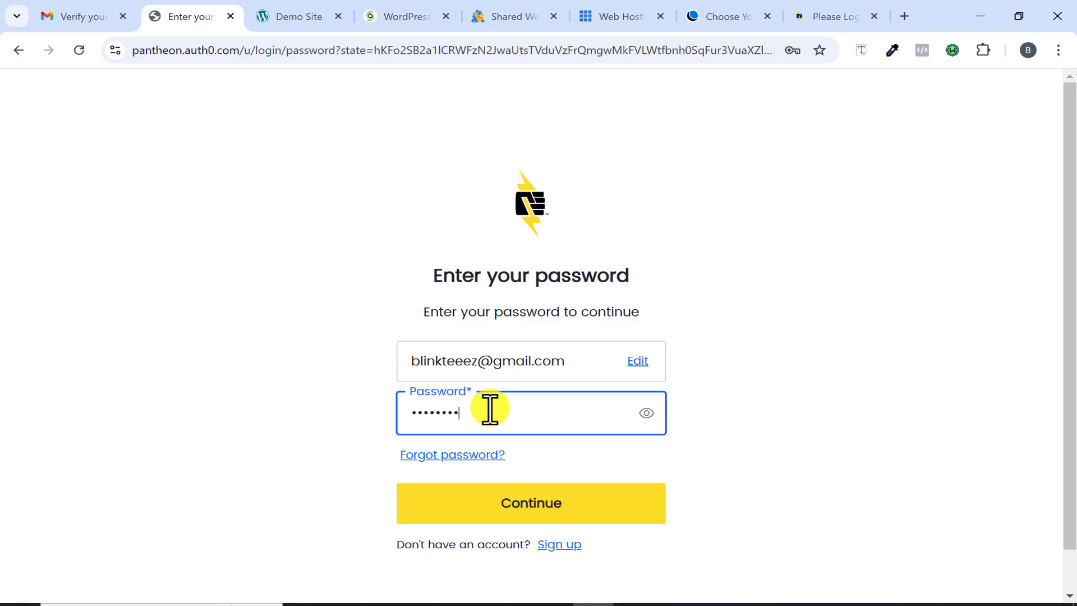
click(533, 508)
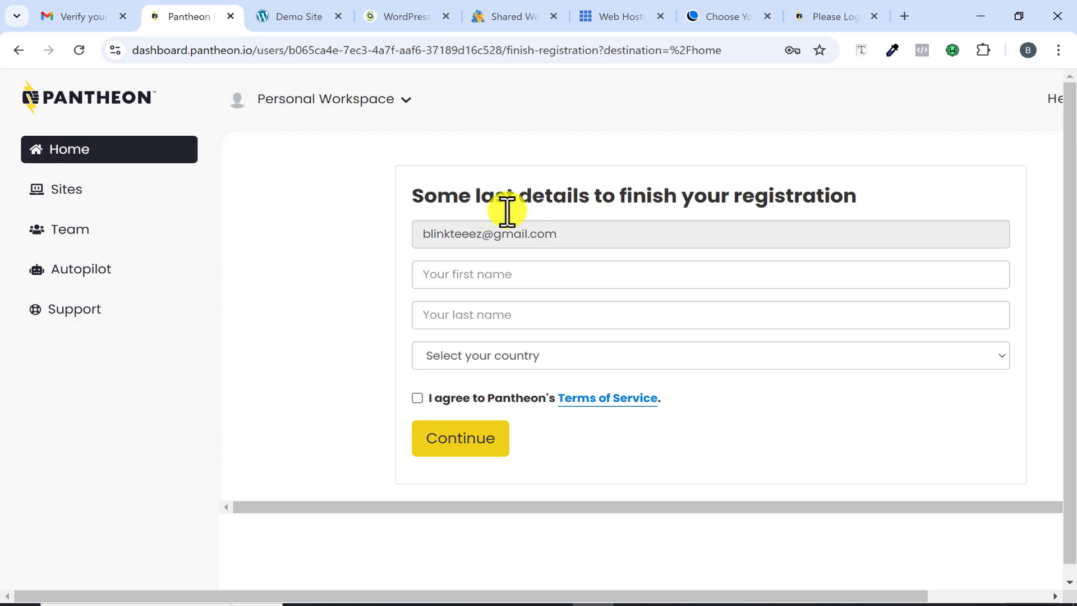
Step: Enter first and last name, choose Nigeria, accept the Terms of Service and submit
click(489, 279)
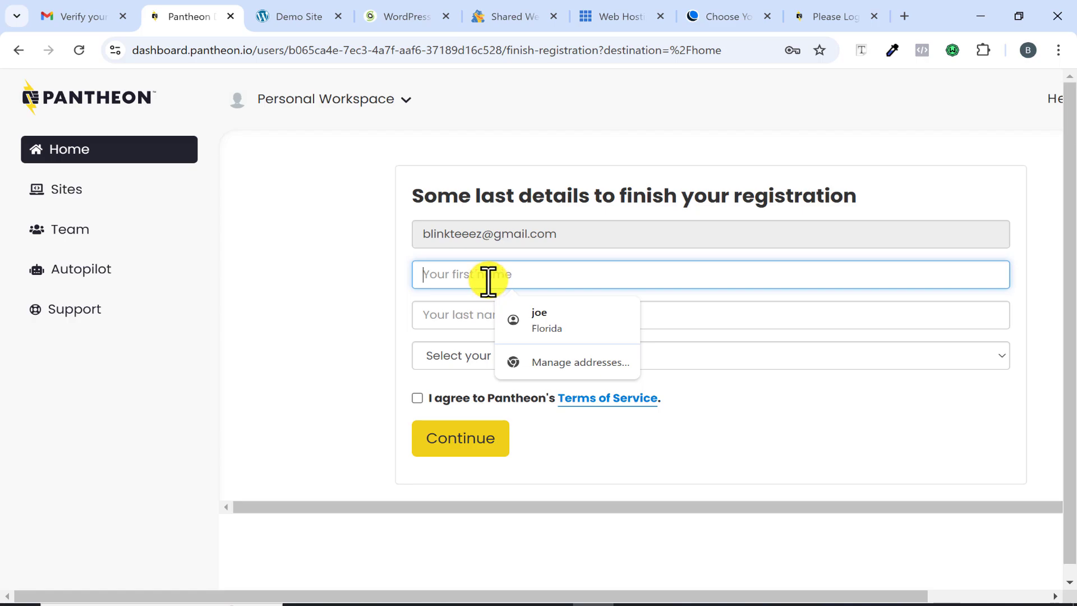
text(blink)
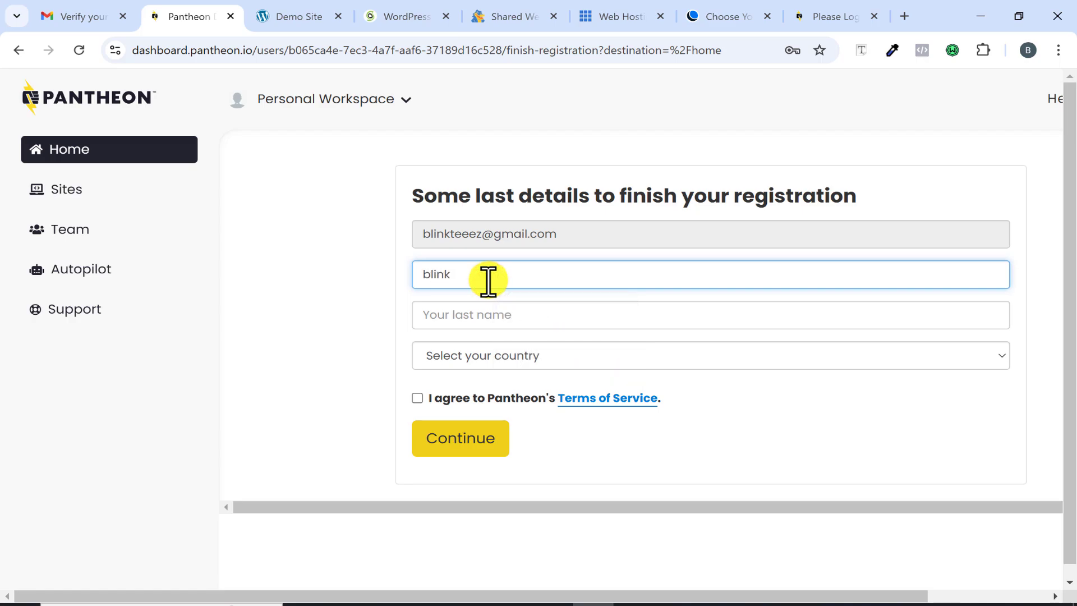
click(473, 313)
text(teeez)
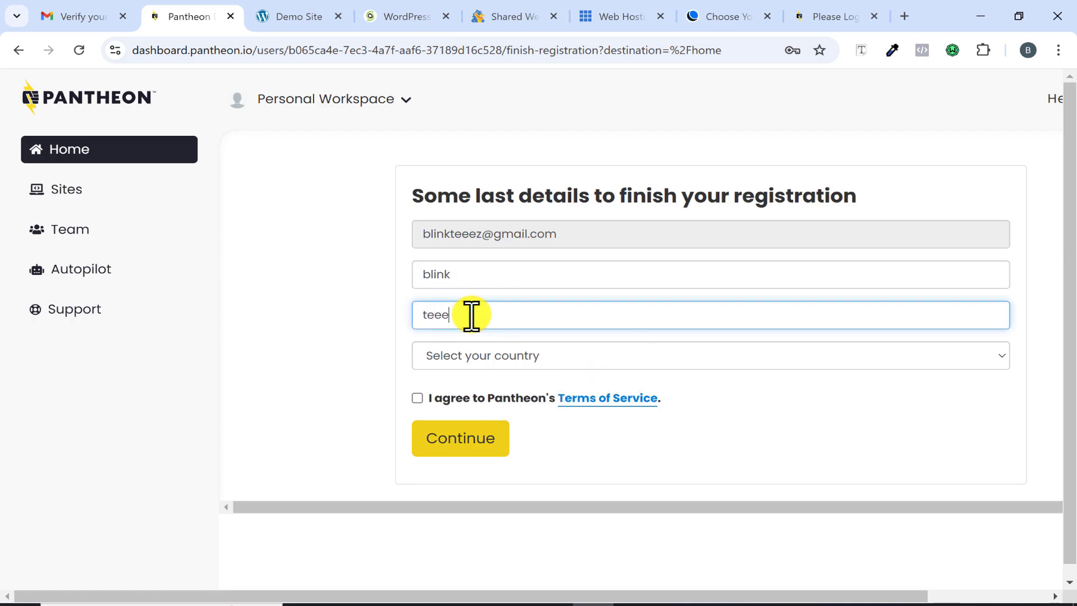
click(501, 359)
key(n)
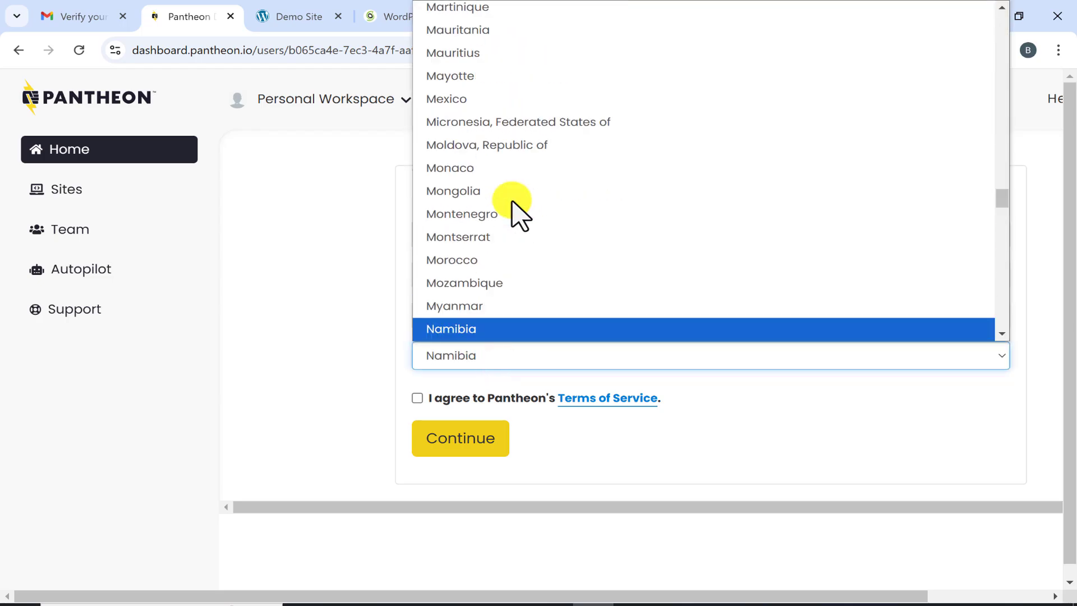
scroll(511, 211, down, 3)
scroll(491, 329, down, 3)
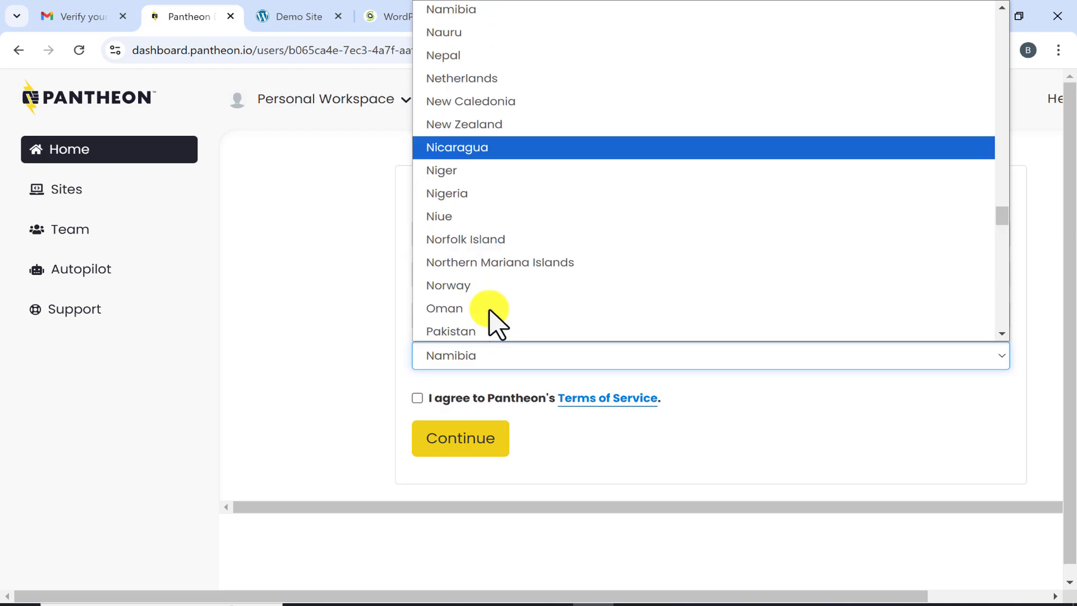
click(488, 191)
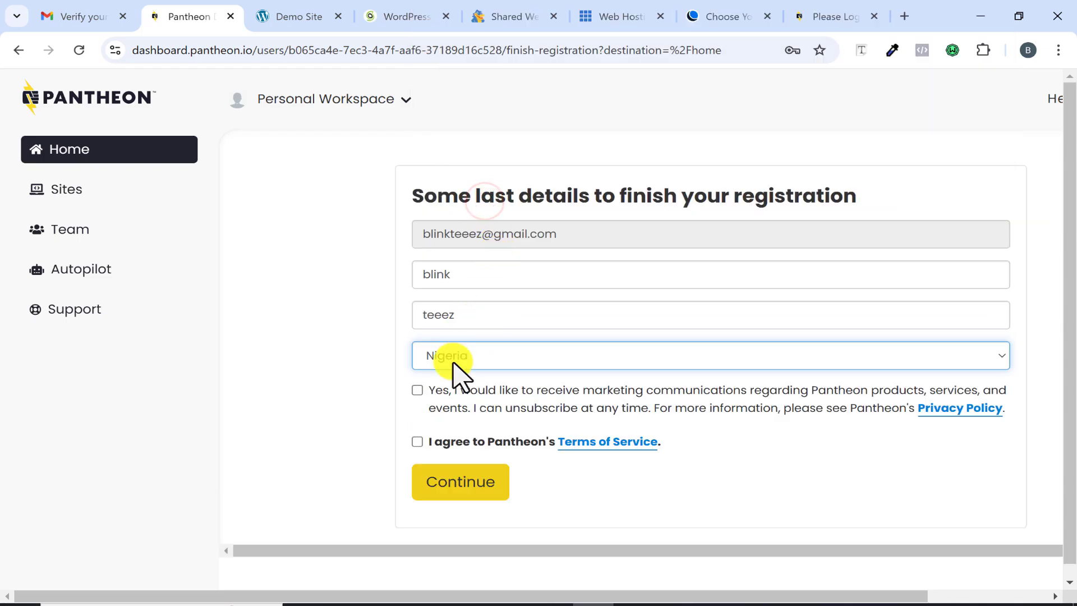
click(418, 439)
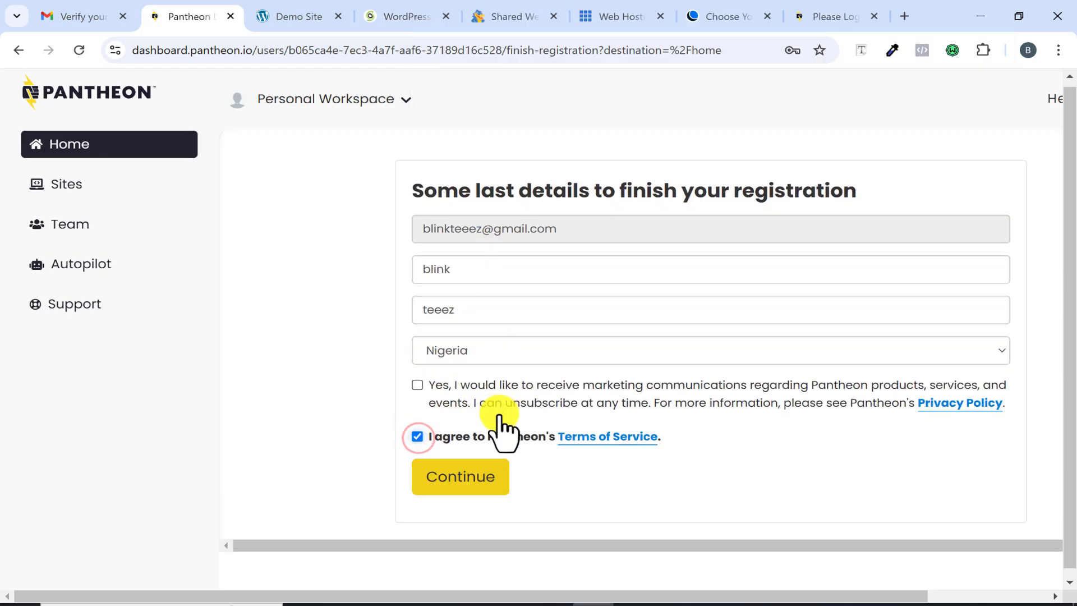
click(474, 459)
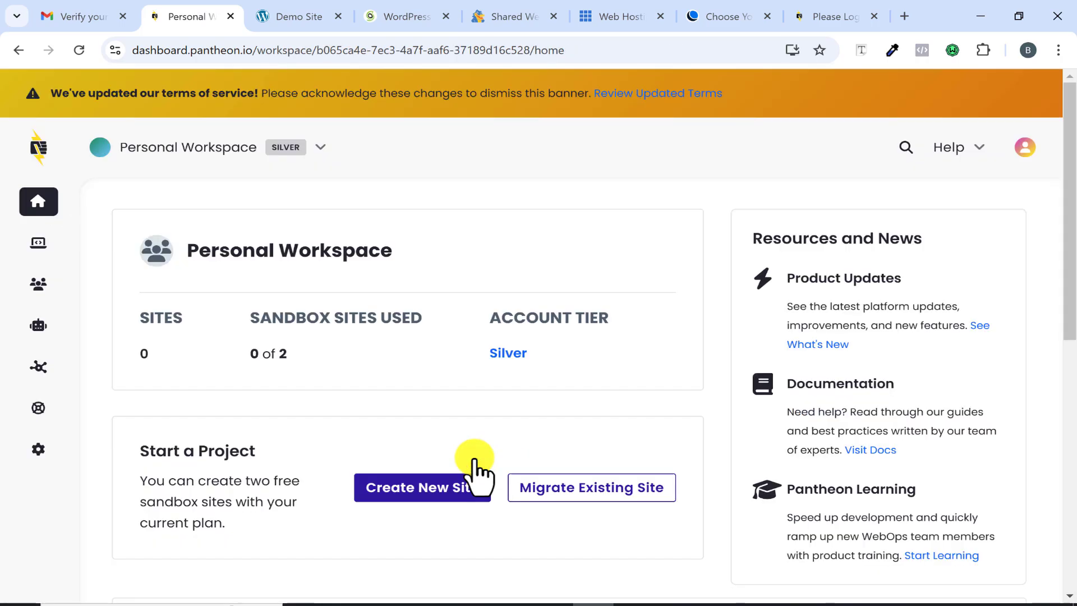
Step: Choose Create New Site in the Personal Workspace and pick WordPress as the site type
scroll(401, 323, down, 2)
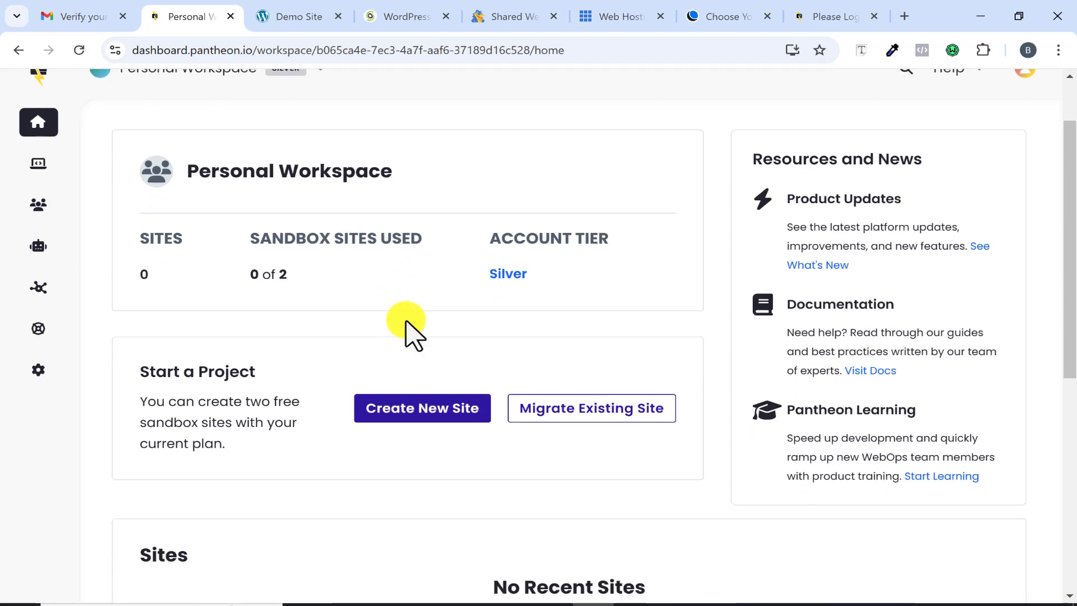
scroll(408, 325, down, 2)
scroll(381, 286, up, 4)
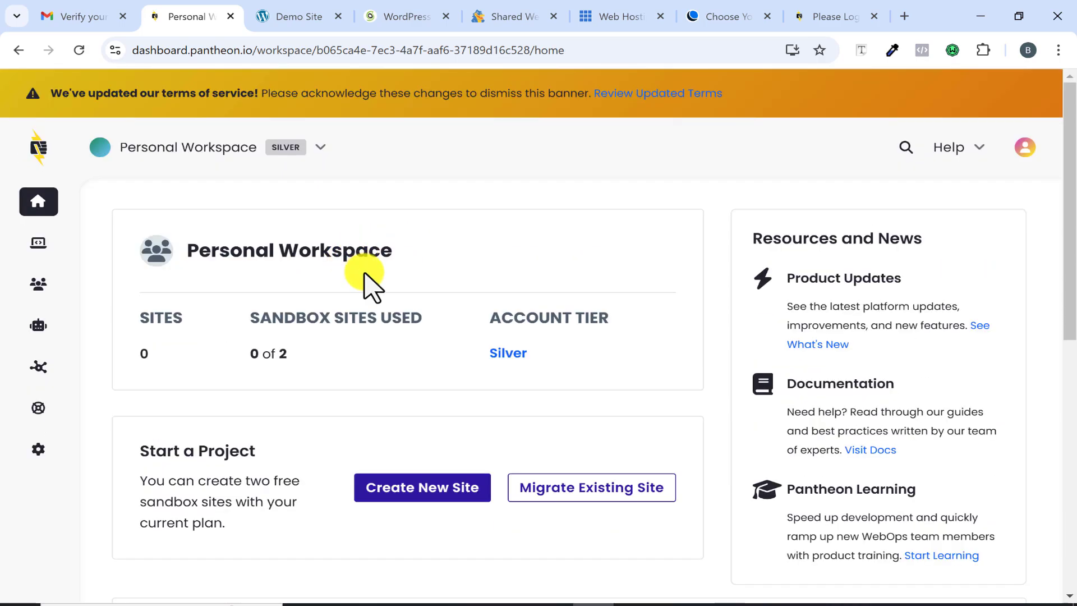
scroll(368, 285, down, 3)
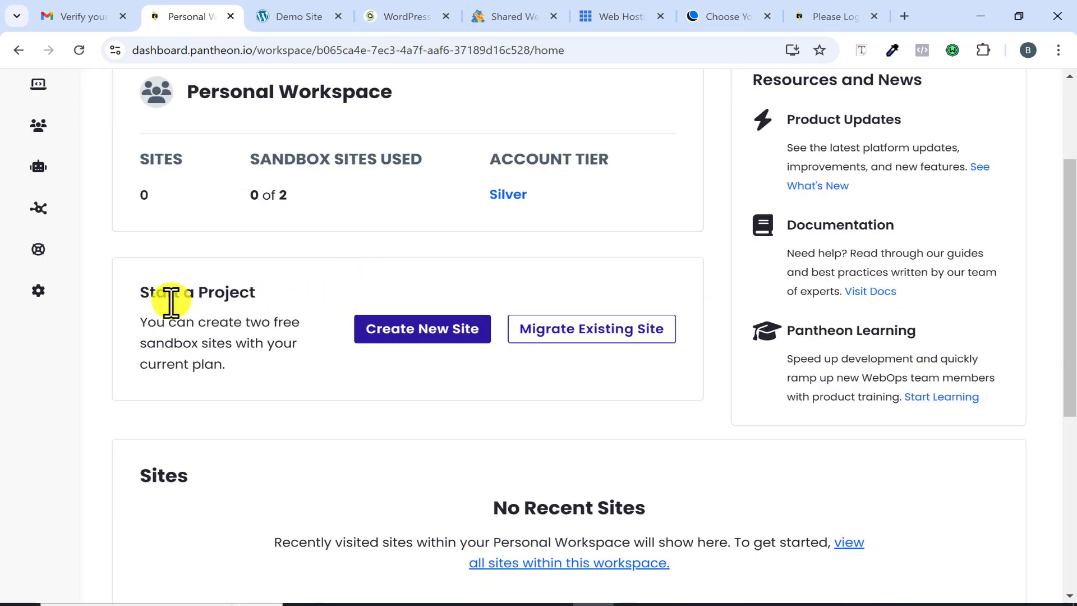
click(387, 331)
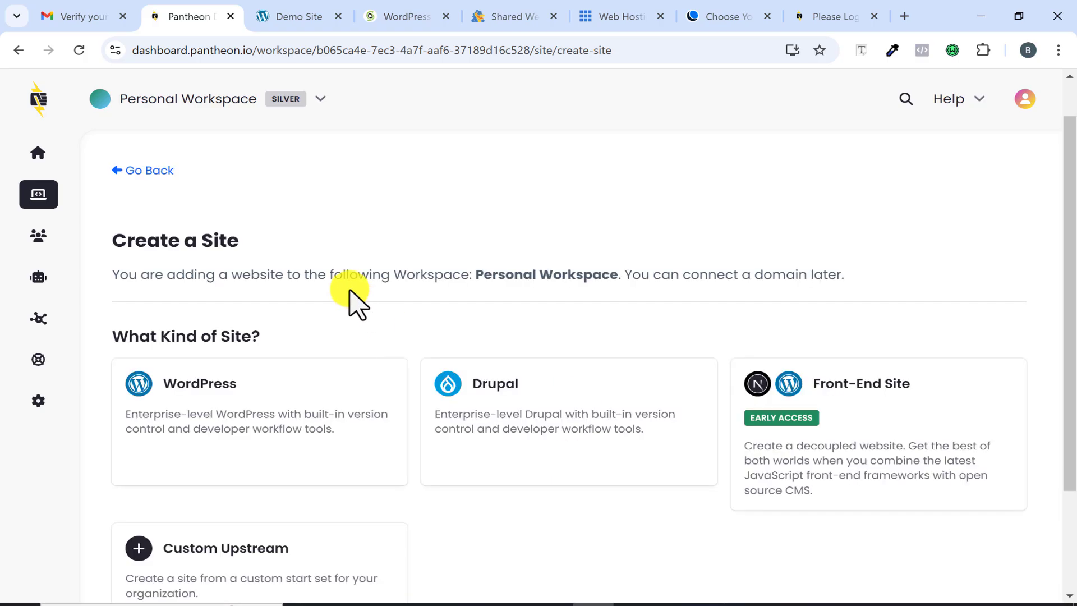
scroll(344, 264, down, 2)
scroll(349, 271, up, 2)
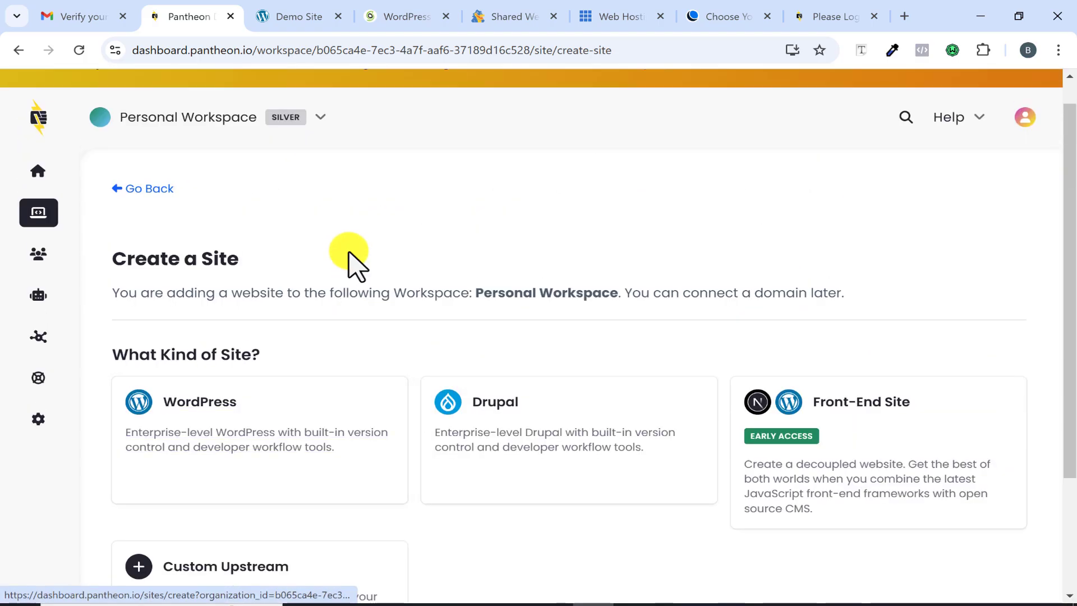
scroll(361, 252, down, 1)
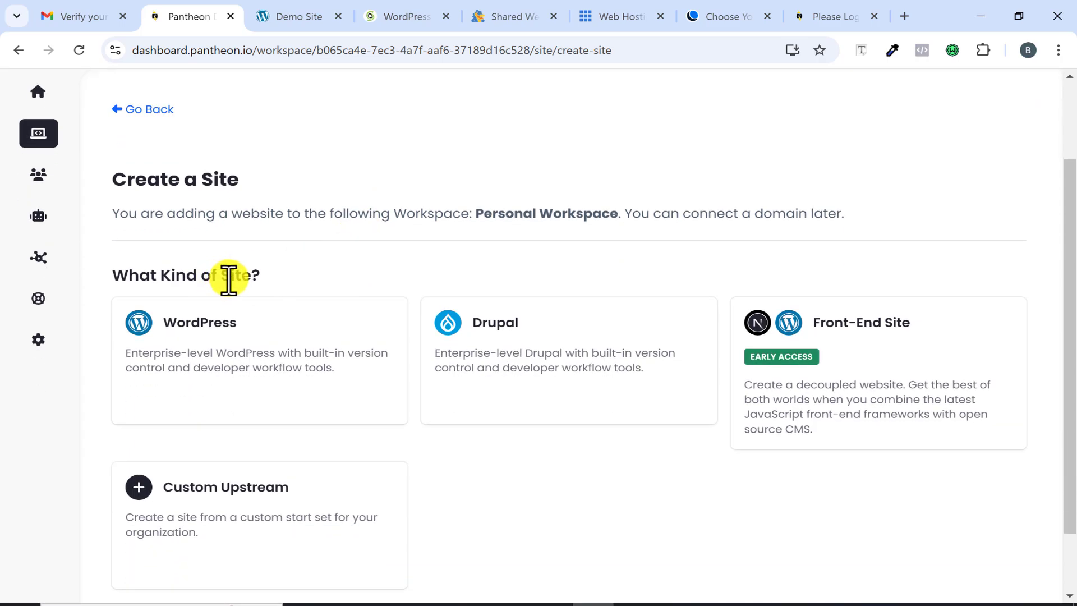
click(206, 326)
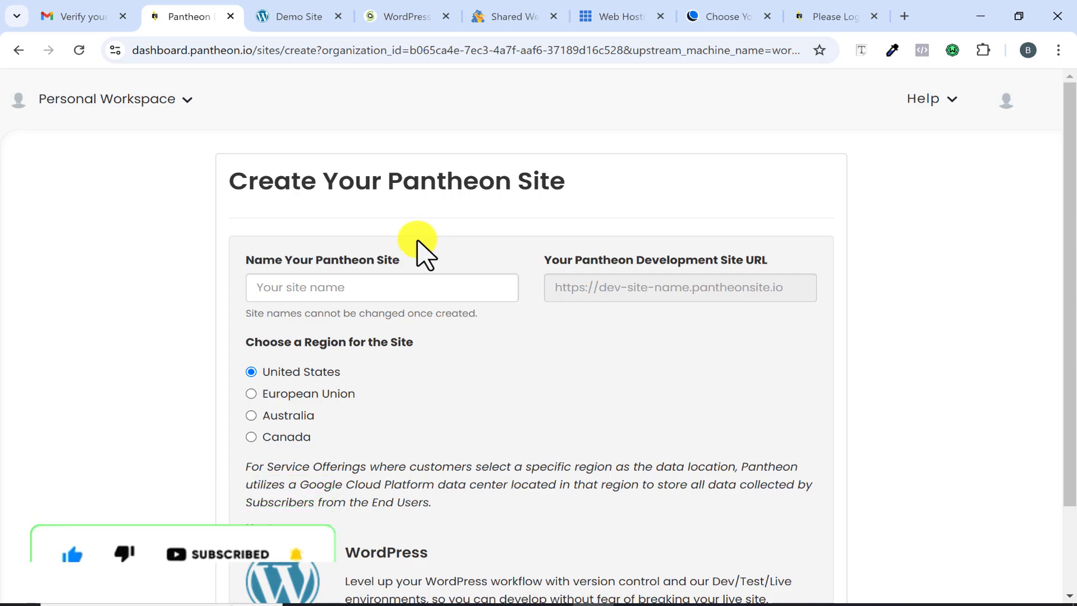
Step: Name the site mslconsultancy, keep the United States region, and submit it for deployment
click(334, 292)
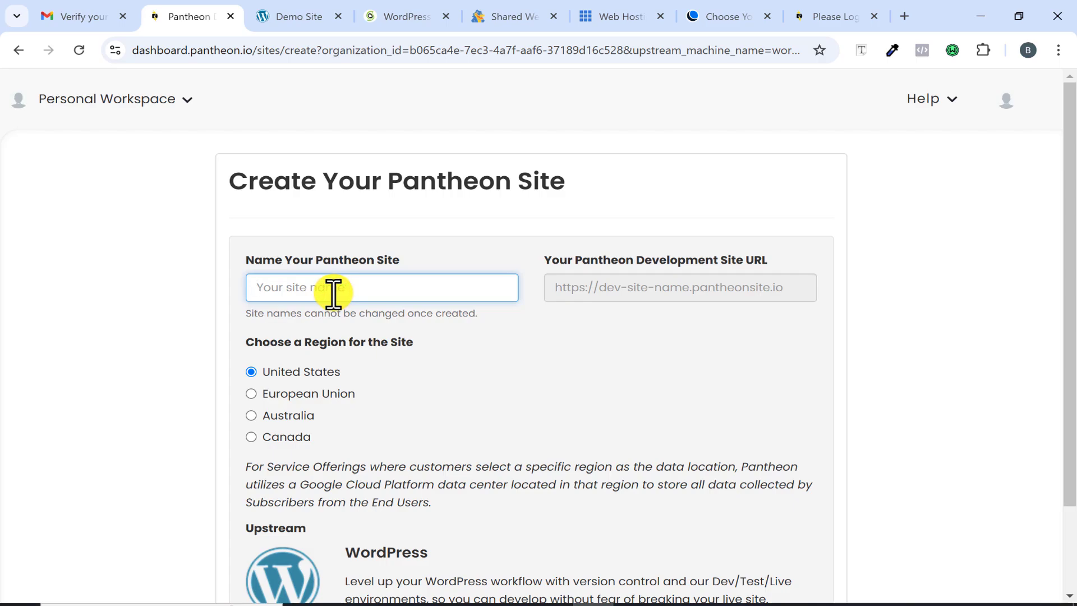
text(msl)
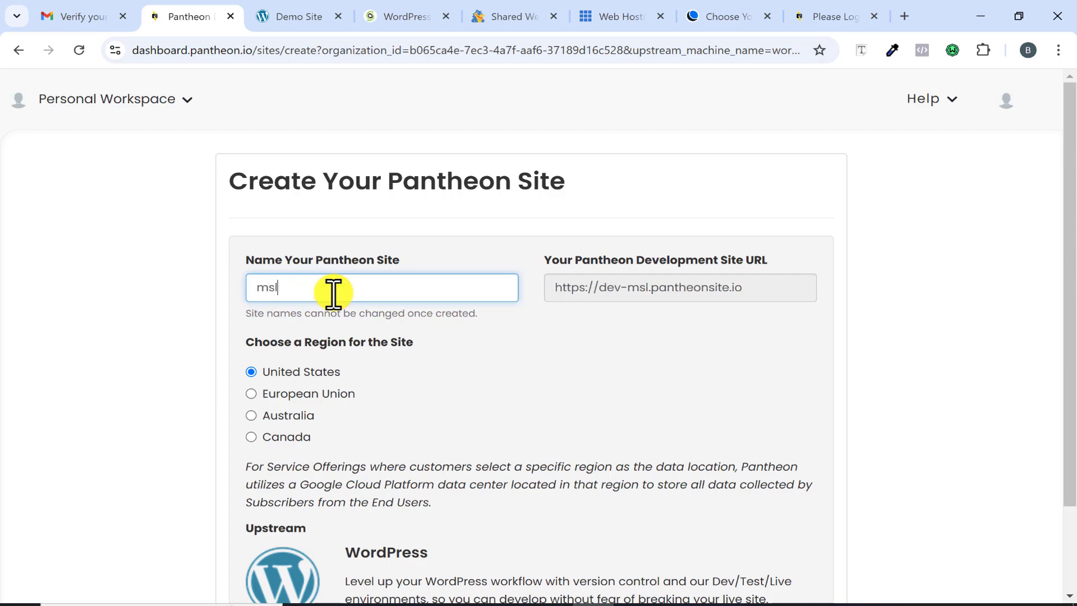
text(consulta)
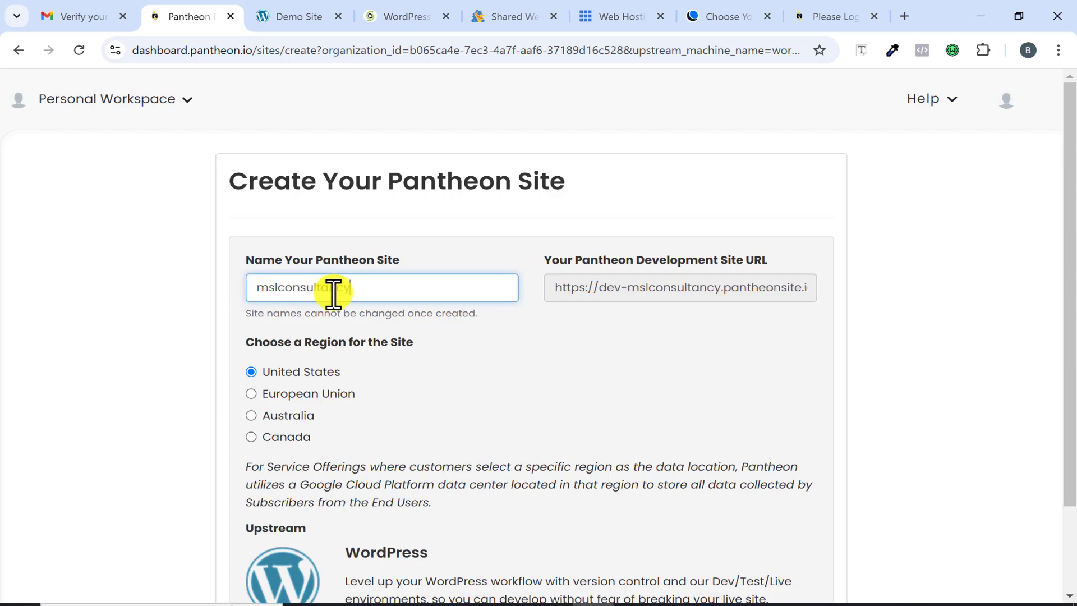
text(ncy)
scroll(335, 291, down, 2)
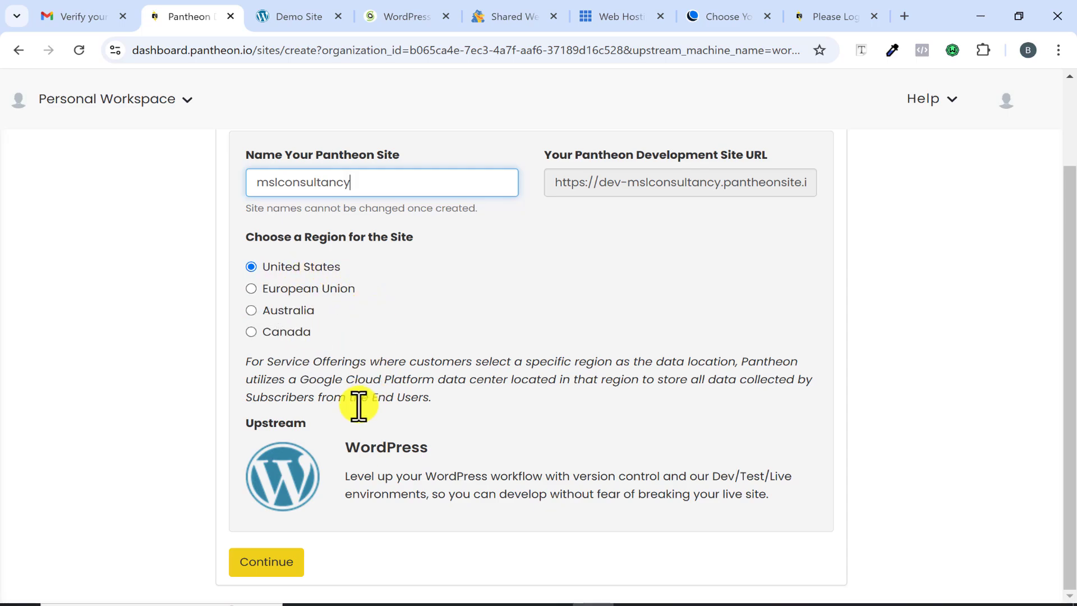
click(279, 564)
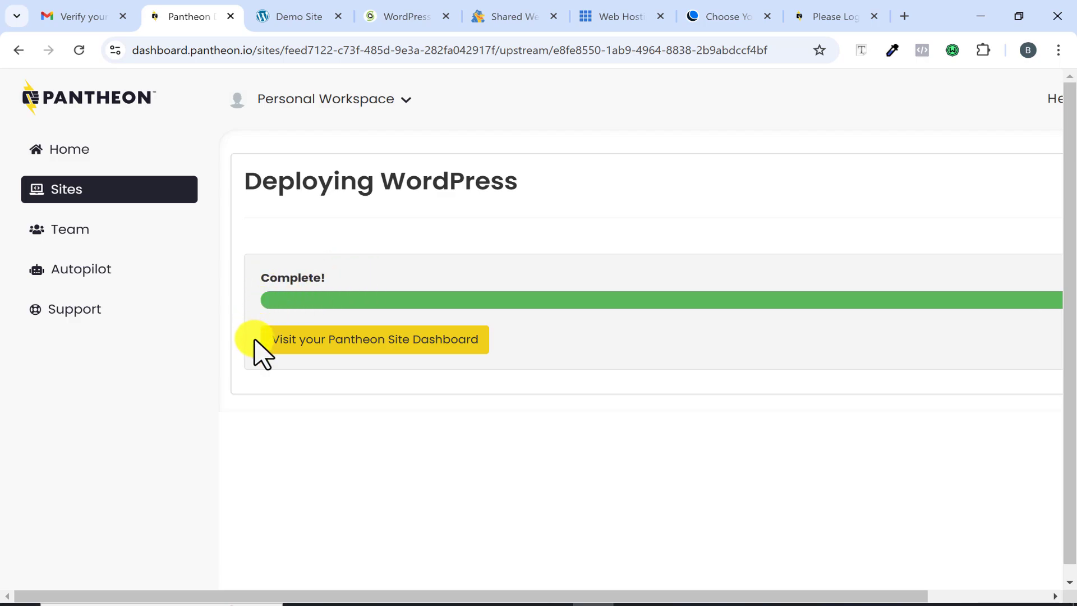
Step: Go to the mslconsultancy site dashboard and launch its development site in a new tab
click(312, 350)
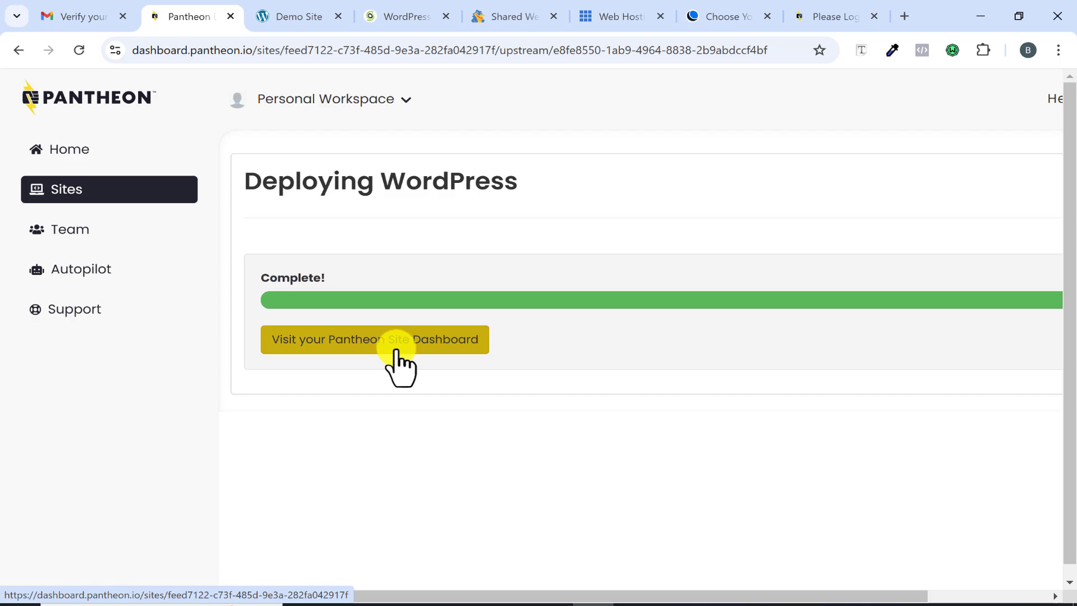
click(333, 342)
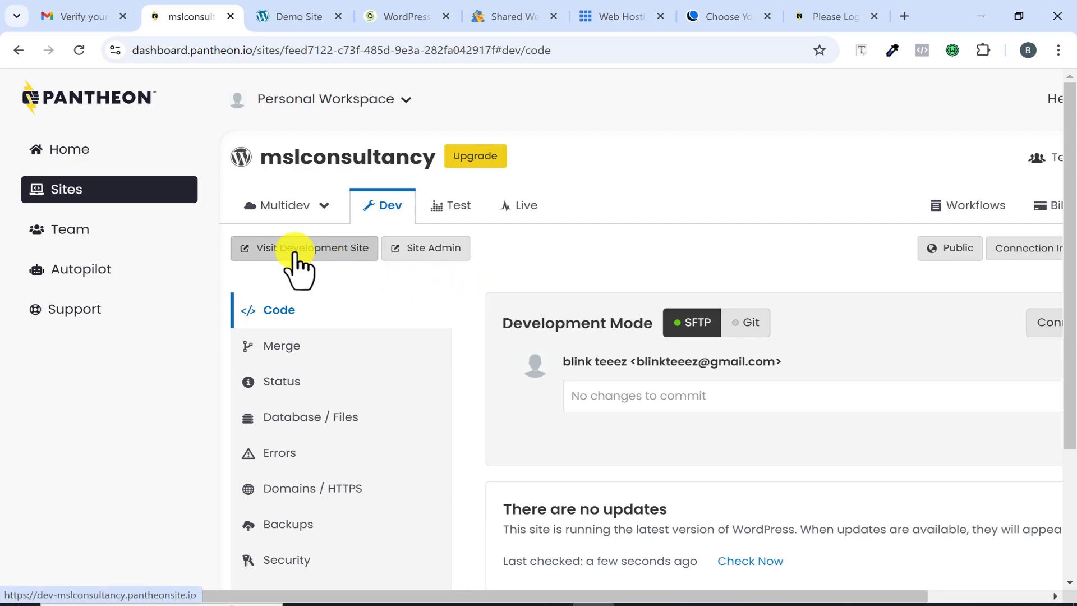
click(324, 260)
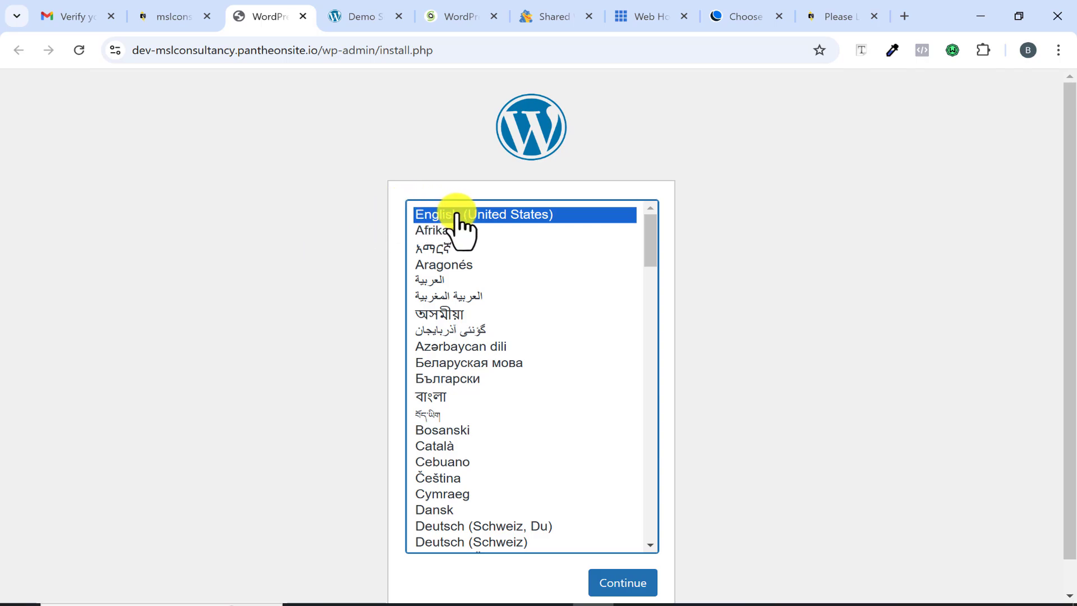
Step: Keep English (United States), then enter site title 'Mesuullogic Consultancy' and the admin username
click(631, 584)
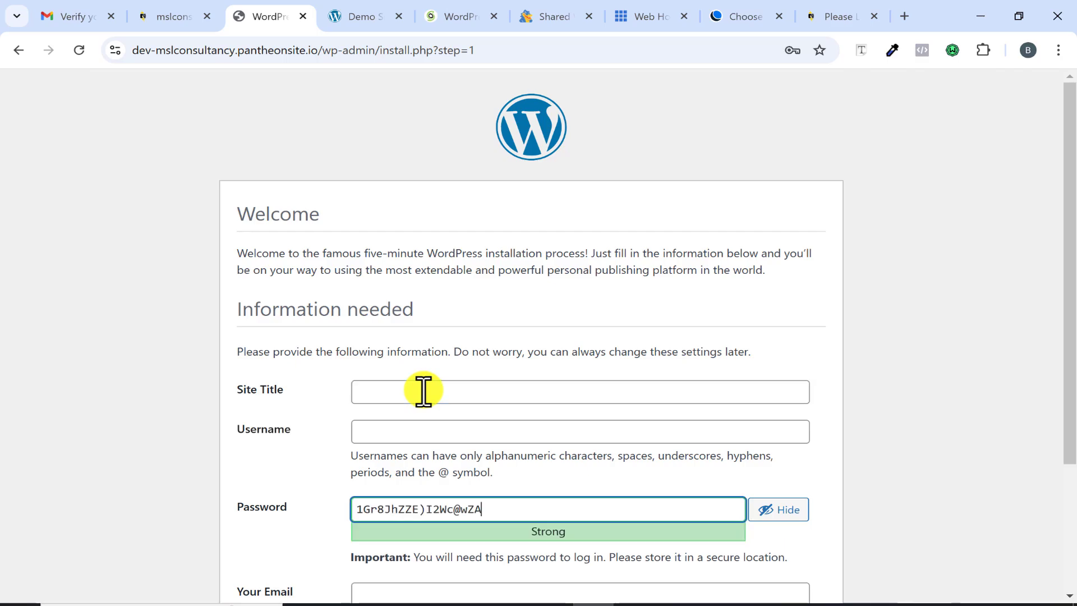
click(424, 390)
text(Mesuullogic Consultancy)
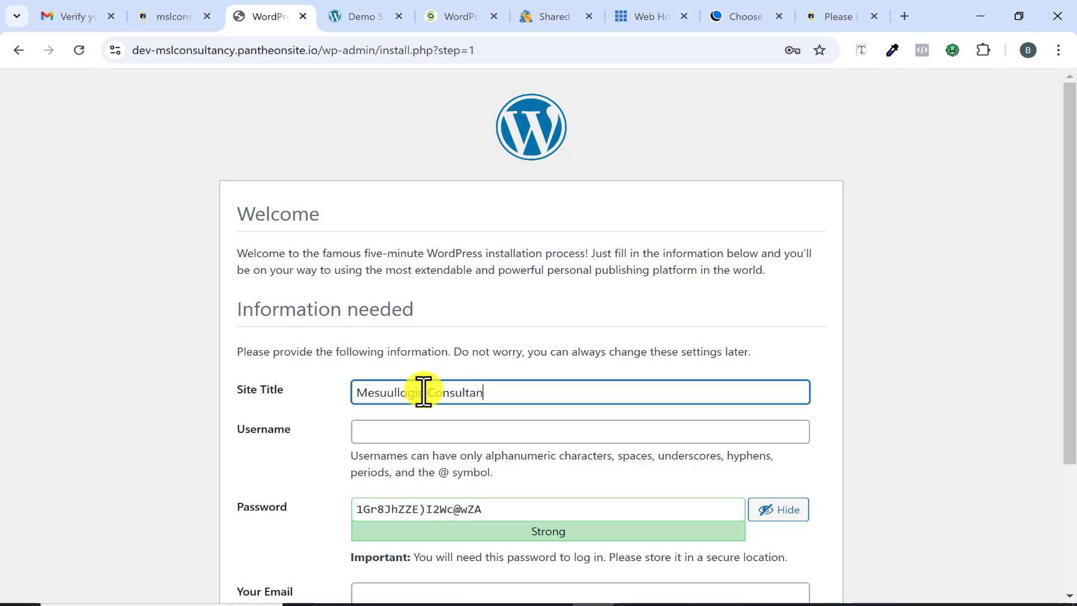
click(451, 441)
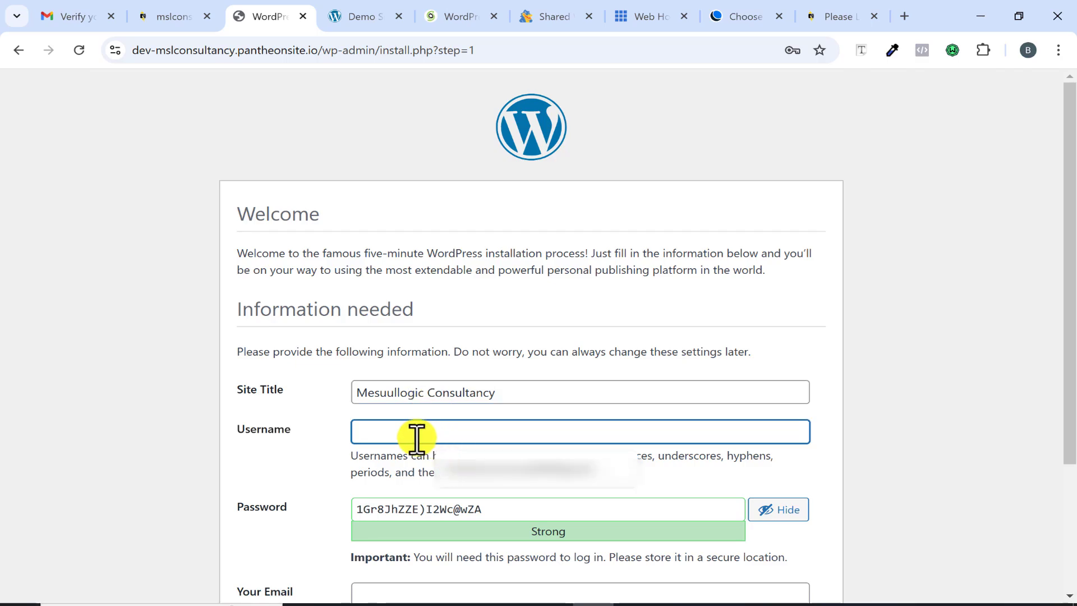
text(mesuu)
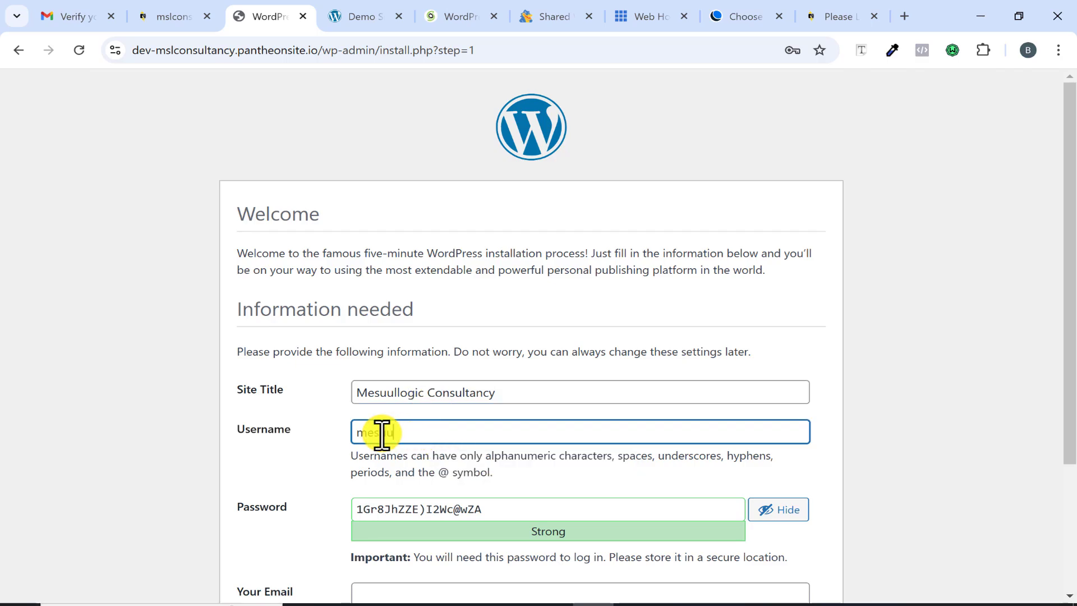
text(llogic)
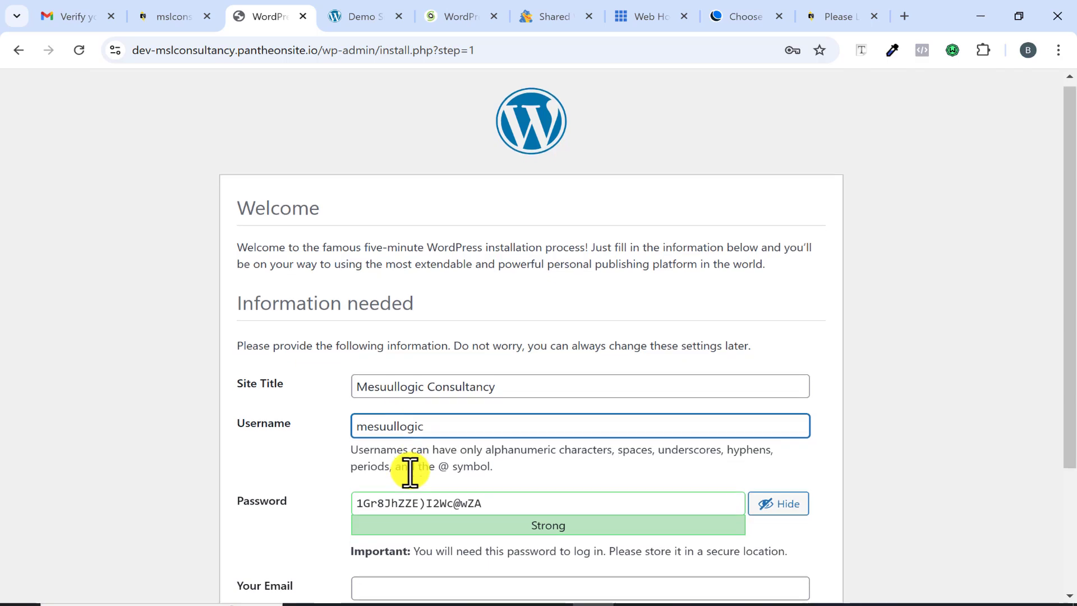
Step: Replace the suggested password with a custom one and fill in the admin e-mail
scroll(418, 466, down, 1)
drag(489, 431, 357, 440)
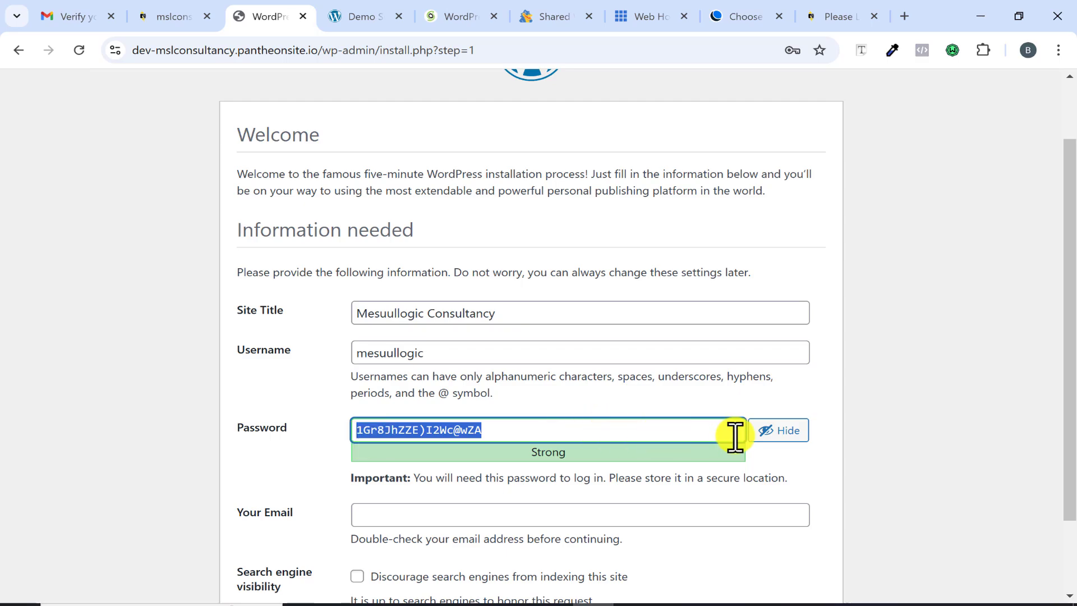
click(768, 436)
drag(490, 431, 348, 446)
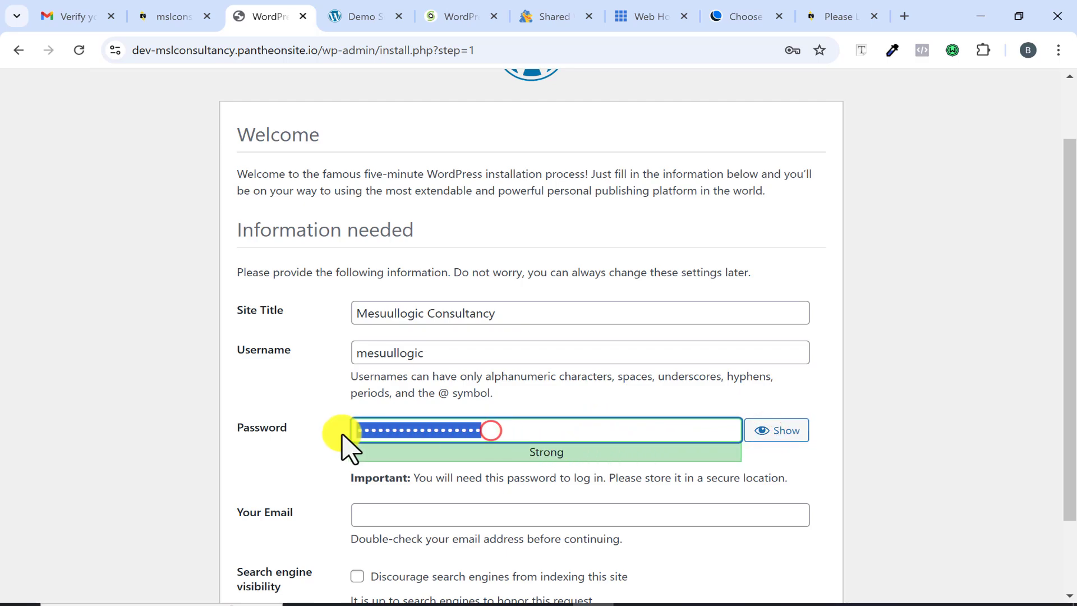
text(••)
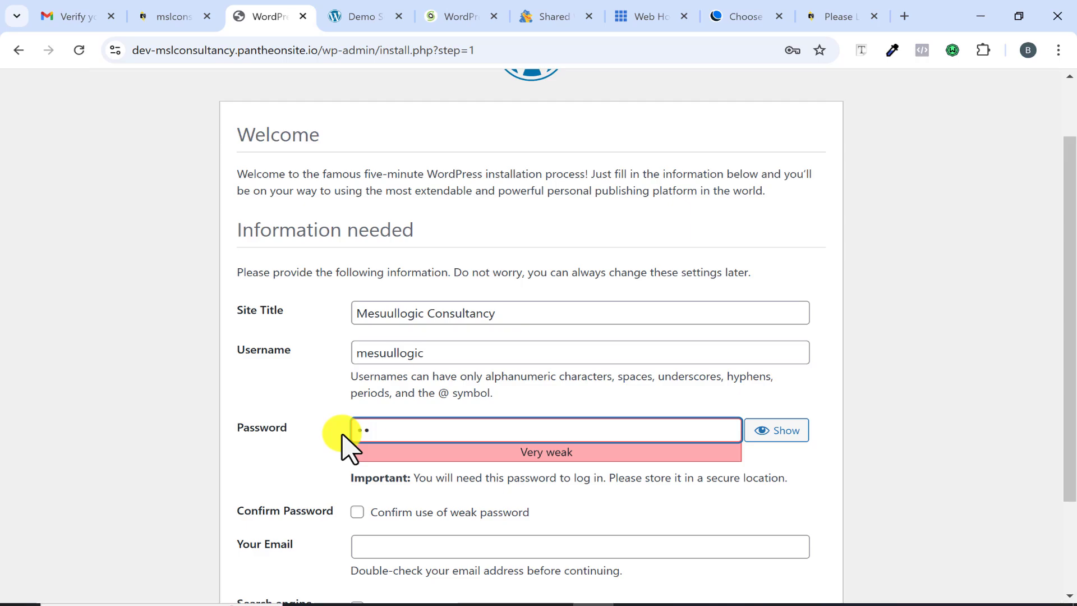
text(•••••••••)
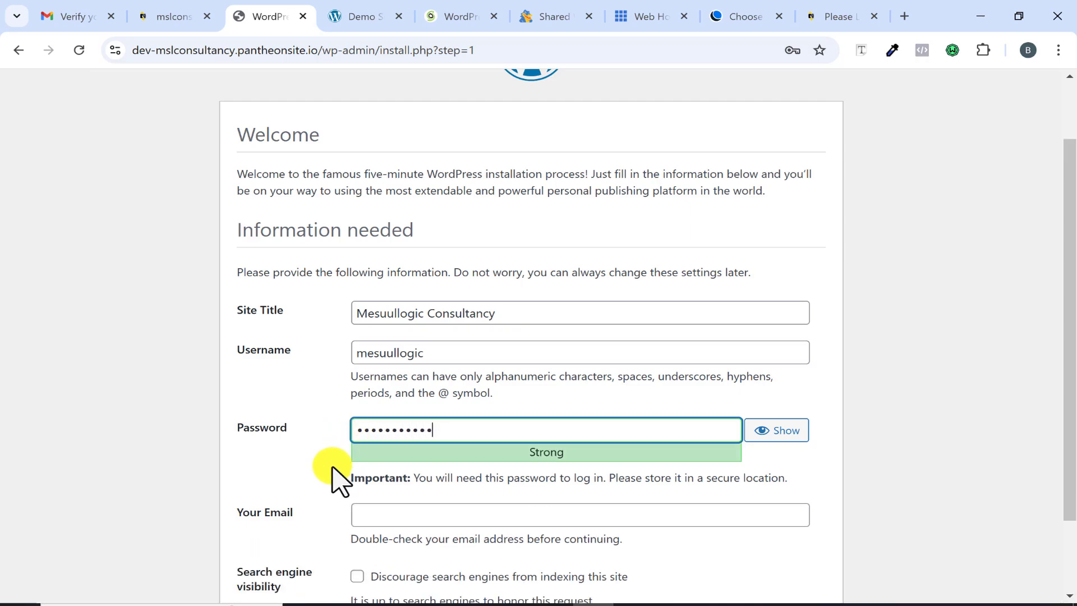
scroll(348, 466, down, 2)
click(375, 425)
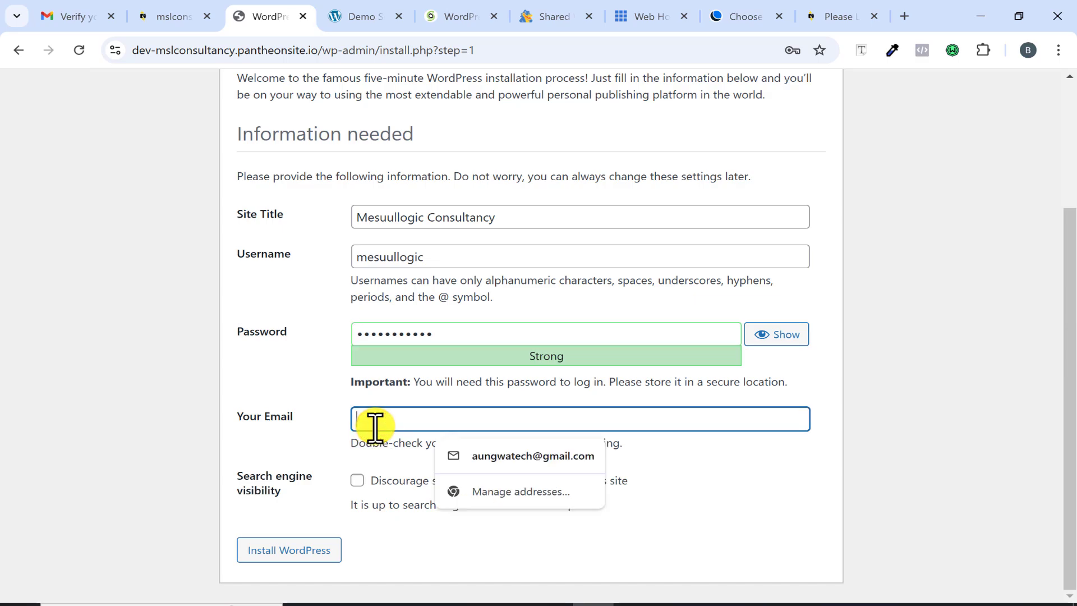
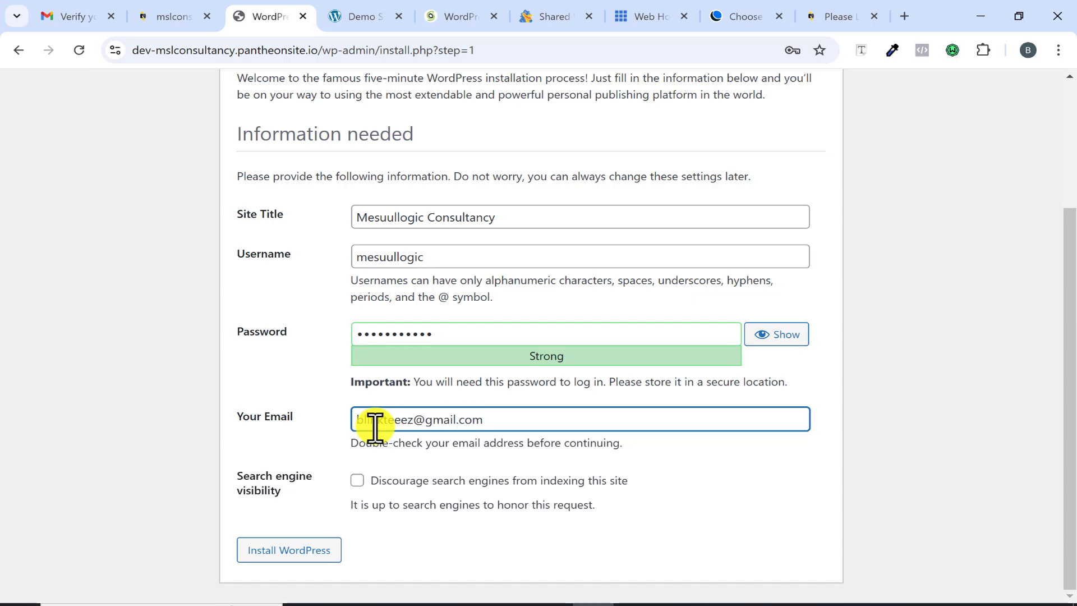
Step: Tick 'Discourage search engines from indexing this site' and run Install WordPress
click(357, 480)
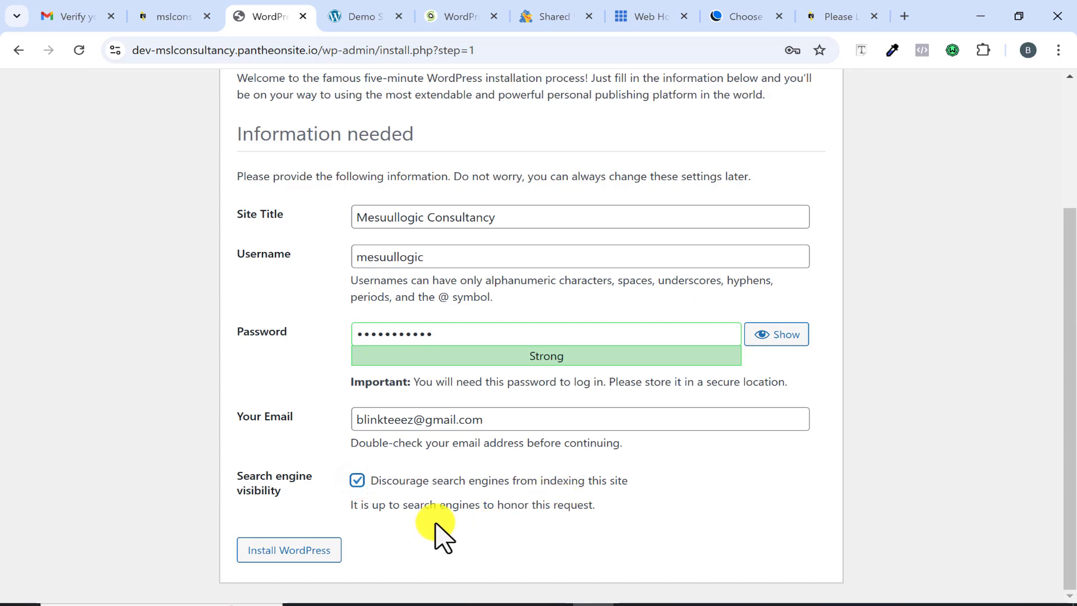
click(353, 481)
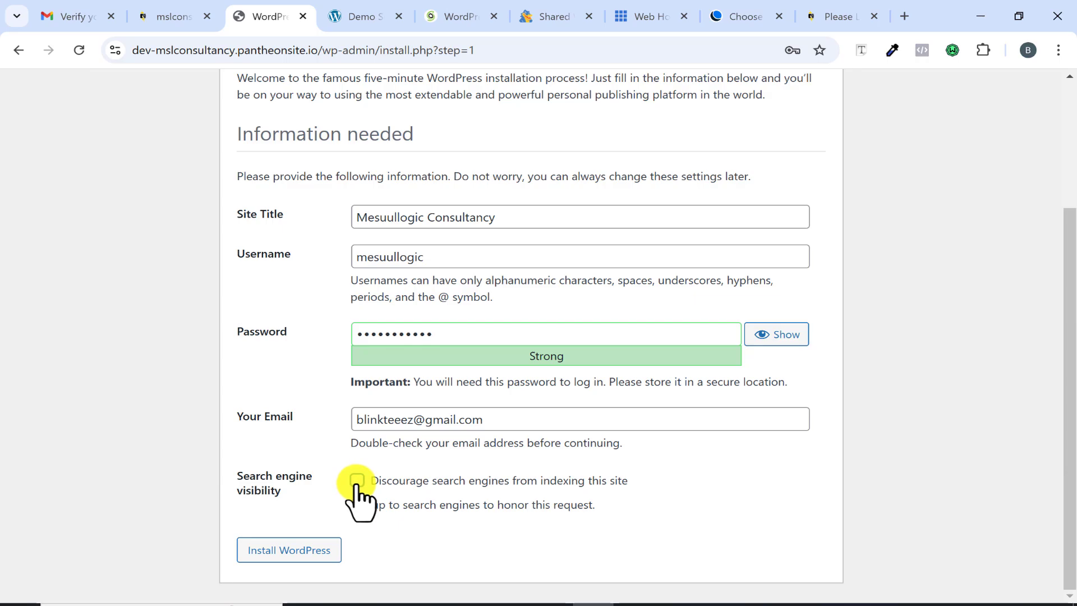
click(357, 480)
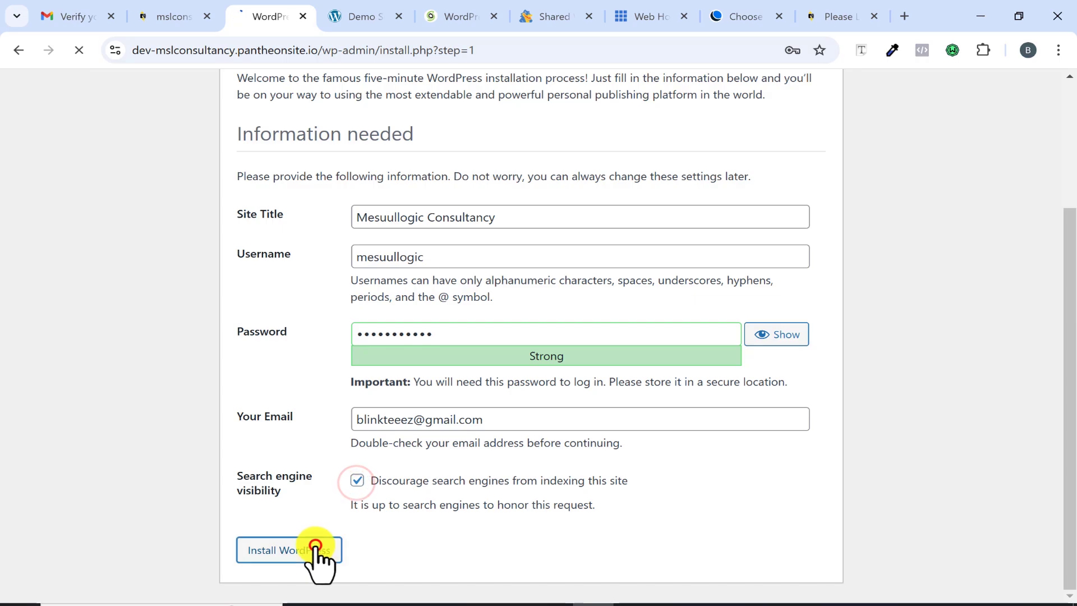
click(316, 548)
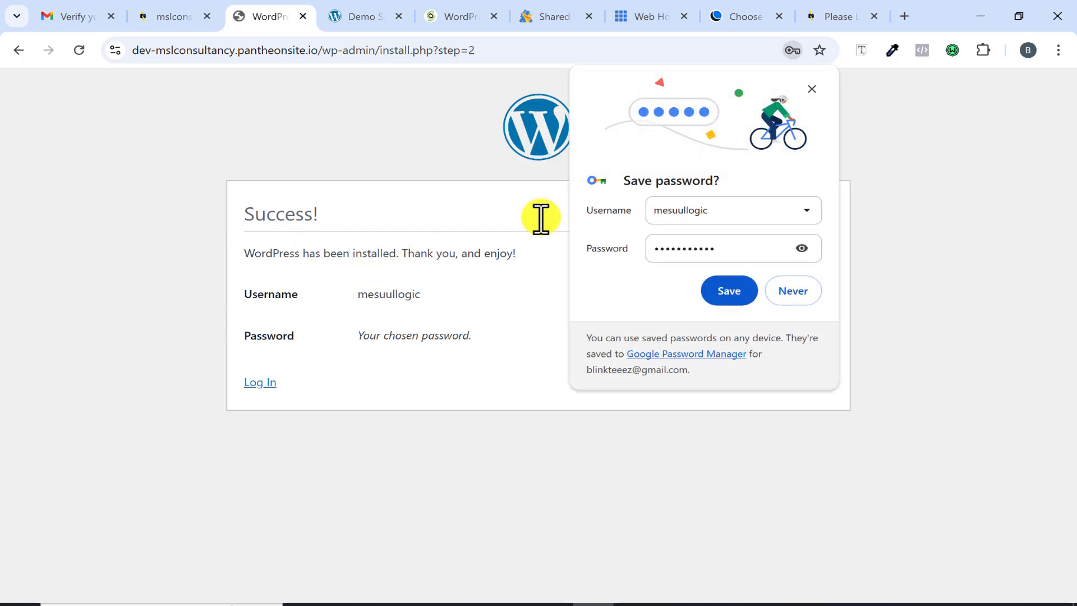
Step: Dismiss the save-password bubble and log in with the new admin username and password
click(811, 90)
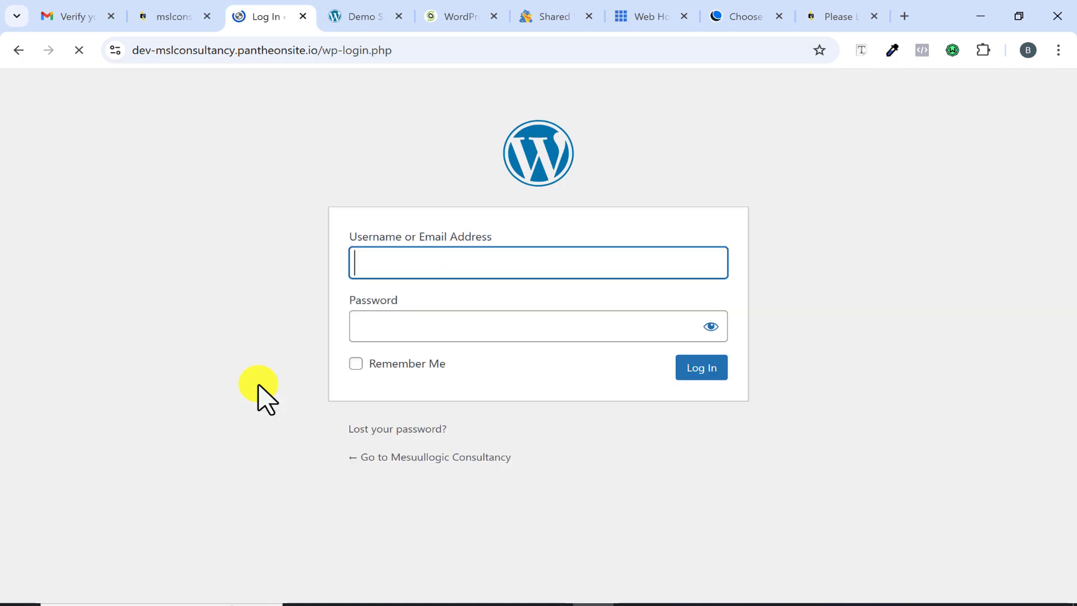
click(456, 314)
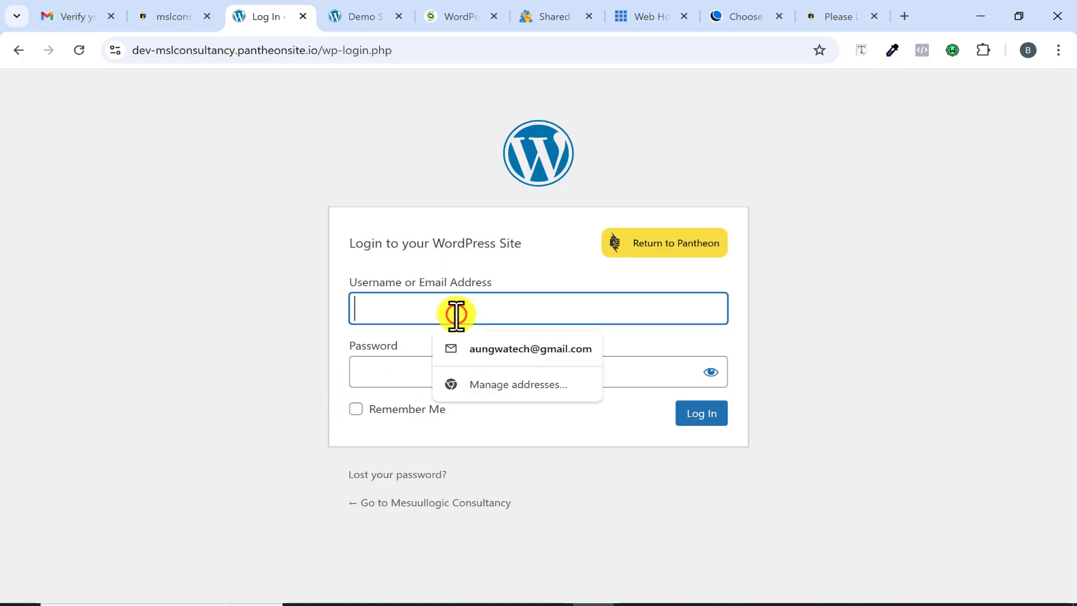
text(mesuullogic)
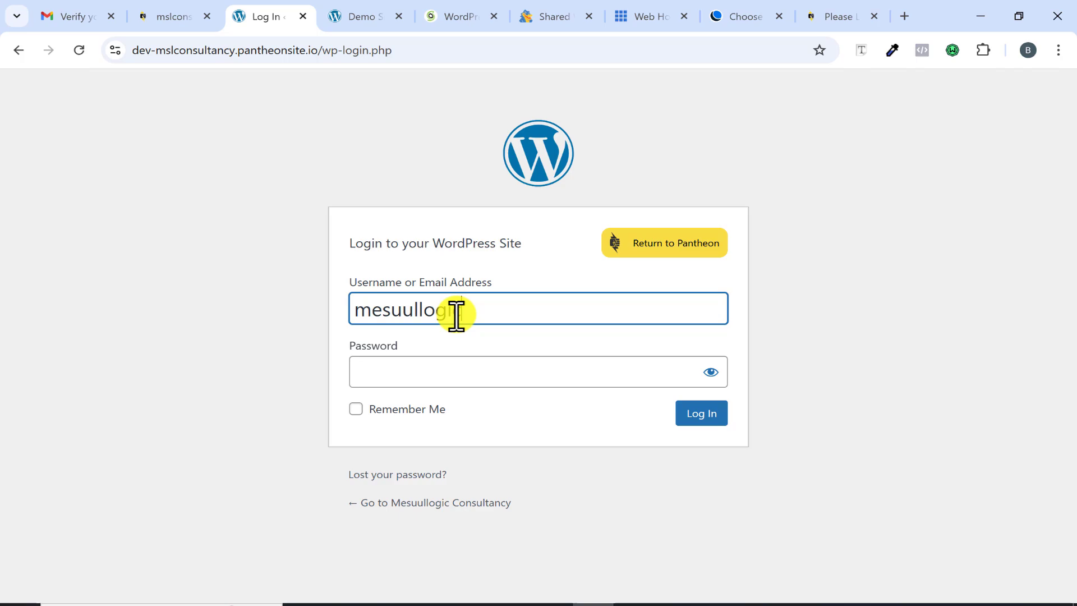
click(449, 362)
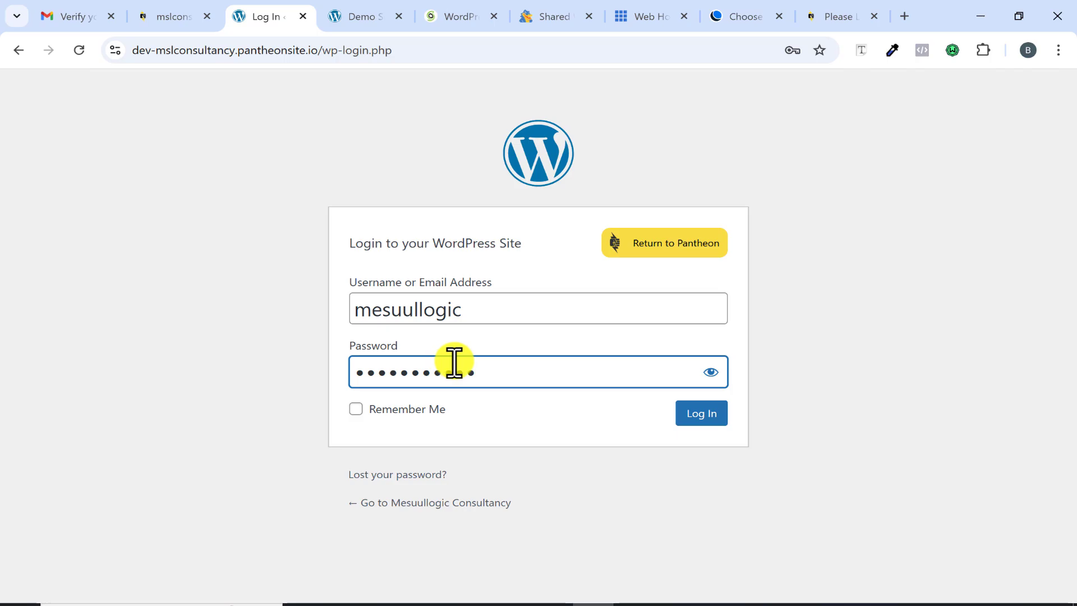
click(706, 411)
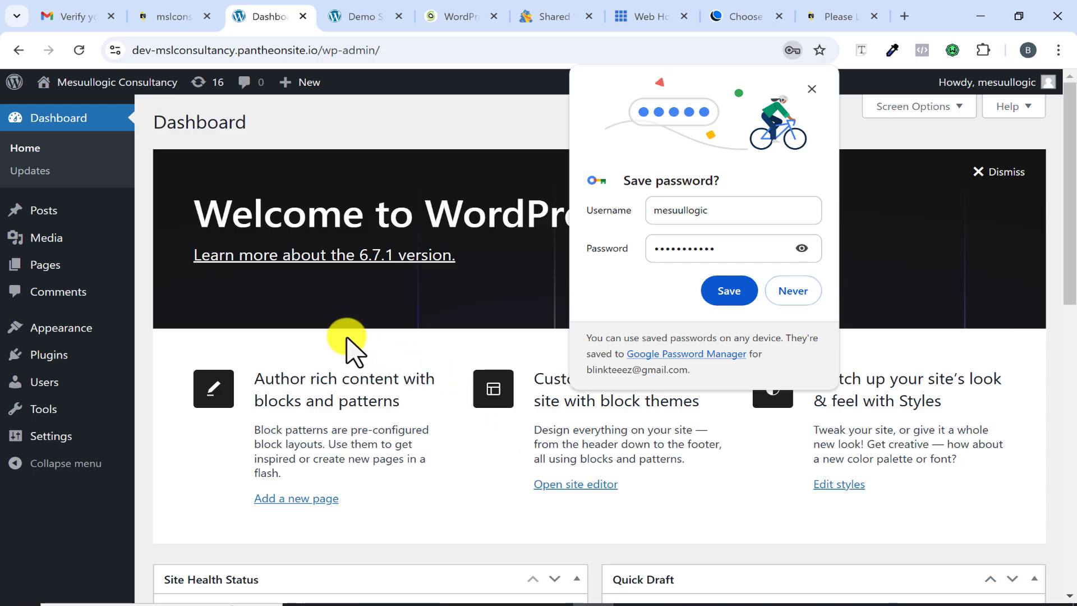
Step: Close Chrome's Save password bubble and scroll through the Dashboard widgets back to the top
click(813, 89)
scroll(385, 280, down, 3)
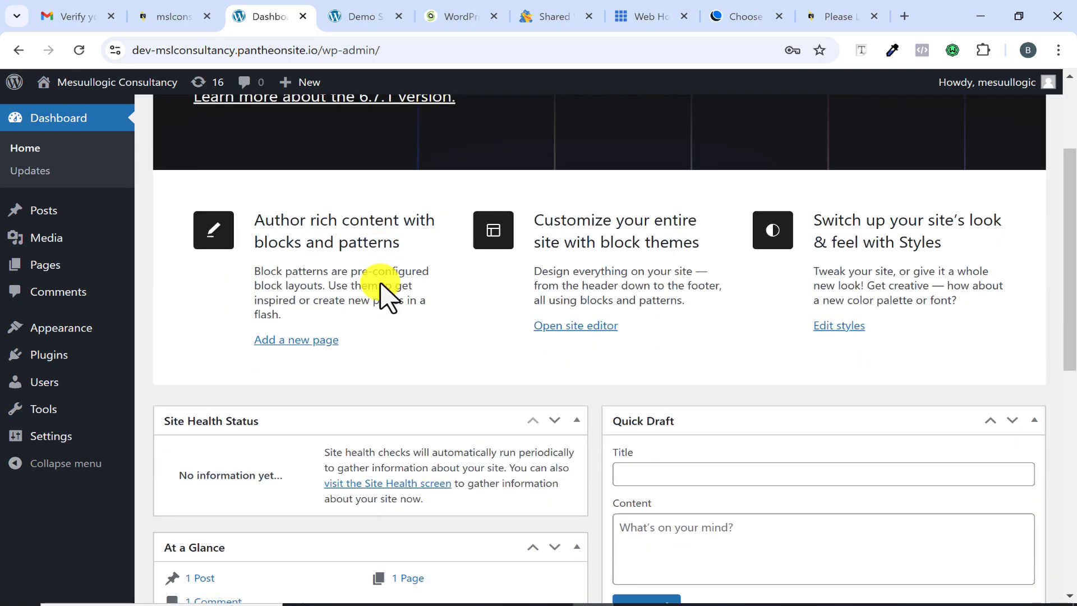
scroll(381, 291, up, 3)
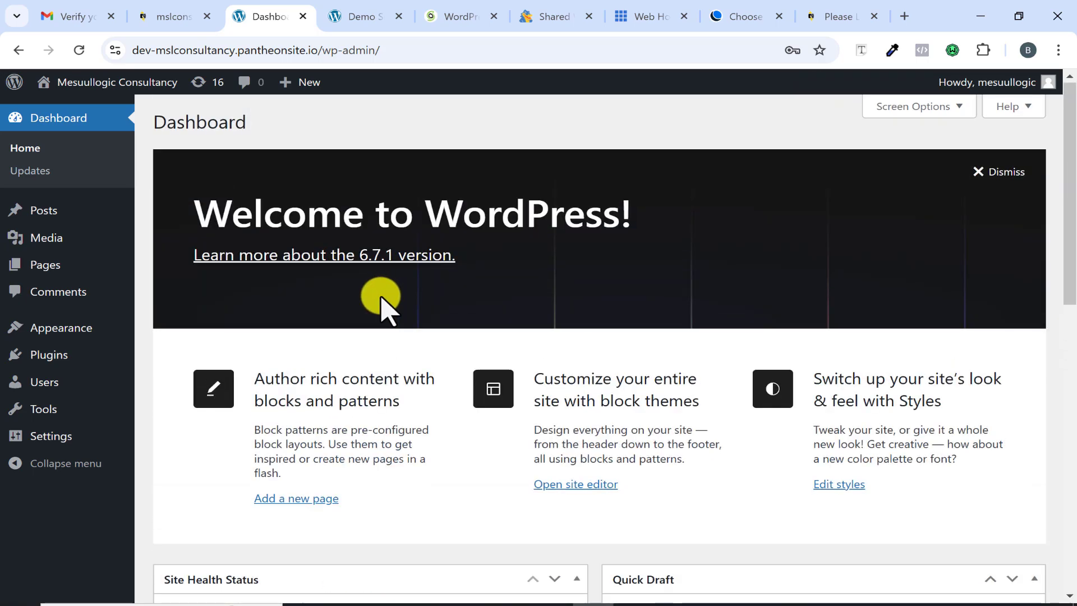
scroll(381, 298, down, 10)
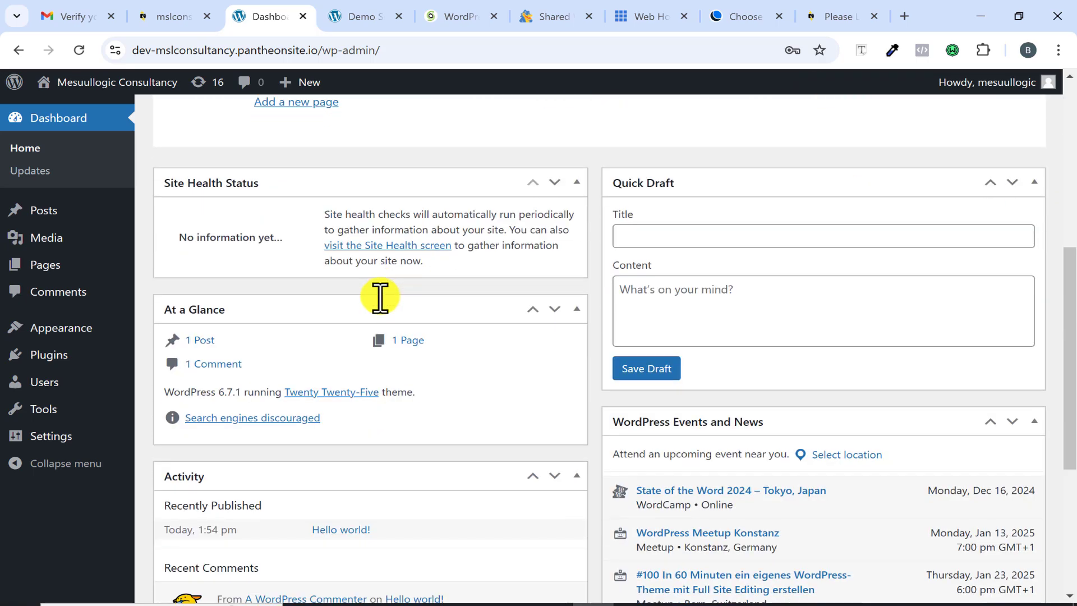
scroll(380, 296, down, 2)
scroll(380, 293, up, 4)
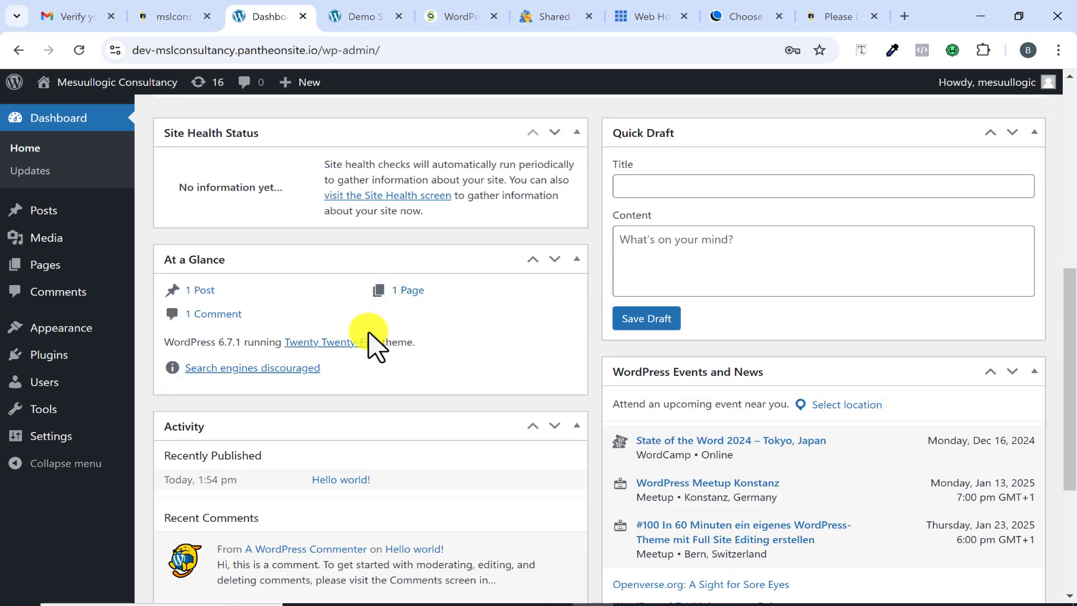
scroll(373, 355, up, 4)
scroll(577, 295, down, 7)
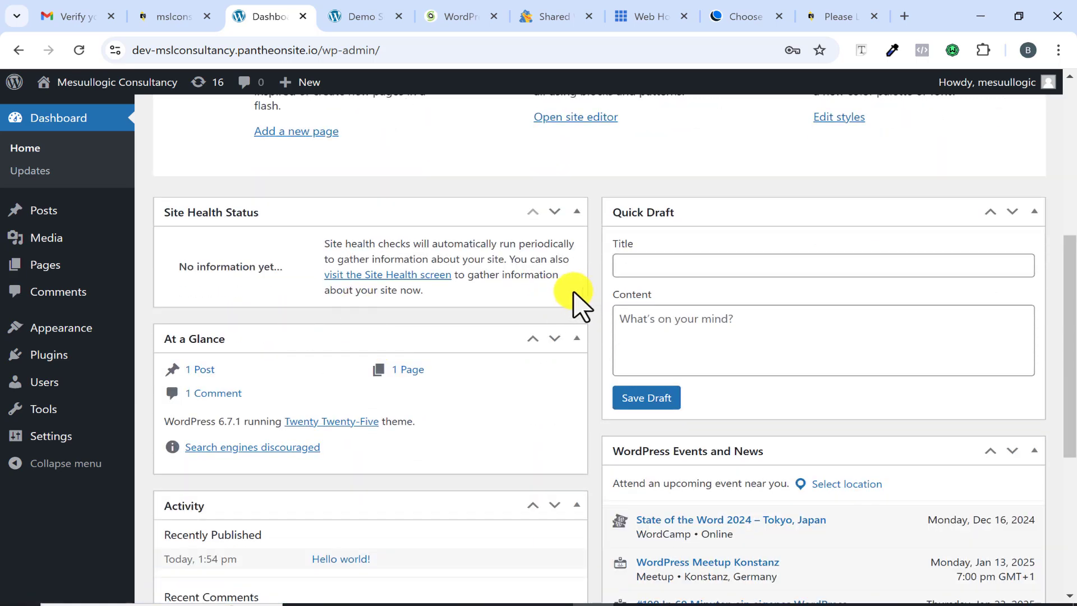
scroll(594, 392, up, 7)
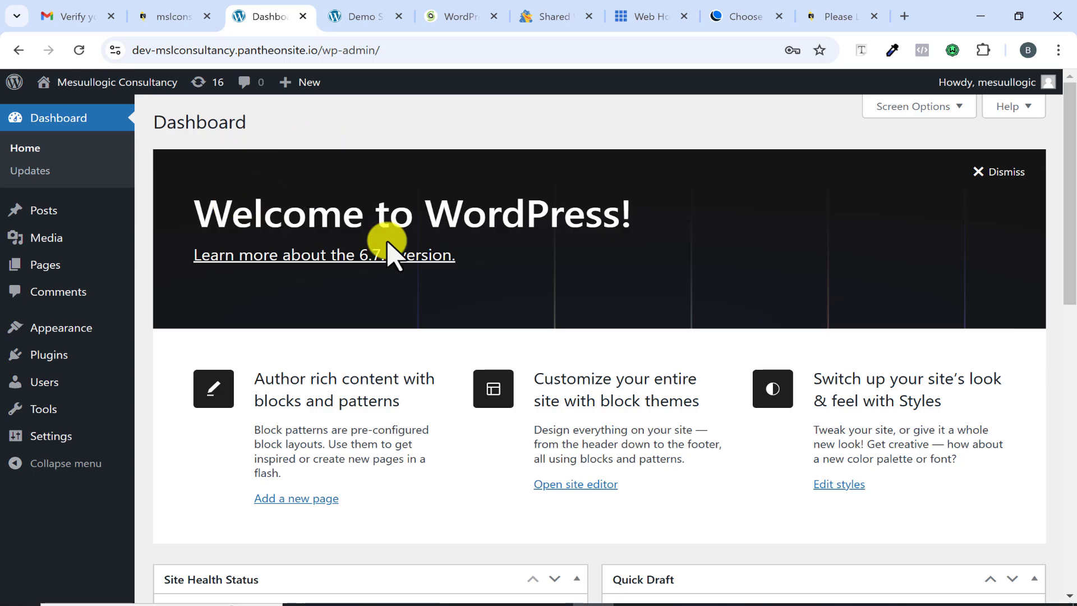
Step: In Screen Options, uncheck Site Health Status, At a Glance, Activity, Quick Draft, Events and News, and Welcome
click(928, 108)
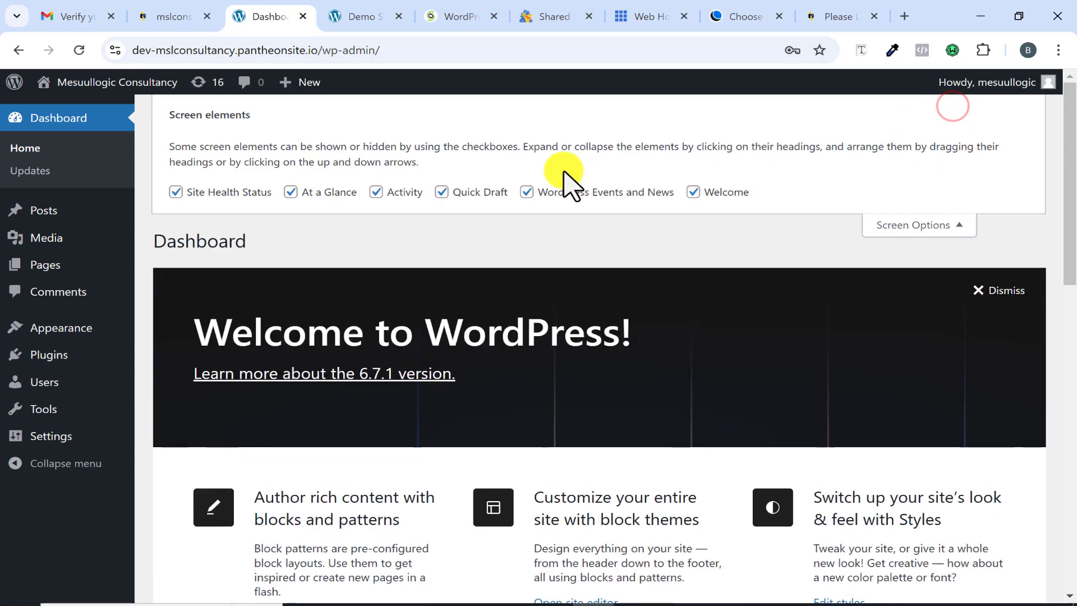
click(176, 192)
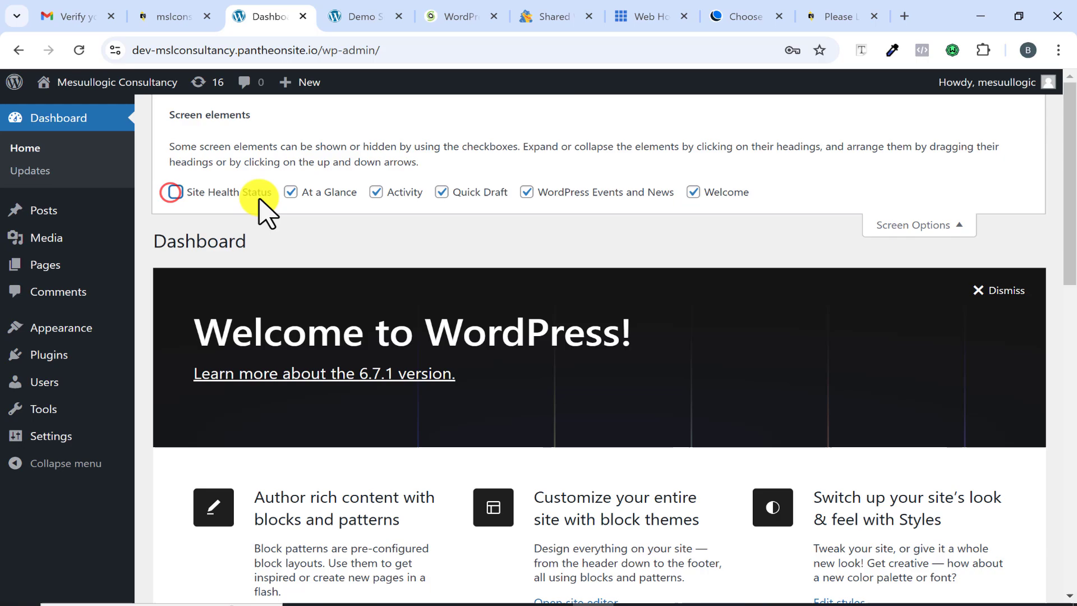
click(290, 192)
click(376, 192)
click(442, 192)
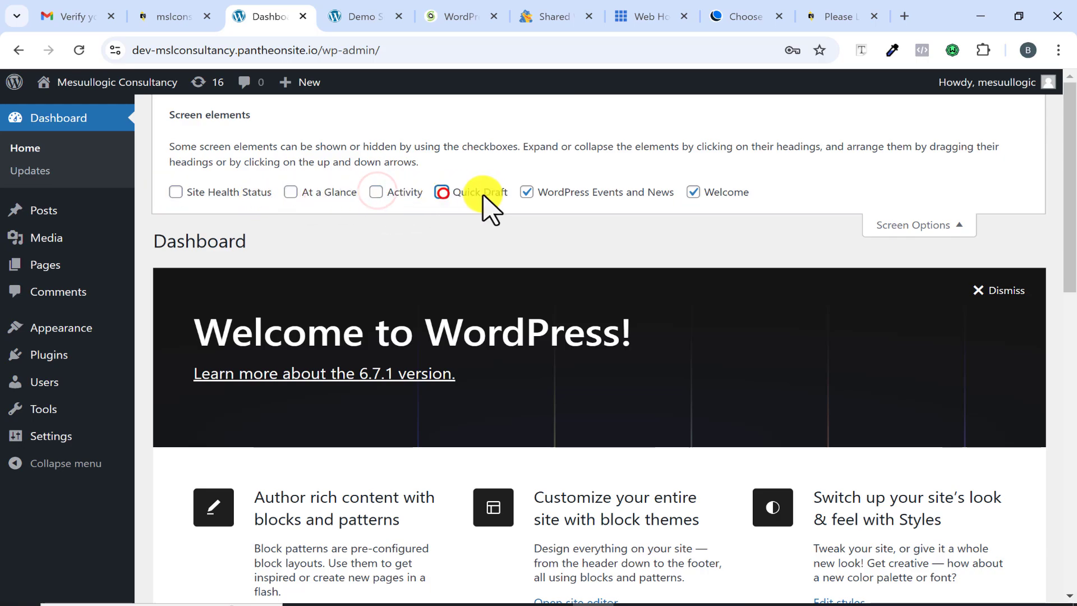
click(527, 192)
click(693, 191)
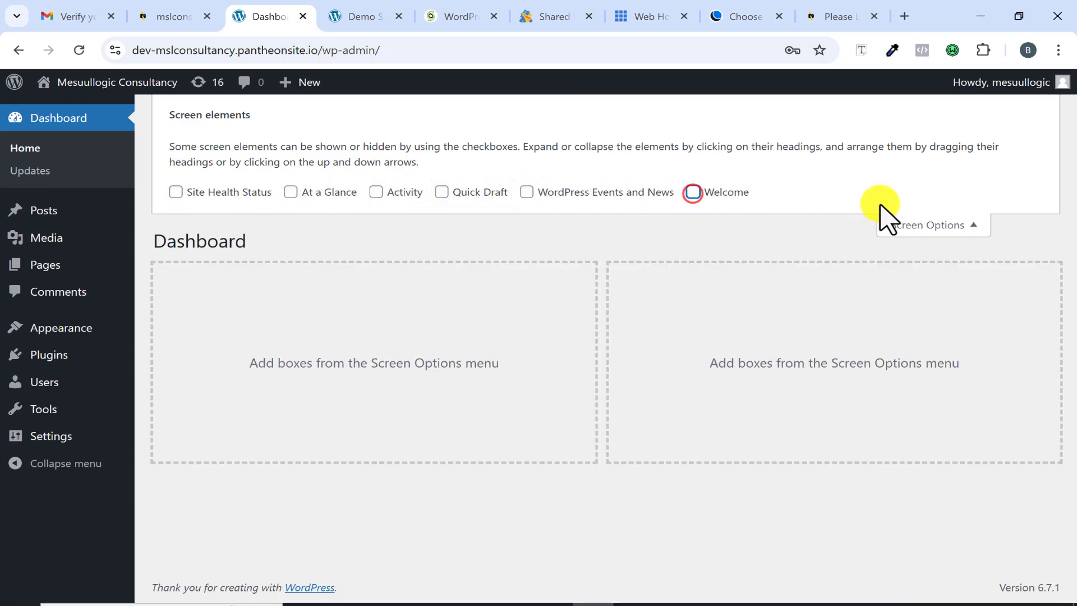
click(946, 224)
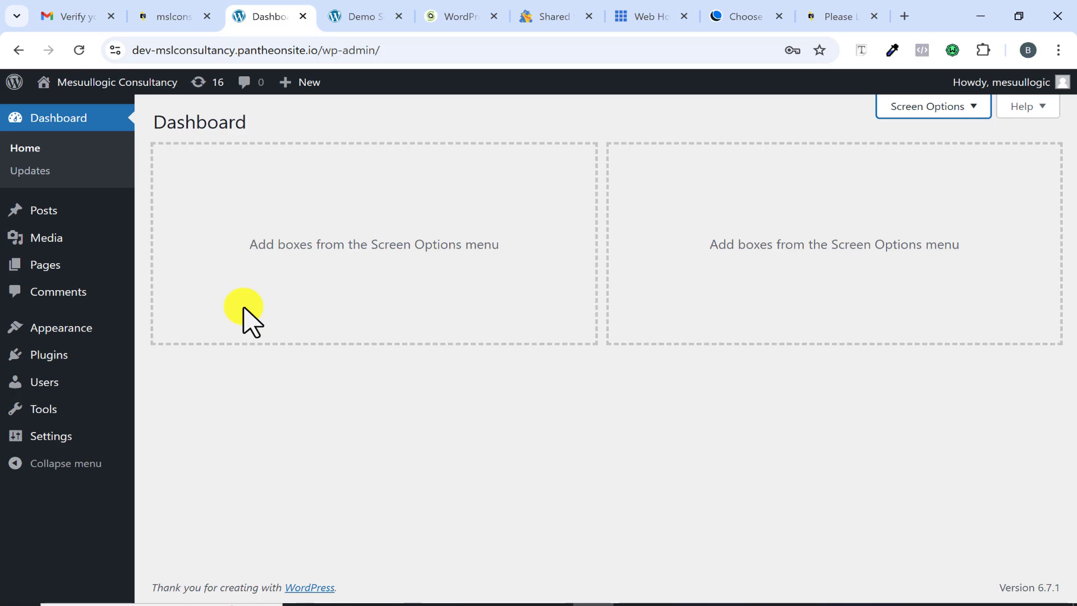
Step: Find Blocksy in the Add Themes directory under Appearance > Themes and install it
mouse_move(82, 334)
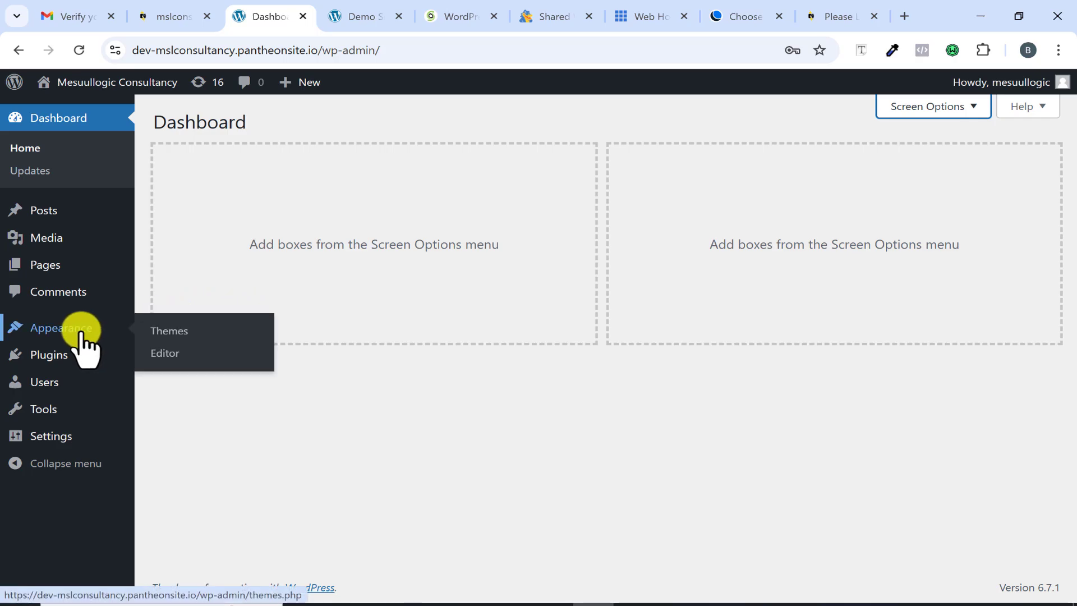
click(174, 330)
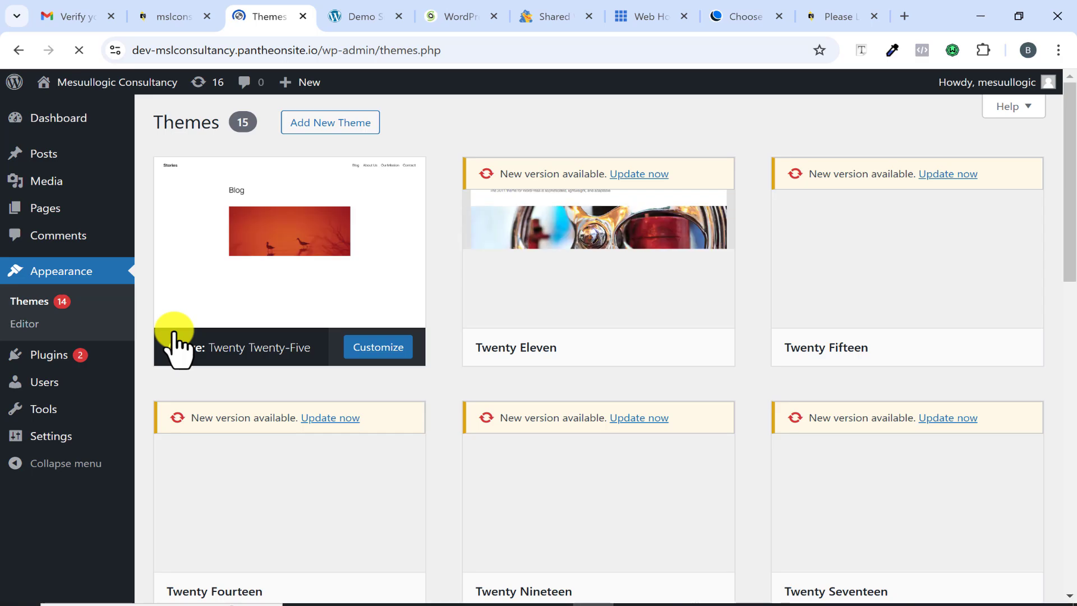
scroll(260, 353, down, 4)
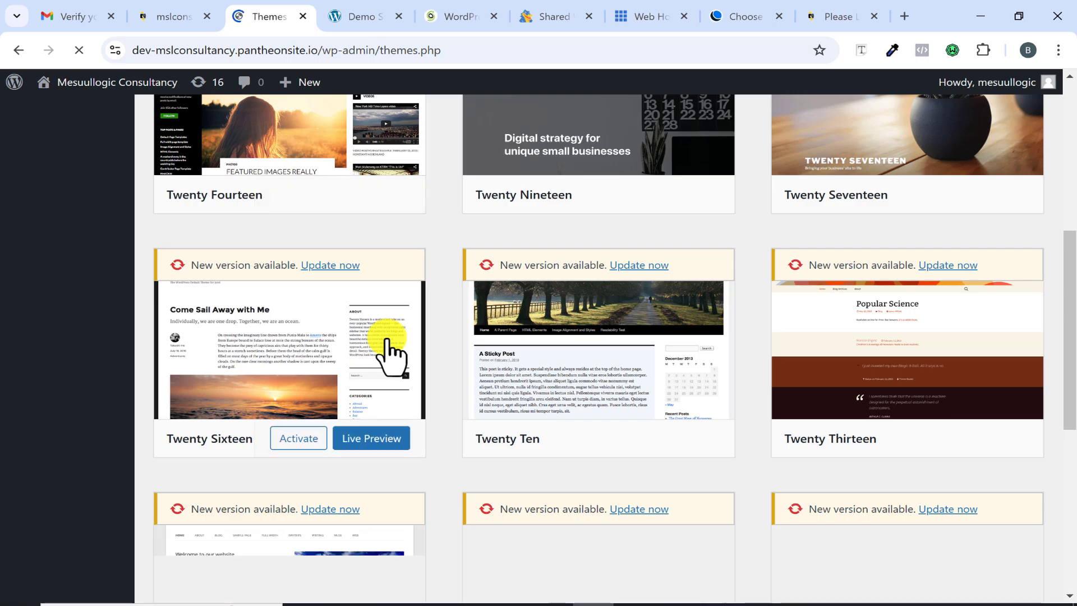
scroll(387, 350, up, 5)
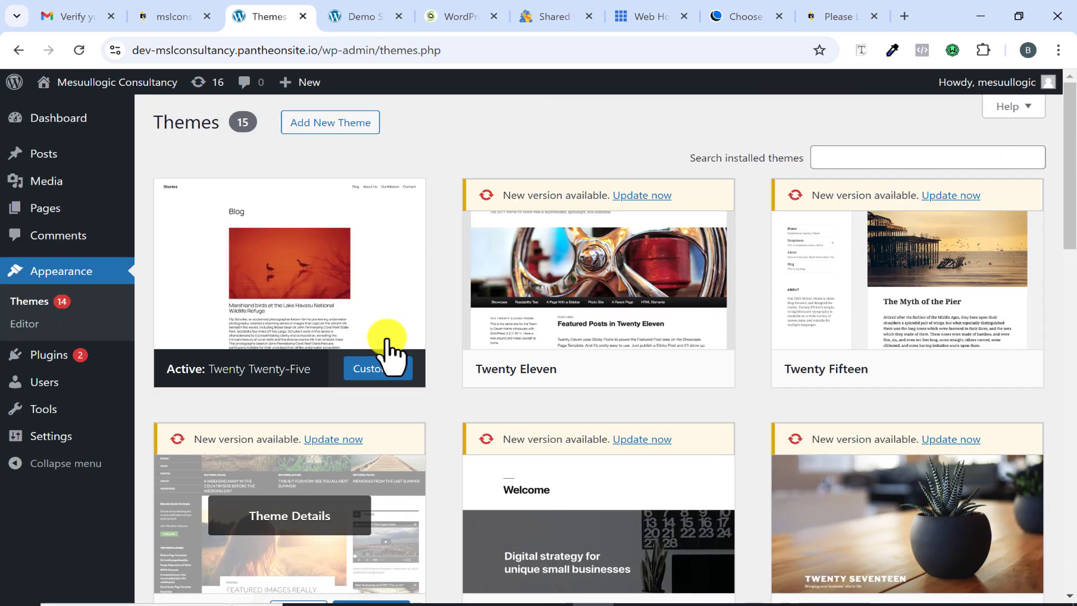
click(330, 125)
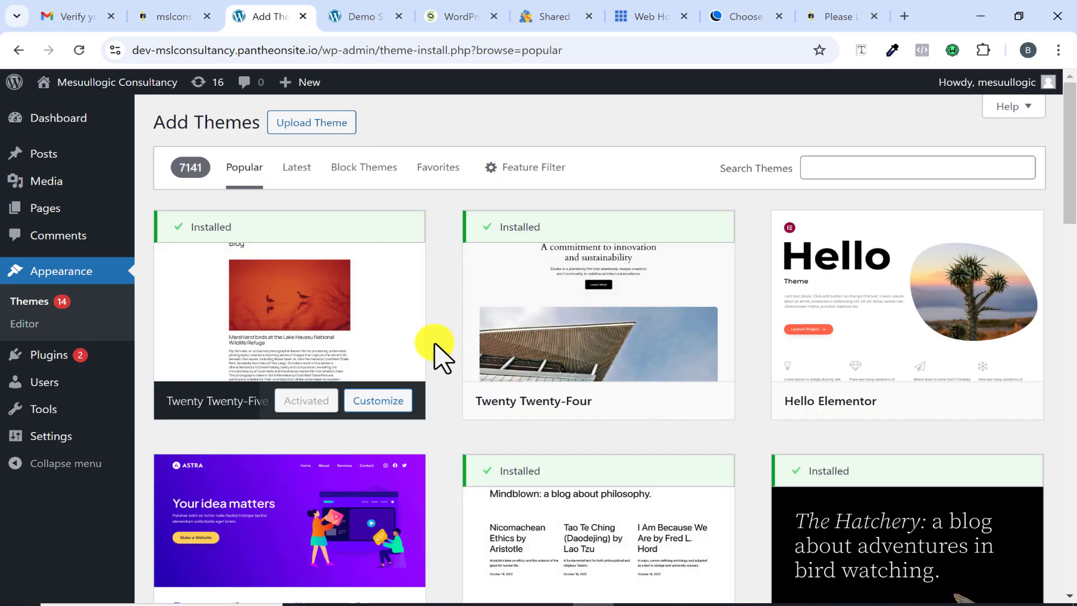
scroll(441, 357, down, 1)
scroll(441, 357, down, 2)
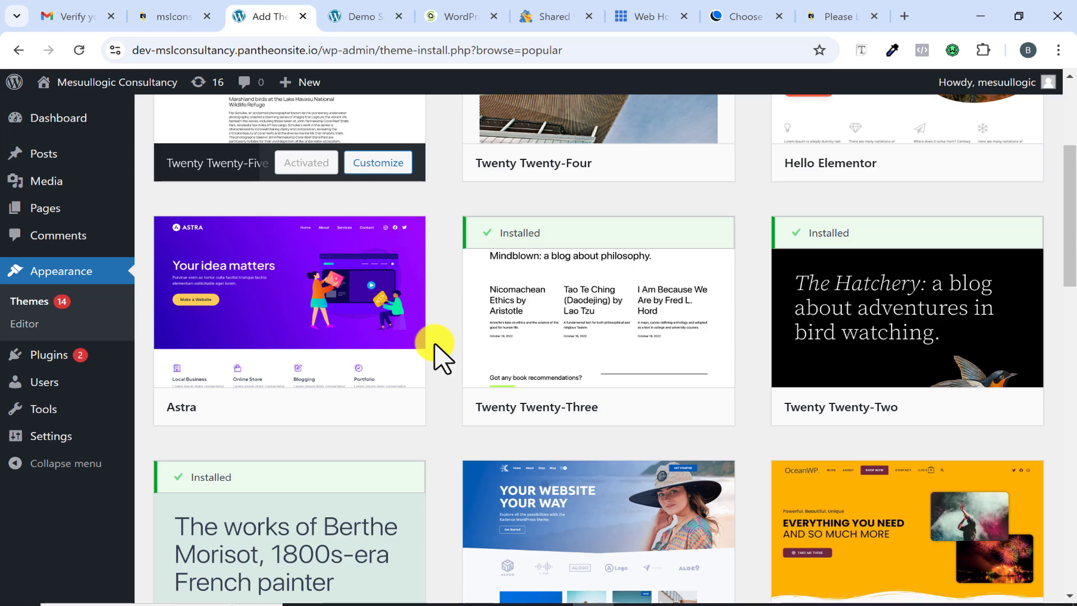
scroll(441, 357, down, 6)
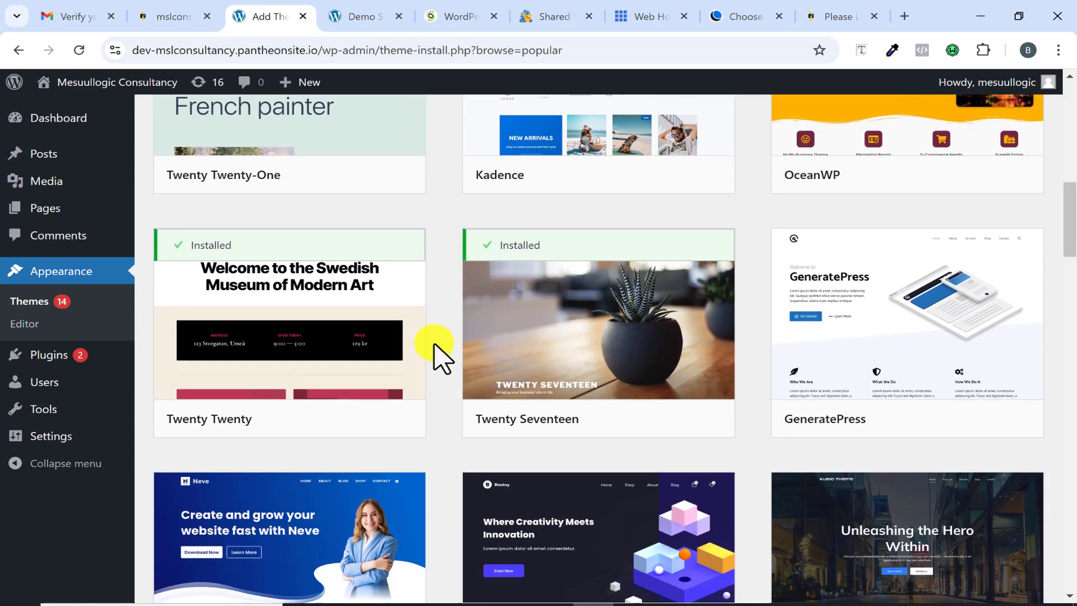
scroll(441, 357, down, 2)
mouse_move(578, 464)
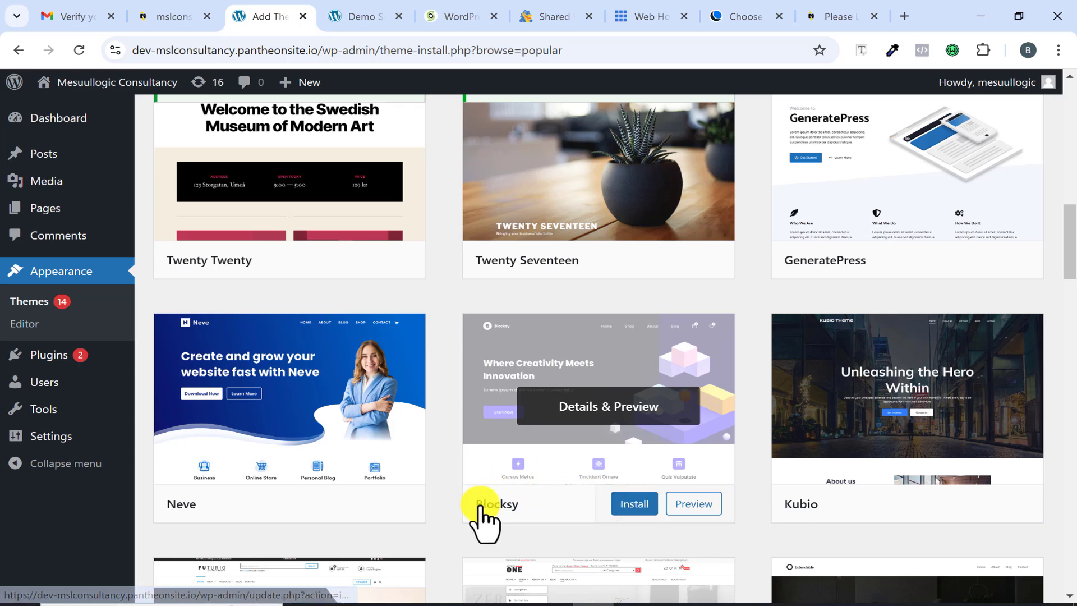
click(634, 502)
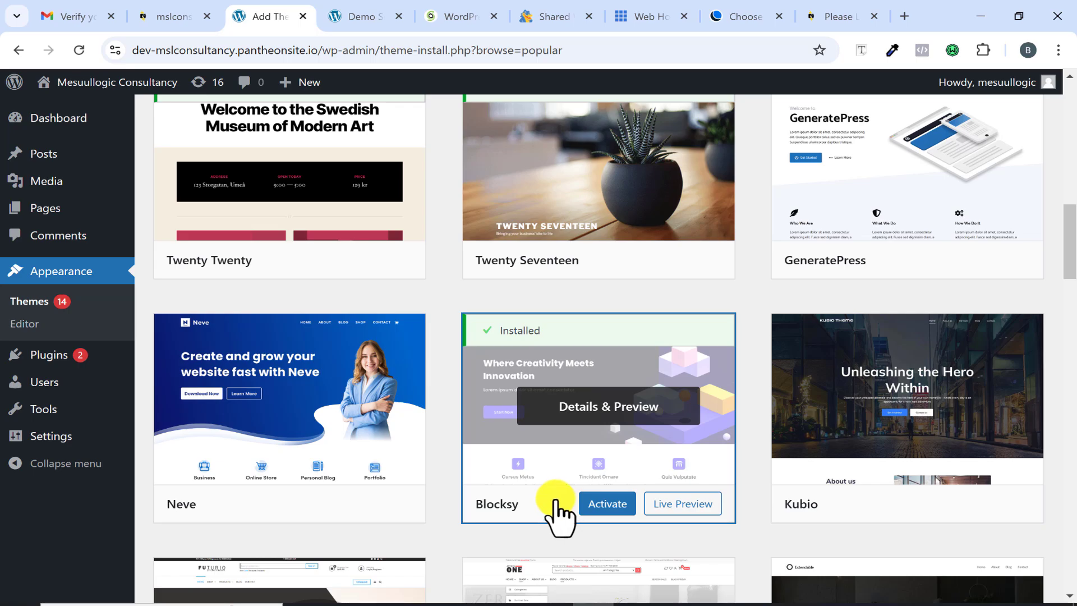
Step: Activate Blocksy and install the Blocksy Companion plugin from the Themes page notice
click(602, 502)
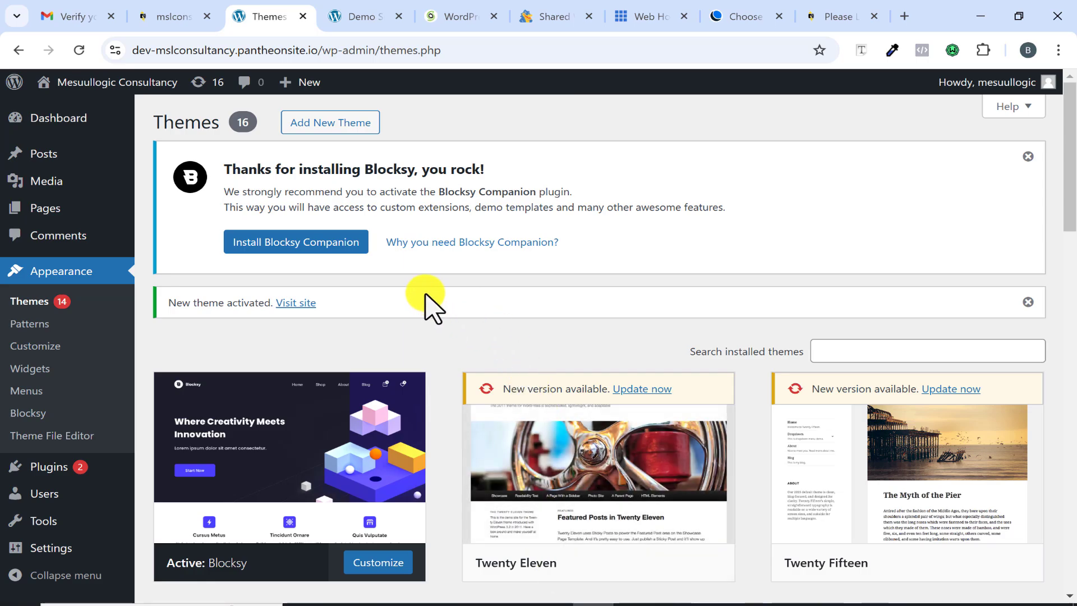
scroll(441, 365, down, 1)
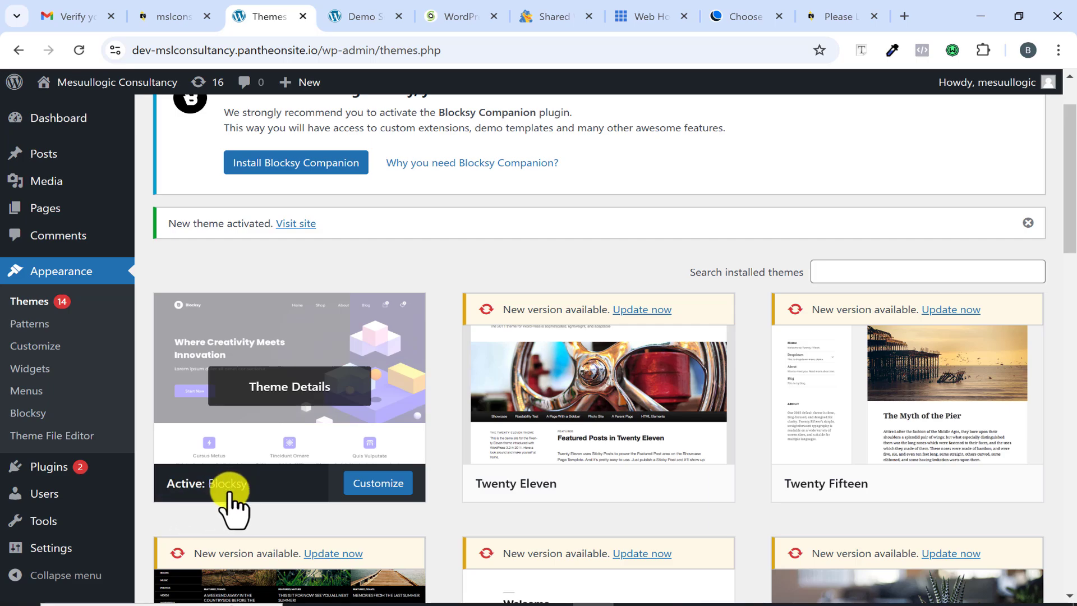
scroll(399, 488, up, 1)
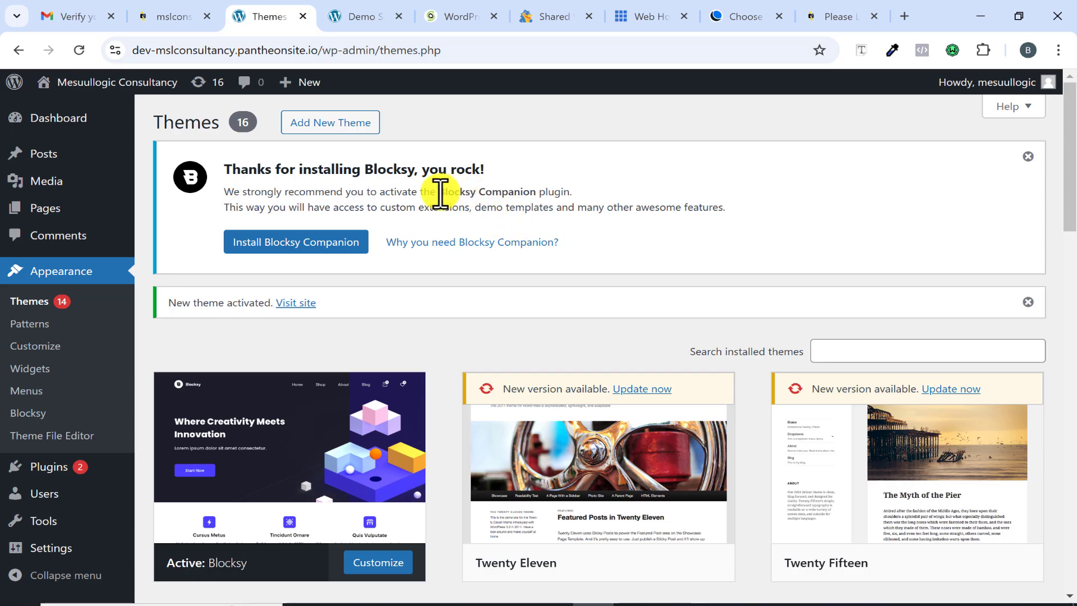
click(277, 245)
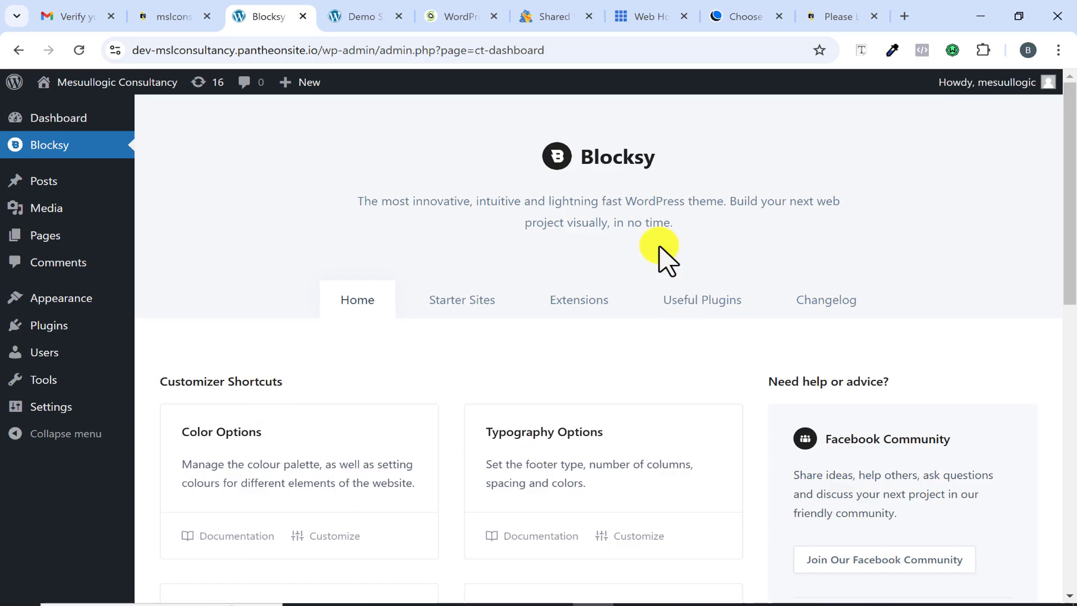
Step: Open Blocksy's Starter Sites tab and browse the Consultant, PRO Furniture and E-Bike designs
click(449, 302)
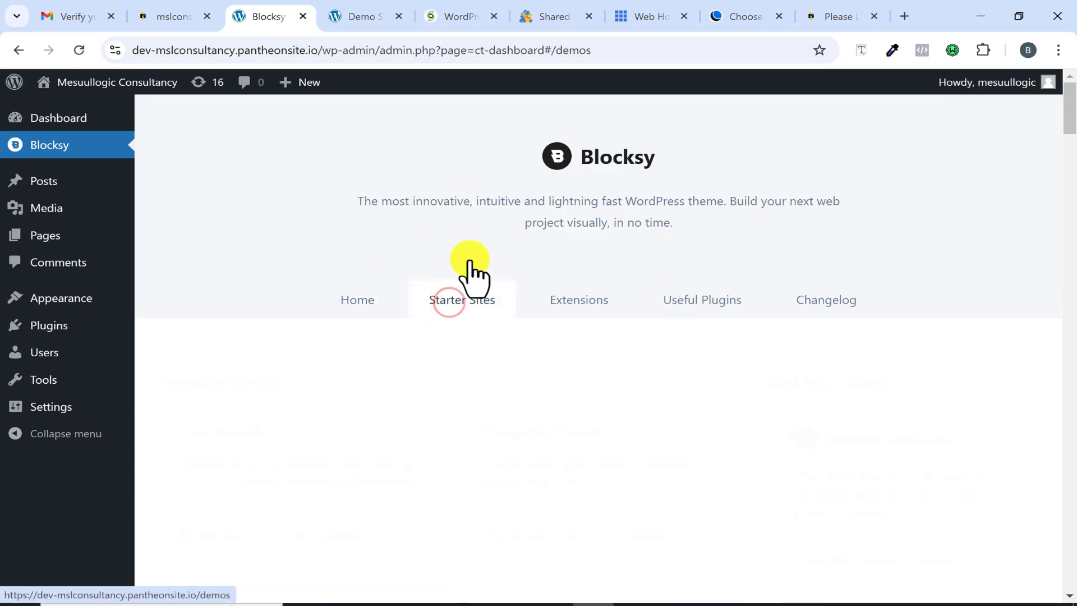
scroll(485, 253, down, 3)
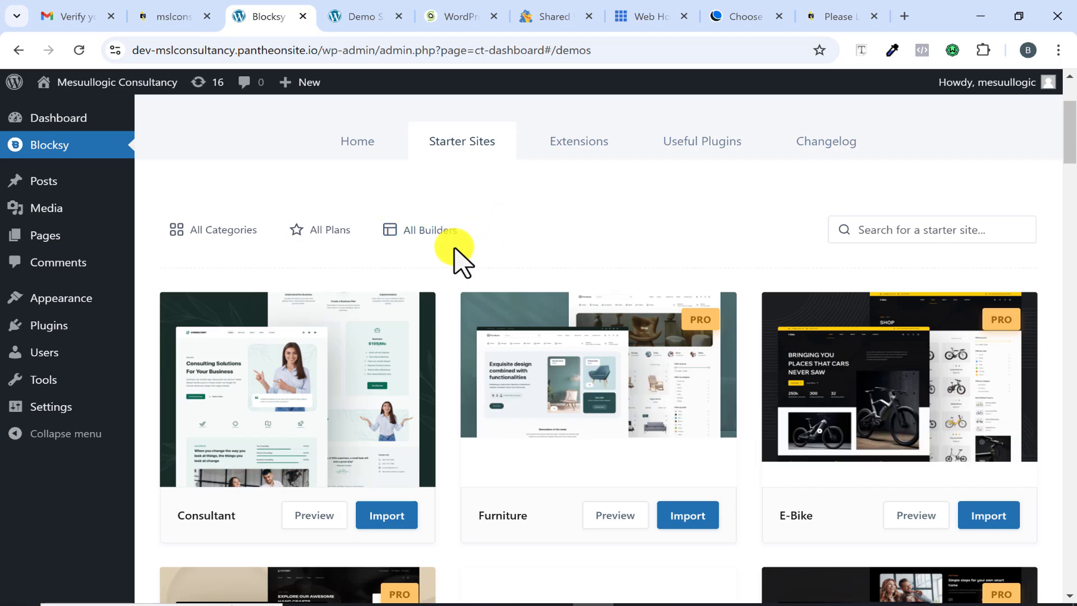
scroll(454, 264, up, 1)
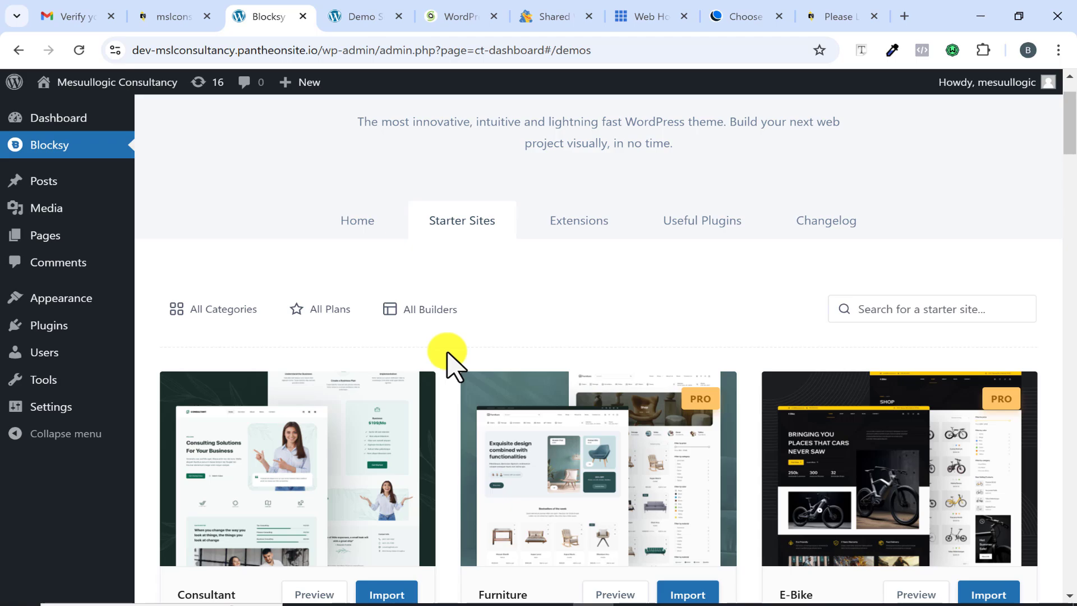
scroll(448, 359, down, 4)
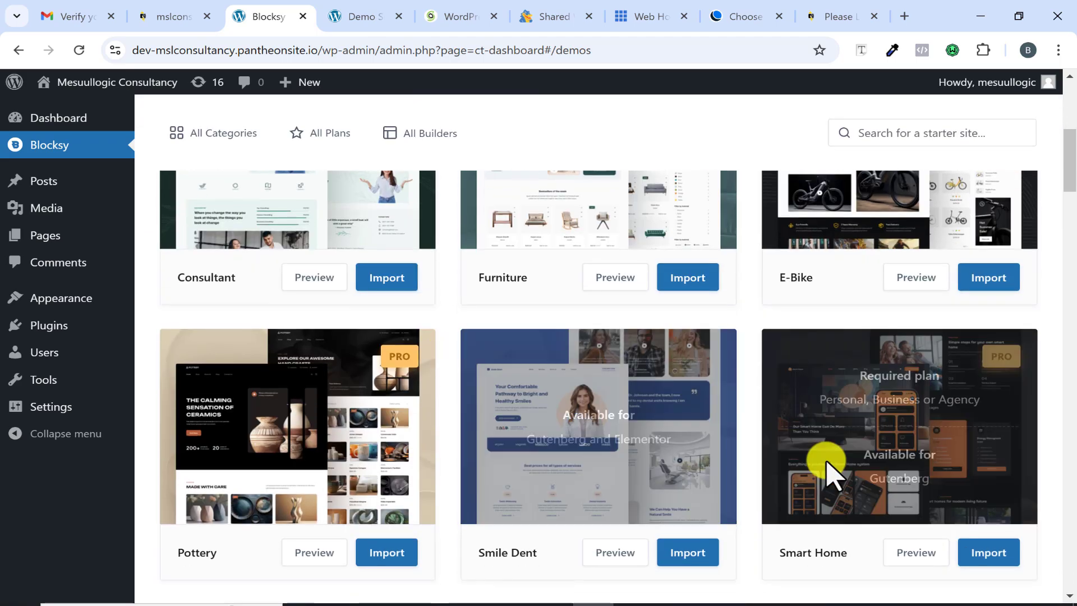
scroll(654, 450, down, 4)
scroll(639, 449, down, 2)
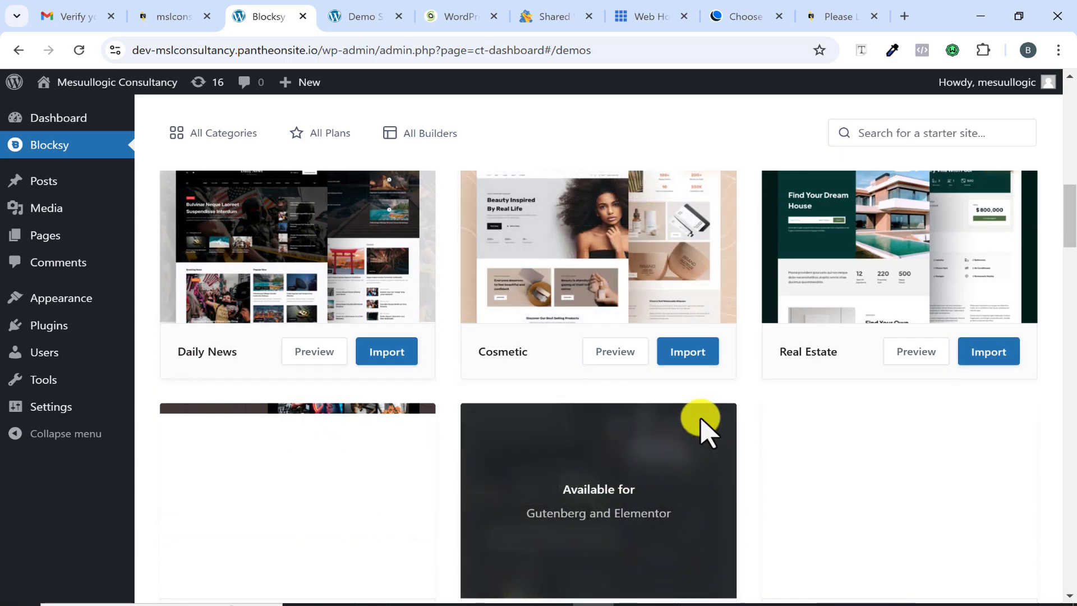
scroll(488, 413, up, 10)
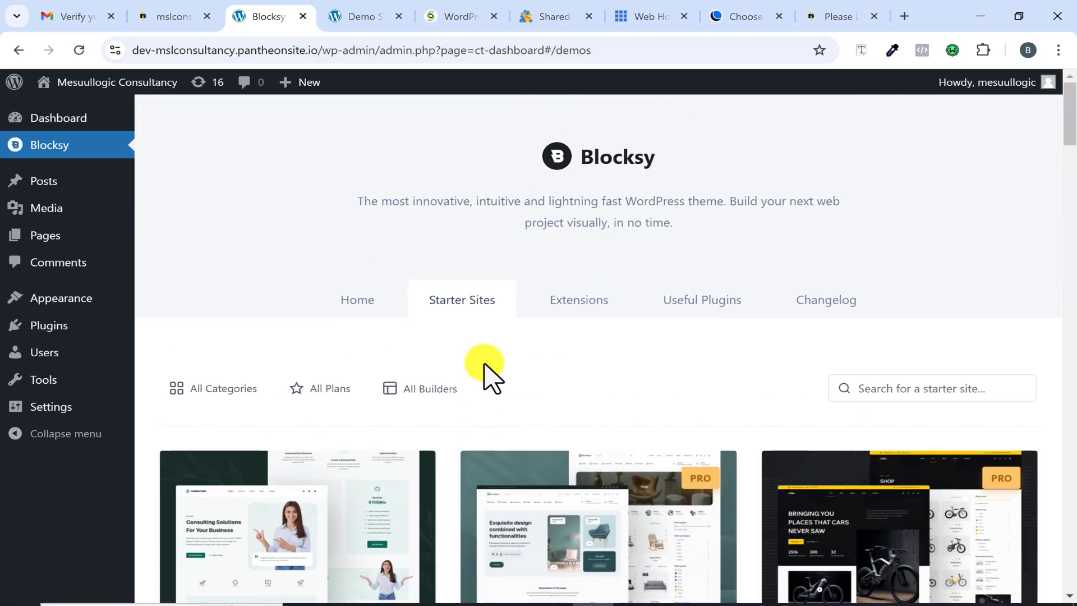
scroll(480, 381, down, 4)
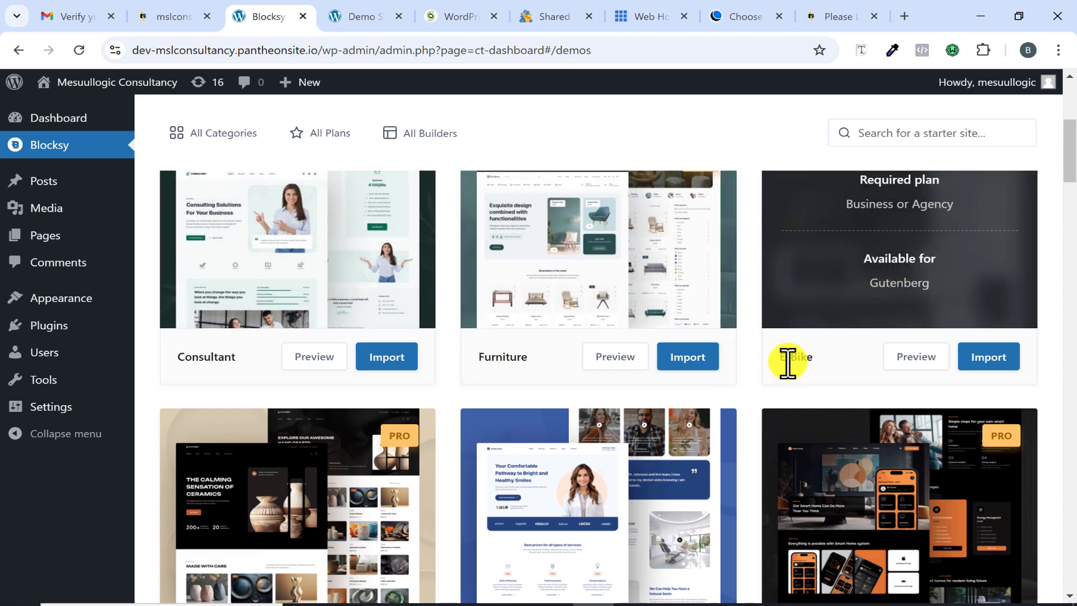
scroll(553, 413, down, 3)
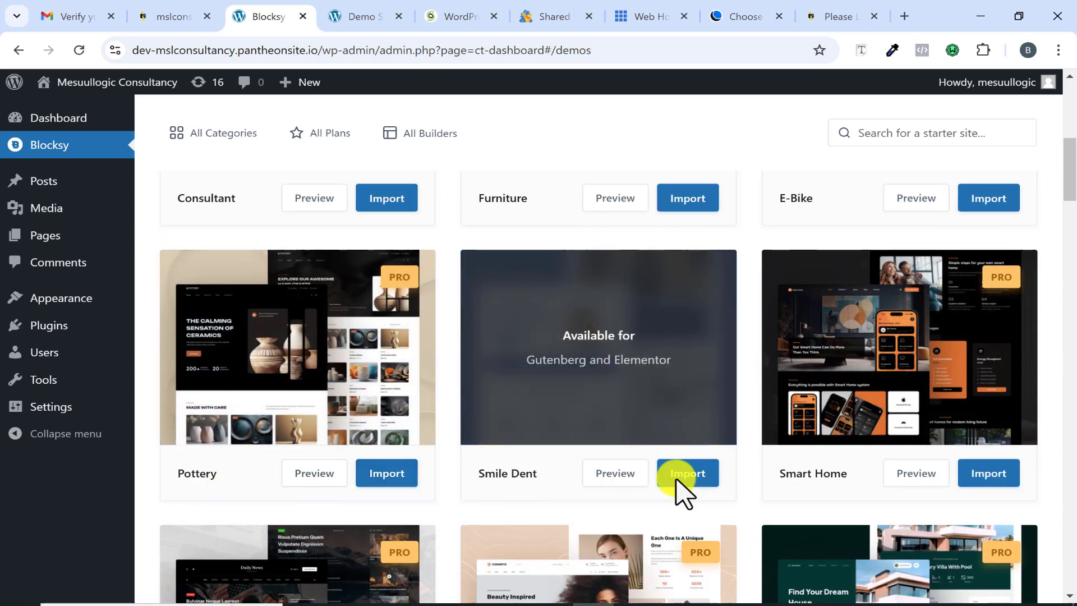
scroll(793, 464, down, 7)
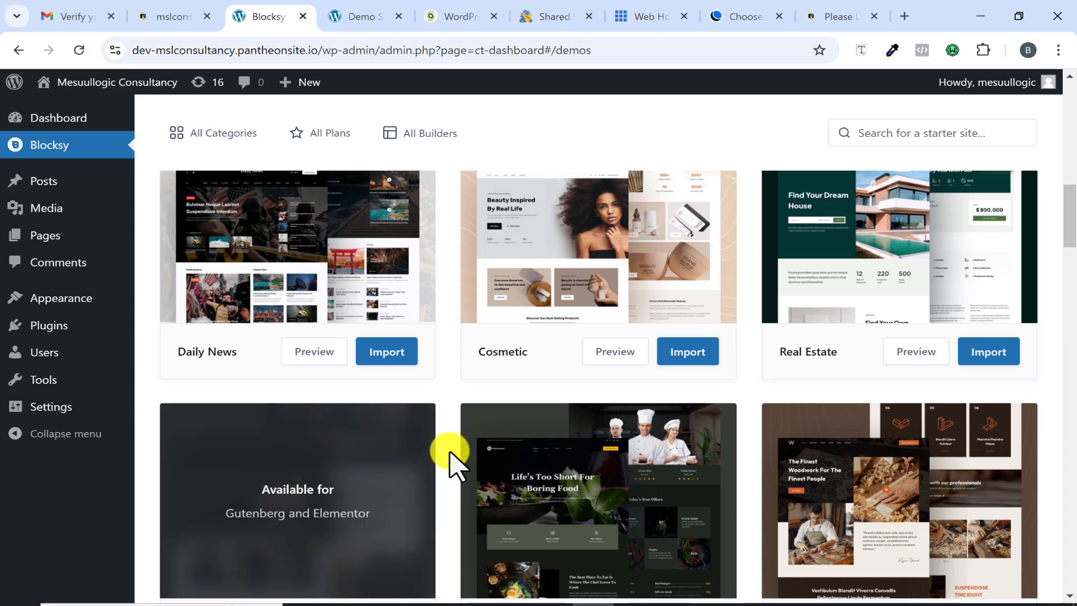
scroll(452, 449, up, 10)
scroll(458, 440, up, 4)
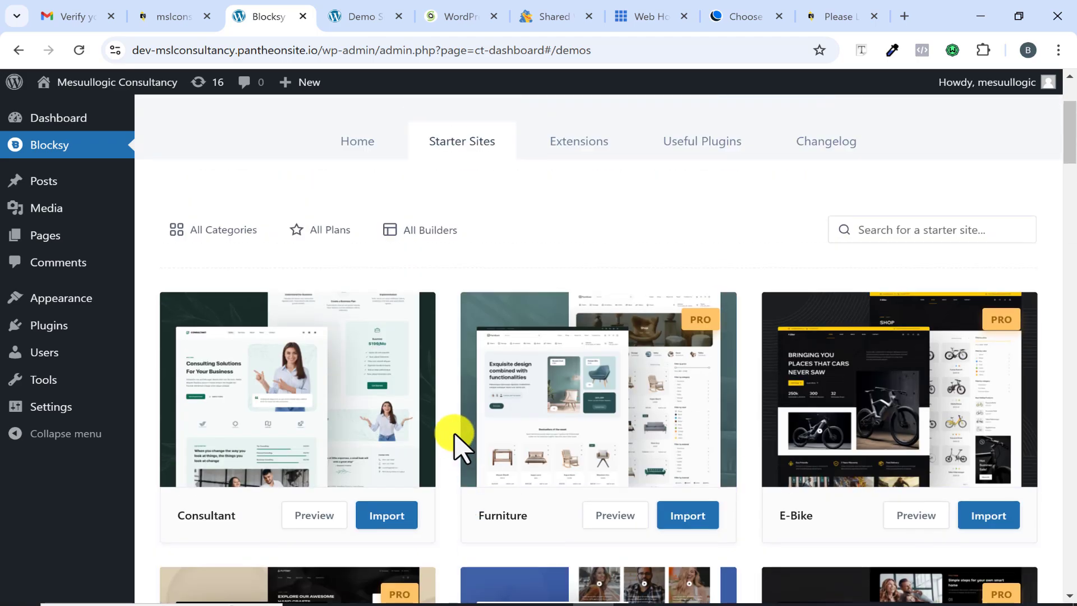
scroll(284, 474, down, 1)
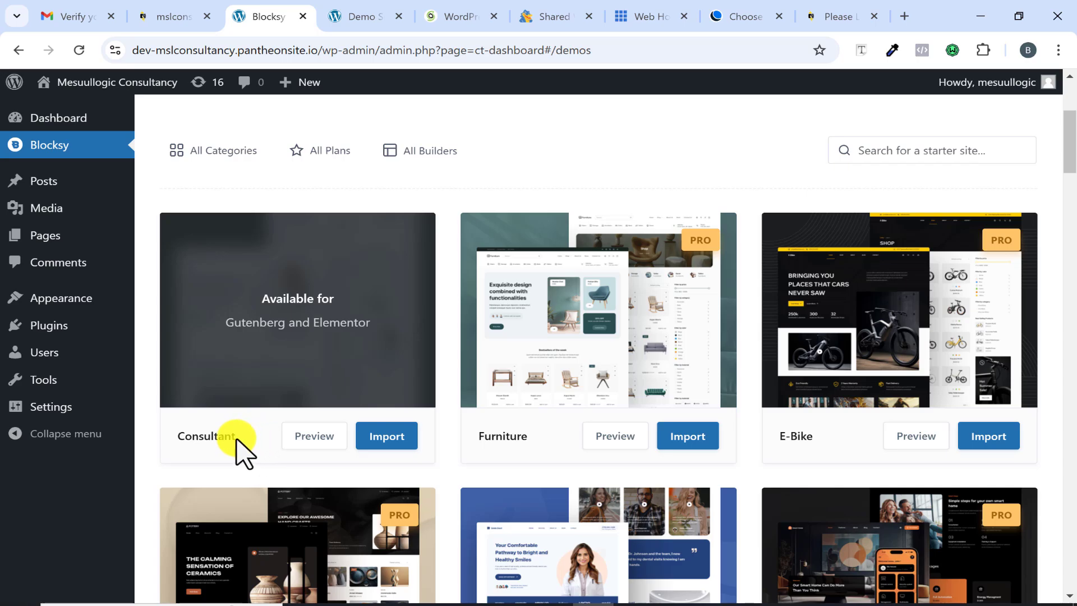
Step: Look through the Consultant demo on startersites.io, then return to the Blocksy gallery tab
click(312, 437)
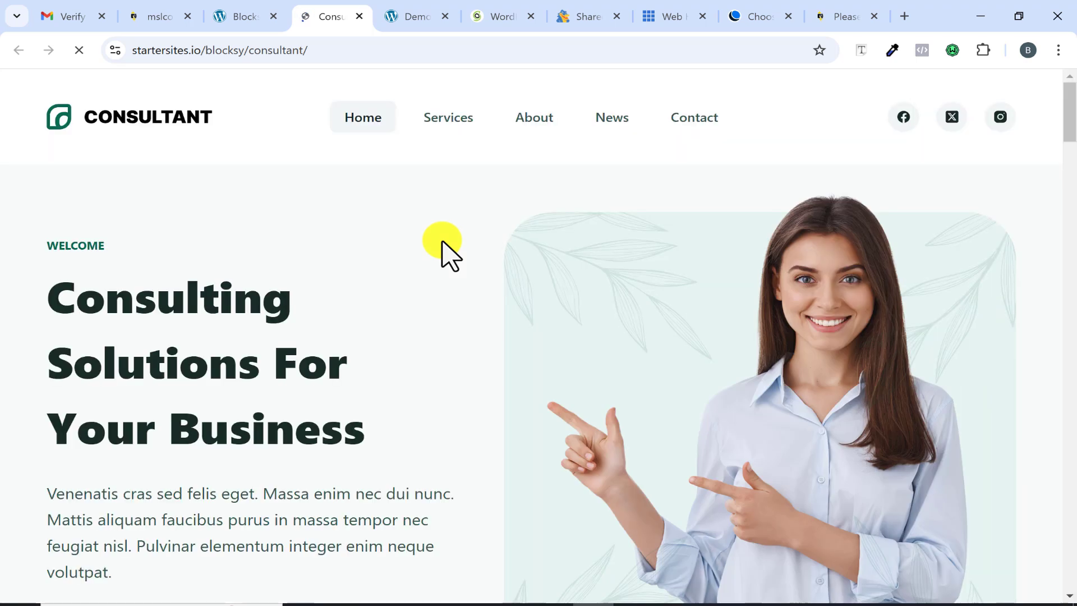
scroll(457, 315, down, 1)
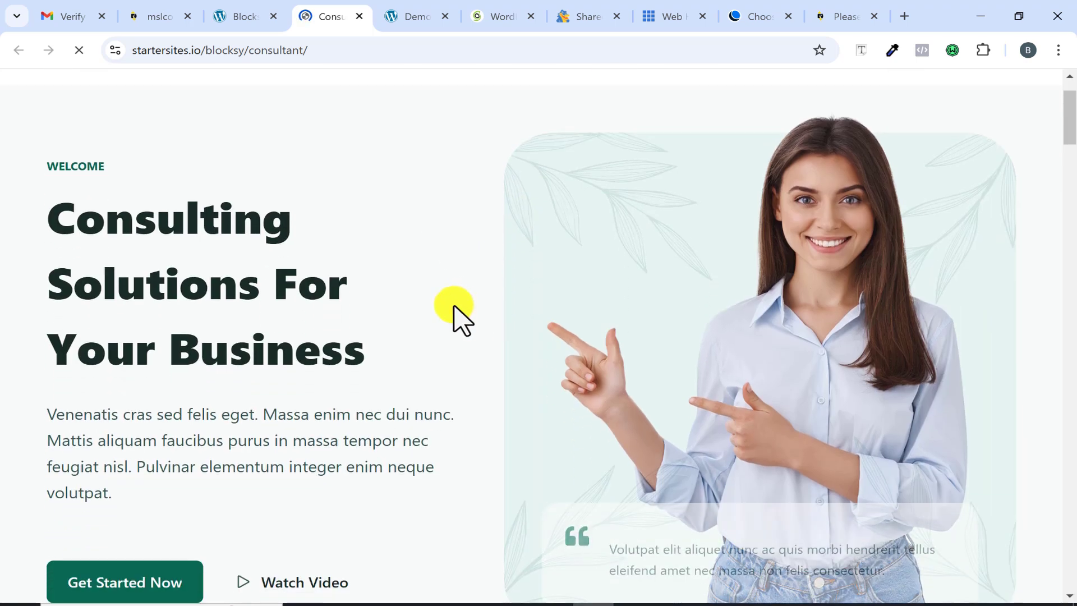
scroll(456, 317, down, 4)
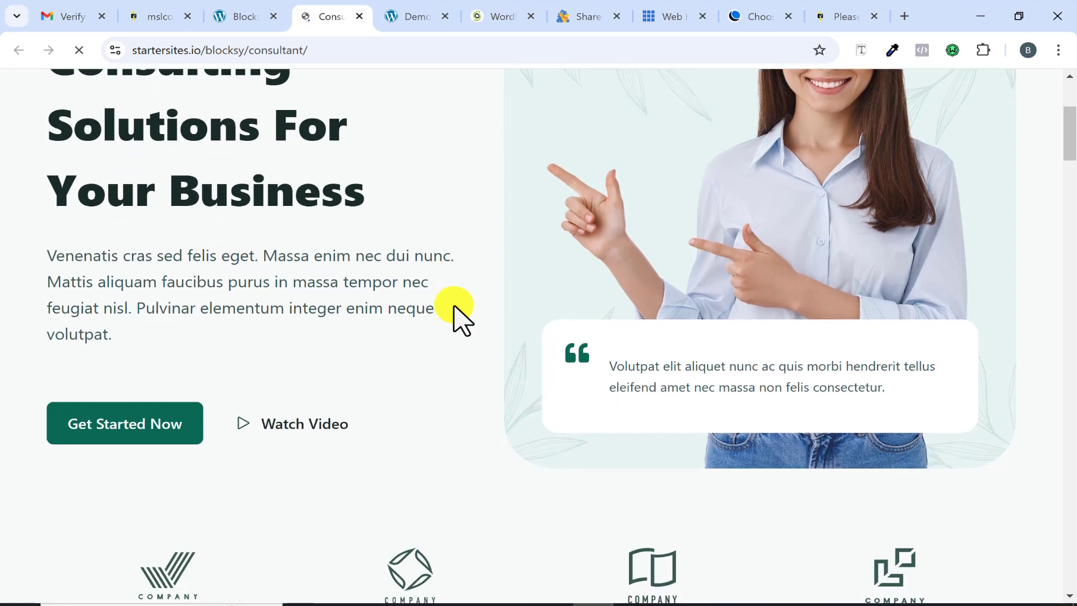
scroll(456, 317, down, 3)
scroll(455, 317, down, 4)
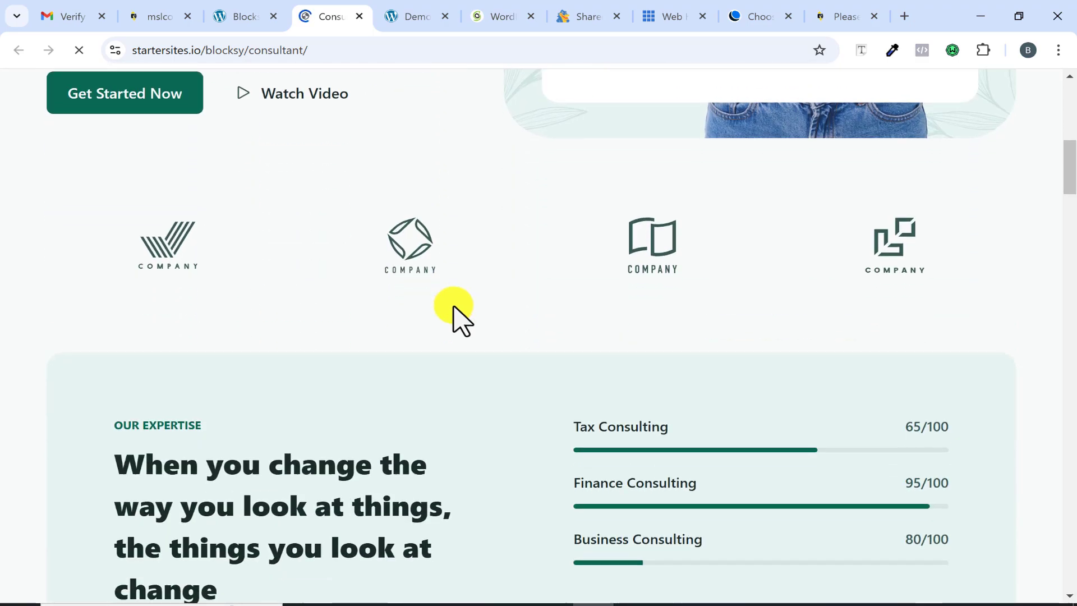
scroll(466, 306, down, 1)
scroll(475, 337, up, 10)
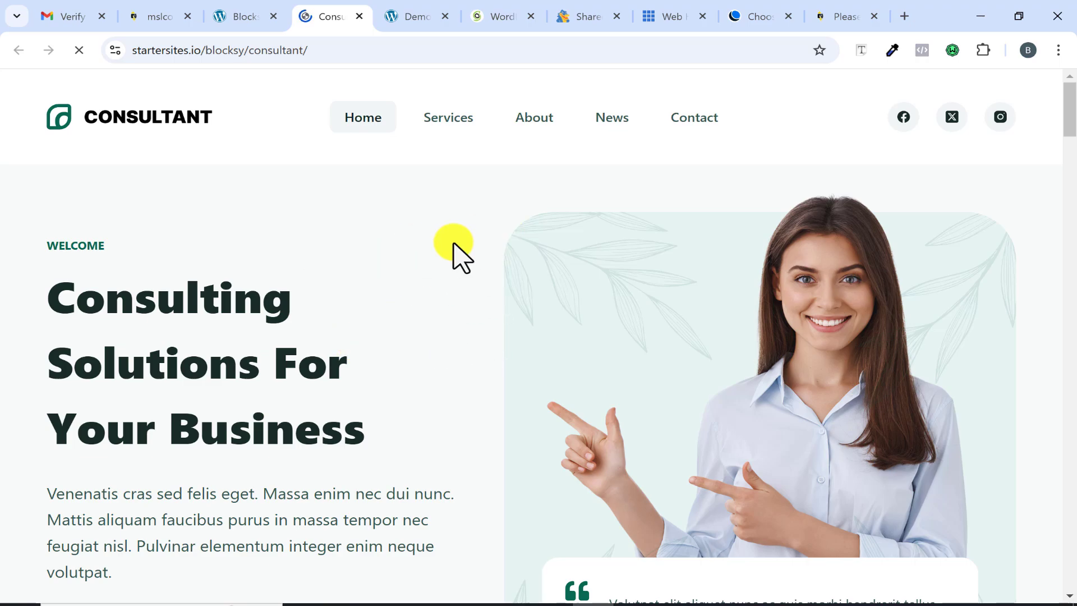
scroll(301, 335, down, 1)
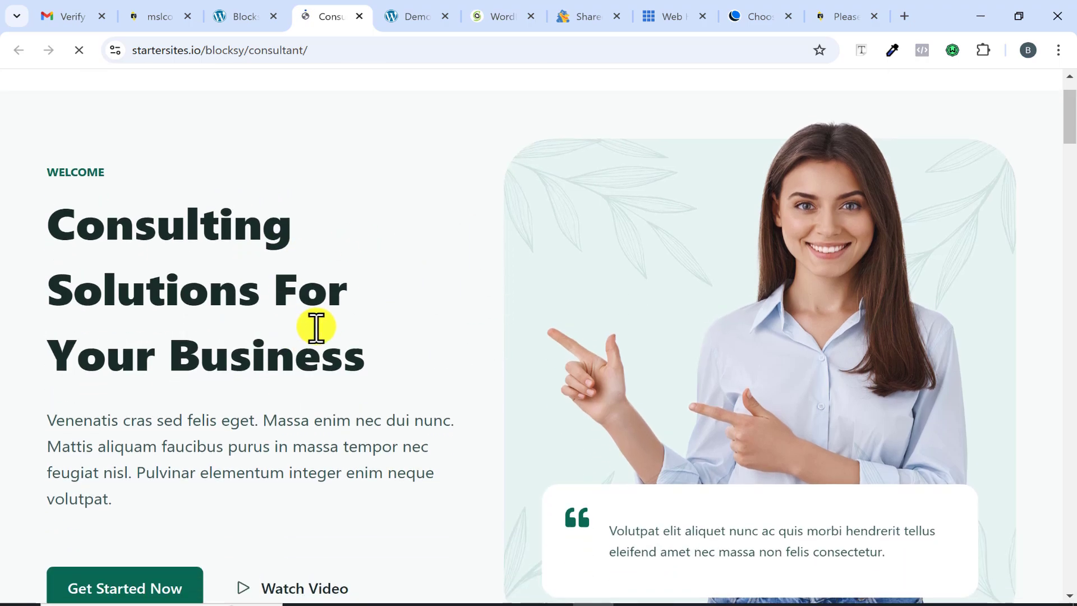
scroll(393, 348, up, 2)
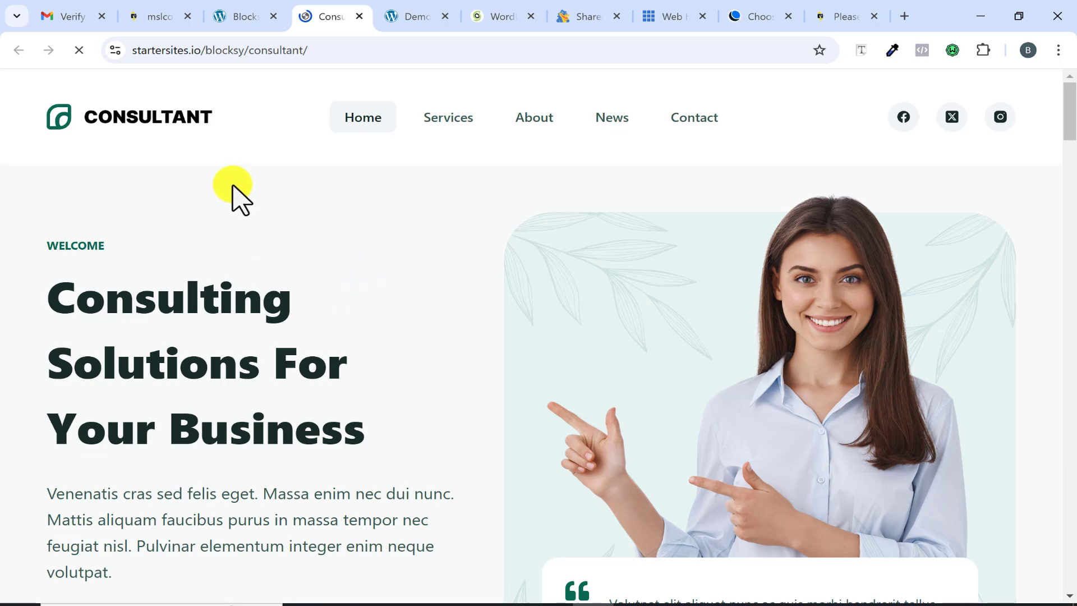
click(245, 18)
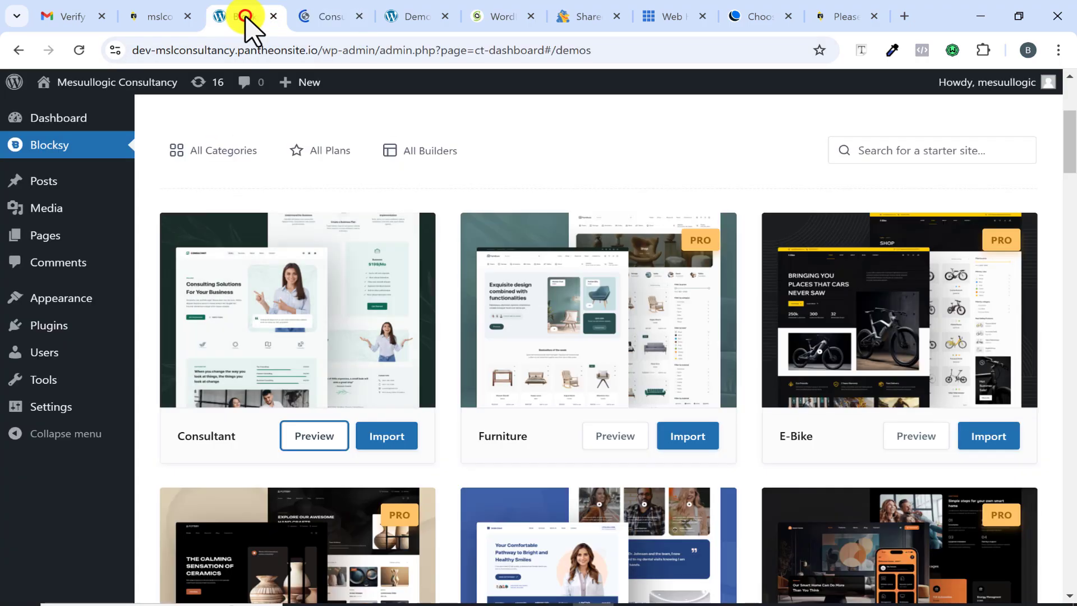
Step: Import Consultant with the child theme, Elementor as builder, required plugins and all content
click(383, 438)
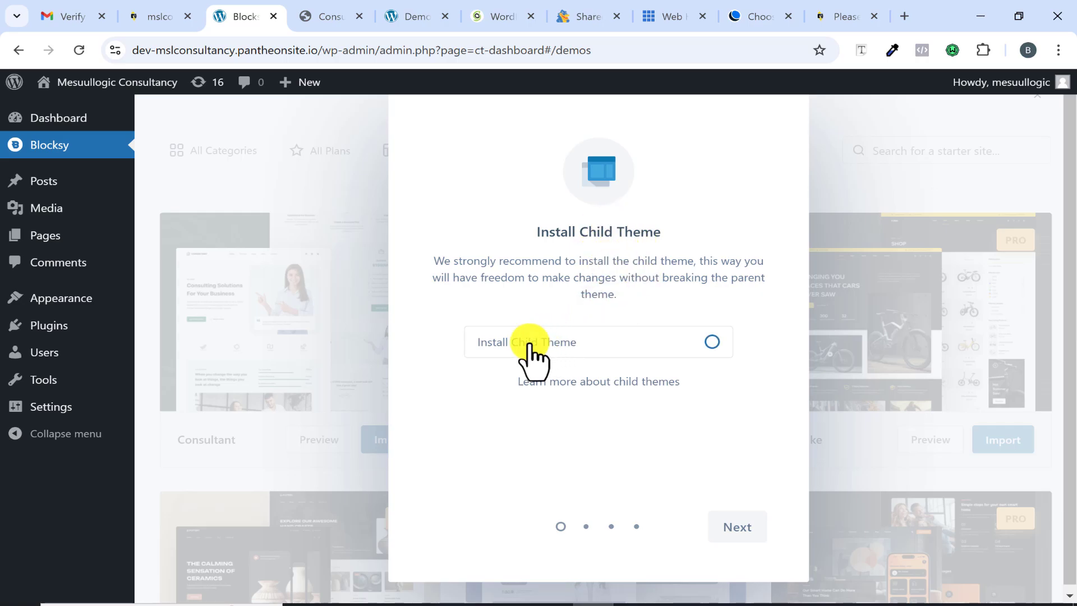
click(712, 343)
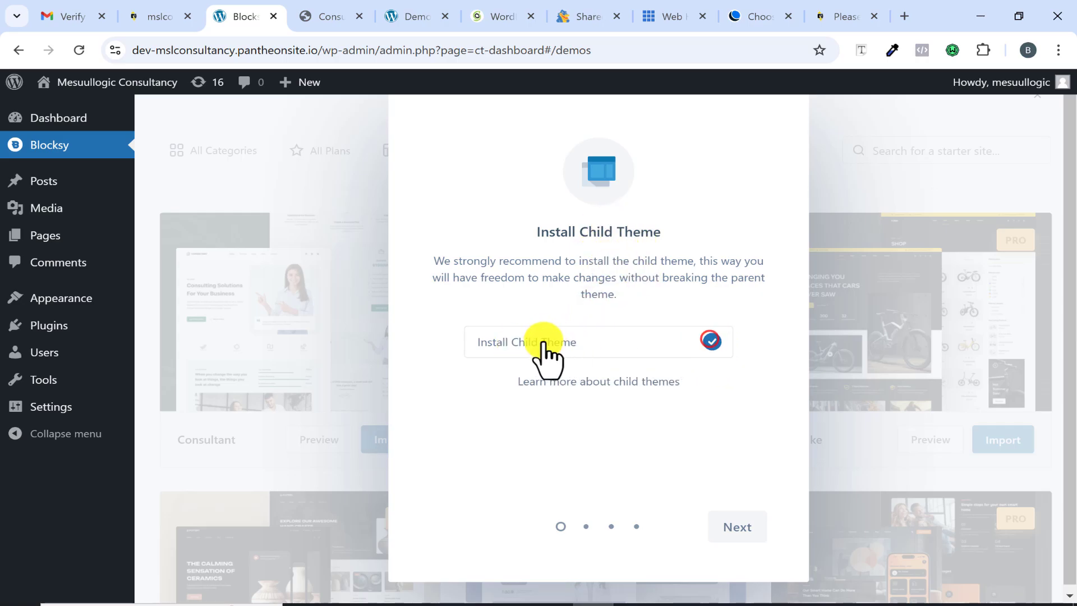
click(730, 530)
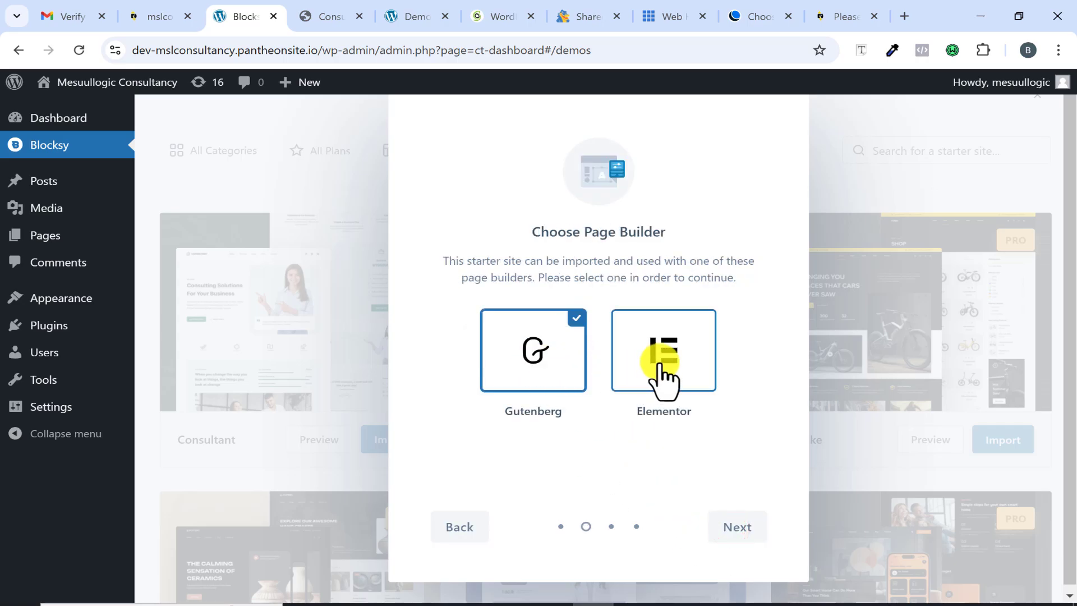
click(663, 374)
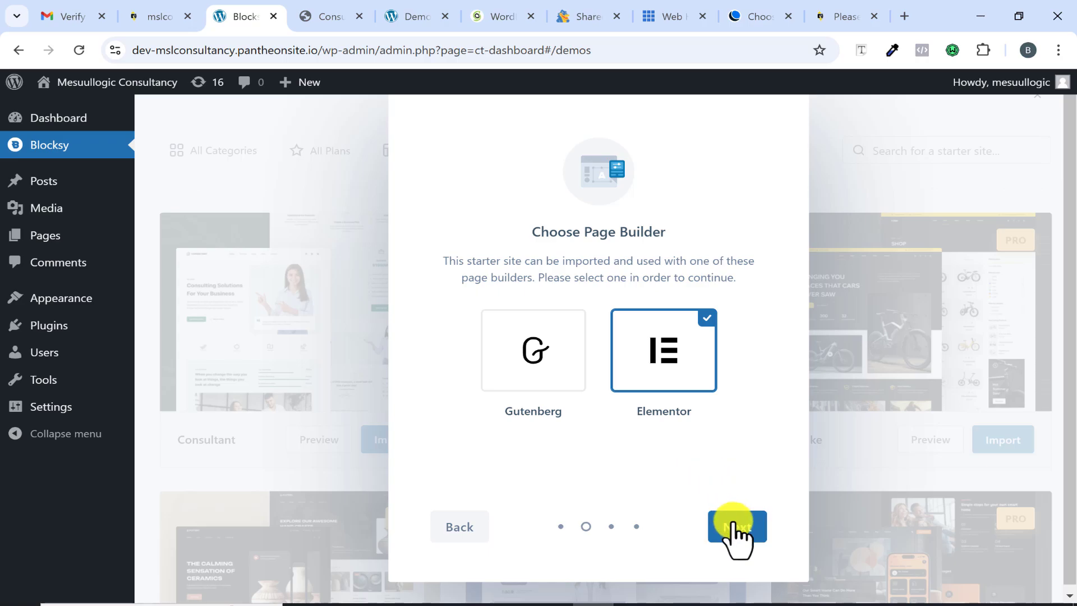
click(734, 524)
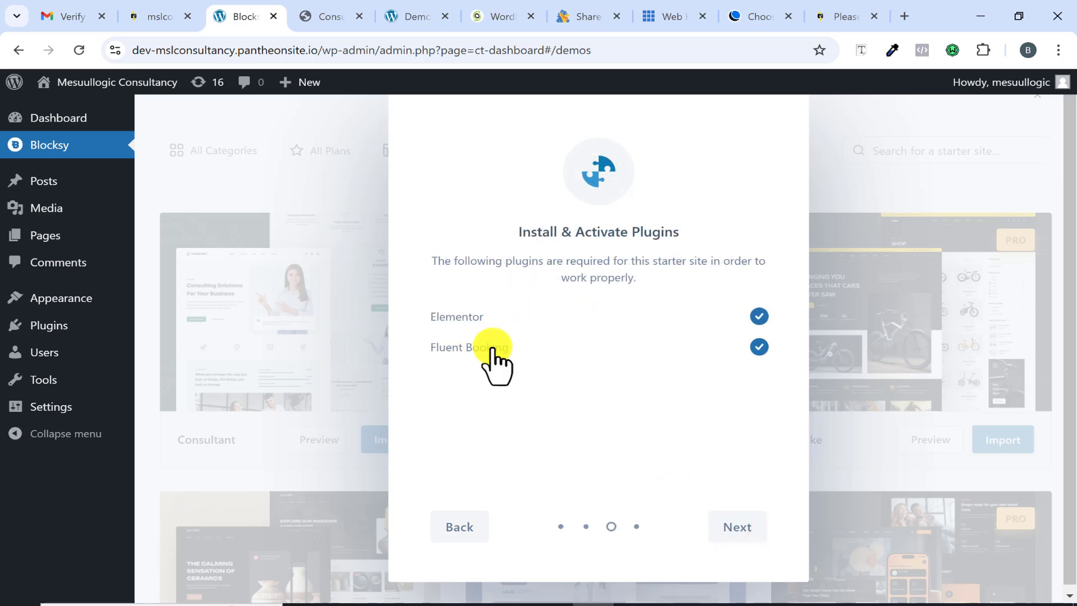
click(732, 526)
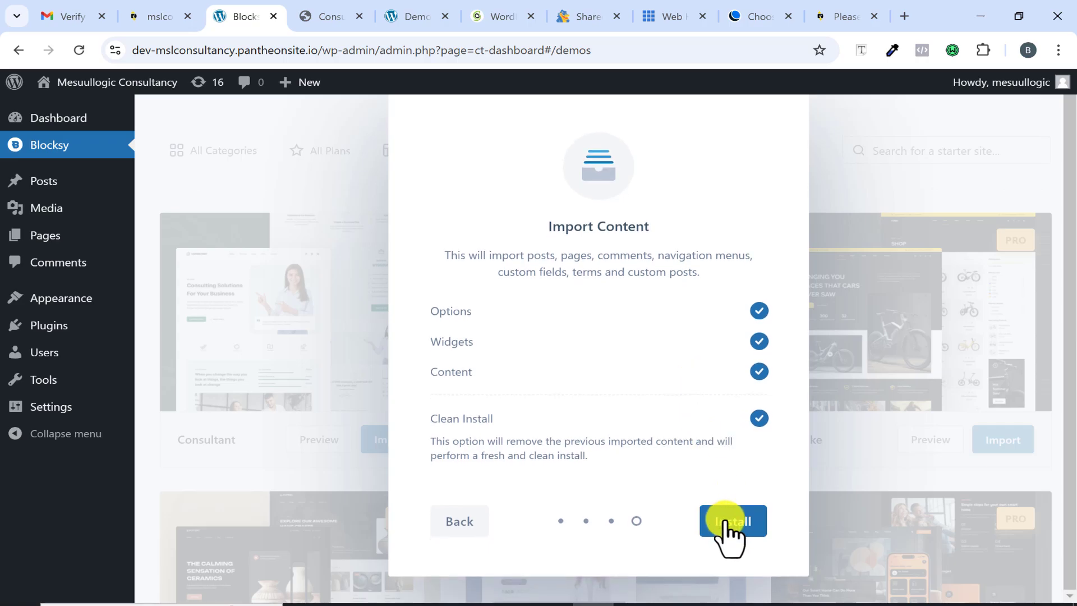
click(730, 524)
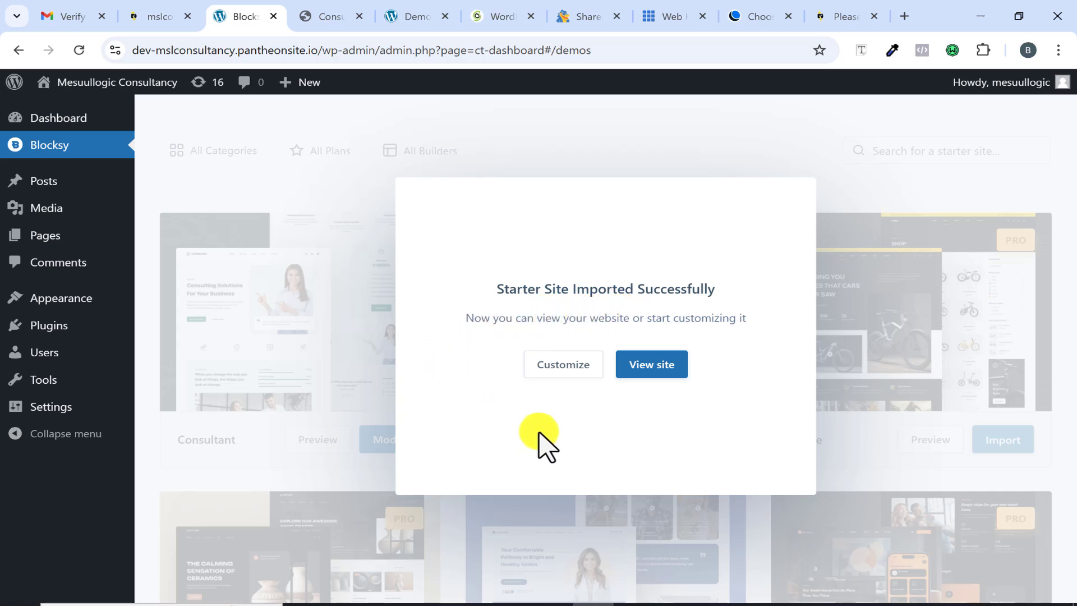
click(652, 367)
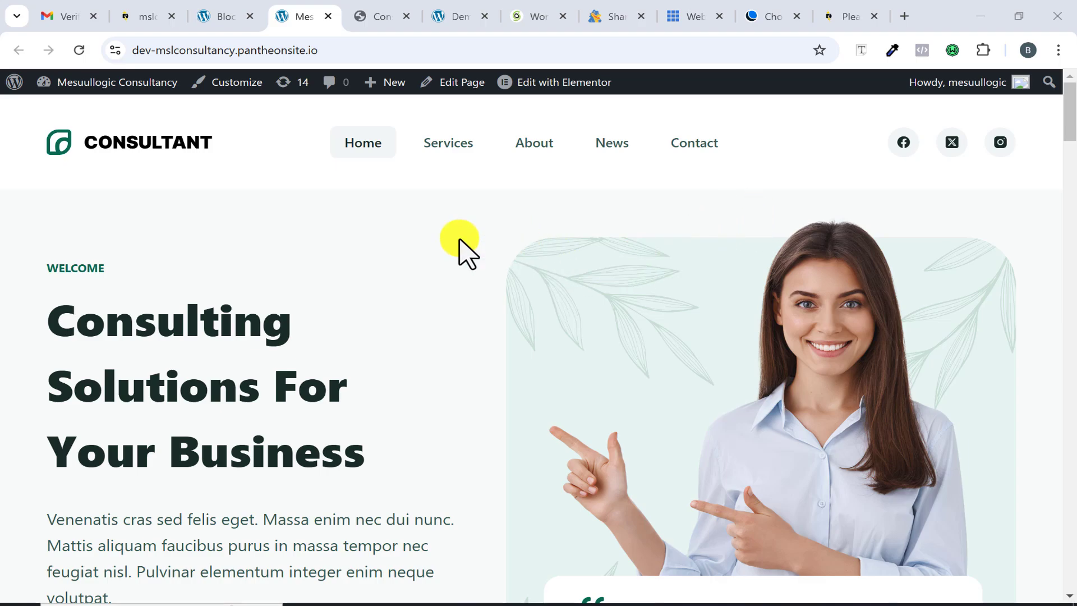
drag(336, 51, 130, 52)
click(324, 50)
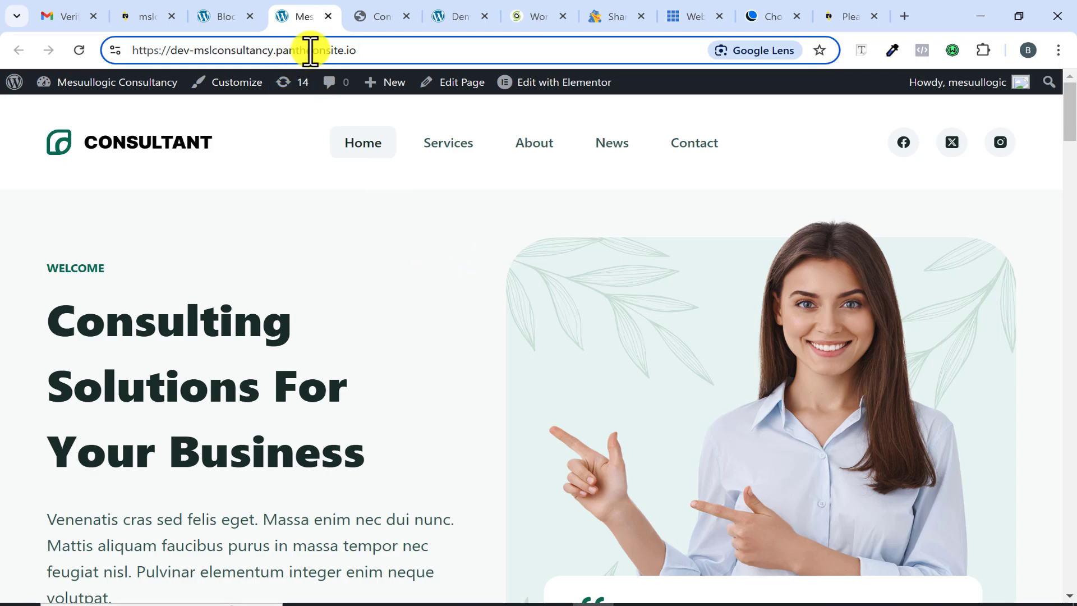
scroll(444, 291, down, 8)
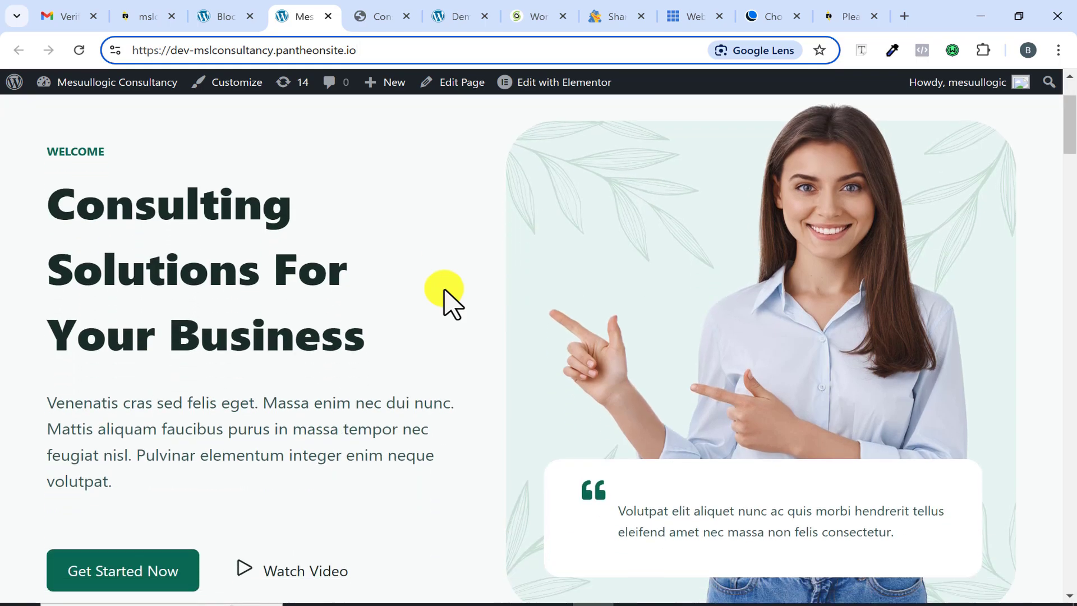
scroll(444, 291, down, 12)
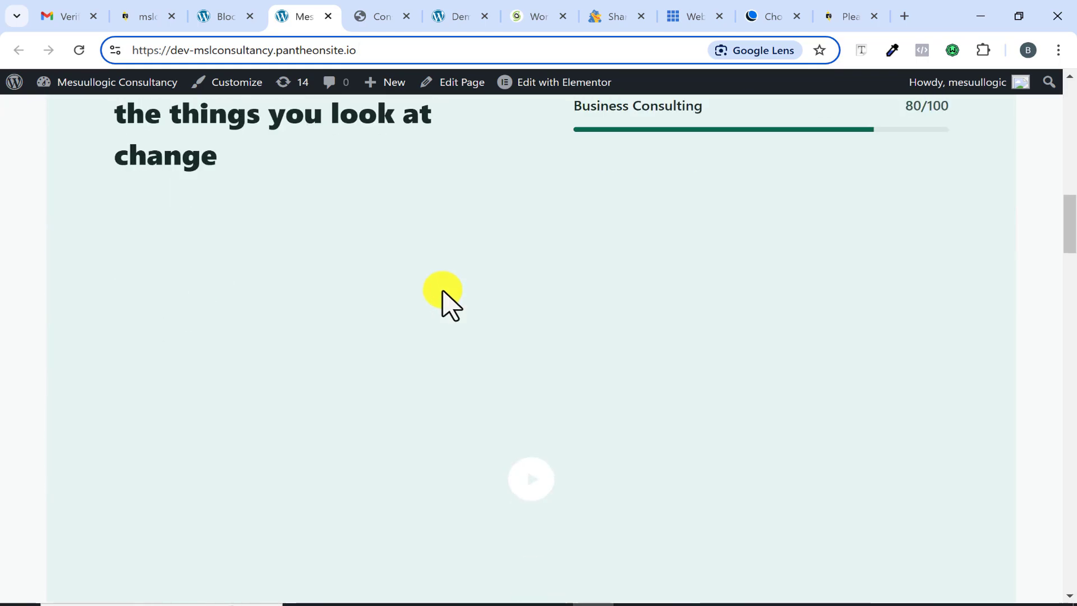
scroll(443, 291, down, 12)
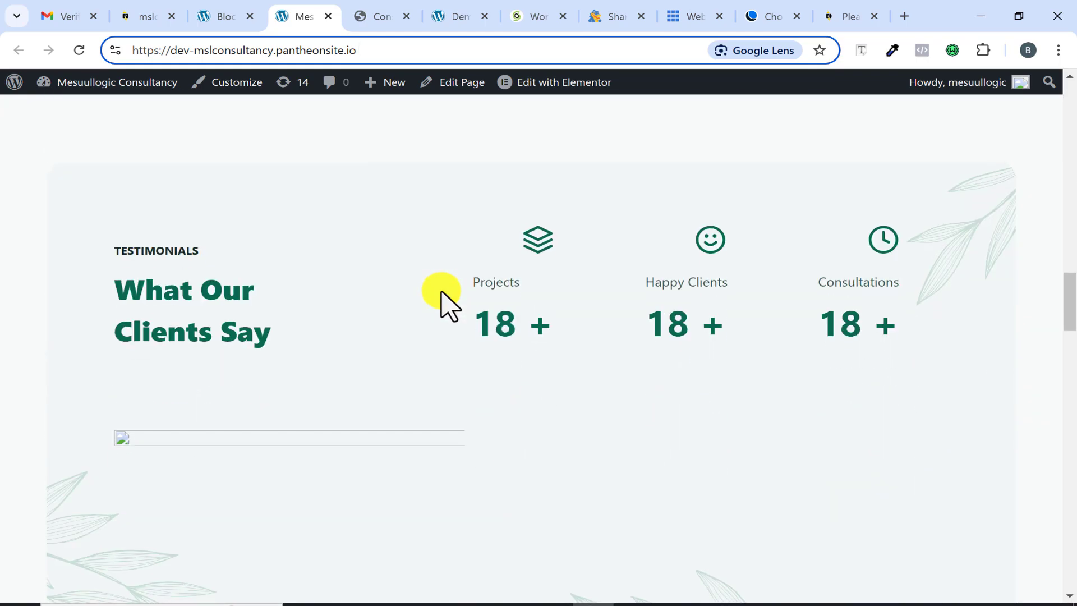
scroll(443, 303, down, 10)
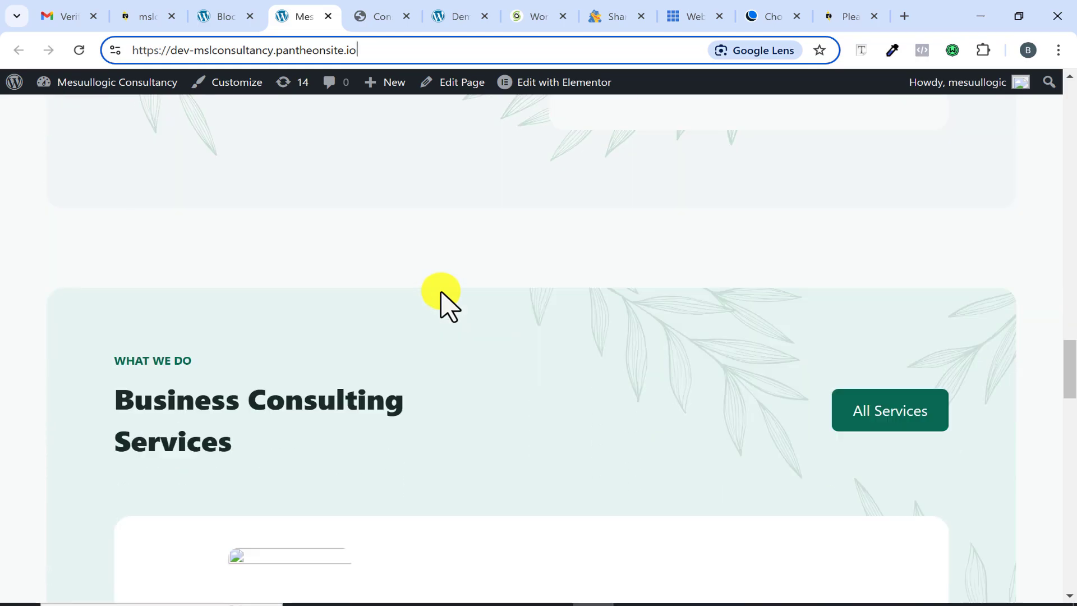
scroll(443, 302, down, 7)
scroll(443, 303, up, 4)
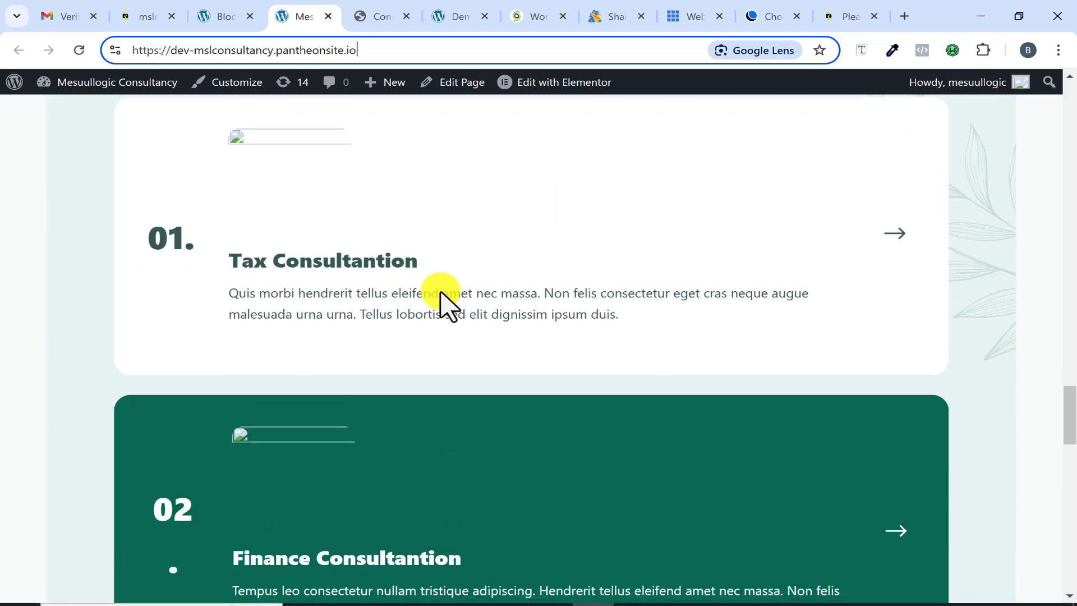
scroll(443, 298, up, 15)
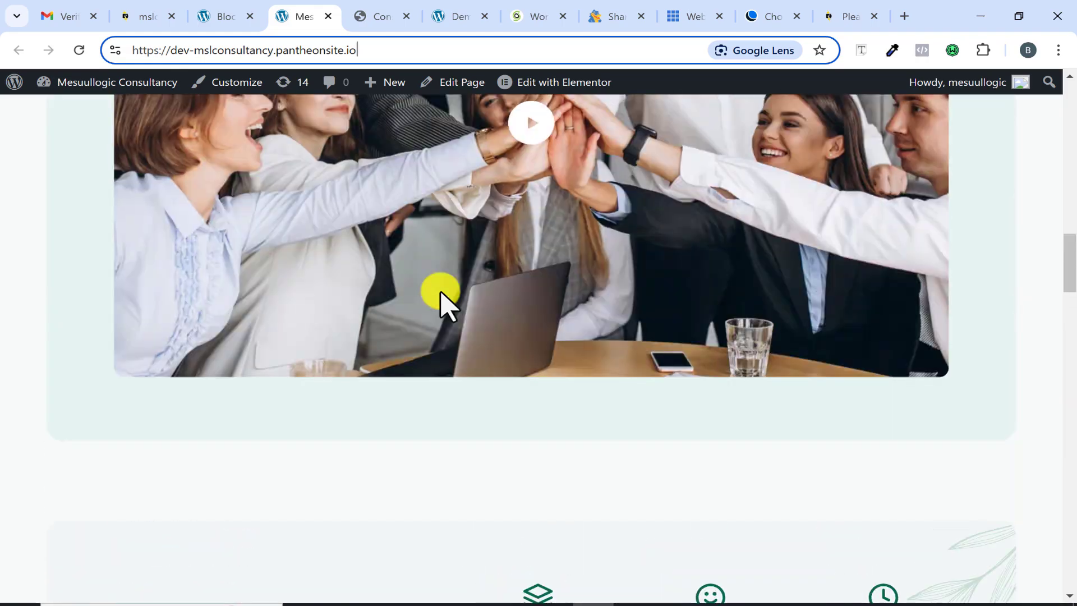
scroll(443, 303, up, 10)
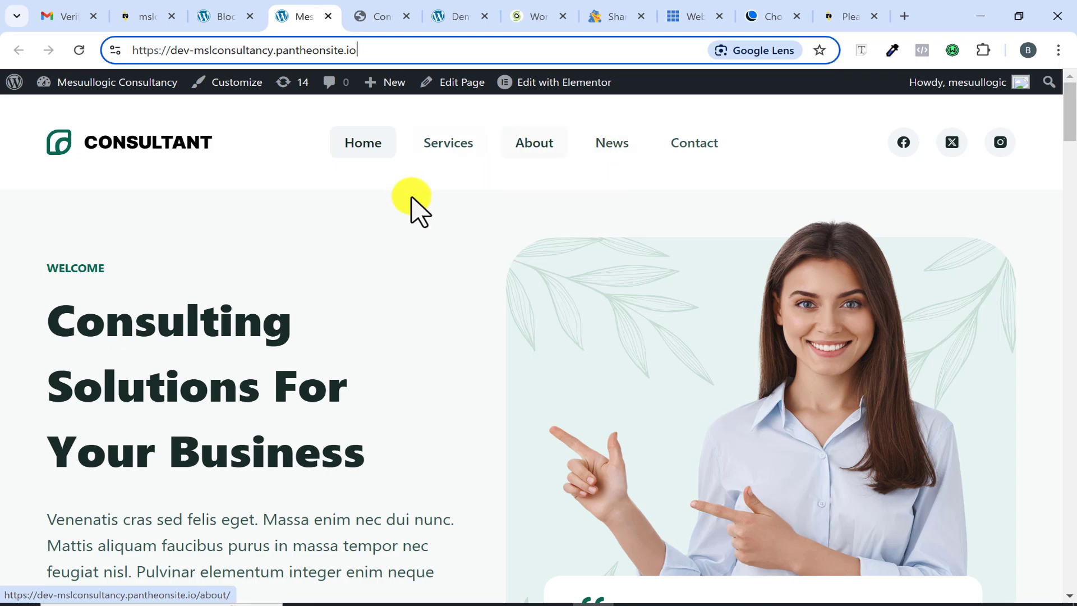
scroll(202, 293, down, 2)
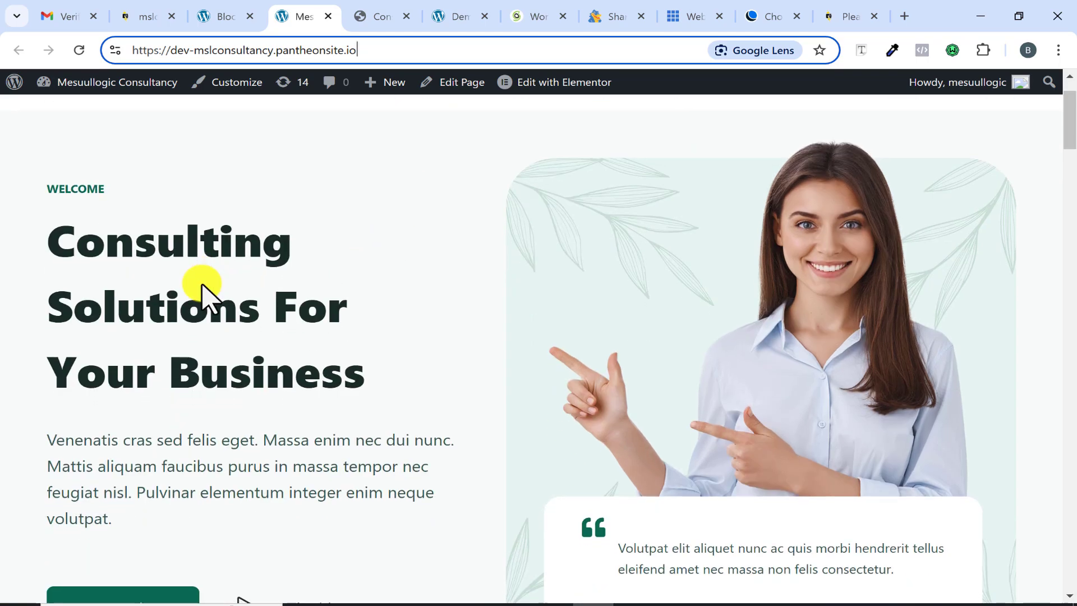
scroll(202, 289, up, 1)
scroll(204, 294, up, 1)
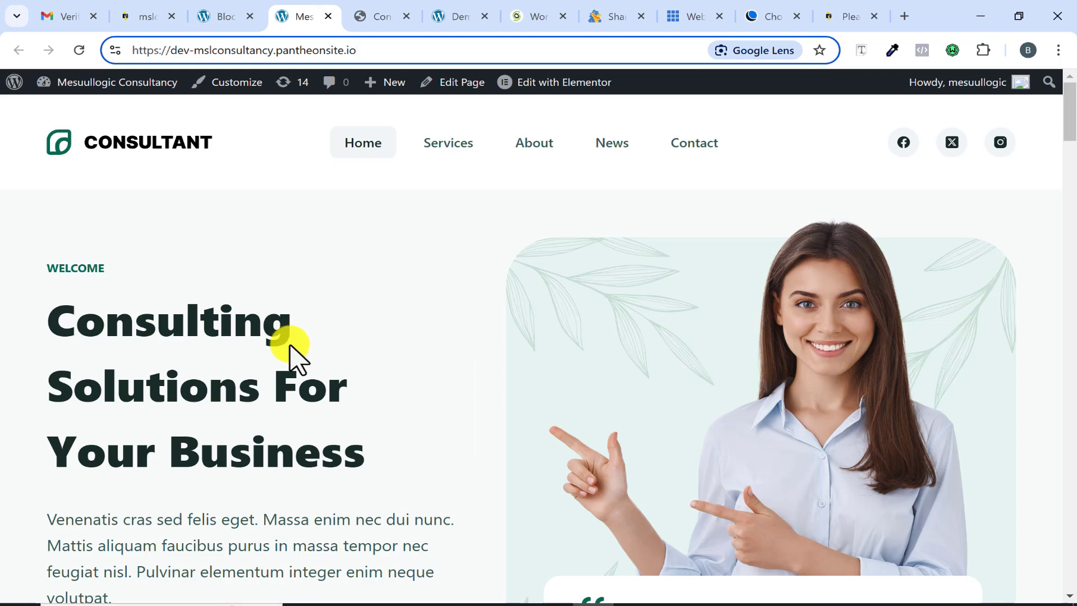
scroll(162, 331, down, 4)
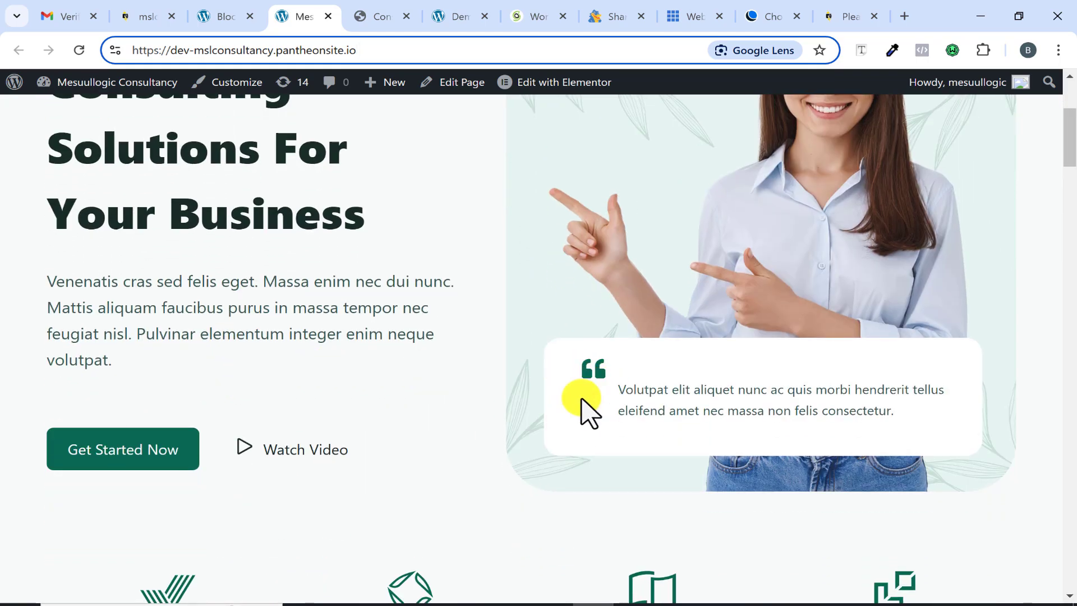
scroll(584, 409, down, 4)
scroll(404, 401, down, 3)
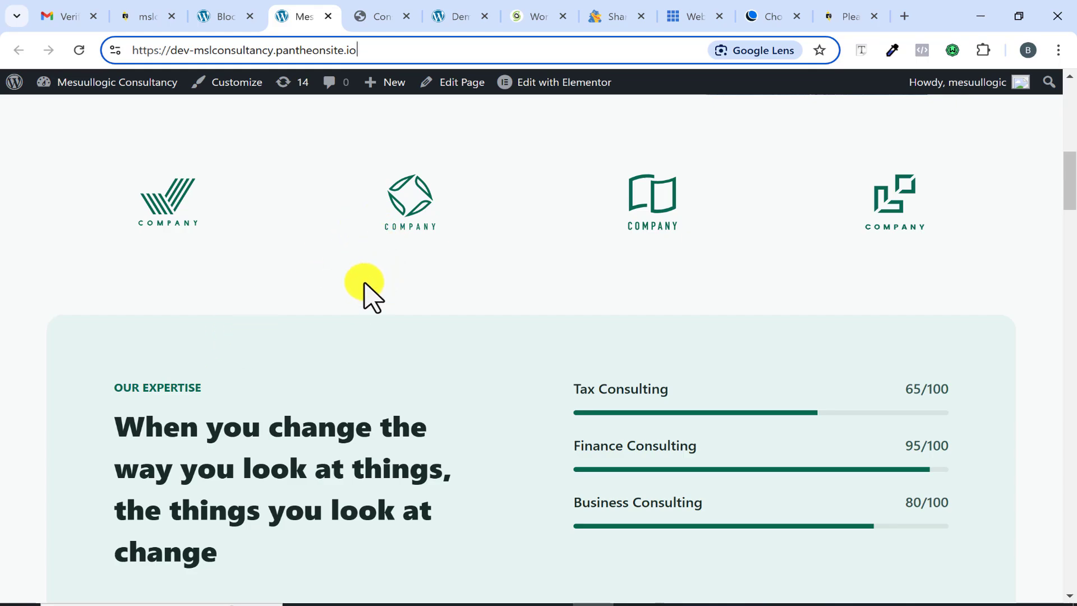
scroll(360, 334, up, 10)
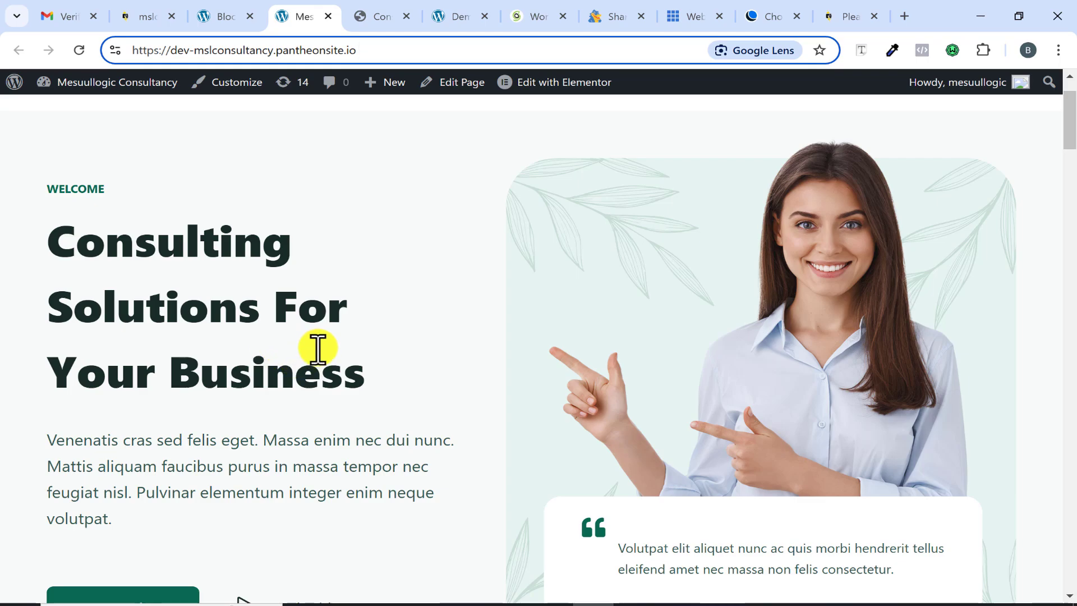
mouse_move(536, 85)
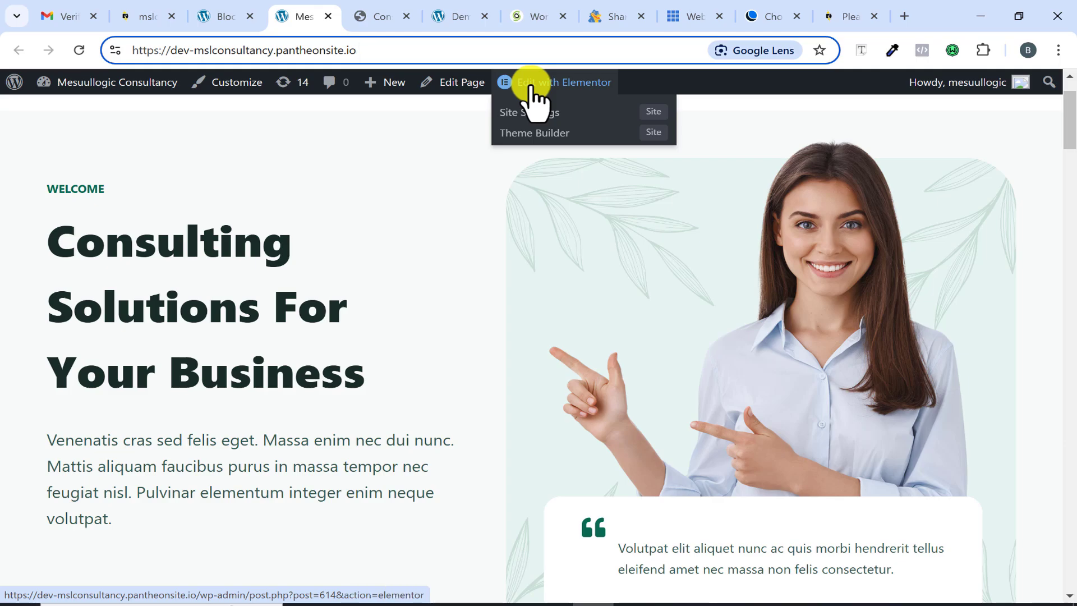
Step: Recreate Elementor's missing default kit from the error shown when editing the homepage
click(530, 84)
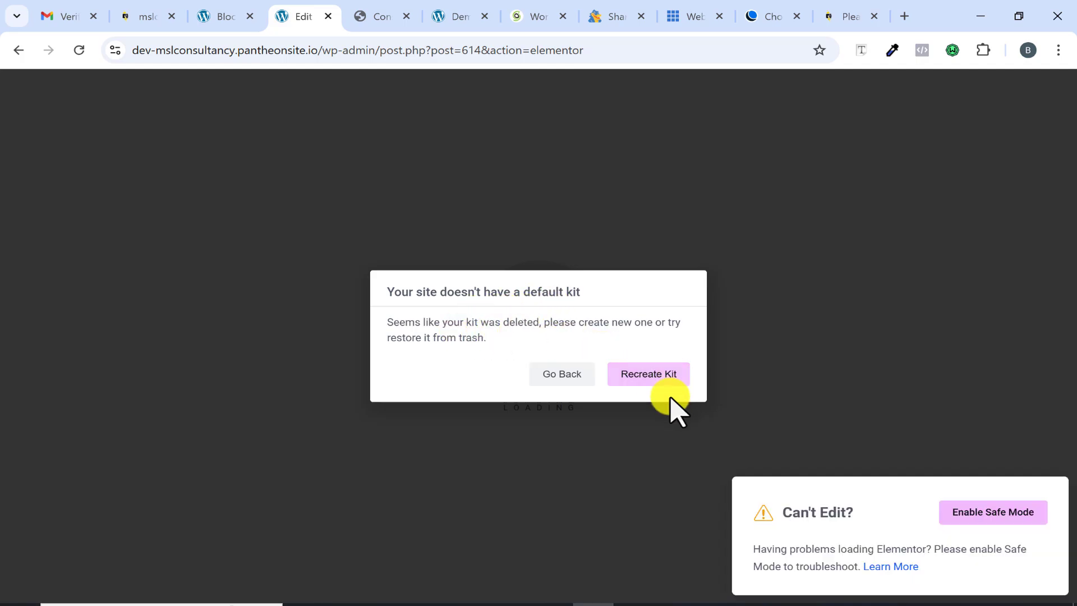
click(648, 376)
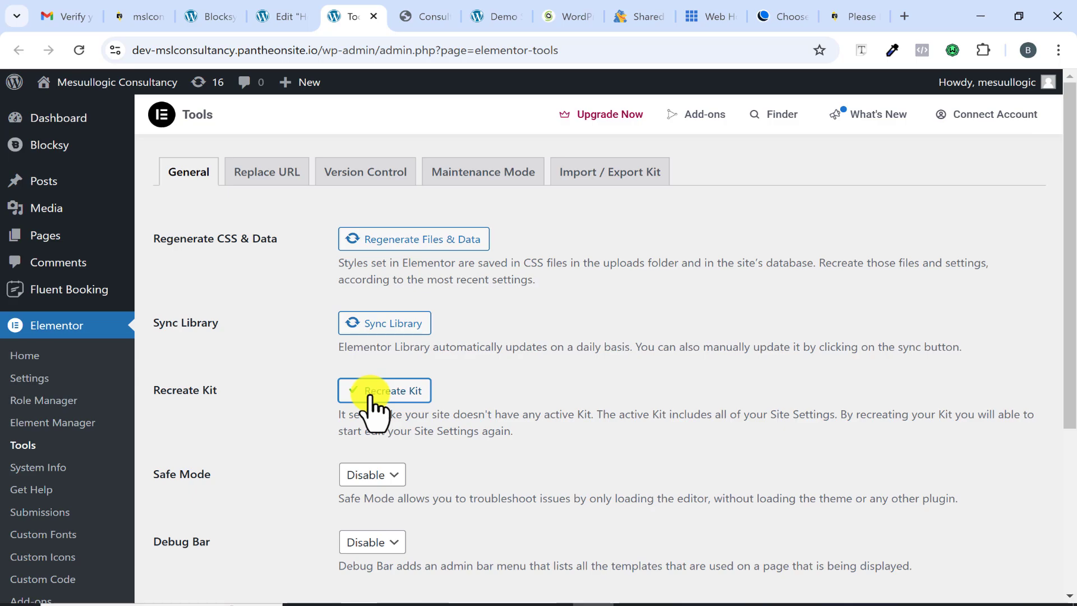
mouse_move(90, 84)
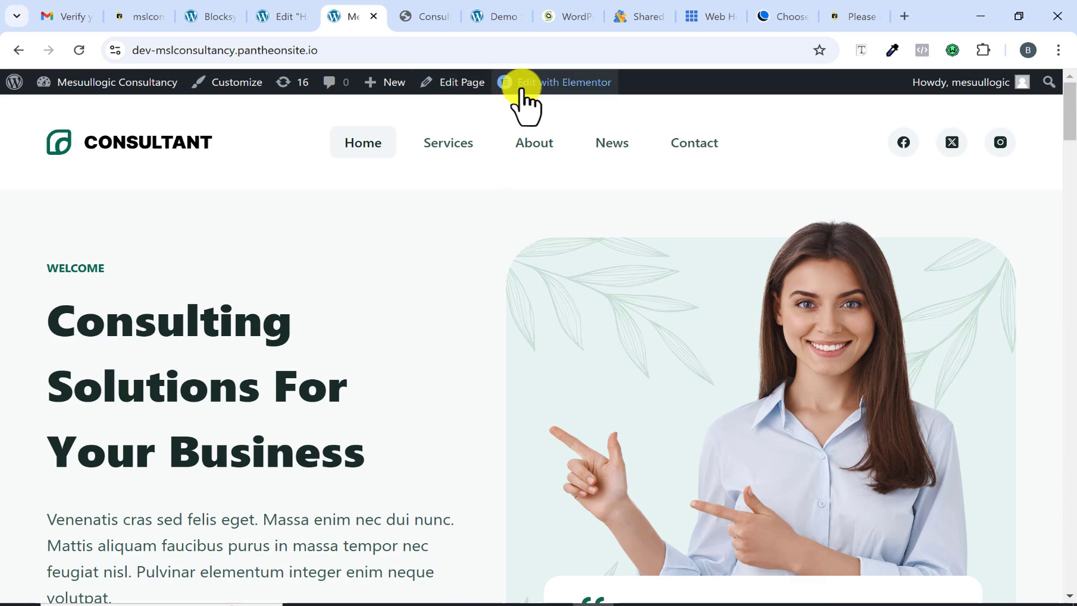
Step: Open the Consultant homepage in the Elementor editor
click(540, 83)
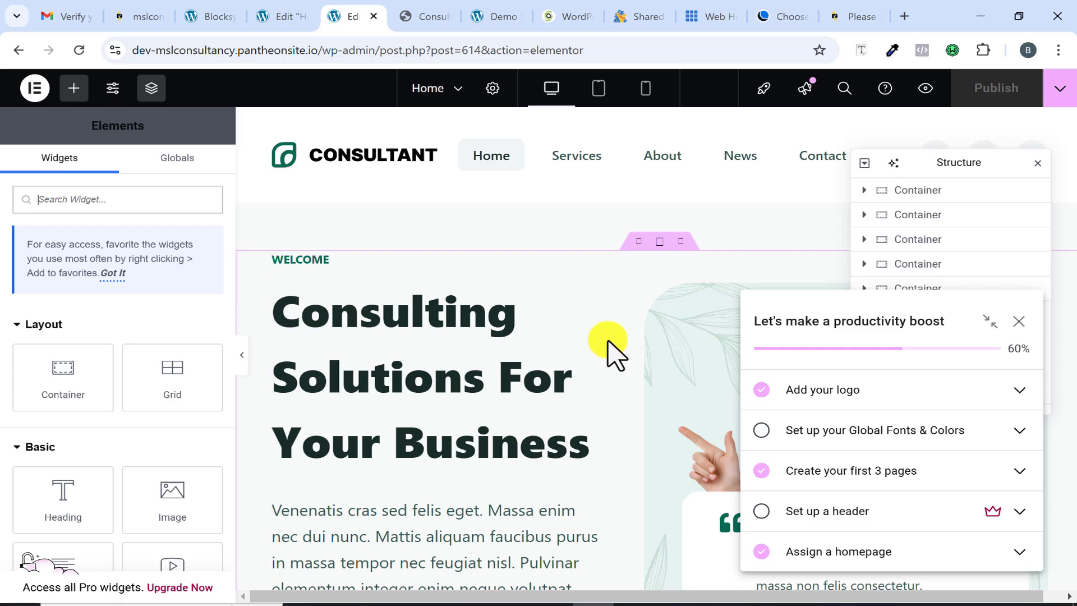
scroll(561, 353, down, 1)
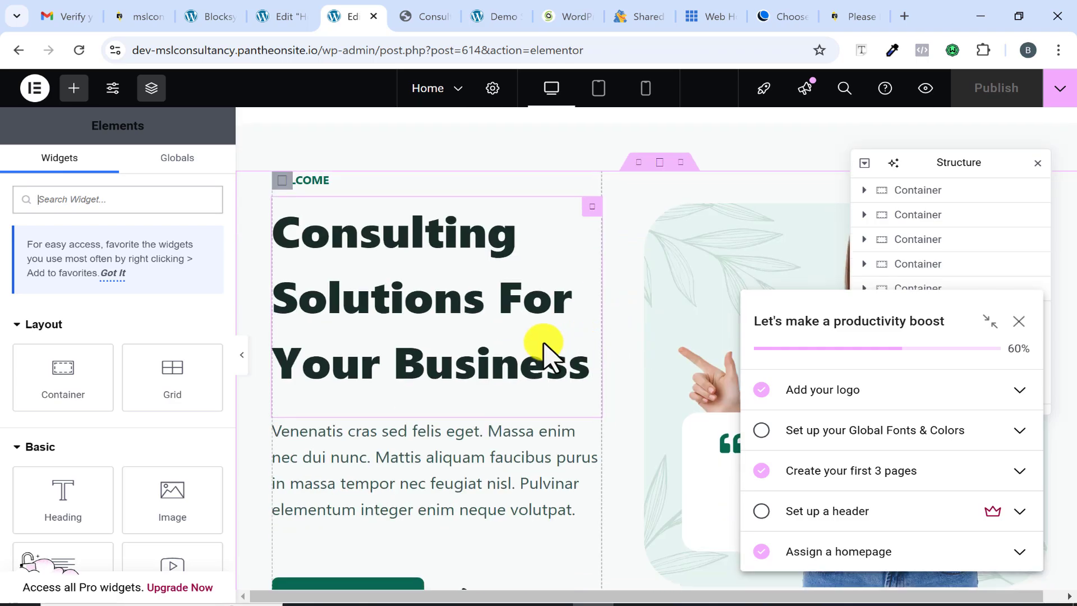
scroll(543, 351, up, 1)
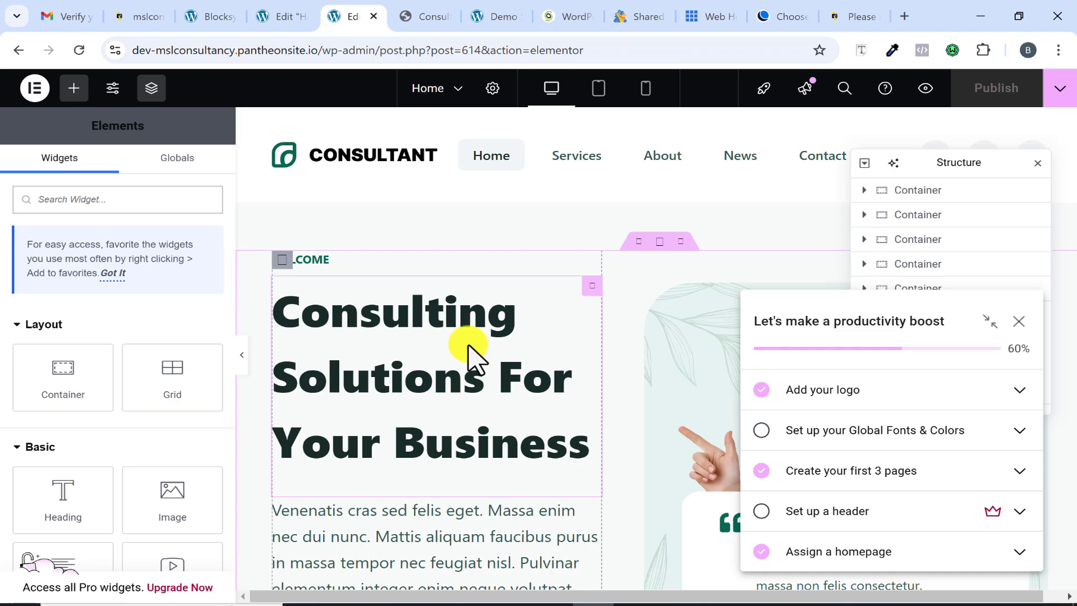
scroll(449, 347, down, 2)
scroll(445, 351, up, 2)
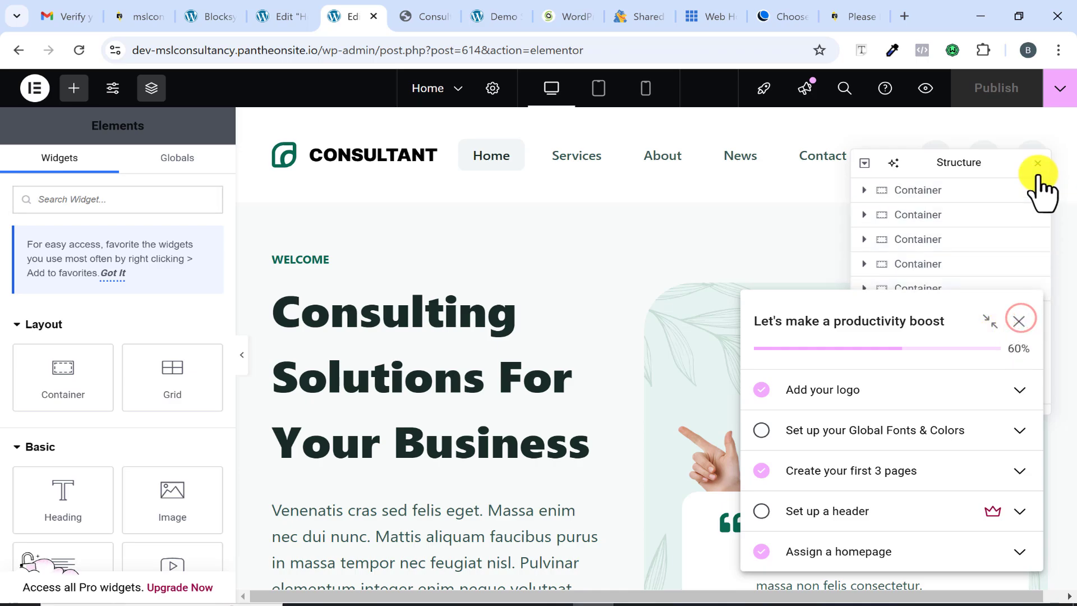
Step: Close the Structure panel and collapse the productivity boost checklist to a small bar
click(1038, 163)
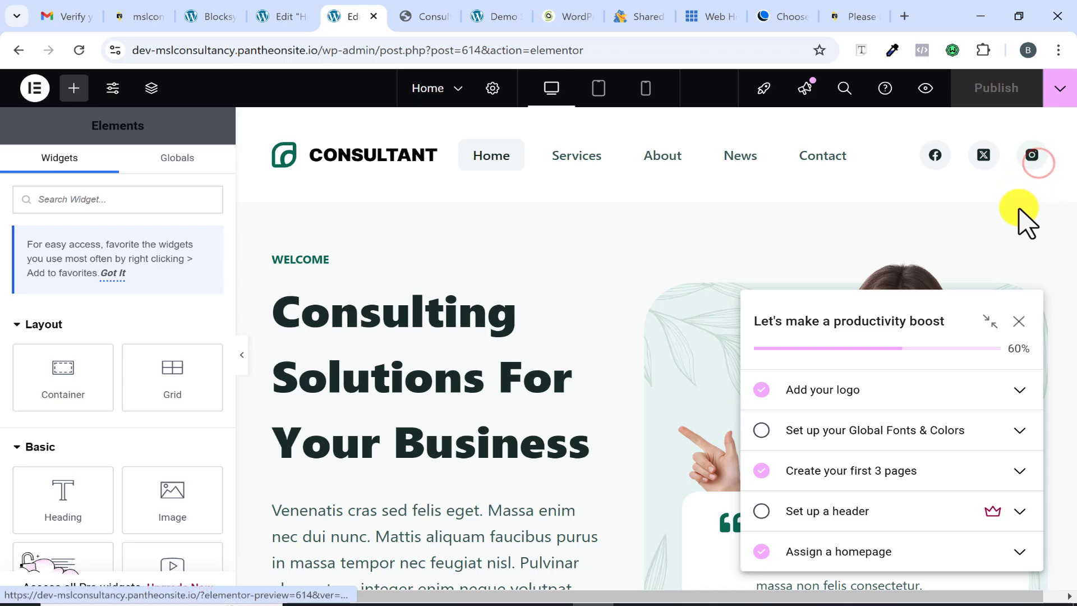
scroll(680, 361, down, 5)
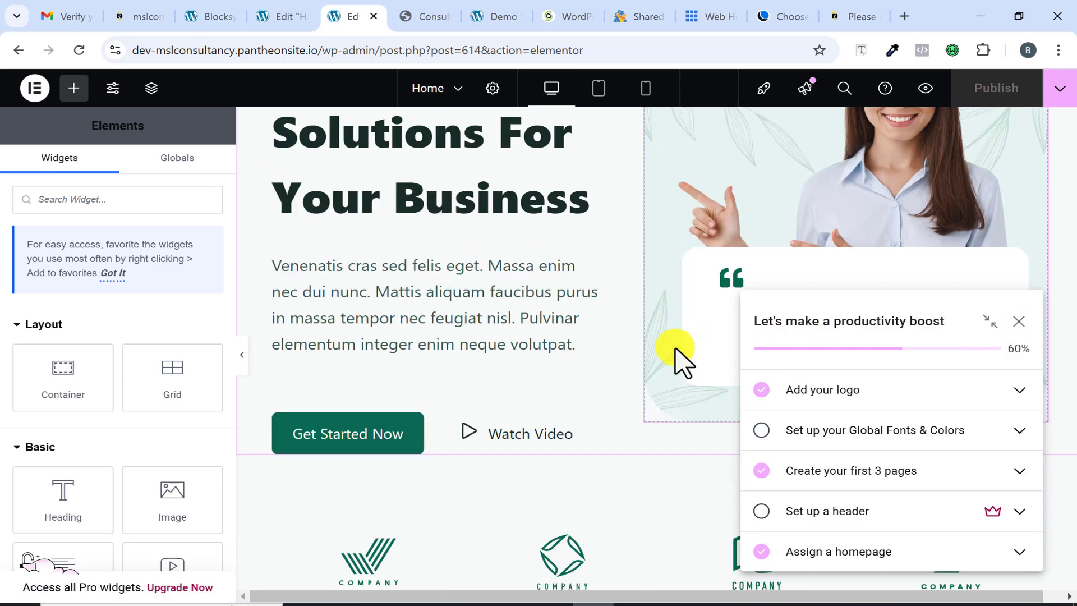
click(1017, 319)
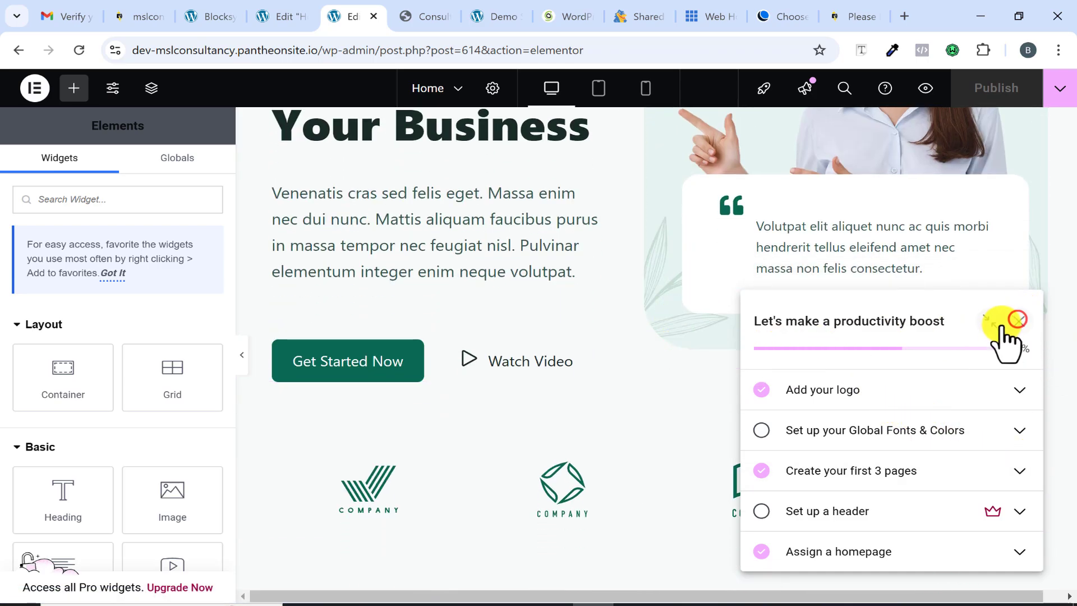
click(992, 322)
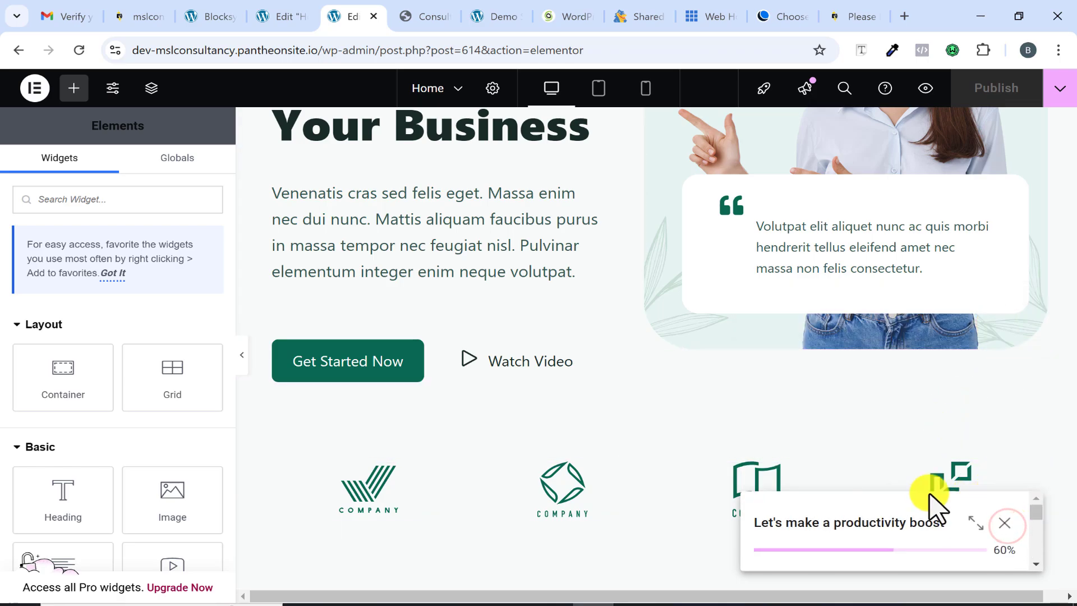
scroll(508, 376, up, 3)
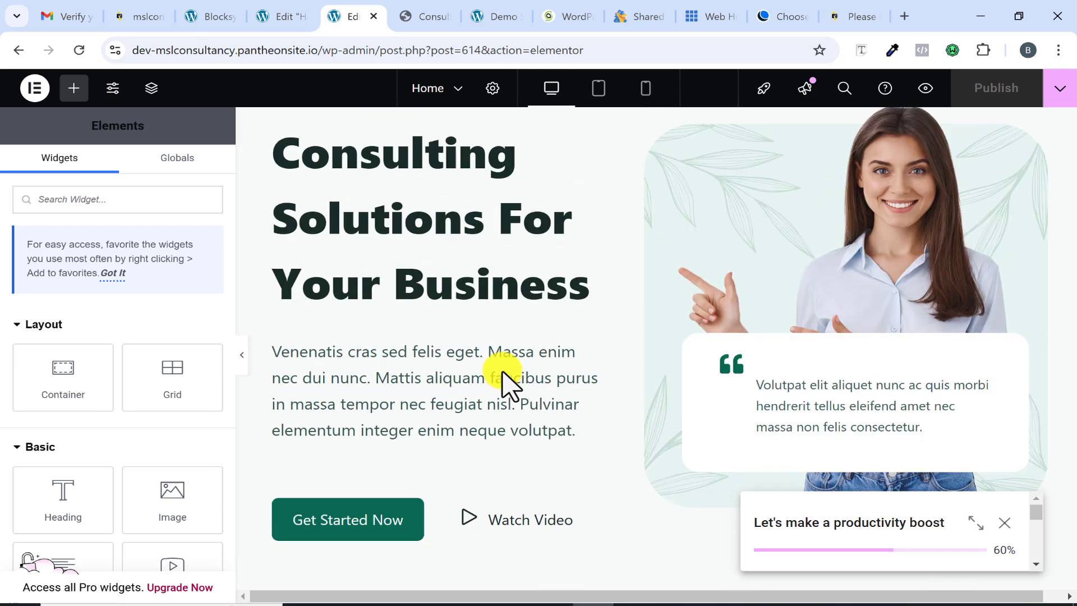
scroll(507, 370, up, 3)
scroll(477, 331, down, 2)
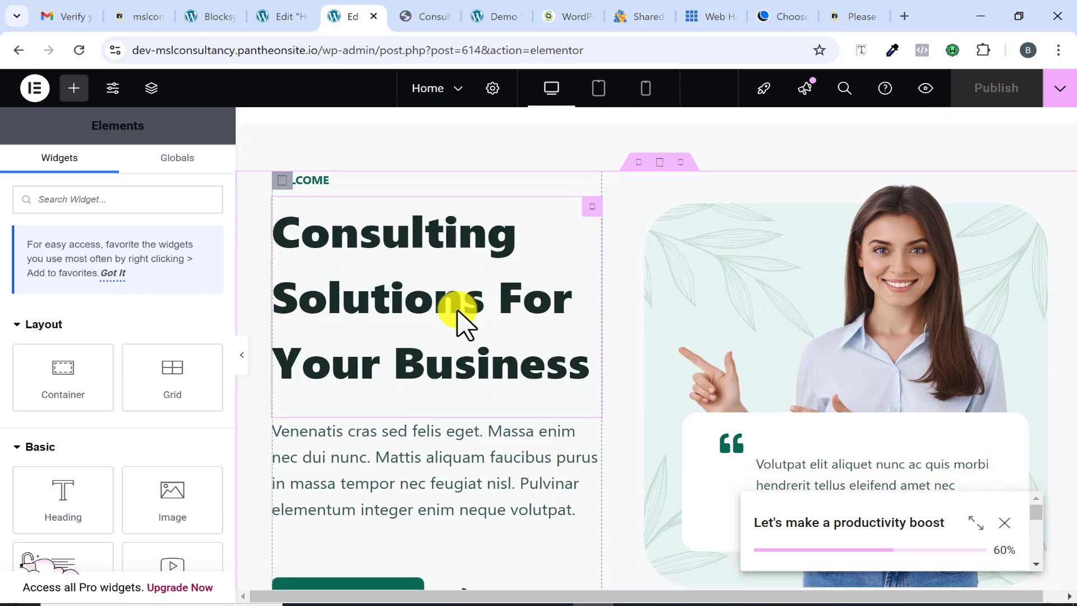
scroll(729, 281, down, 2)
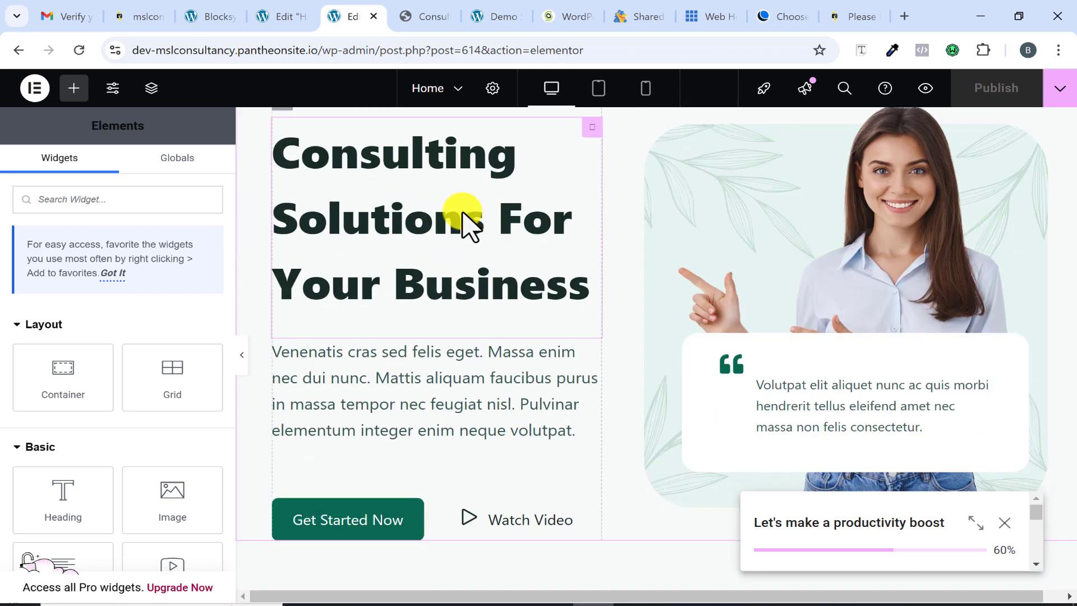
scroll(505, 320, down, 6)
scroll(578, 314, down, 12)
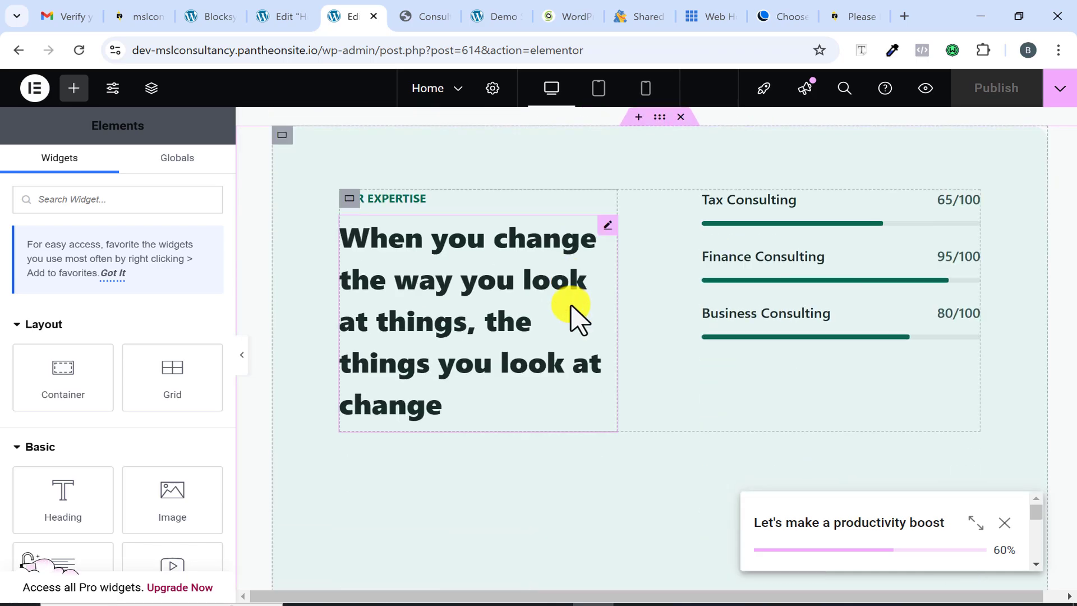
scroll(617, 336, down, 5)
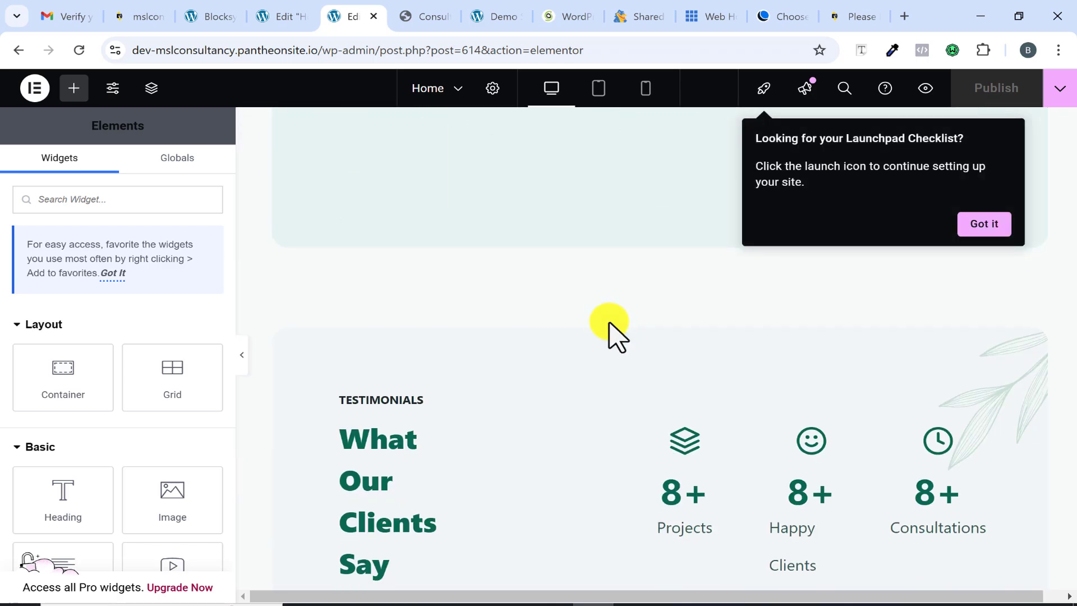
scroll(603, 337, down, 3)
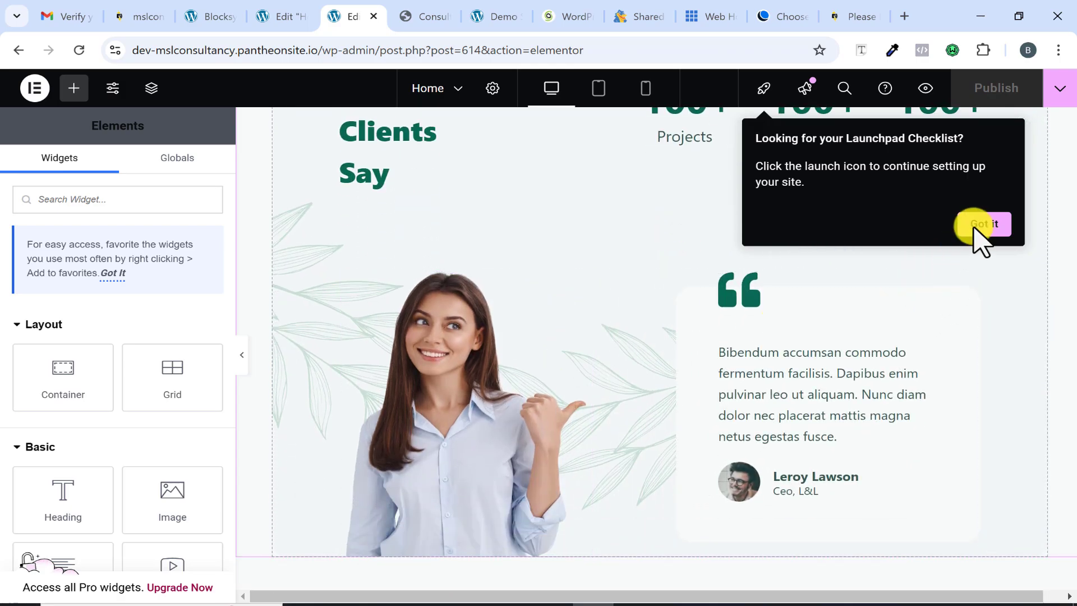
Step: Dismiss the Launchpad checklist tooltip with Got it
click(979, 228)
scroll(471, 321, down, 4)
scroll(474, 323, down, 8)
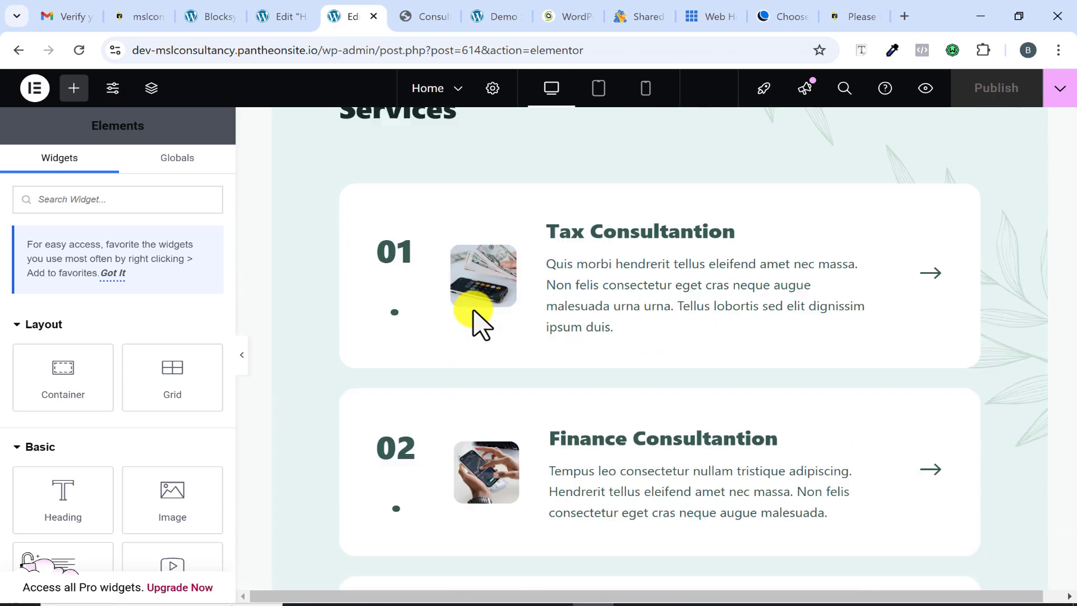
scroll(474, 322, up, 9)
scroll(474, 323, up, 15)
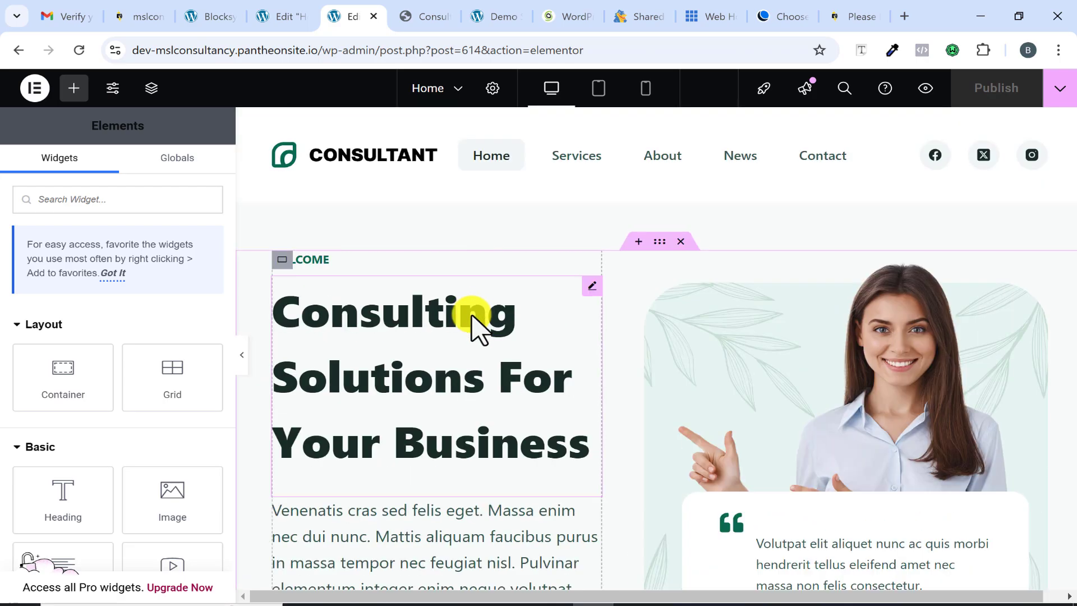
Step: Change the hero heading's word 'Business' to 'Brand'
click(422, 318)
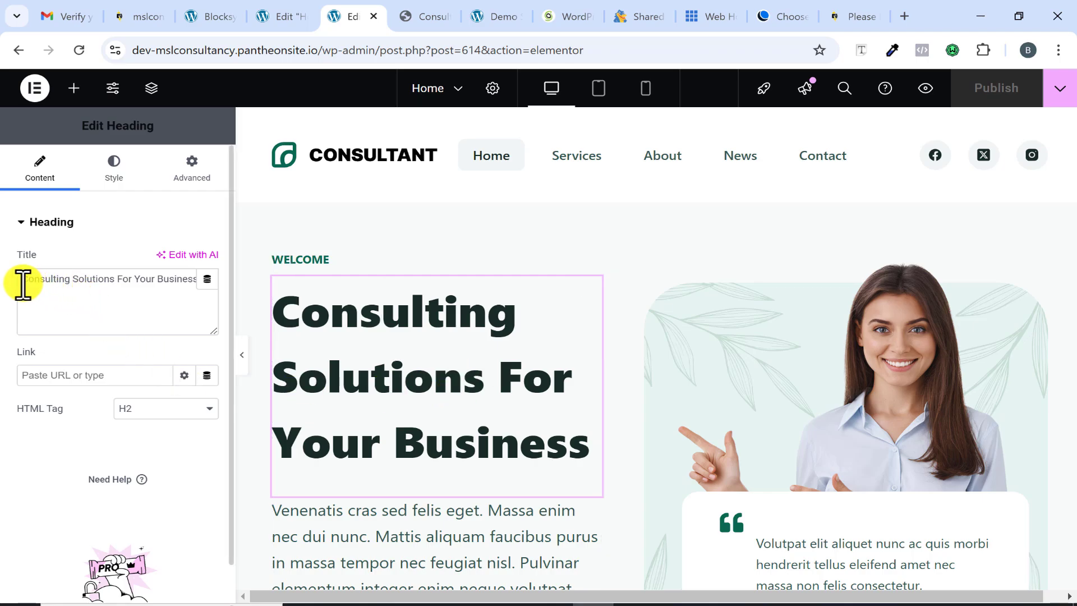
drag(23, 284, 193, 282)
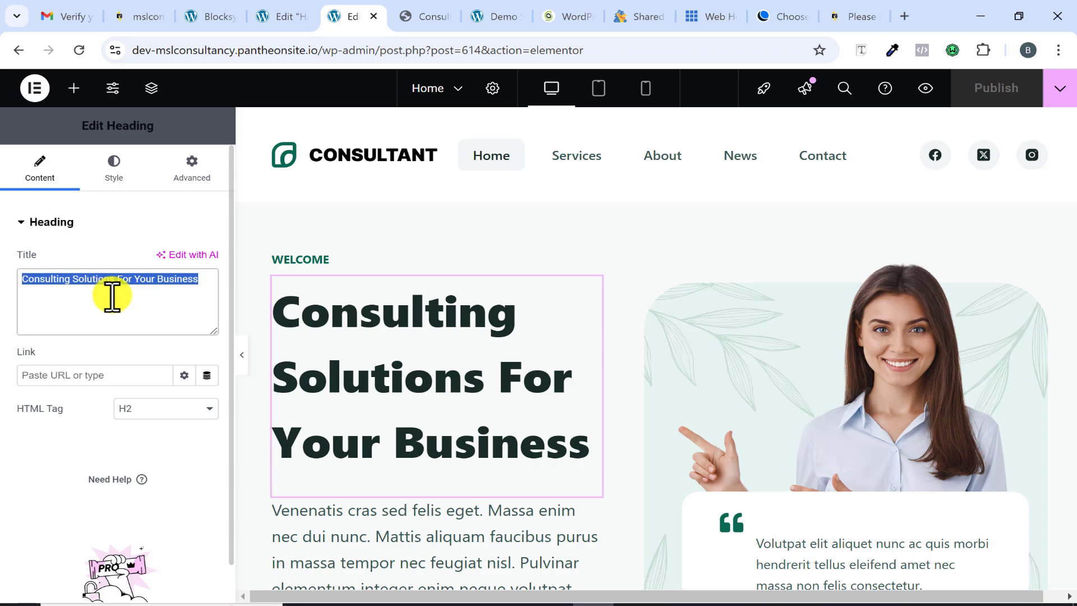
click(197, 284)
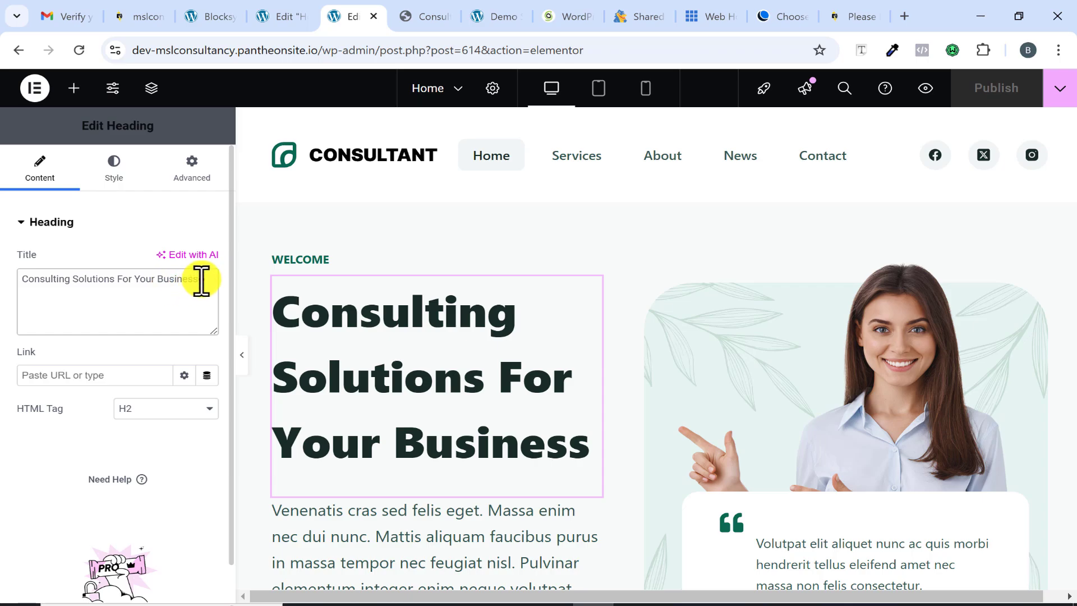
drag(201, 280, 158, 285)
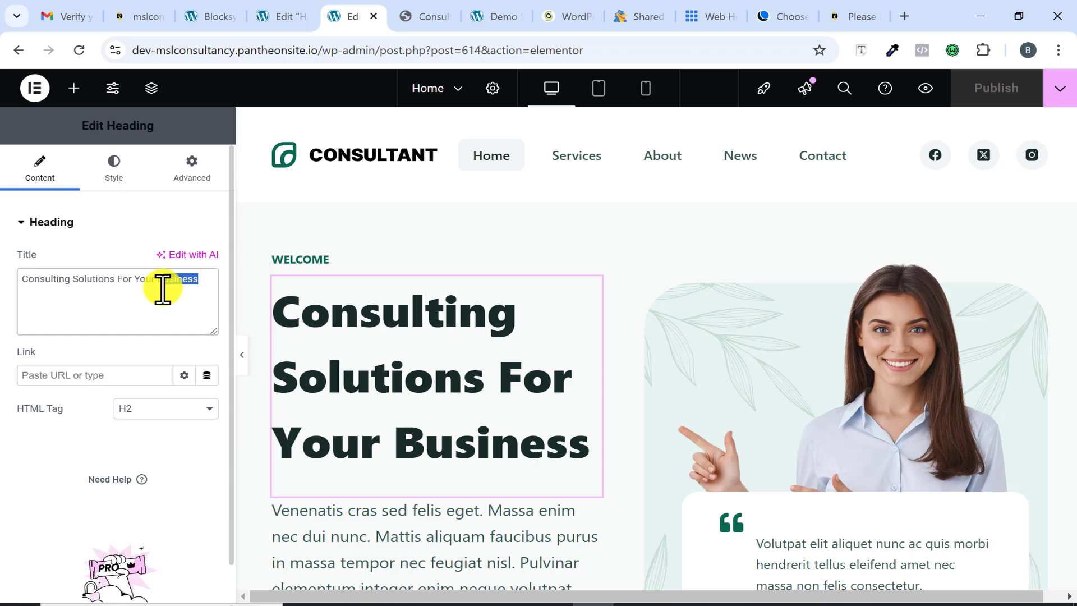
text(Brand)
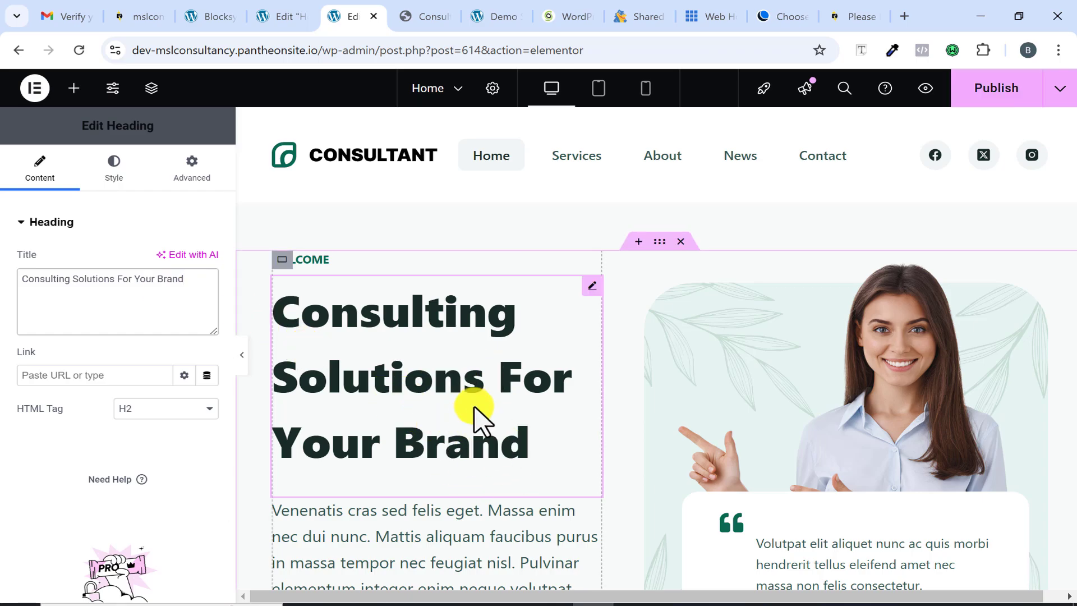
Step: Relabel the 'Get Started Now' button to 'Contact Us Now'
scroll(474, 408, down, 3)
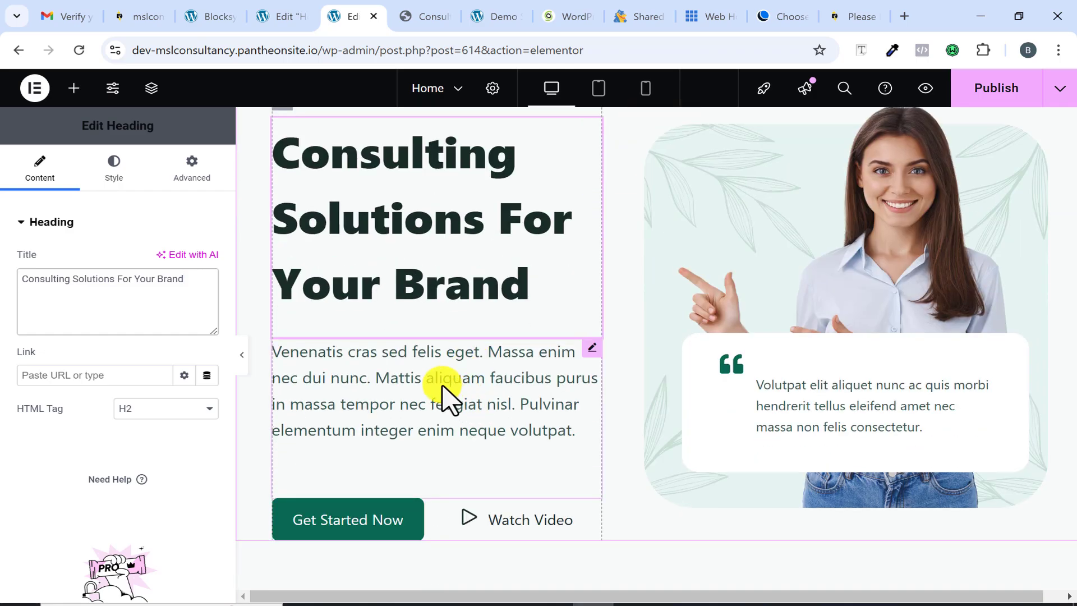
scroll(439, 387, down, 2)
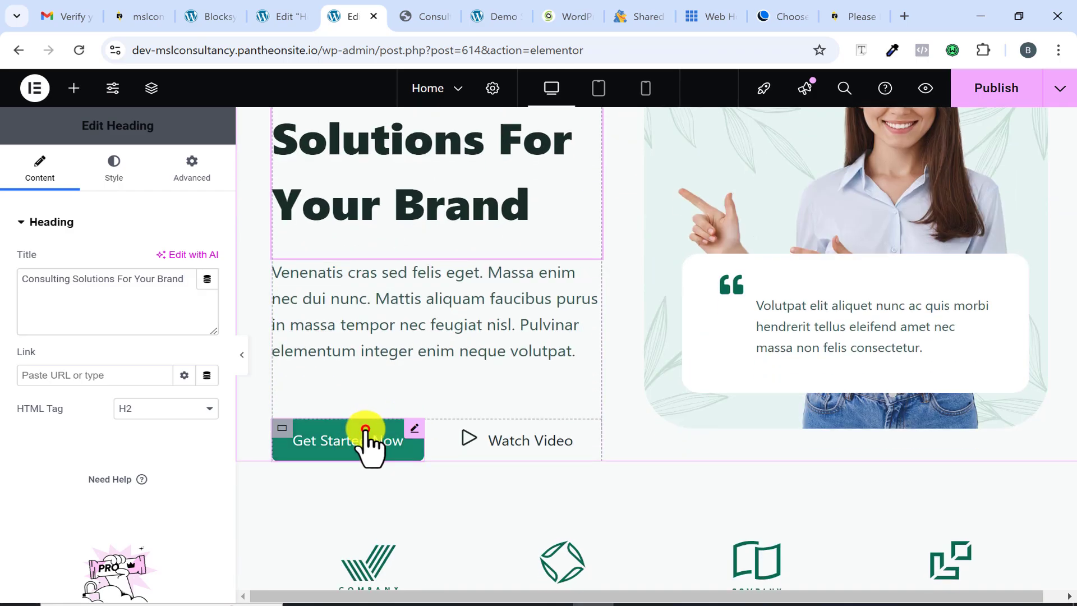
click(365, 429)
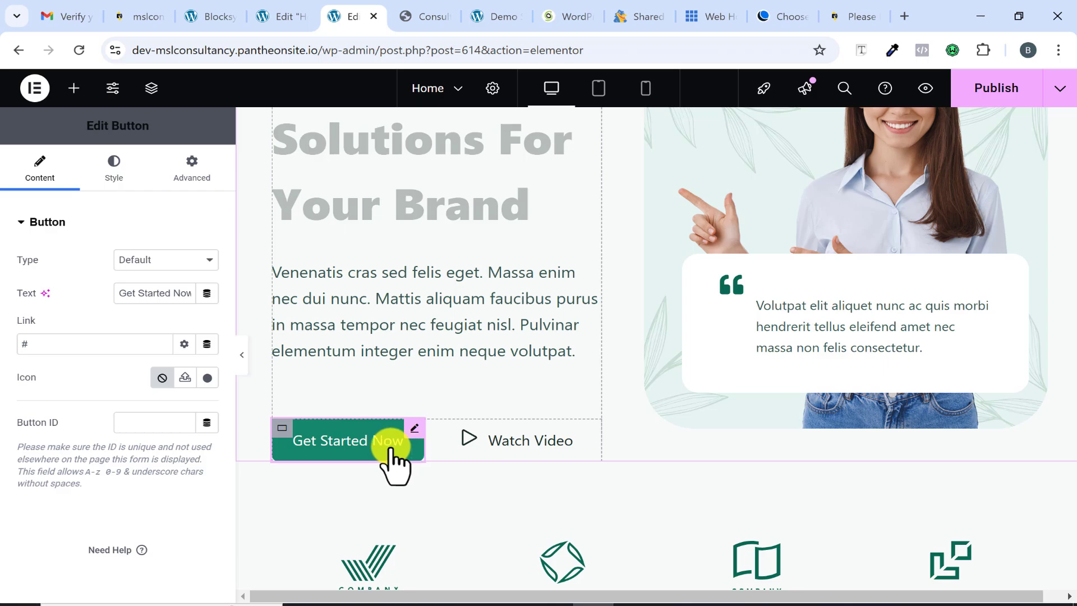
triple_click(159, 293)
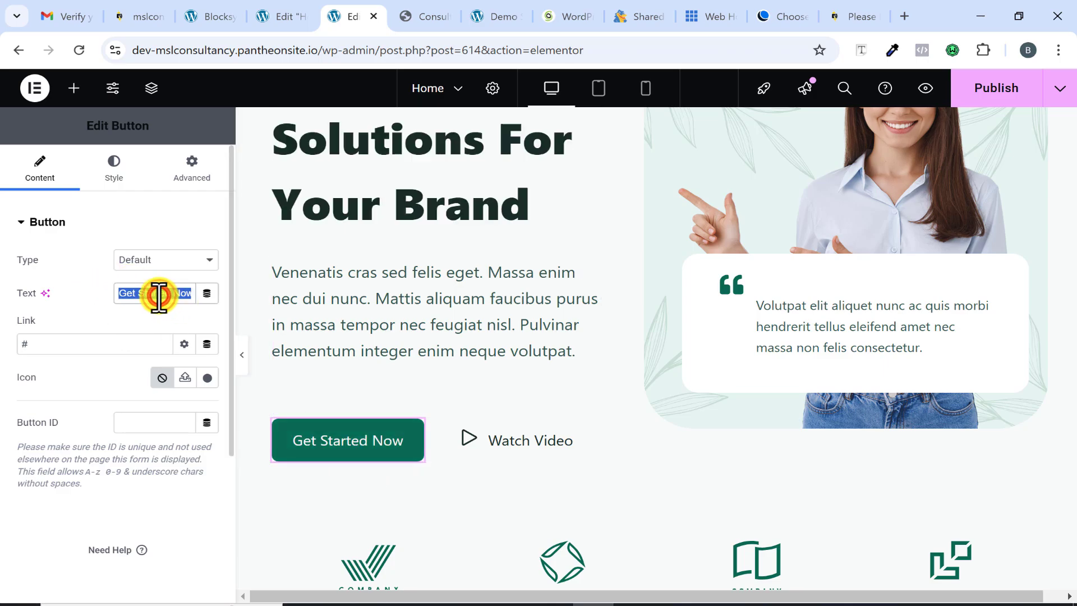
text(Contact Us)
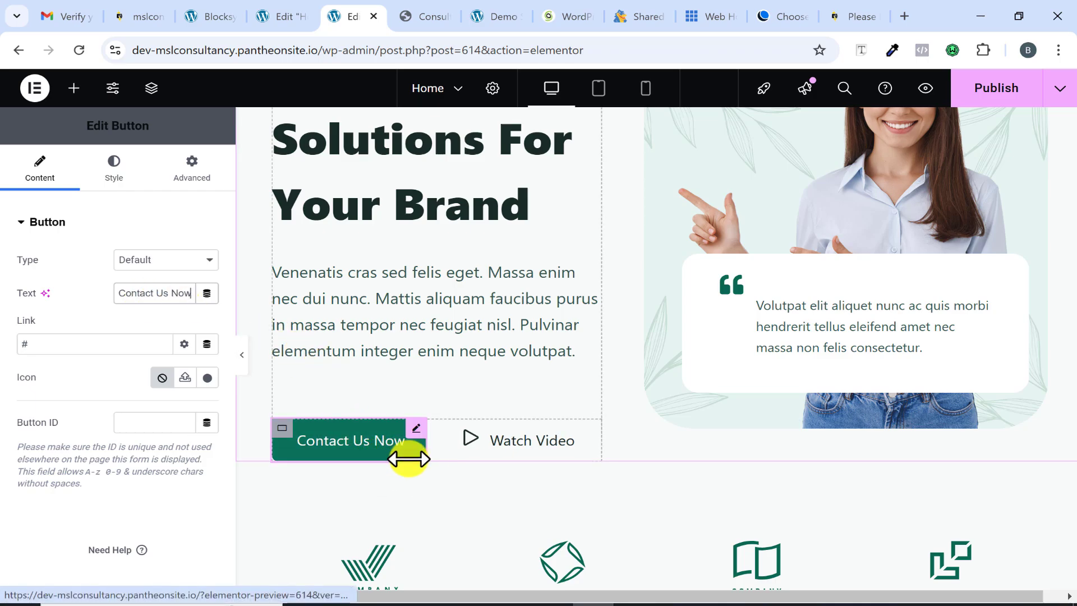
scroll(870, 317, up, 1)
scroll(869, 317, up, 2)
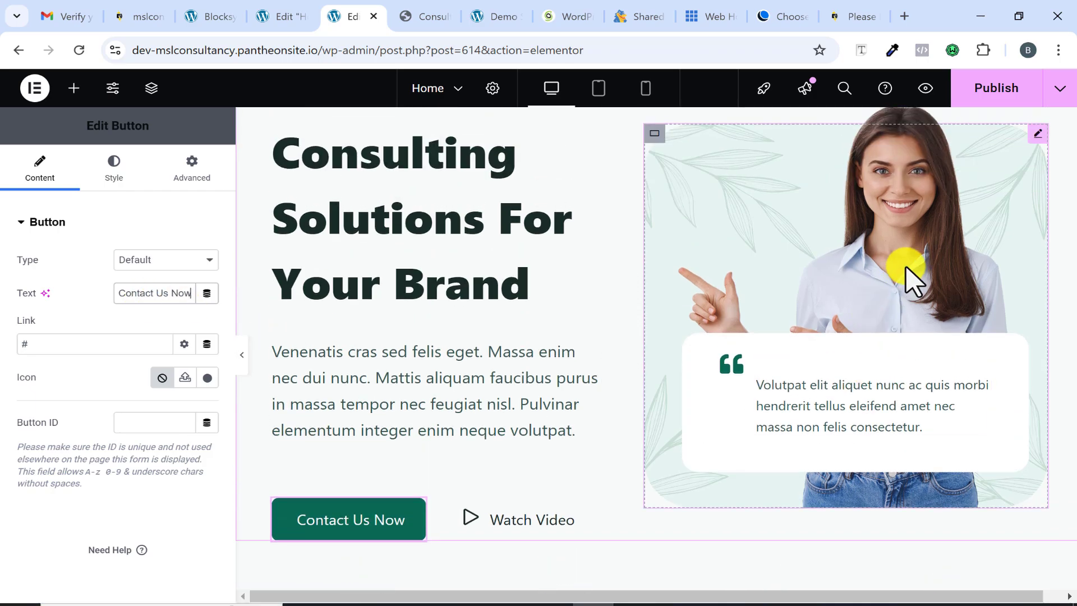
Step: Open the Edit Image panel for the hero photo of the pointing woman
click(1038, 134)
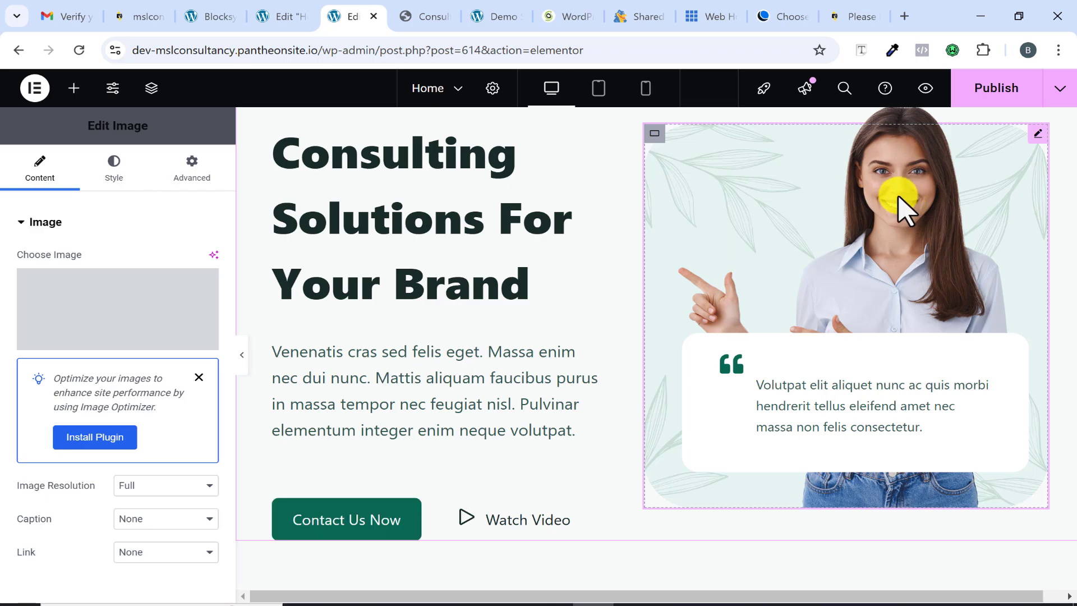
scroll(845, 241, down, 8)
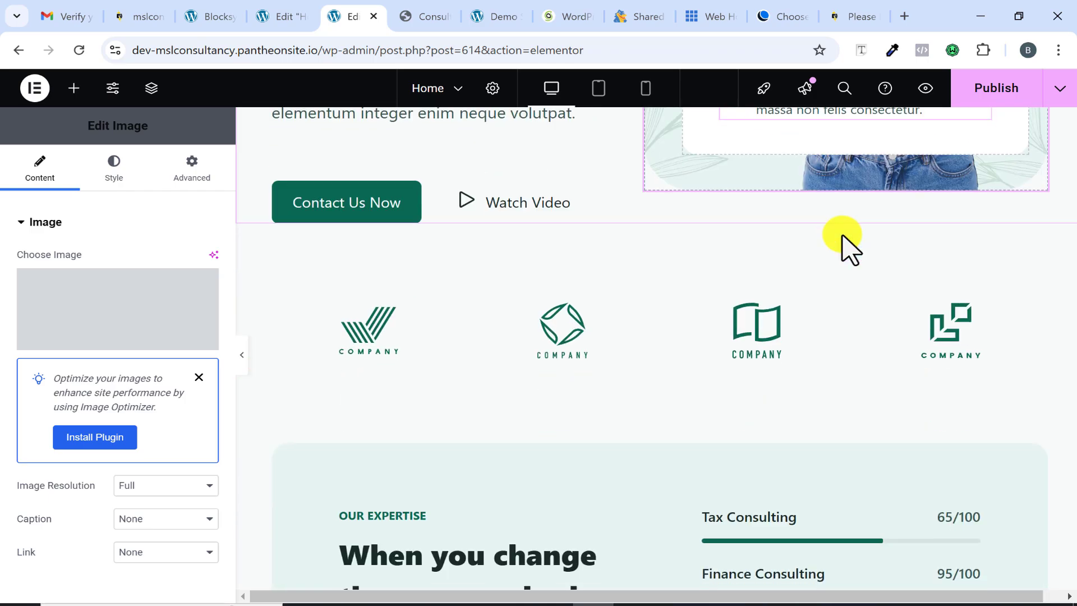
scroll(841, 236, down, 1)
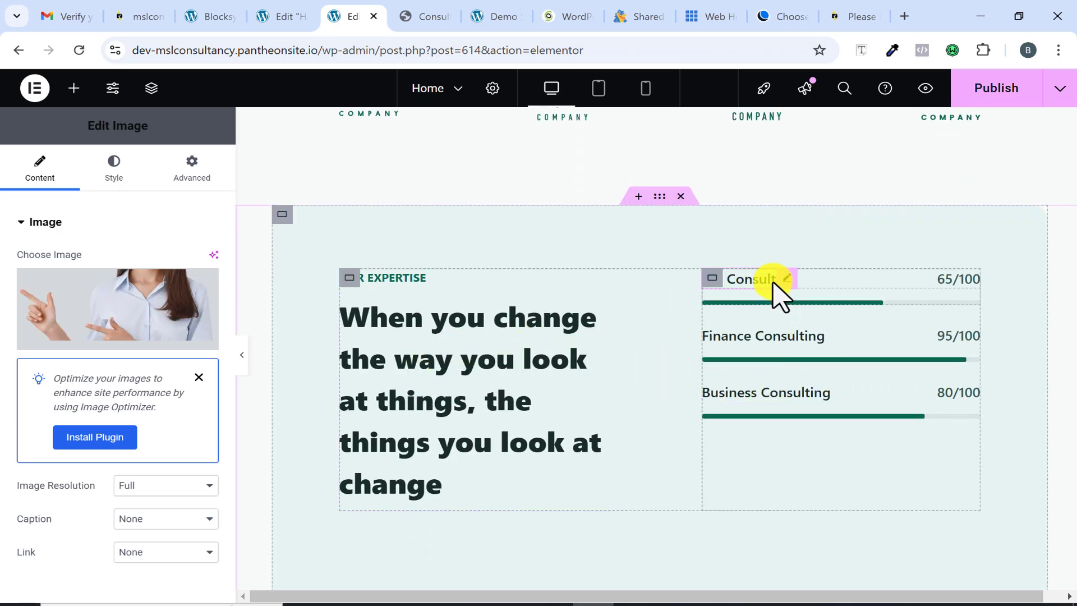
scroll(401, 359, down, 1)
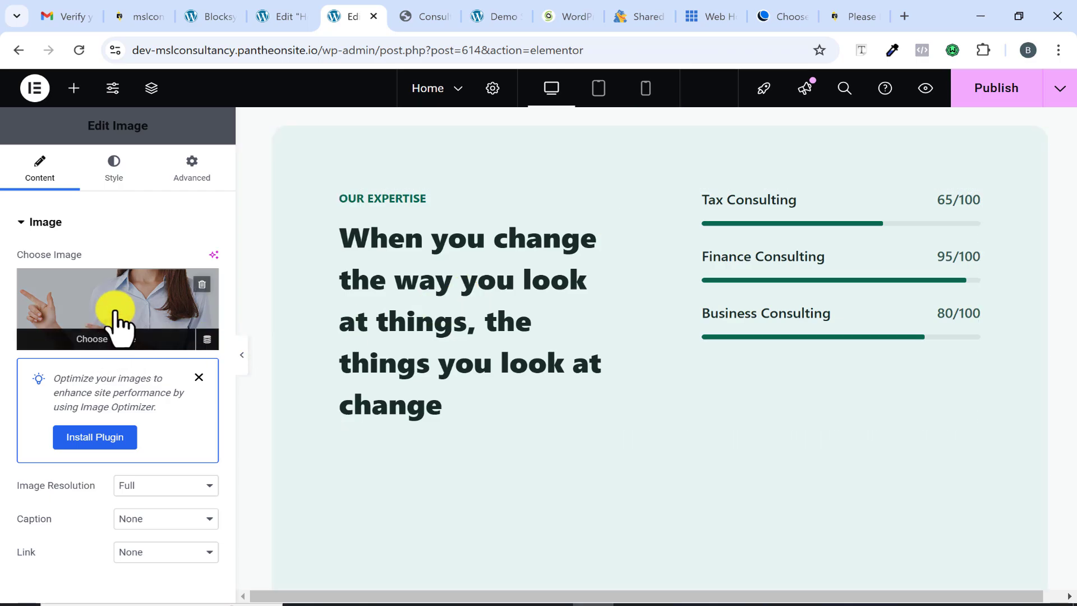
scroll(468, 331, down, 5)
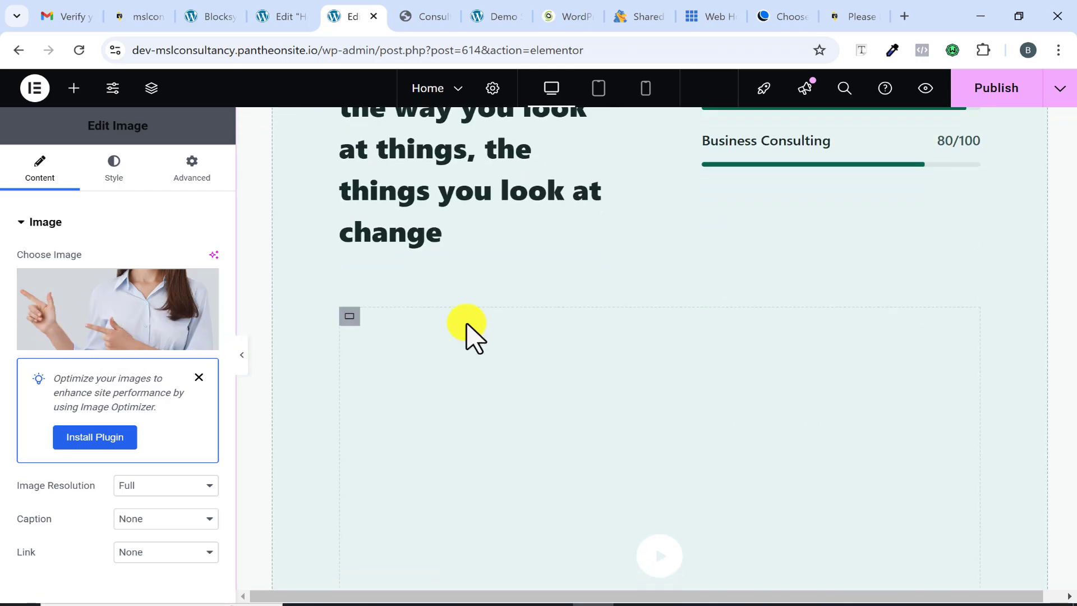
scroll(468, 331, down, 10)
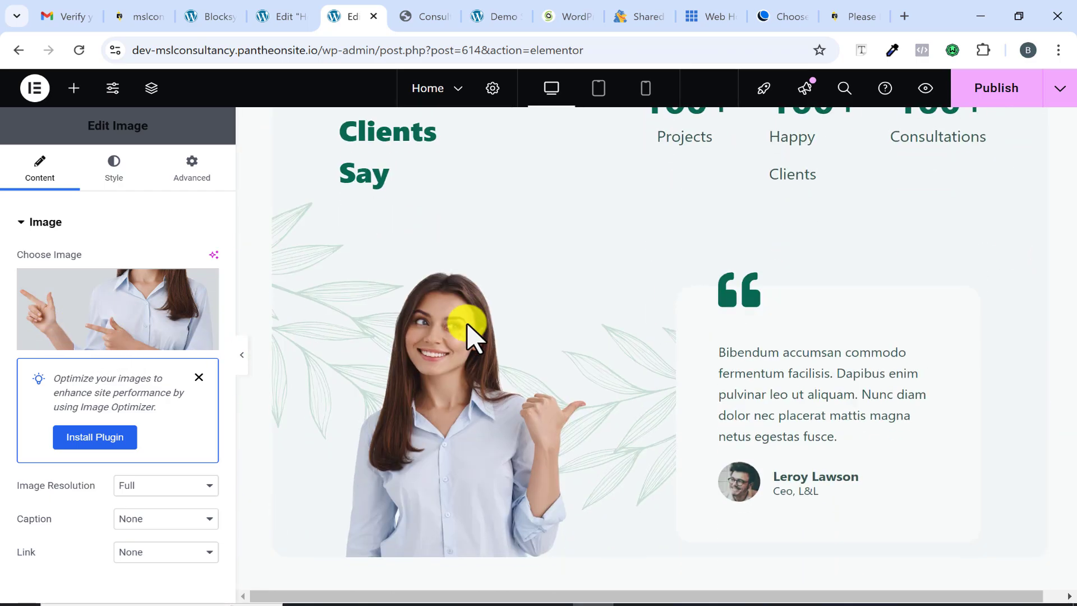
scroll(468, 328, down, 3)
scroll(467, 328, up, 10)
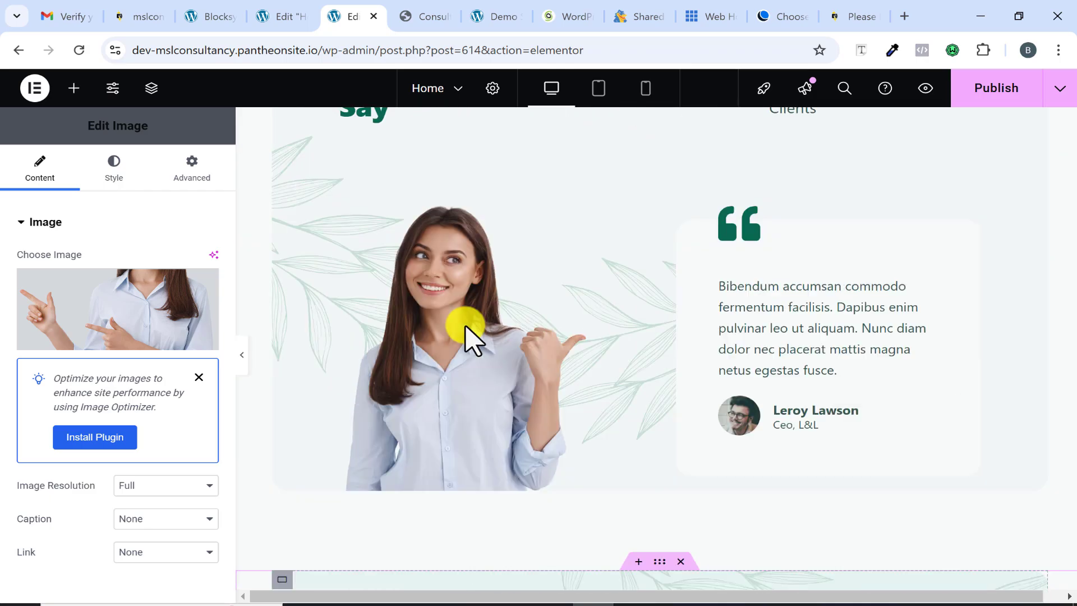
scroll(468, 331, up, 15)
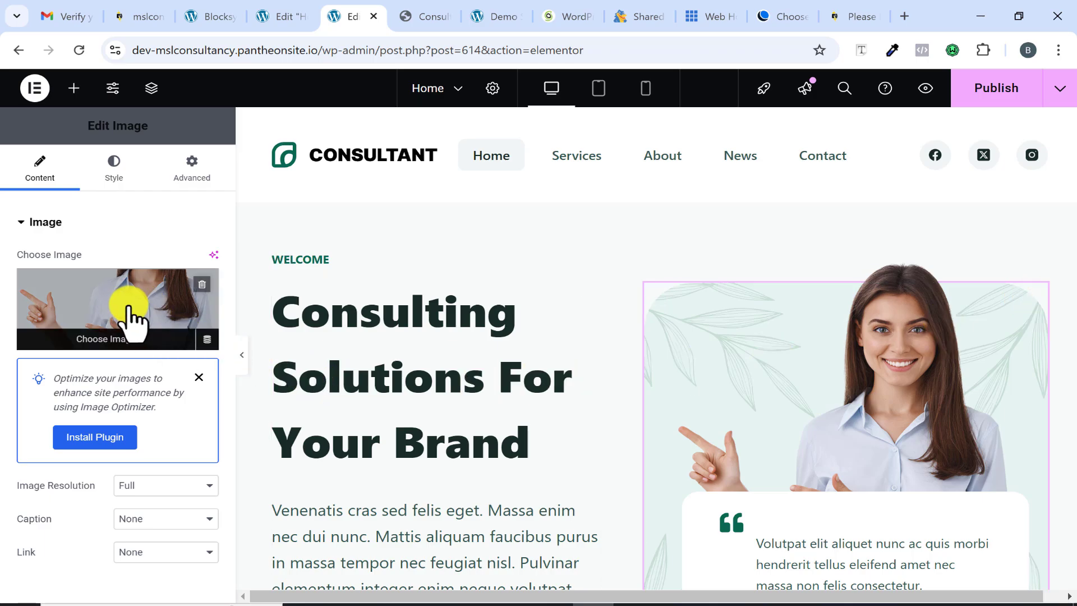
Step: Swap the hero image for about-page-strategy-image.webp from the Media Library
click(101, 339)
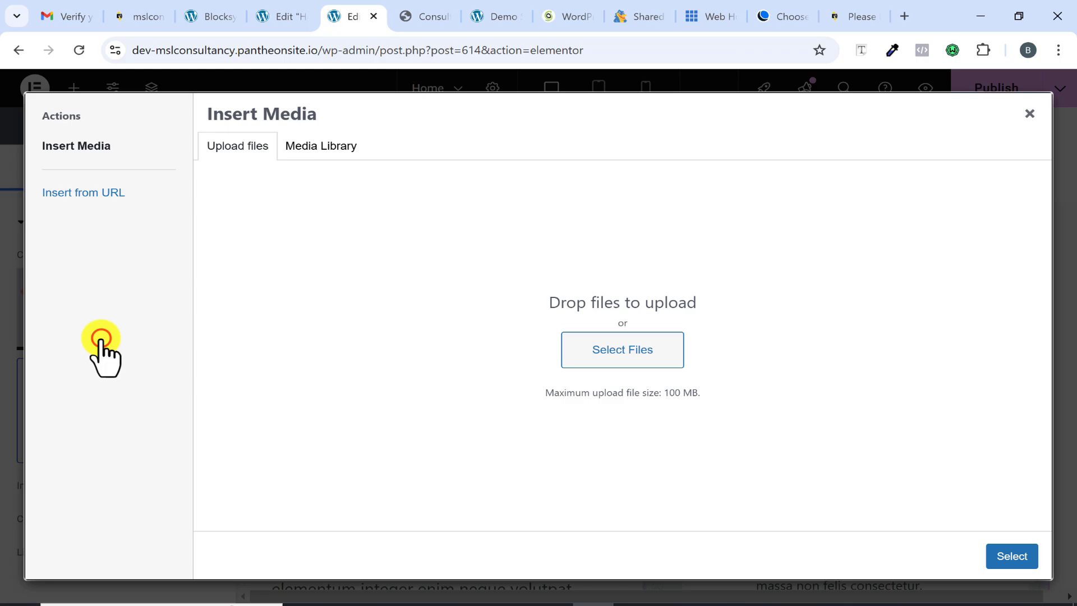
click(342, 147)
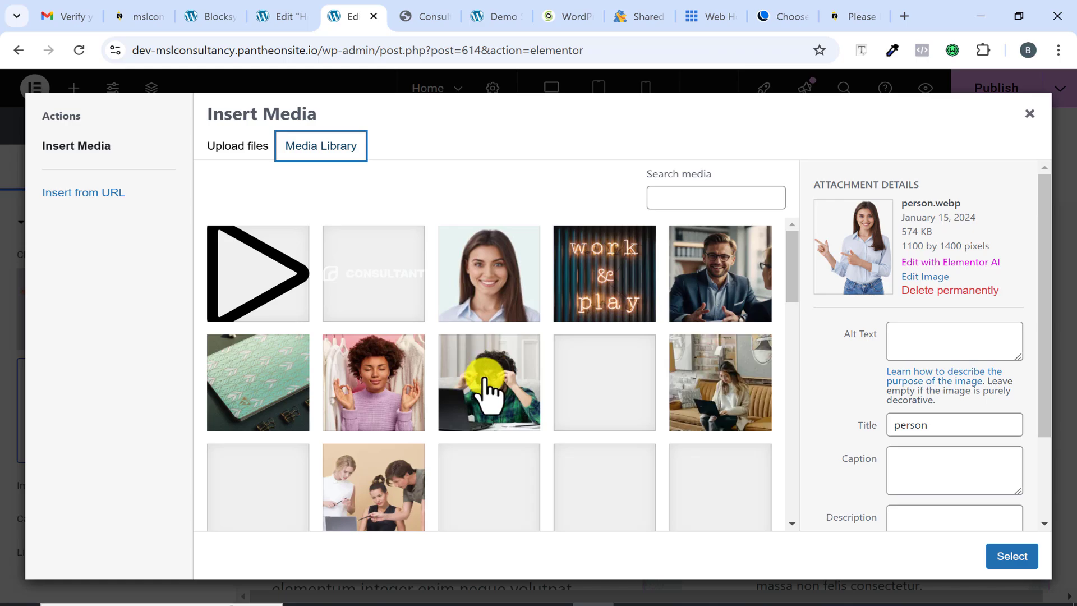
click(242, 147)
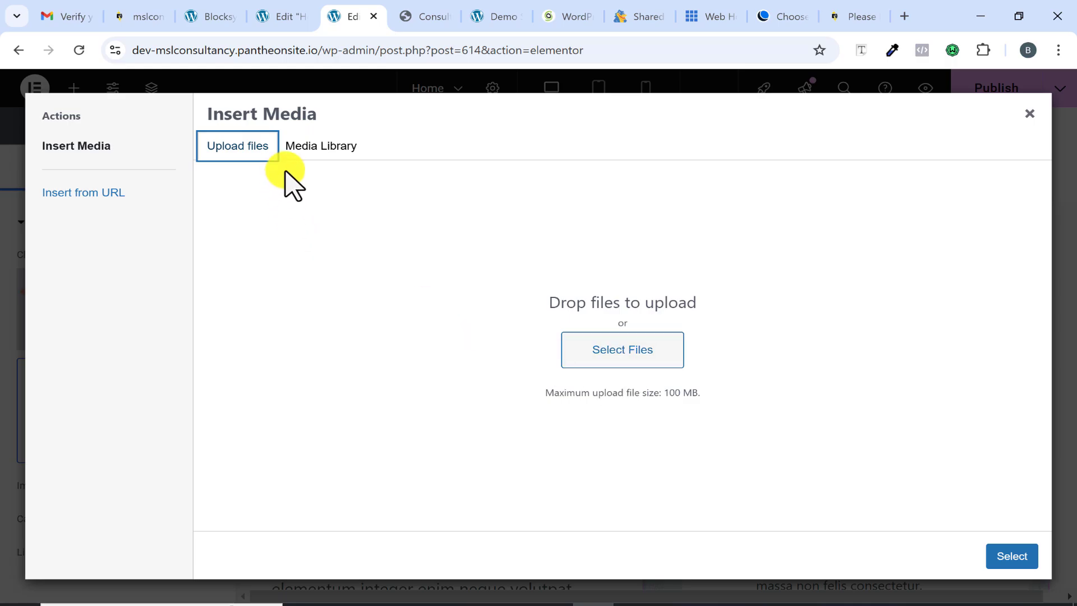
click(303, 147)
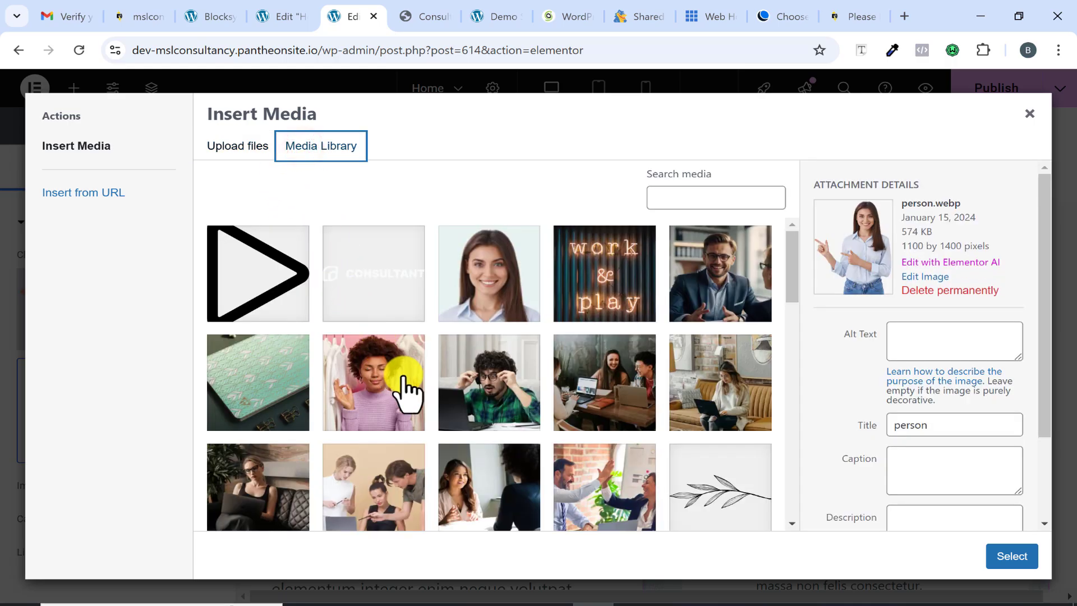
scroll(404, 385, down, 5)
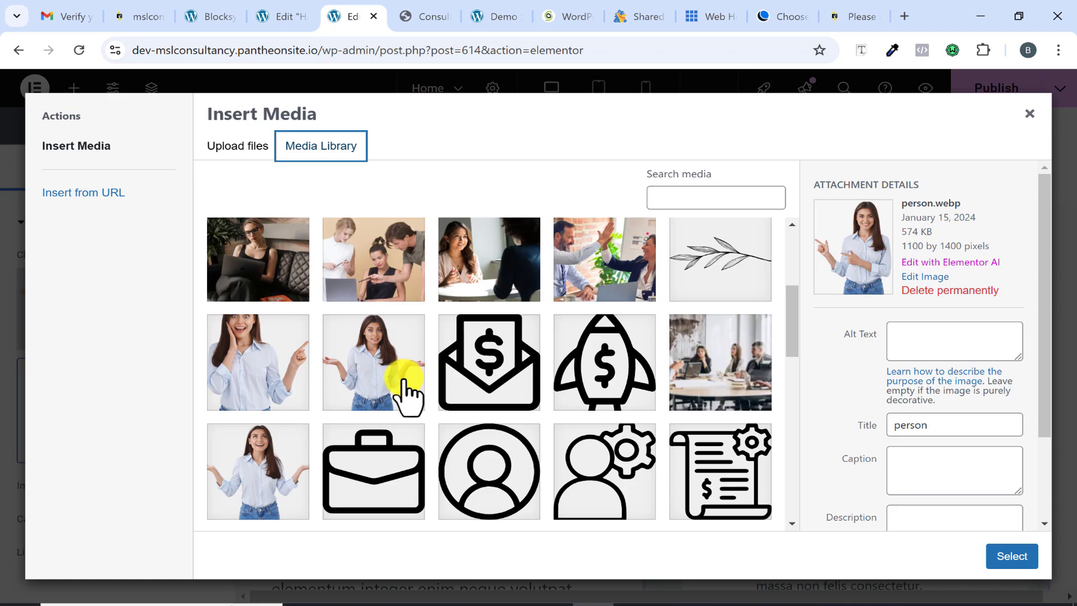
click(268, 386)
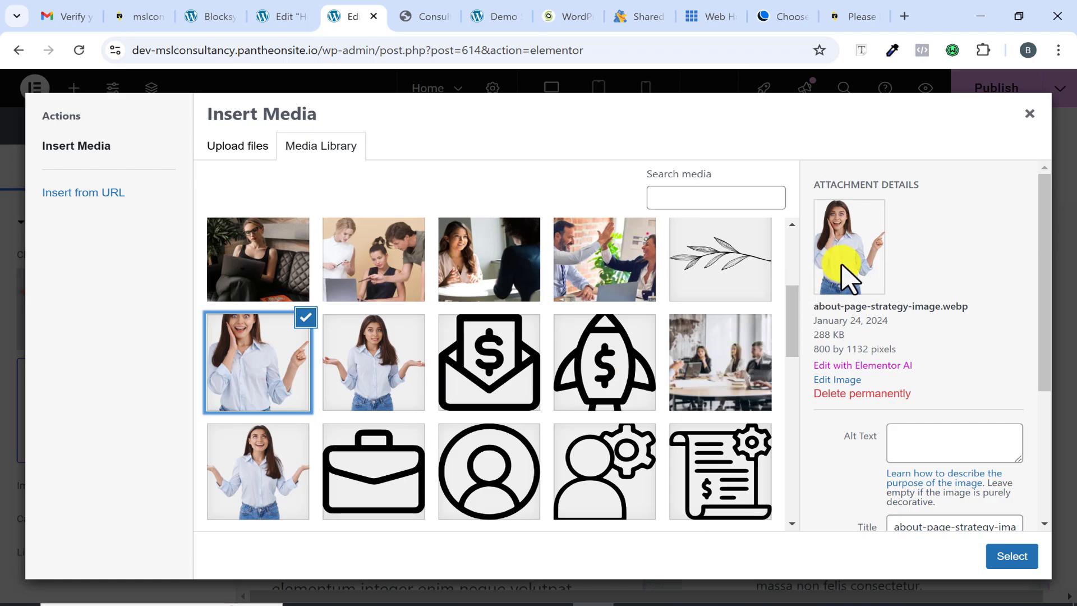
click(1012, 556)
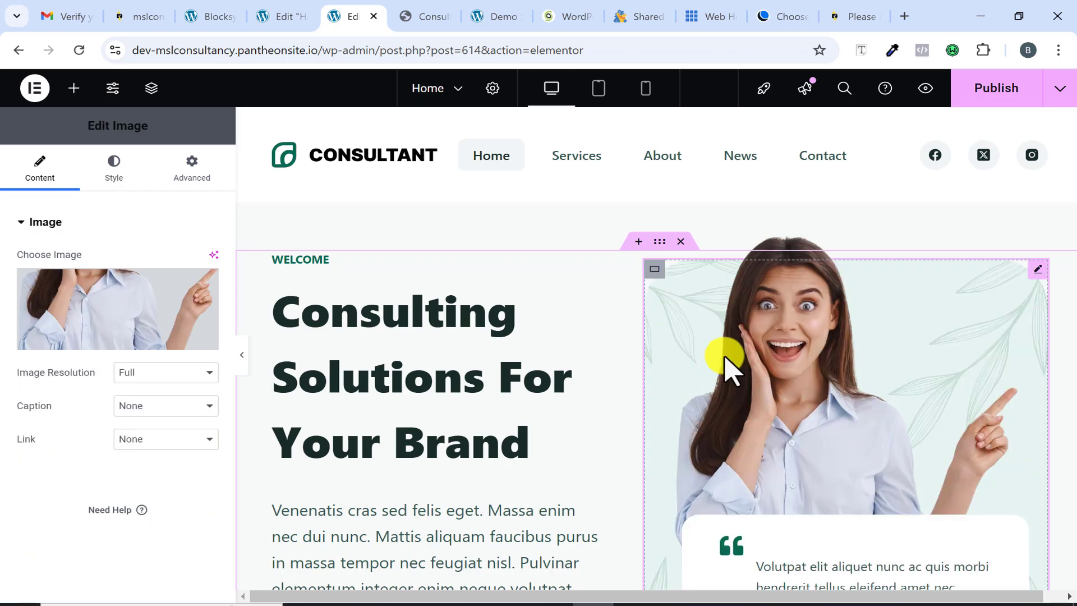
Step: Review the hero section, then publish the homepage with its new headline, button text and hero photo
scroll(751, 348, down, 3)
scroll(806, 341, up, 3)
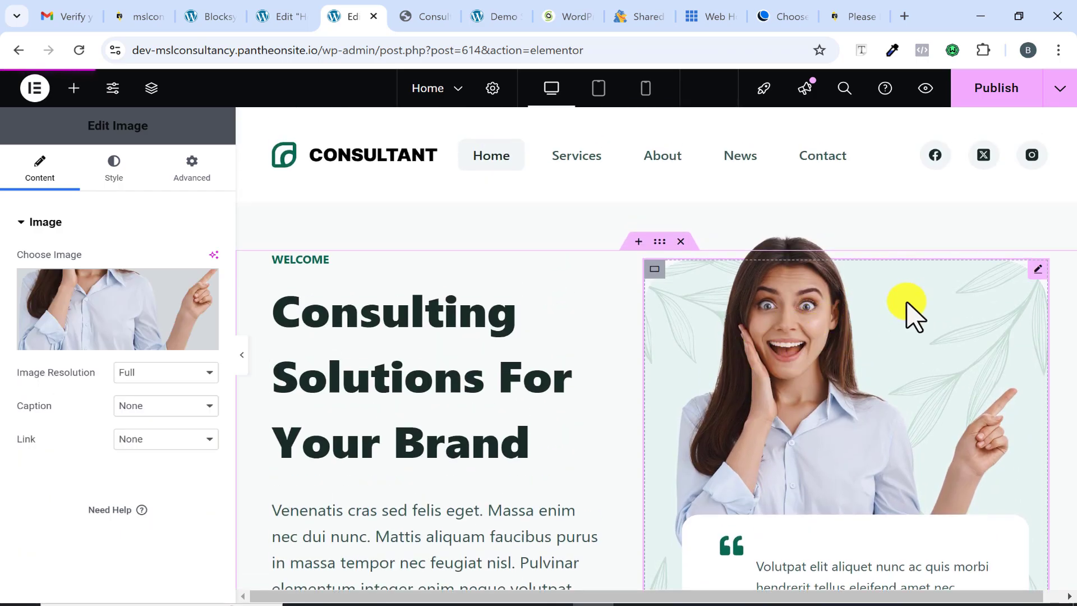
scroll(788, 401, down, 3)
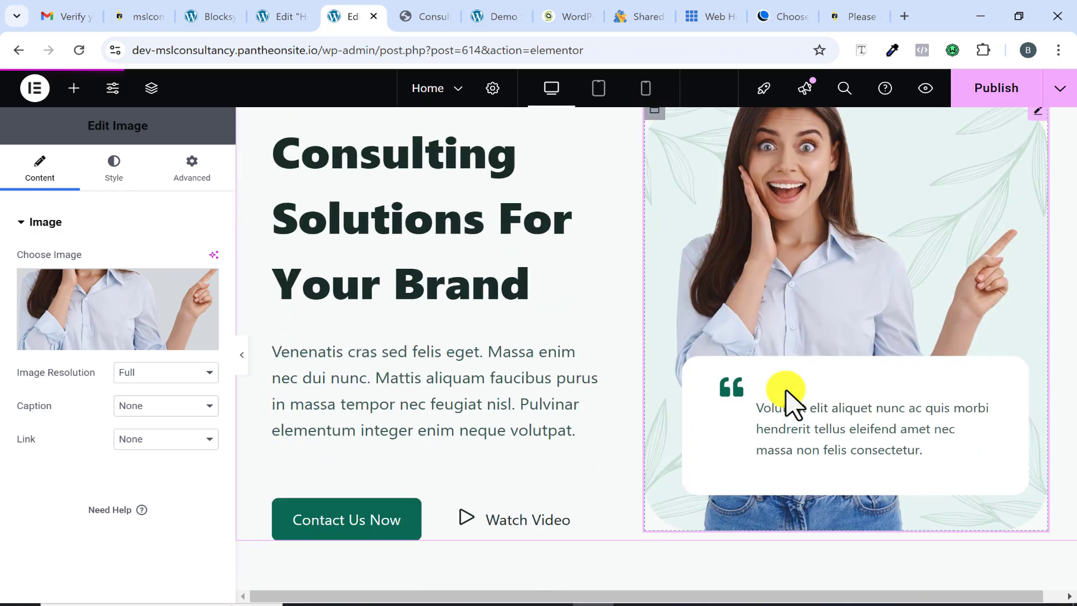
scroll(791, 401, up, 1)
scroll(539, 337, down, 1)
scroll(565, 428, down, 4)
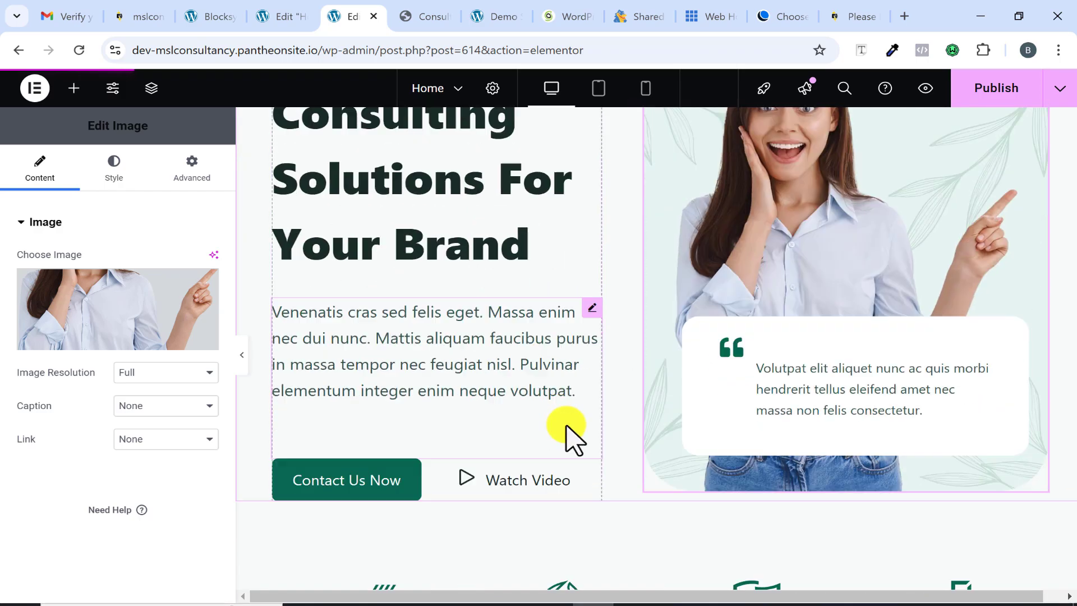
scroll(566, 432, down, 2)
scroll(570, 435, up, 10)
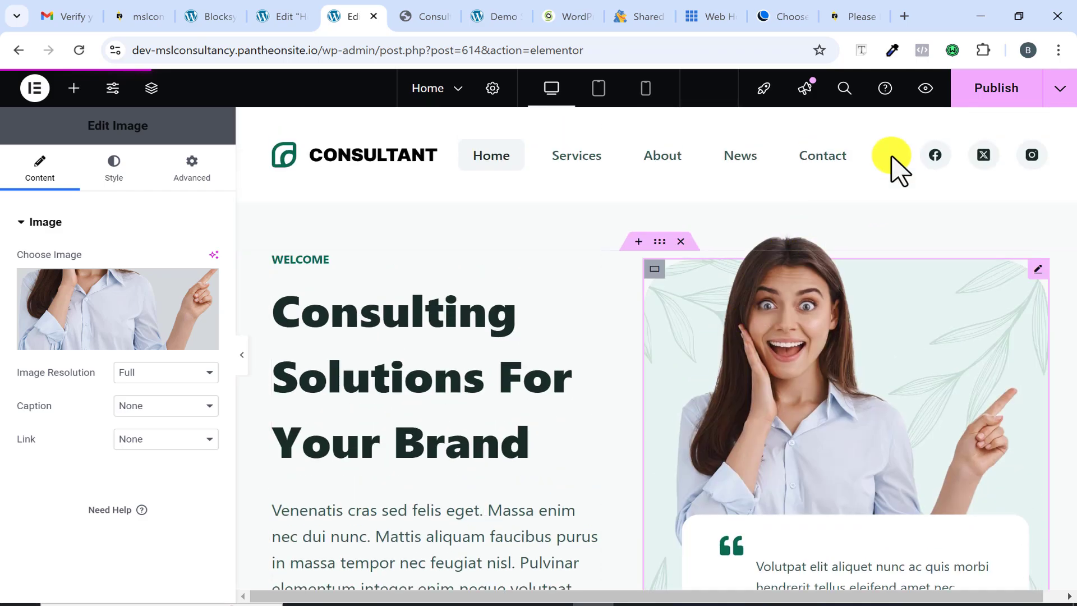
click(987, 102)
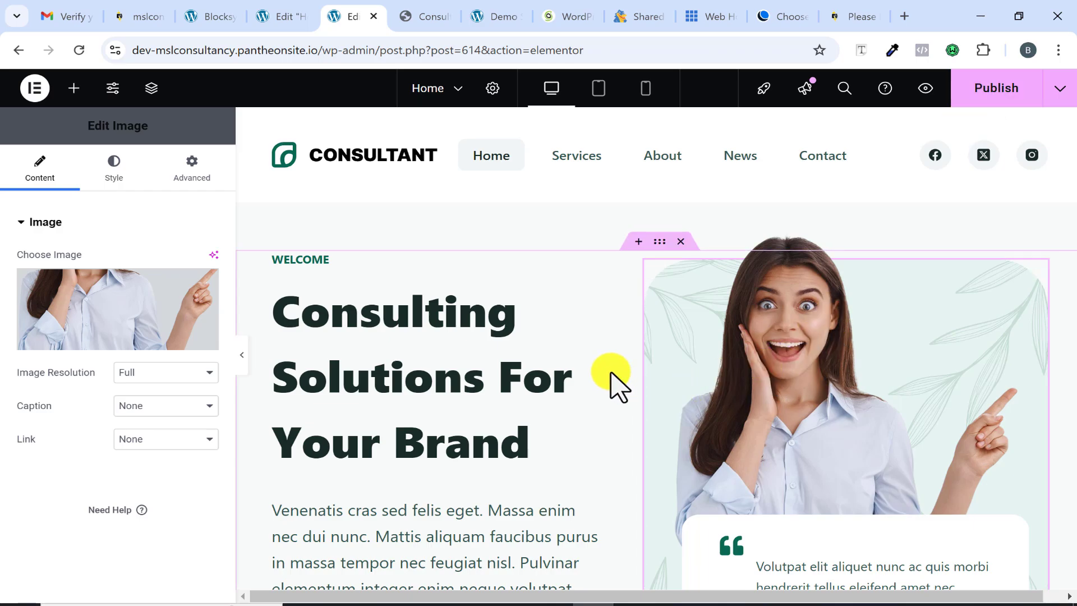
click(987, 99)
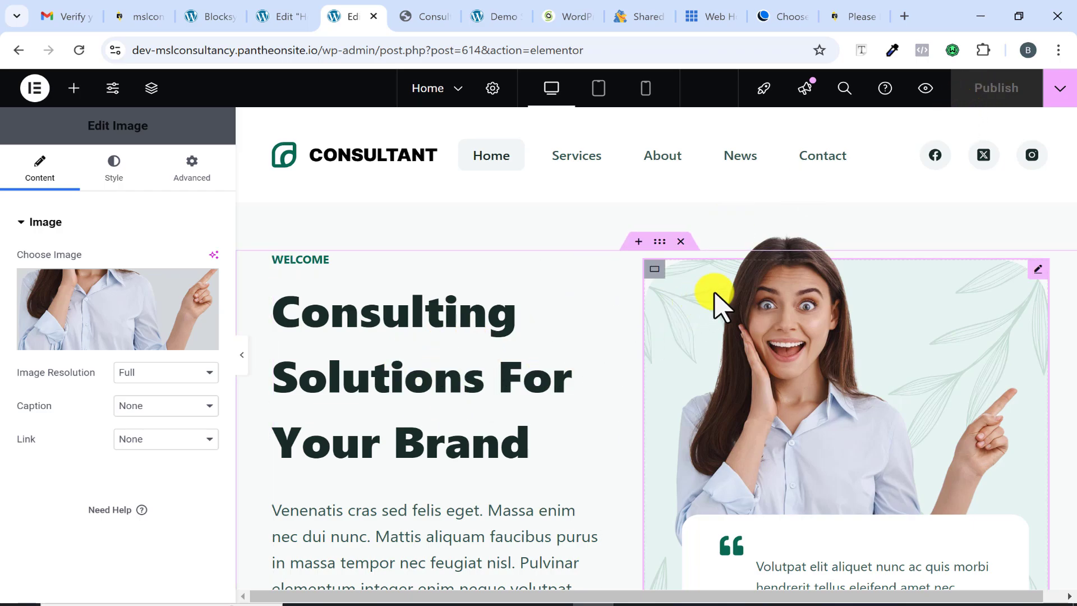
Step: Open a preview of the updated page and compare it with the original Consultant starter-site demo
click(926, 90)
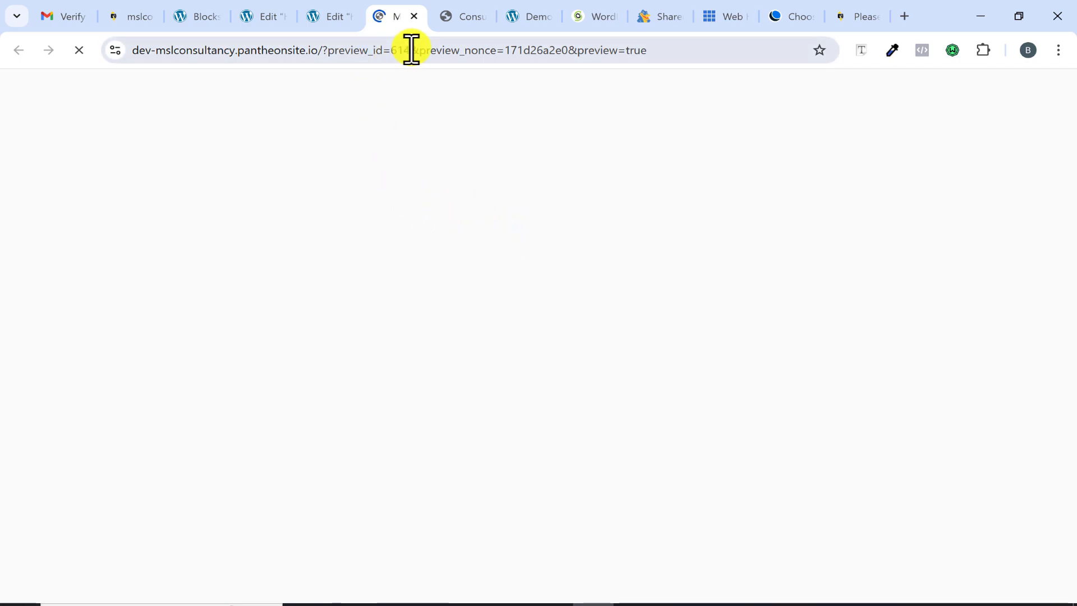
click(463, 16)
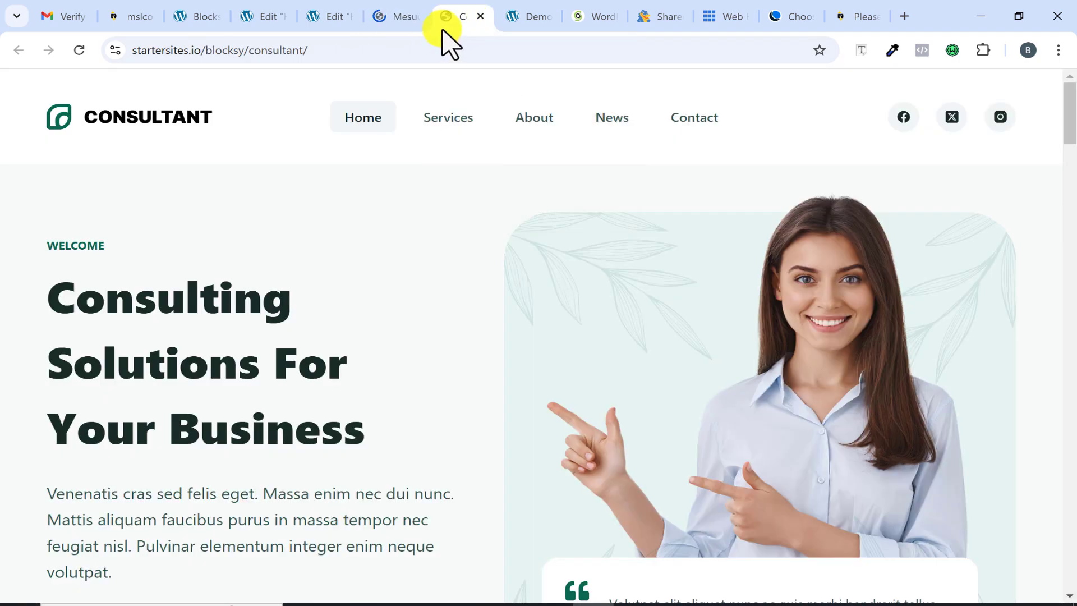
click(531, 13)
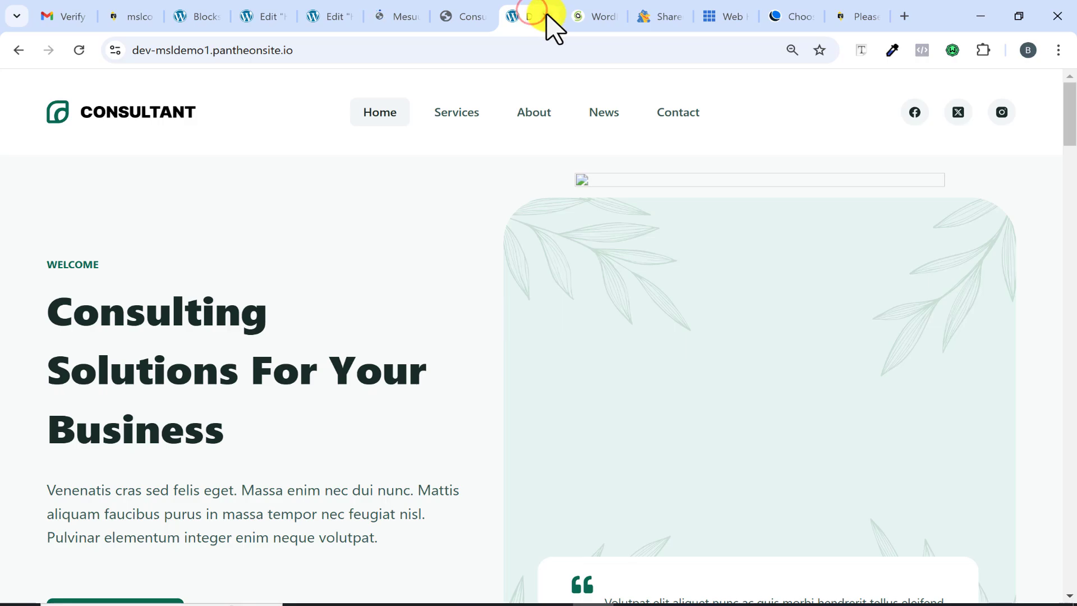
Step: Close the demo, SiteGround, HostGator, Bluehost, DreamHost and Pantheon tabs, returning to the homepage preview
click(544, 16)
click(544, 16)
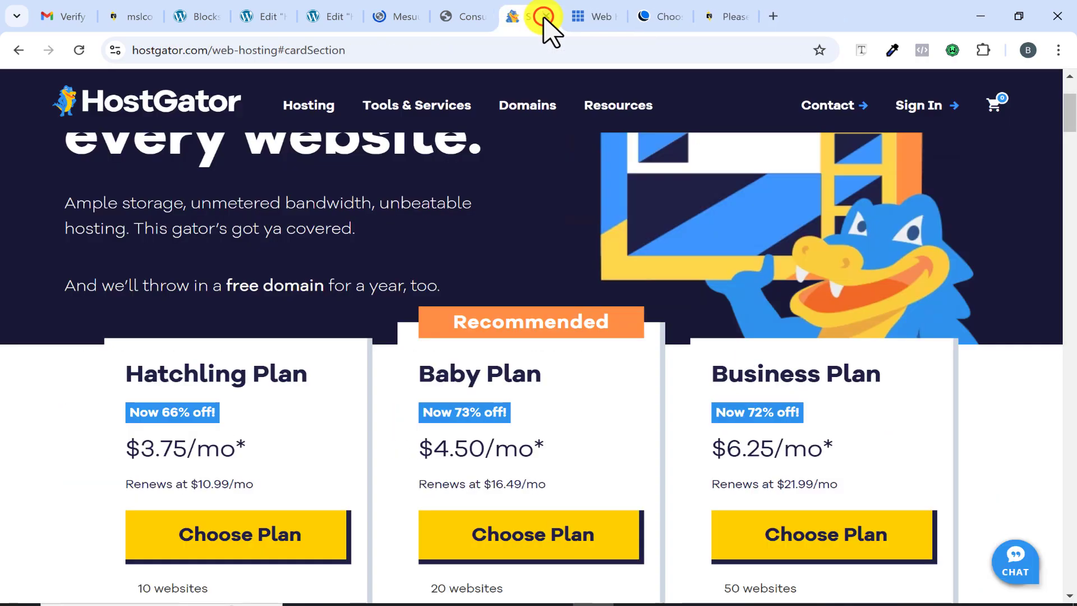
click(543, 16)
click(543, 16)
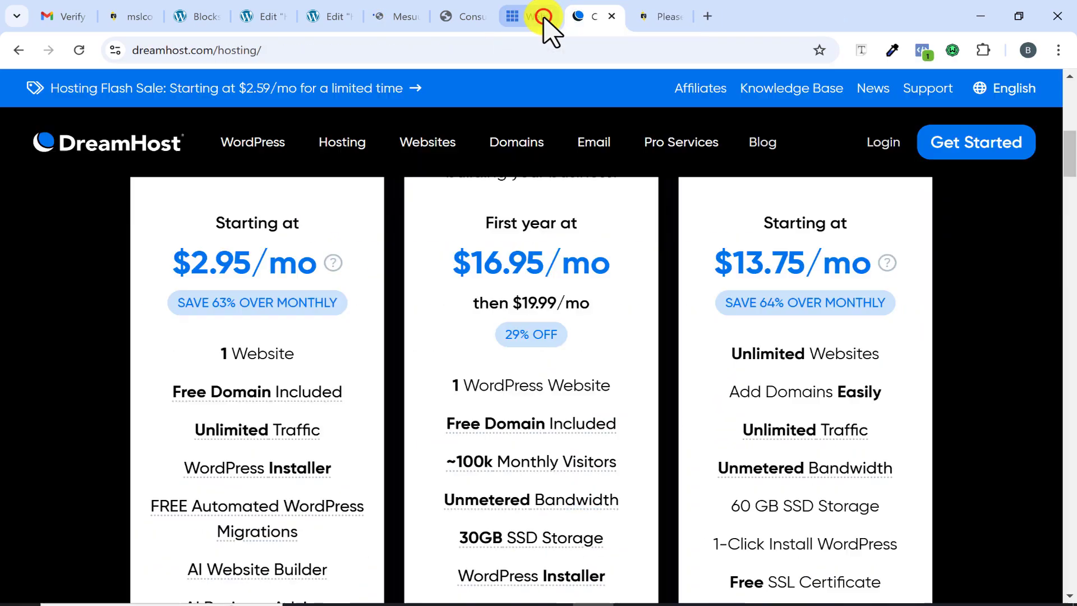
click(544, 16)
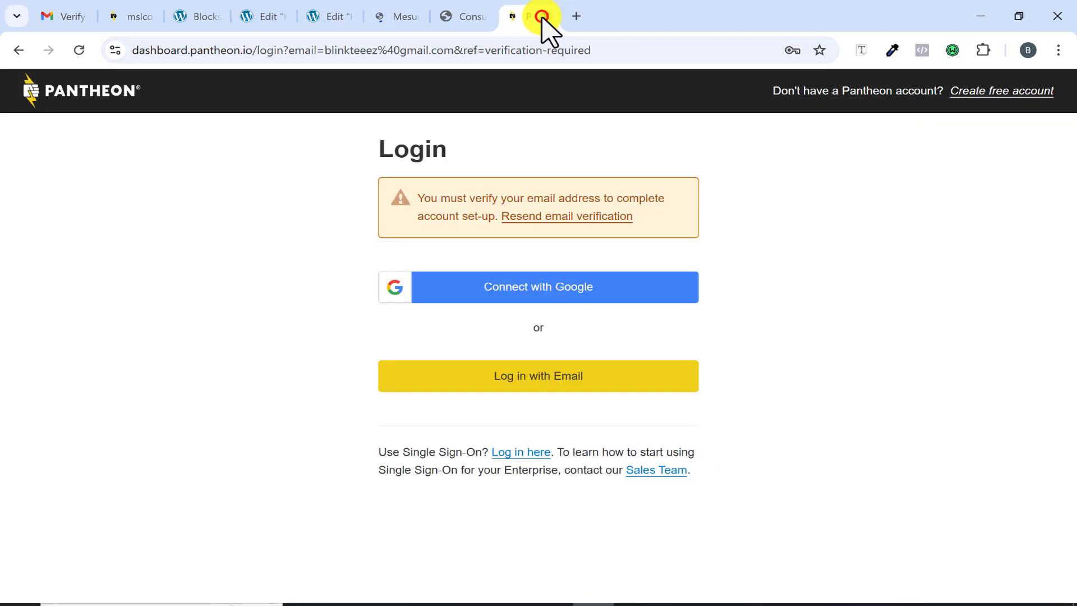
click(542, 16)
click(437, 17)
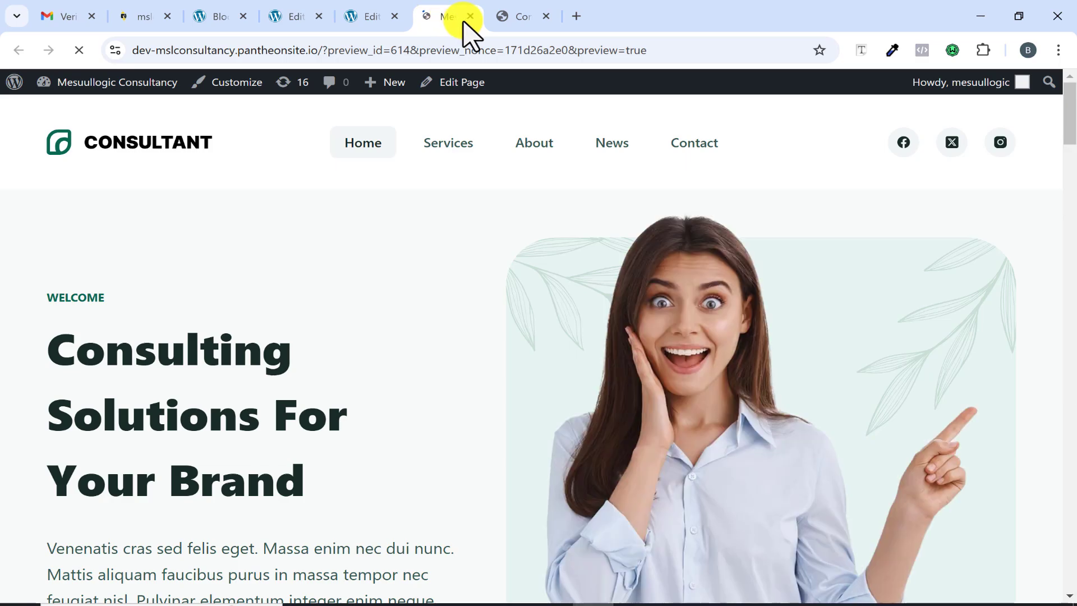
click(510, 17)
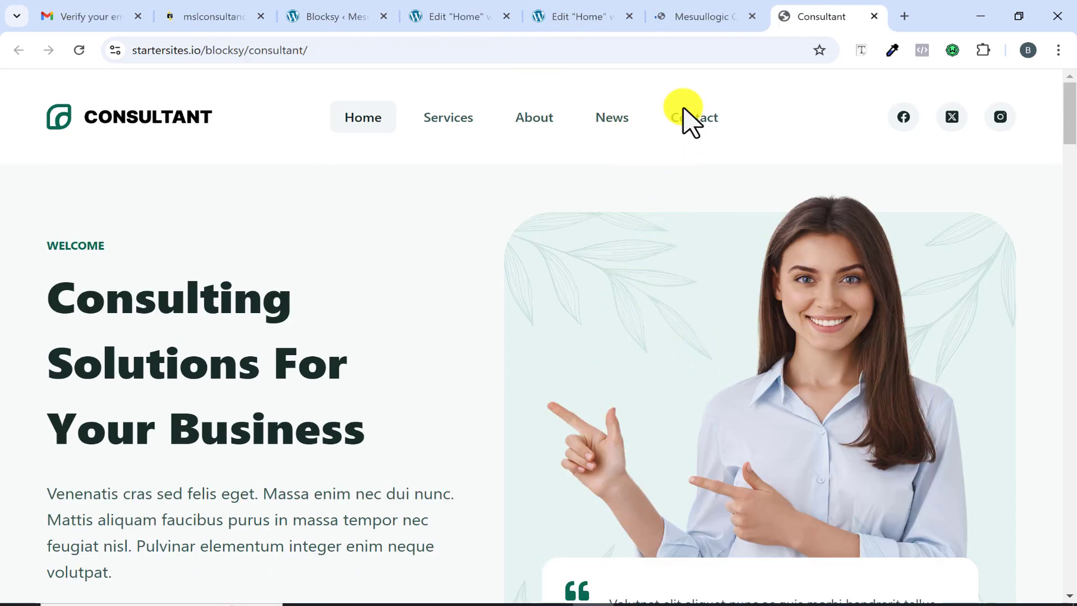
click(694, 15)
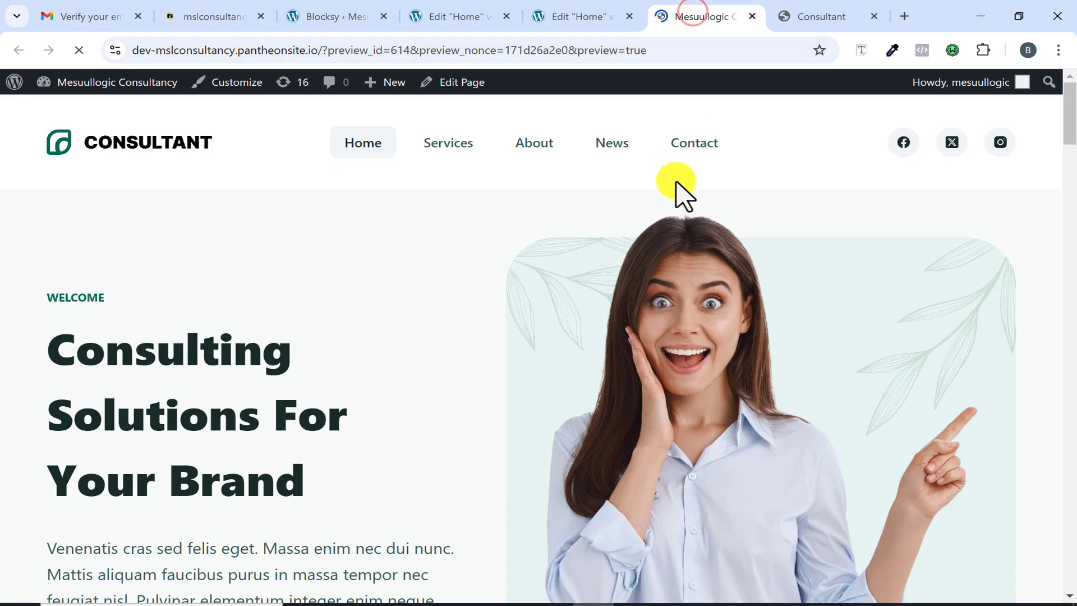
scroll(651, 375, down, 2)
scroll(651, 374, down, 10)
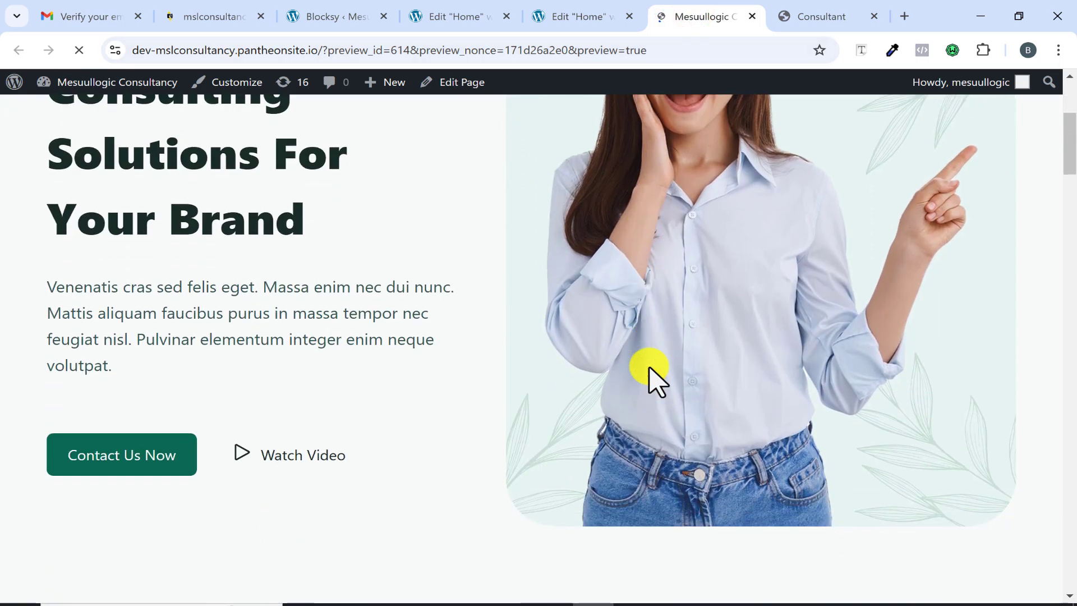
scroll(651, 375, down, 3)
scroll(650, 375, up, 15)
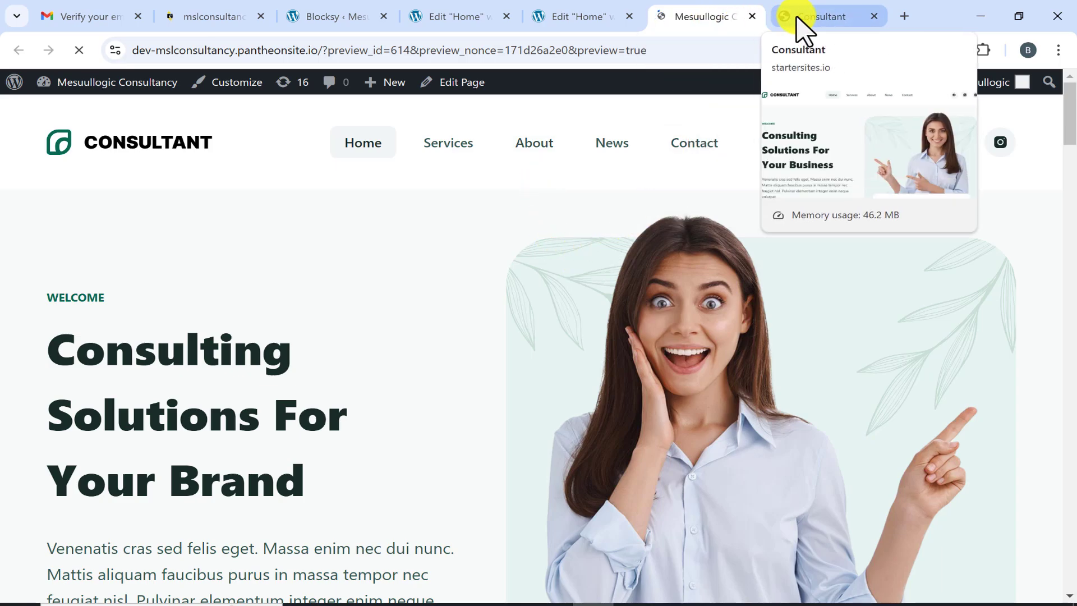
click(802, 29)
scroll(721, 311, down, 4)
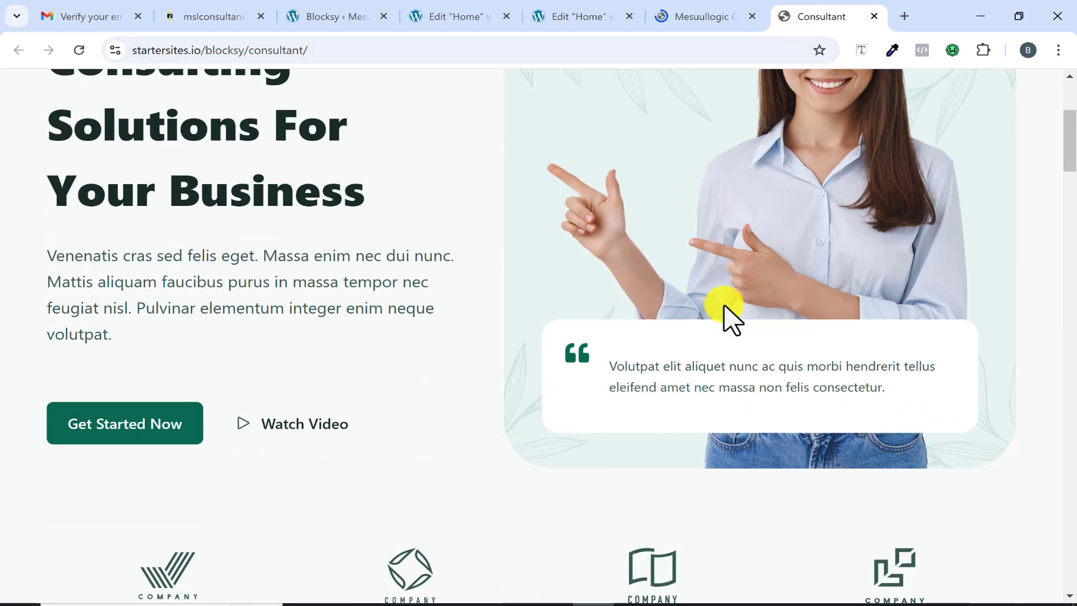
scroll(220, 230, up, 3)
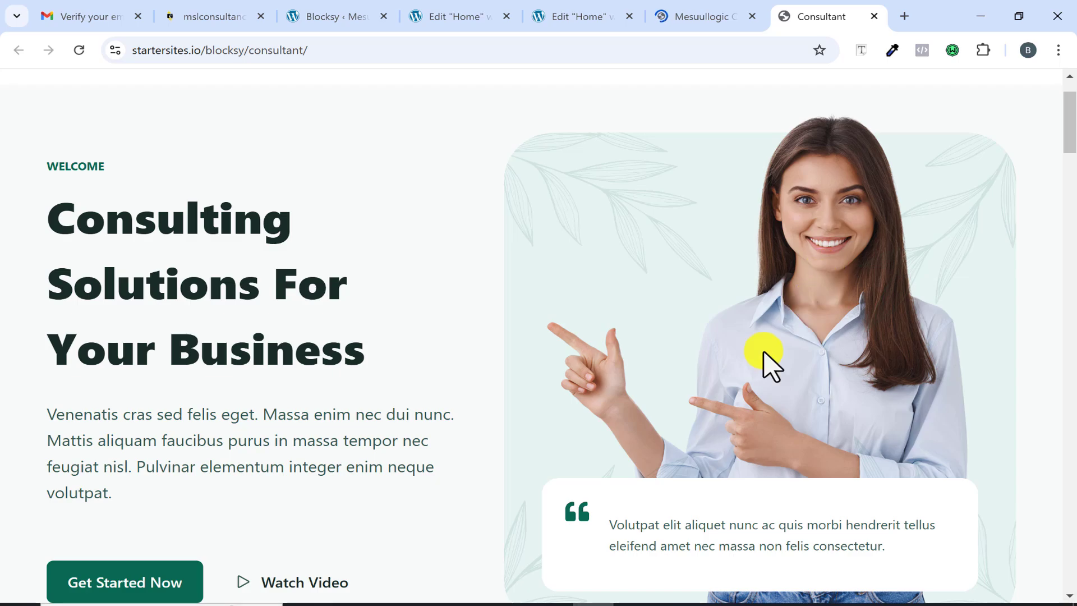
click(696, 17)
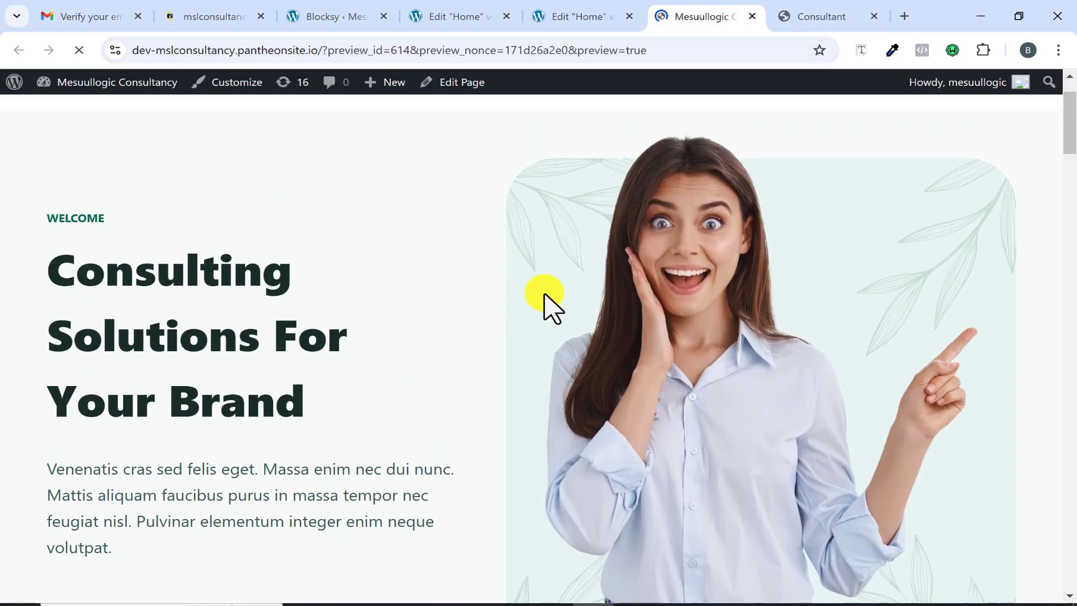
scroll(217, 301, down, 4)
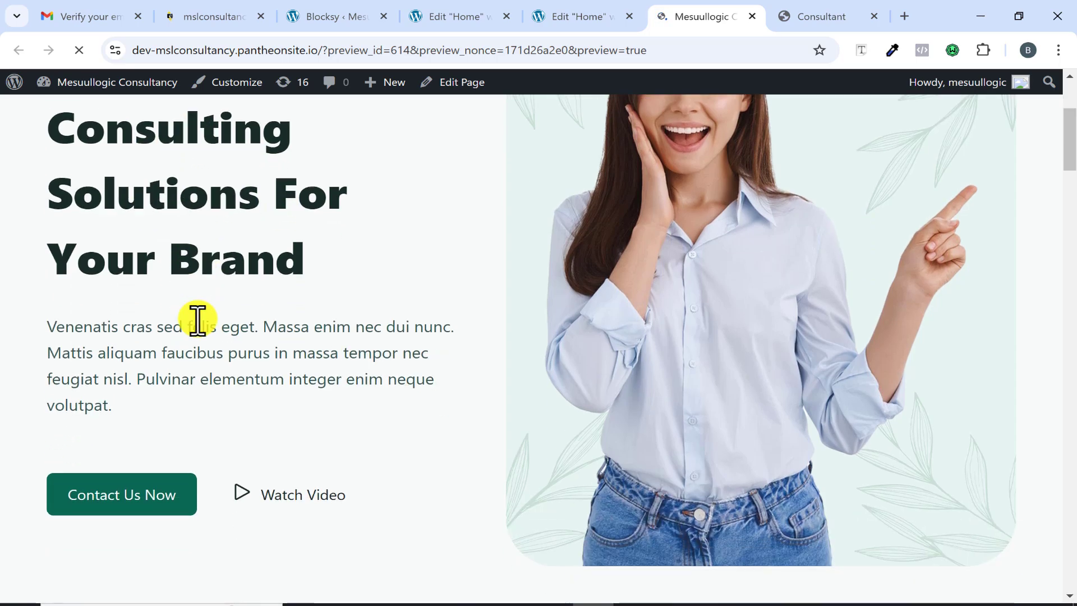
scroll(224, 257, up, 4)
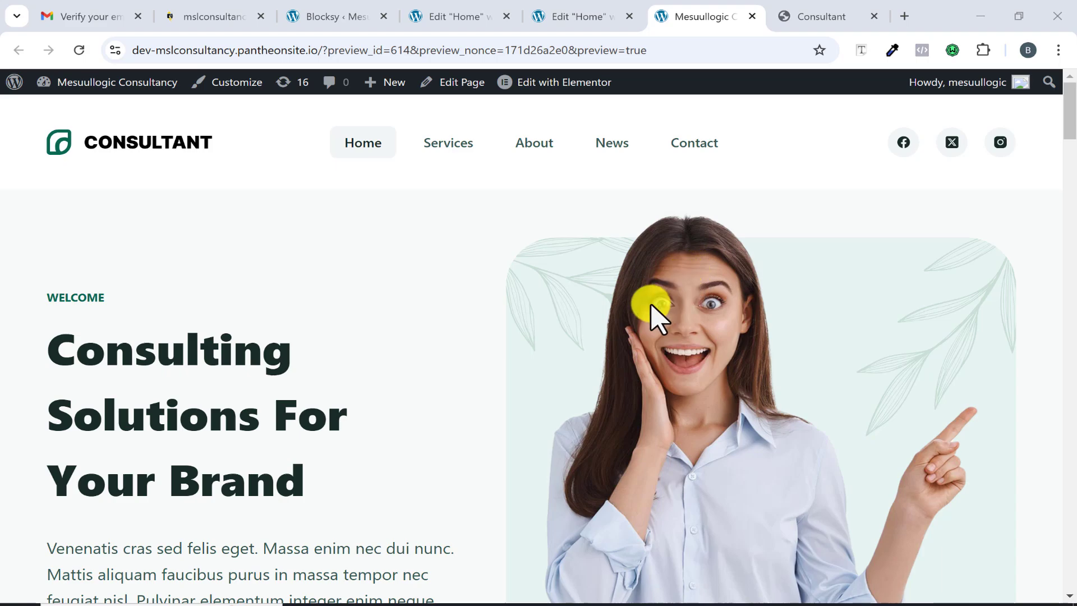
scroll(650, 305, down, 1)
scroll(651, 307, up, 1)
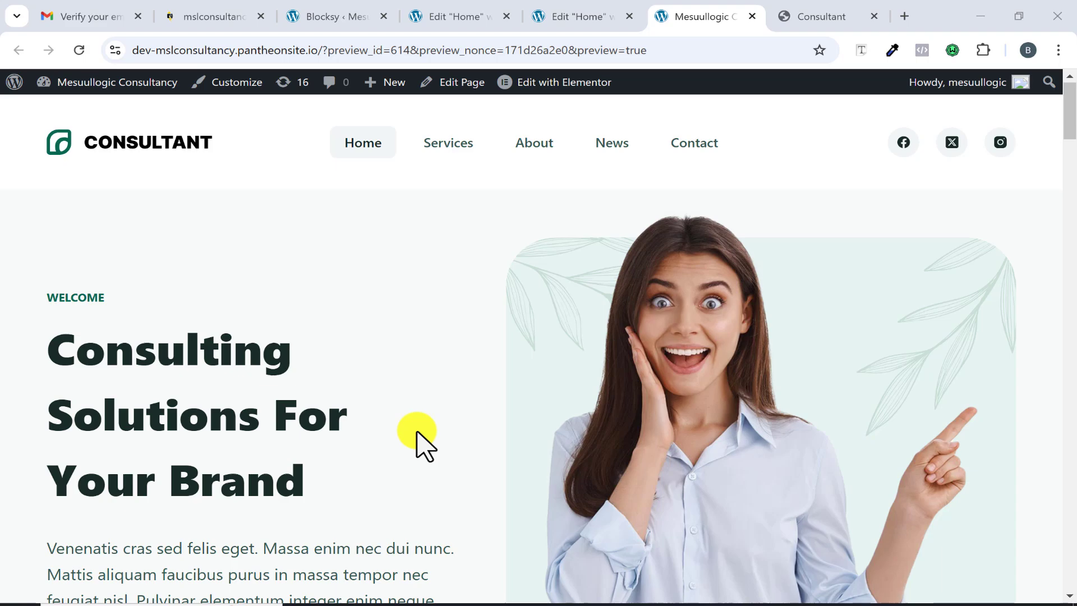
scroll(96, 288, down, 2)
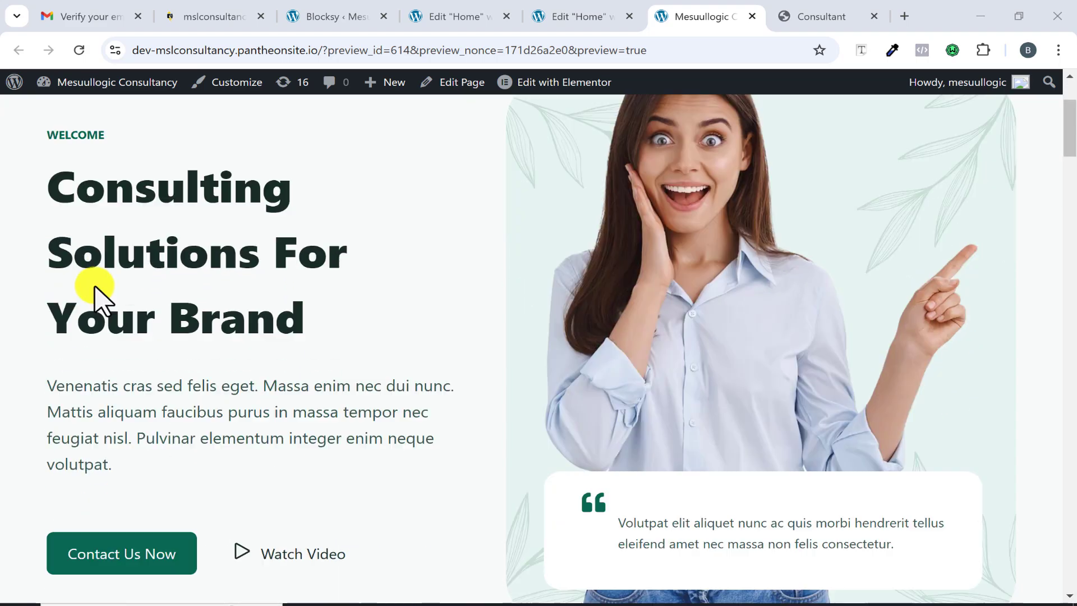
scroll(116, 303, up, 2)
scroll(111, 312, down, 10)
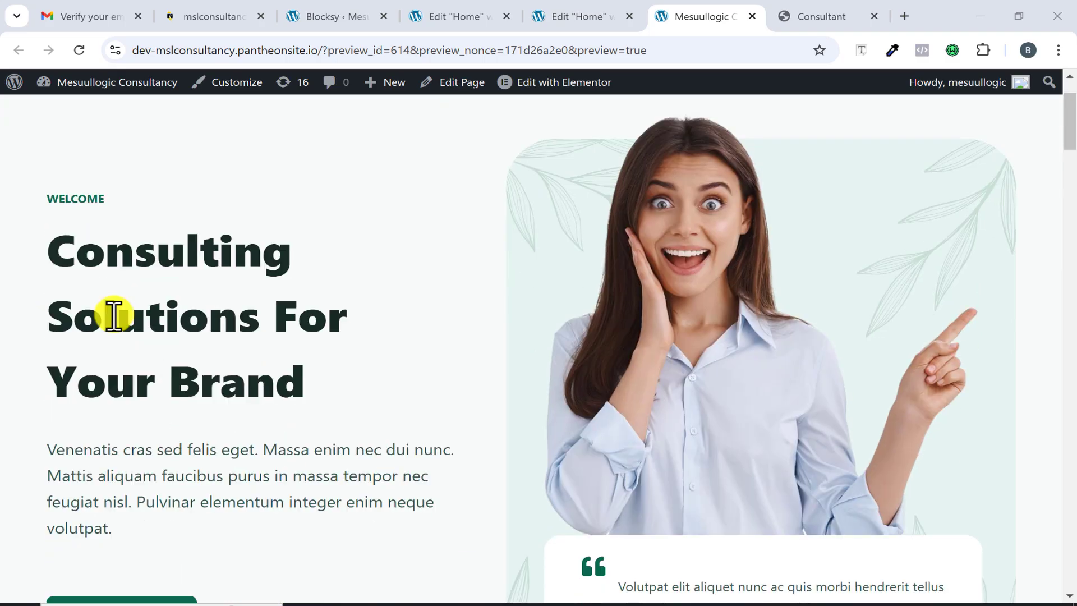
scroll(483, 458, down, 20)
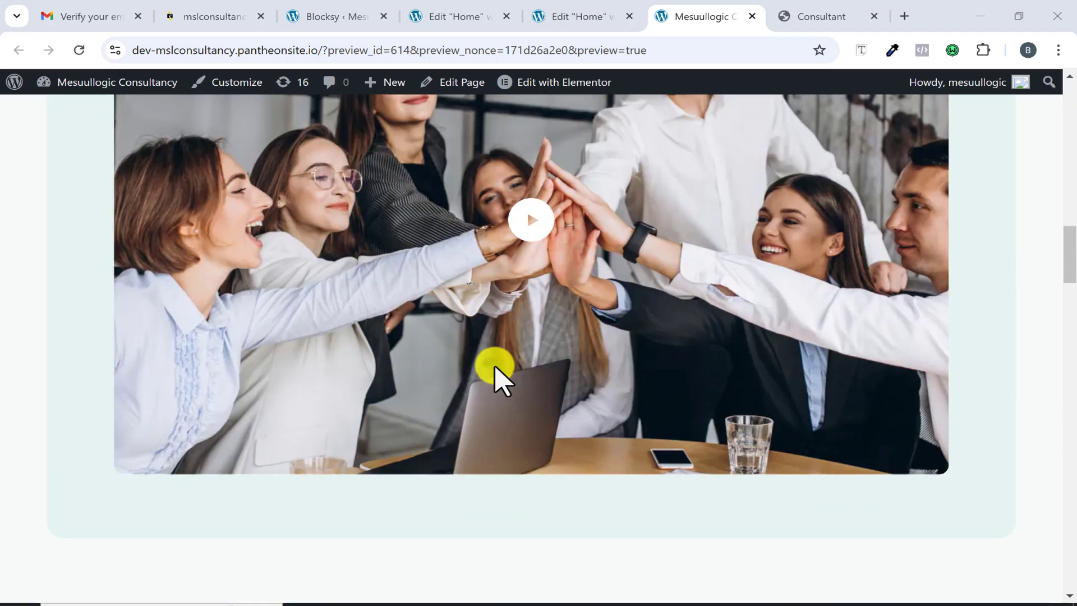
scroll(469, 342, down, 12)
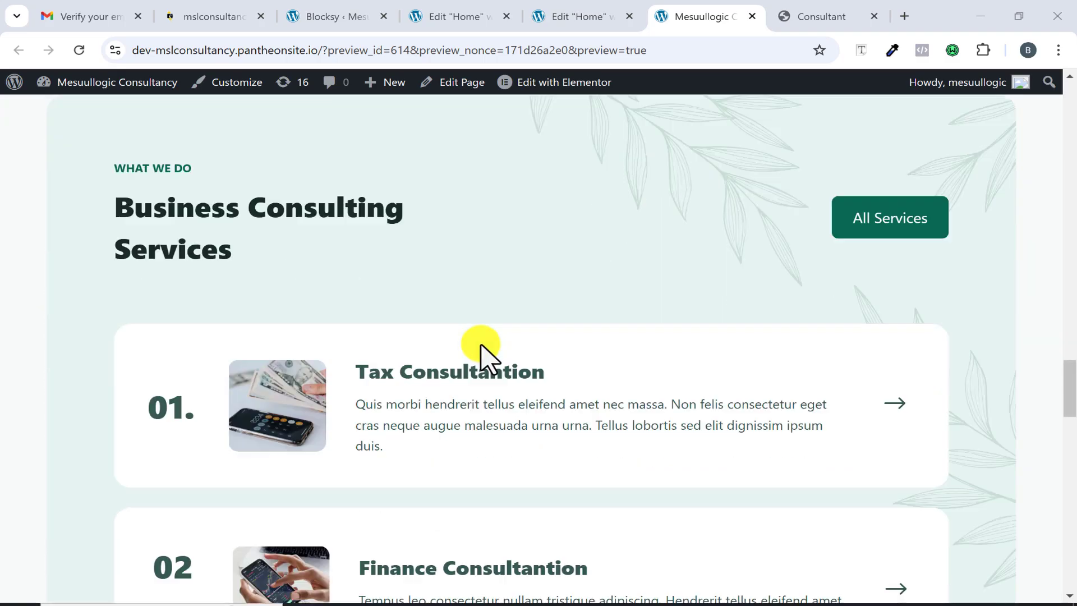
scroll(469, 241, down, 15)
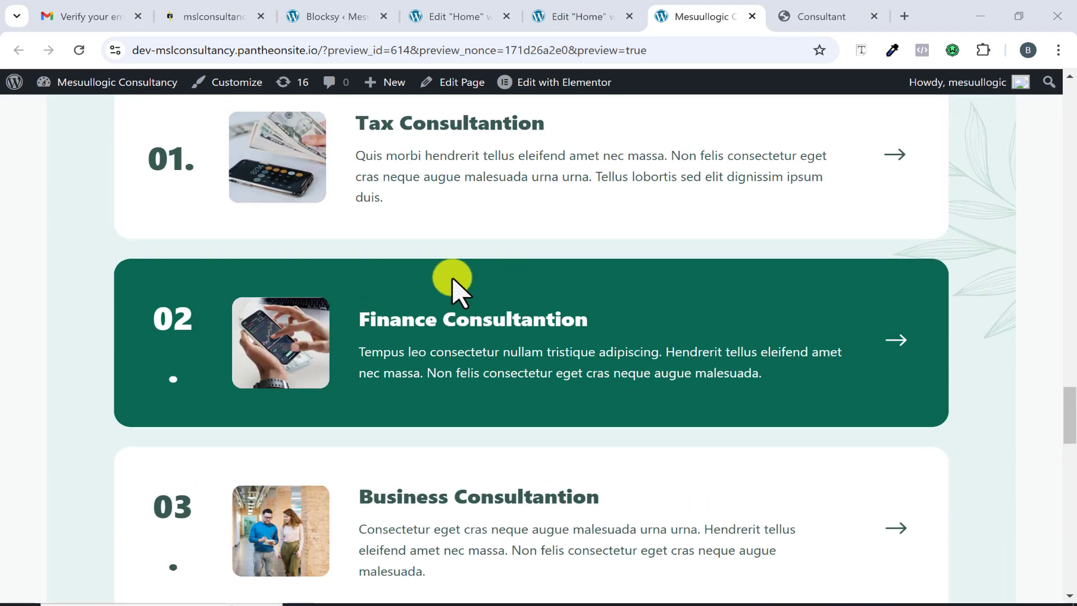
scroll(469, 308, down, 10)
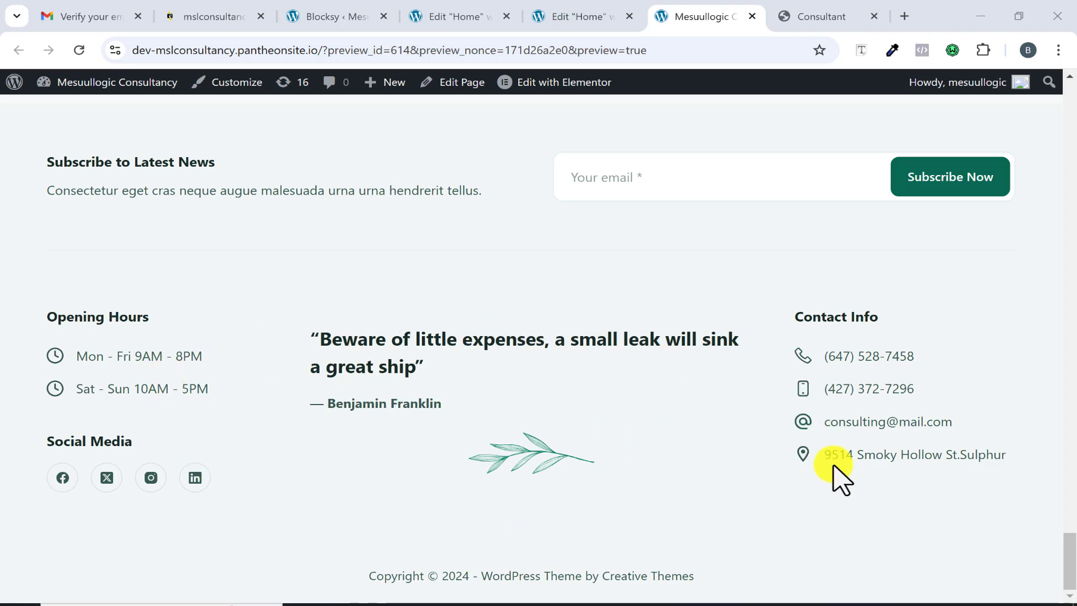
scroll(540, 451, up, 1)
scroll(540, 443, up, 15)
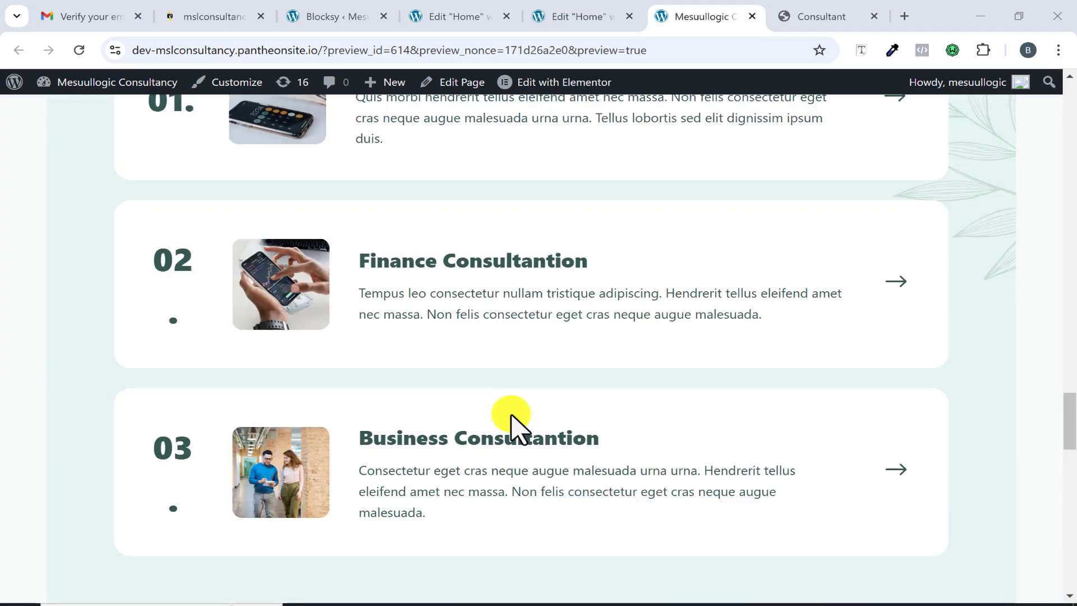
scroll(511, 420, up, 10)
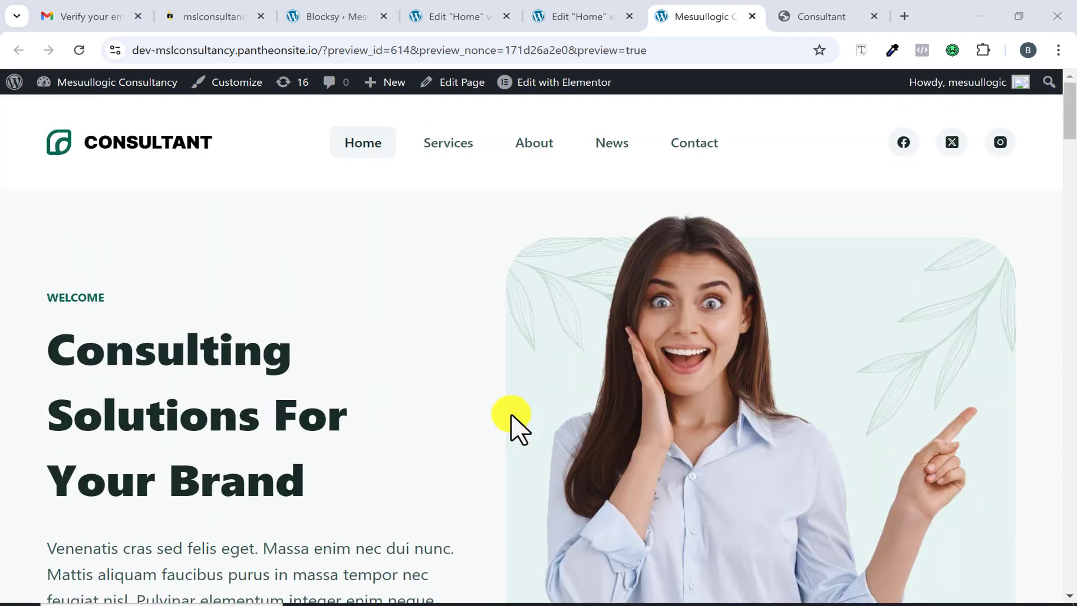
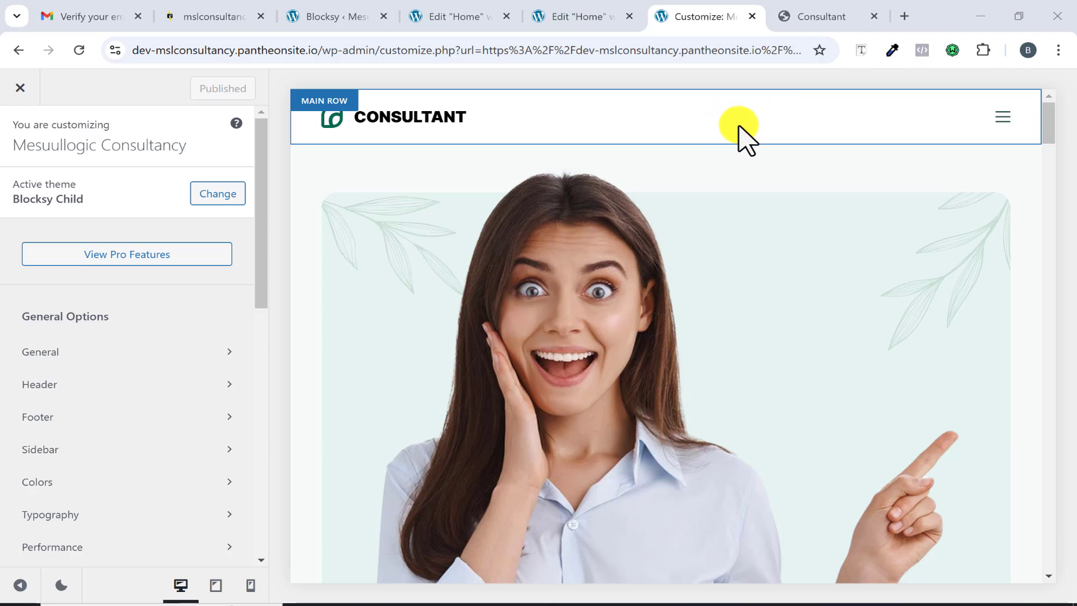
Step: Zoom the browser out to 90% so the full header, navigation and social icons show in the preview
click(1058, 52)
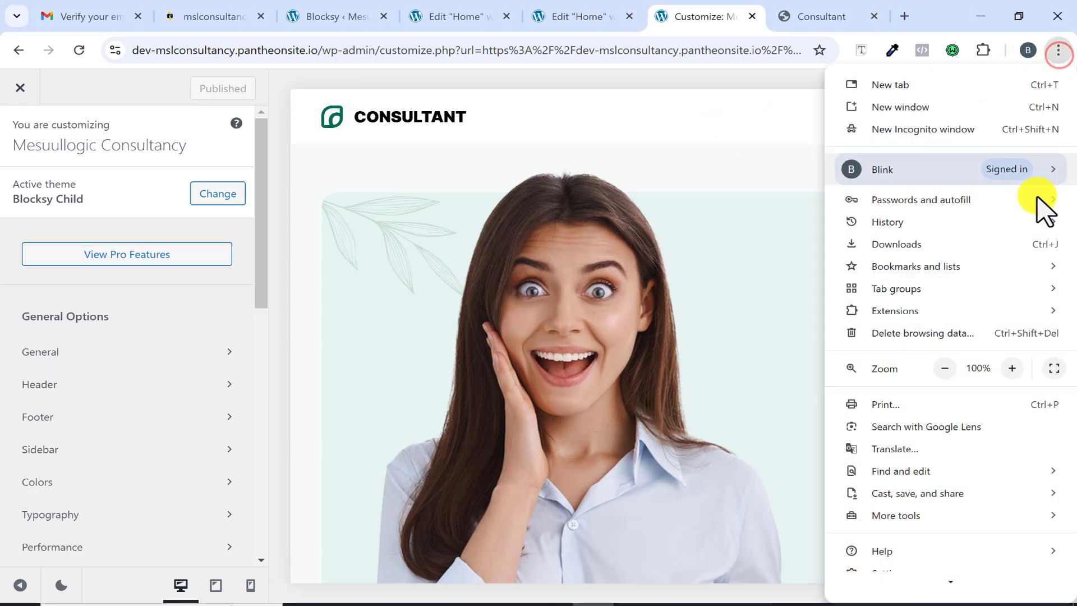
click(947, 369)
click(1058, 50)
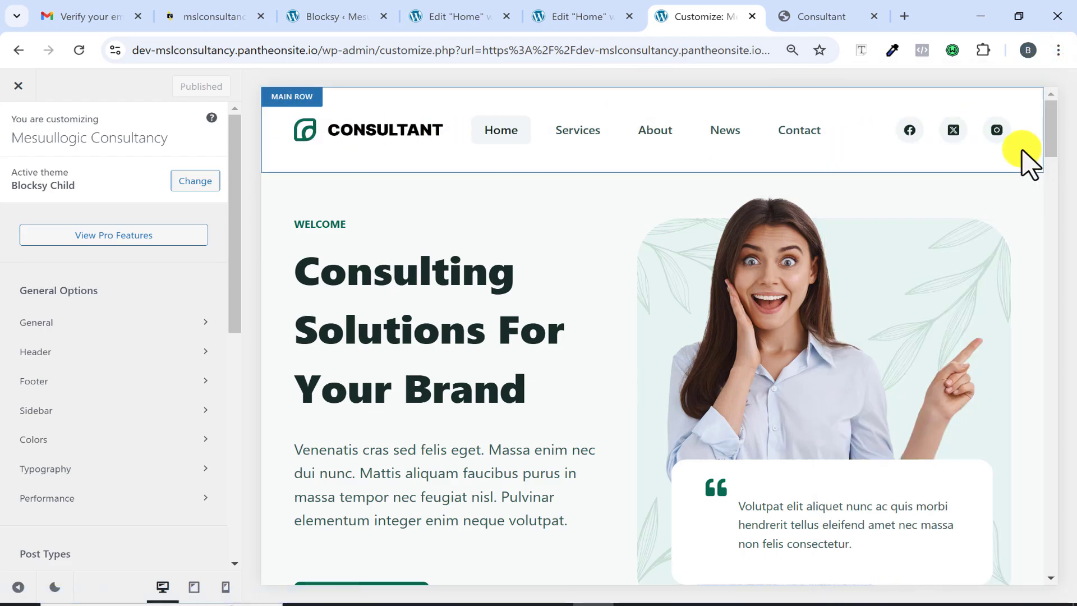
scroll(657, 241, down, 5)
scroll(654, 236, up, 3)
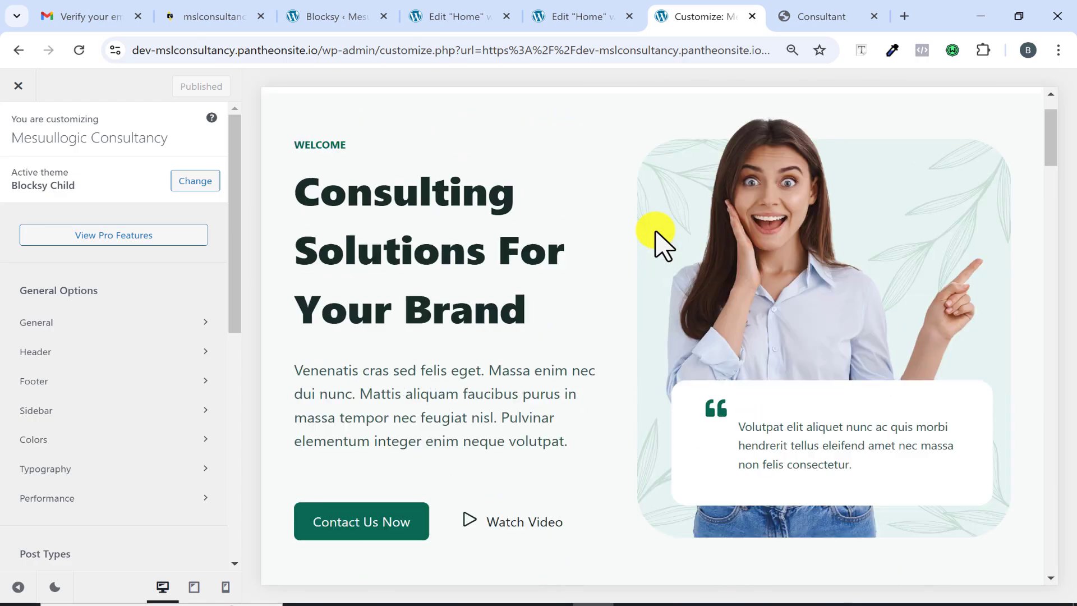
scroll(657, 241, up, 2)
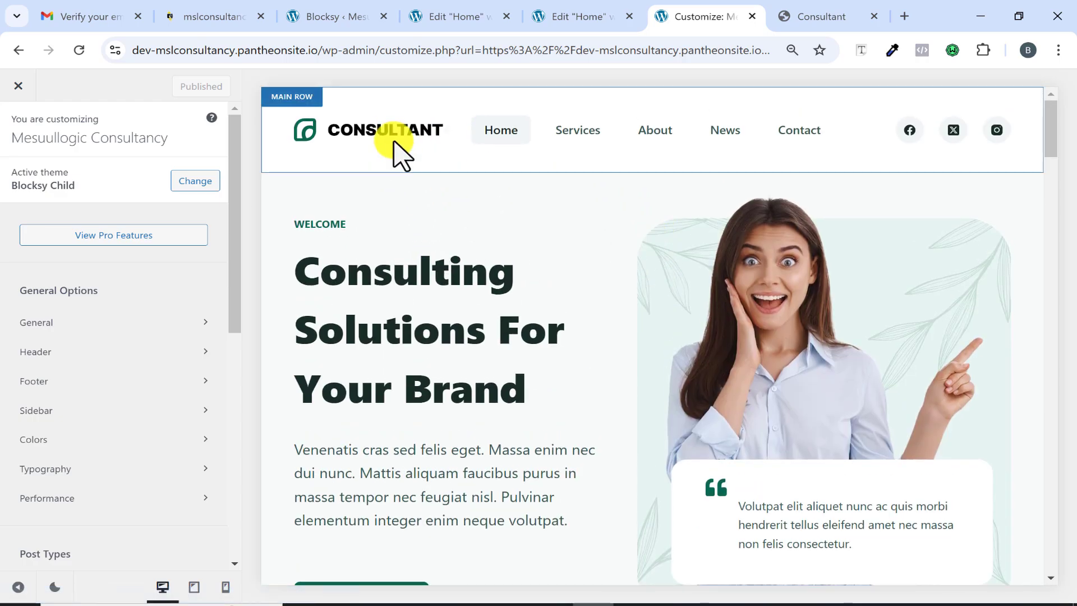
Step: Open the header Logo settings and its media picker, then close it, keeping the CONSULTANT logo
click(463, 132)
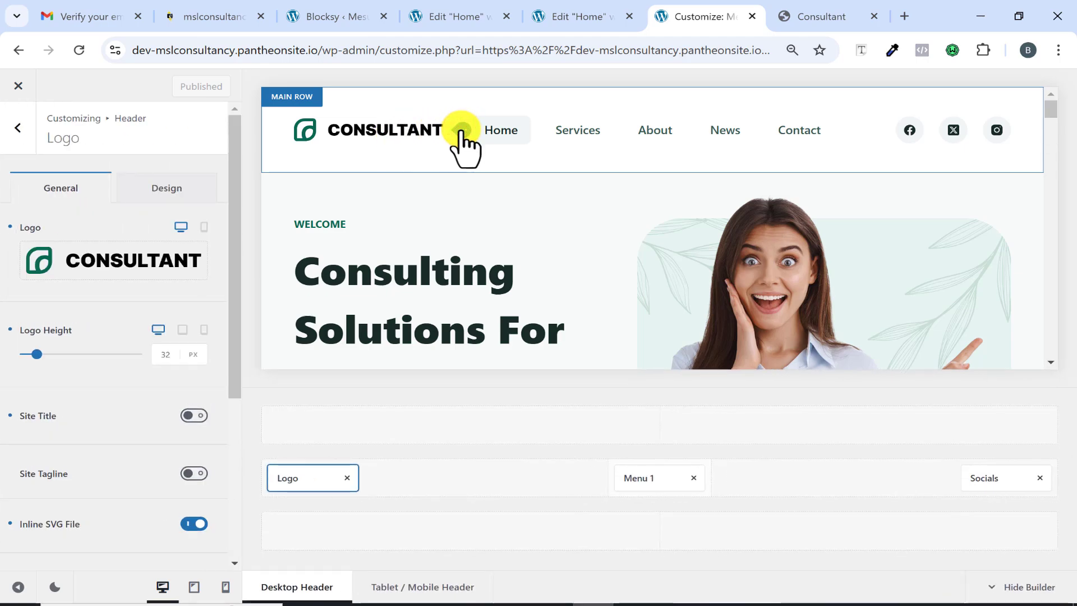
mouse_move(132, 260)
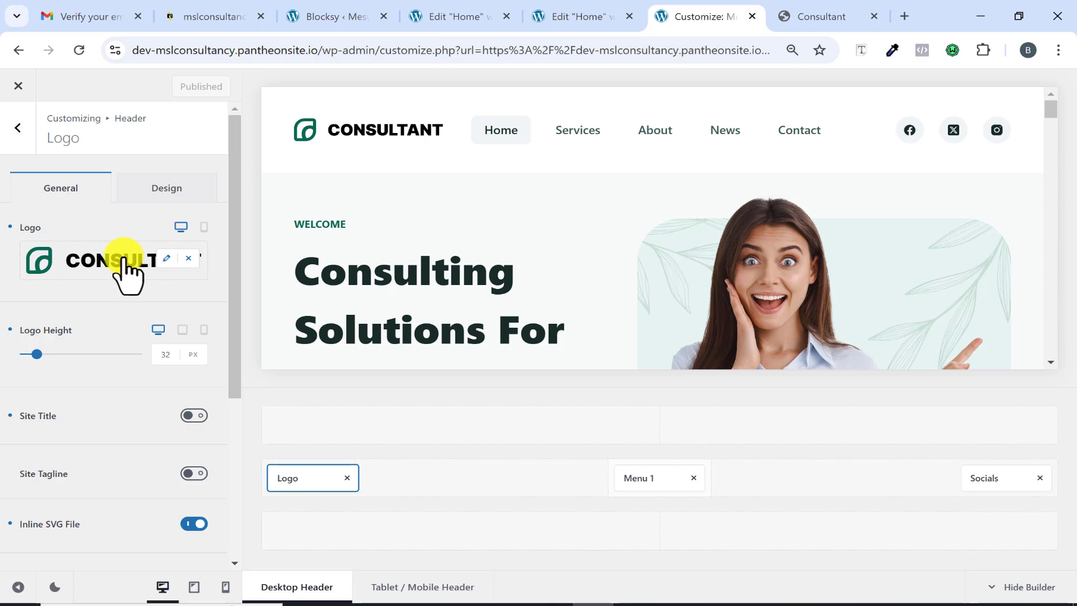
click(163, 258)
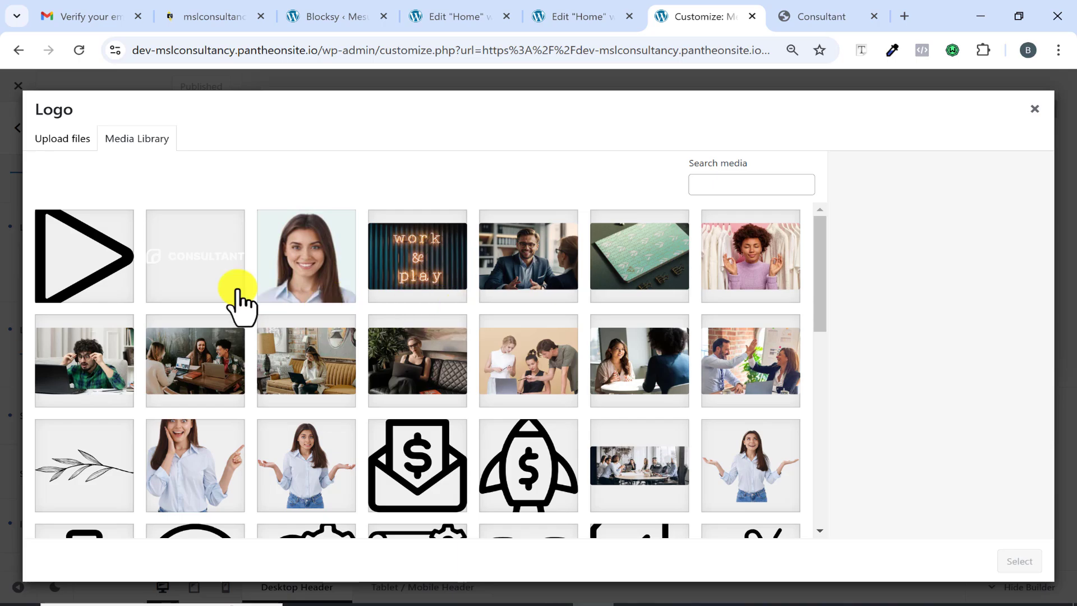
click(61, 140)
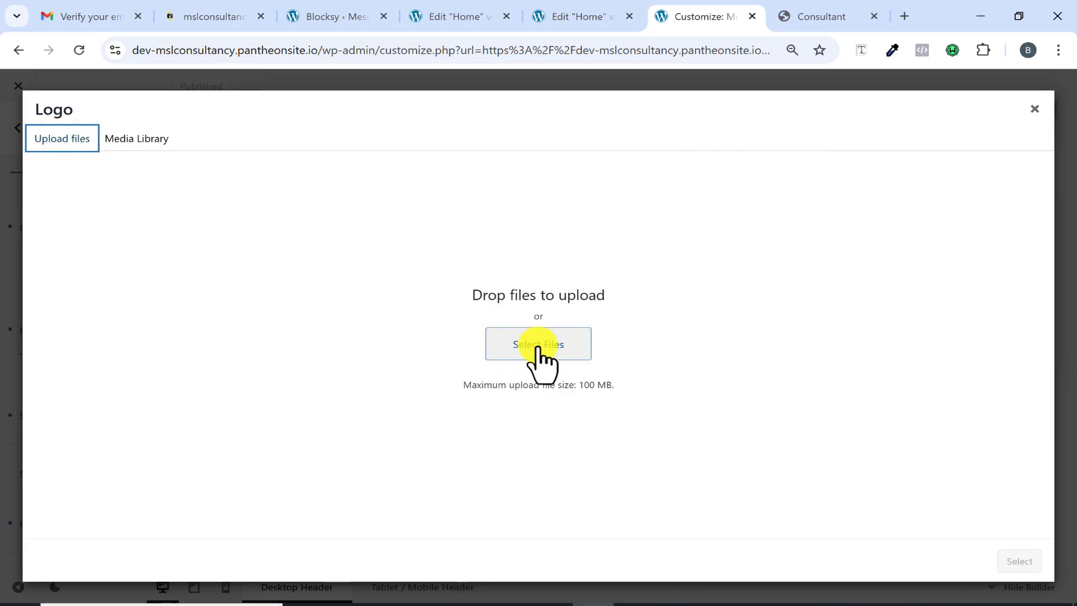
click(1034, 109)
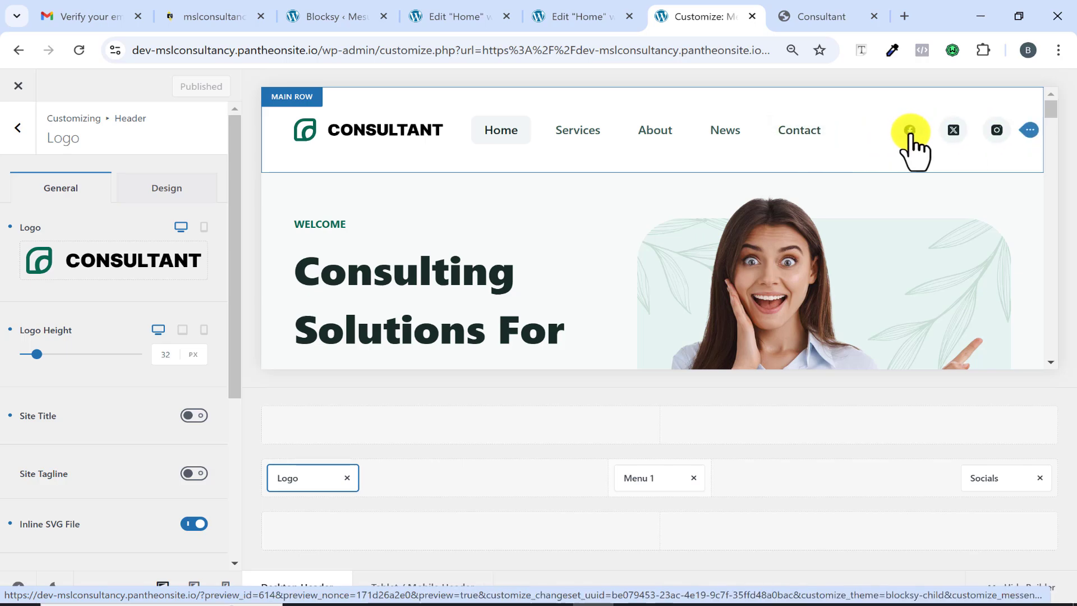
Step: Open the header Socials settings (Facebook, X, Instagram) and scroll the preview to the footer copyright bar
click(1027, 130)
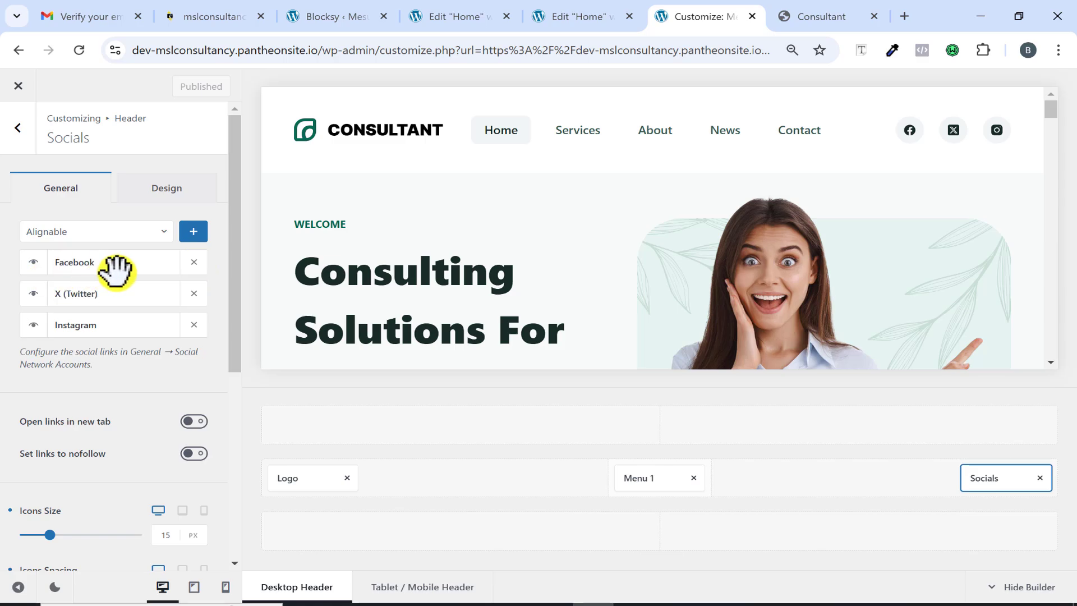
scroll(168, 320, down, 2)
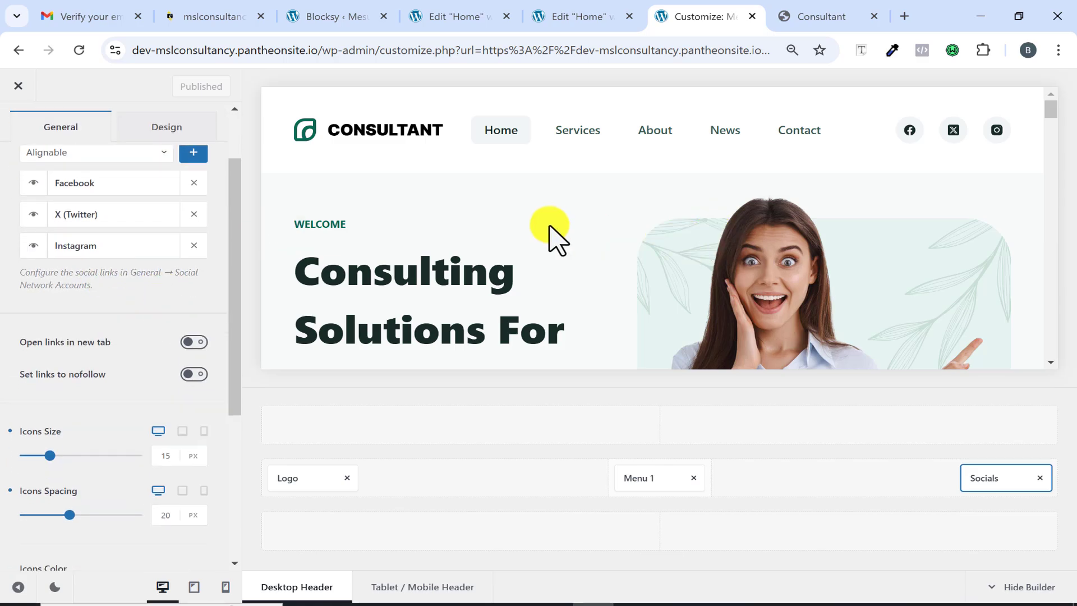
scroll(551, 229, down, 15)
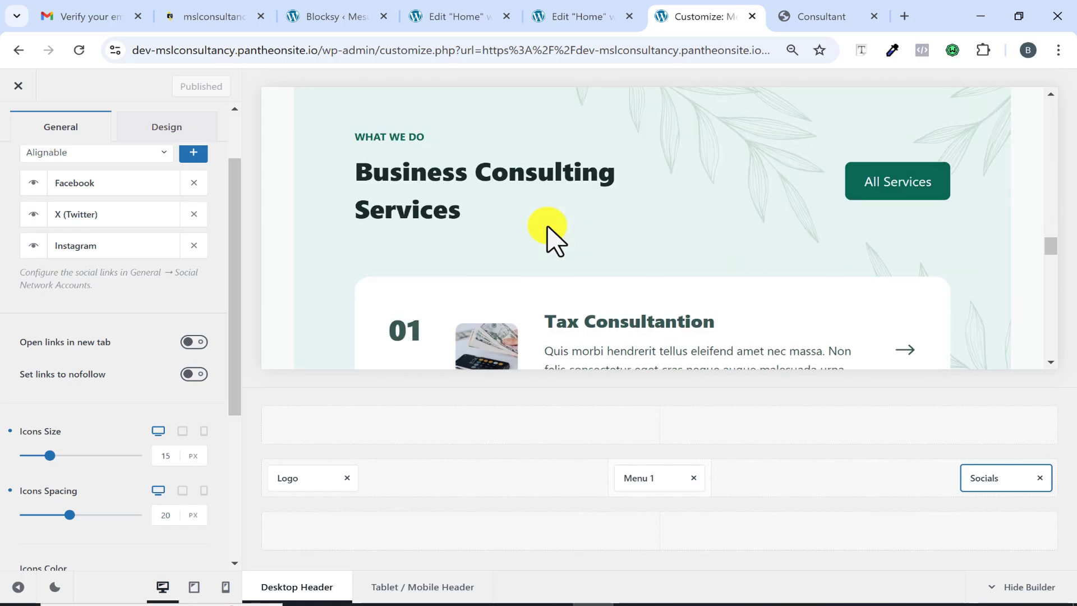
scroll(548, 247, down, 12)
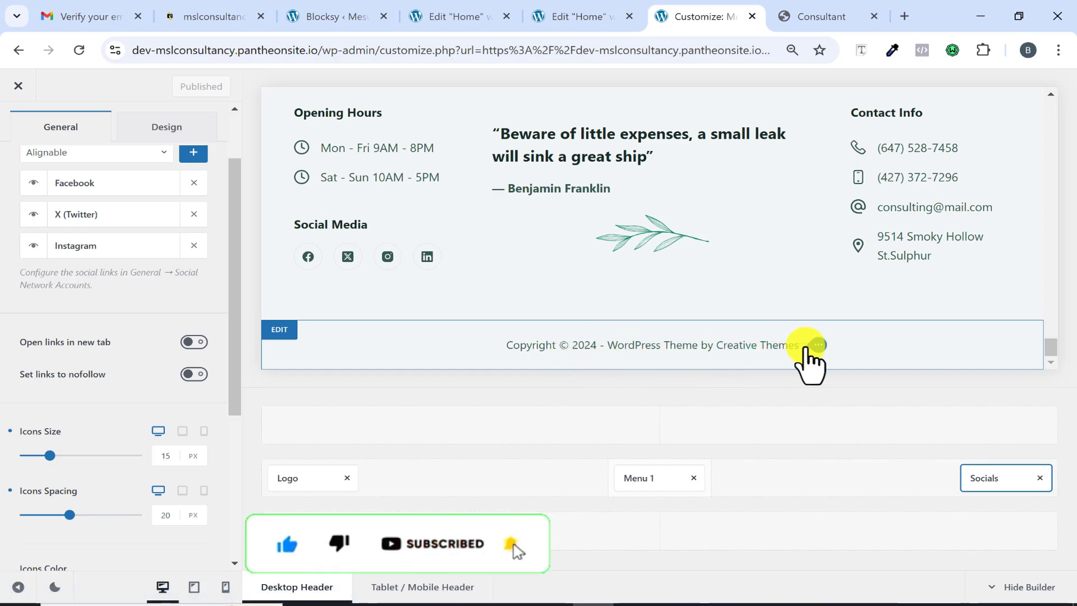
Step: Replace the footer copyright with 'Copyright © 2024. Designed wiith love by Mesuullogic Agency.'
click(817, 345)
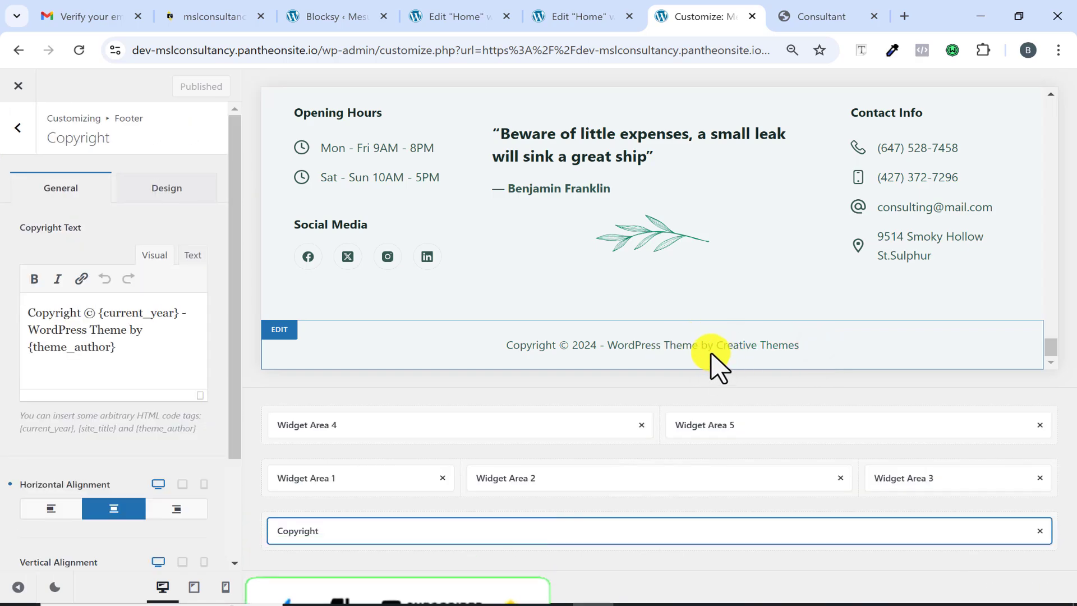
drag(121, 352, 100, 319)
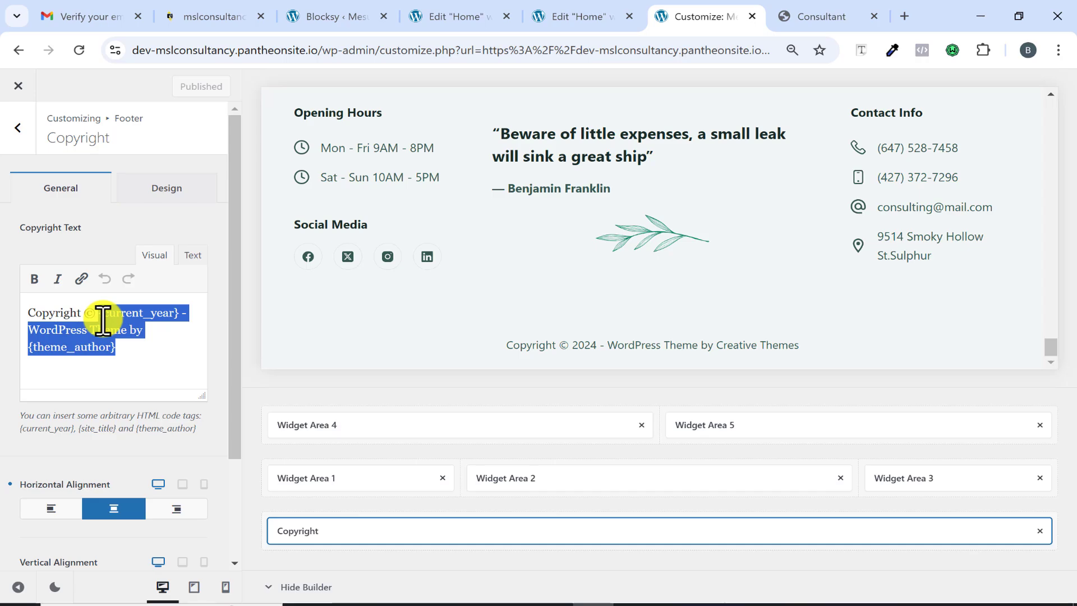
text(2024. Designed wiith)
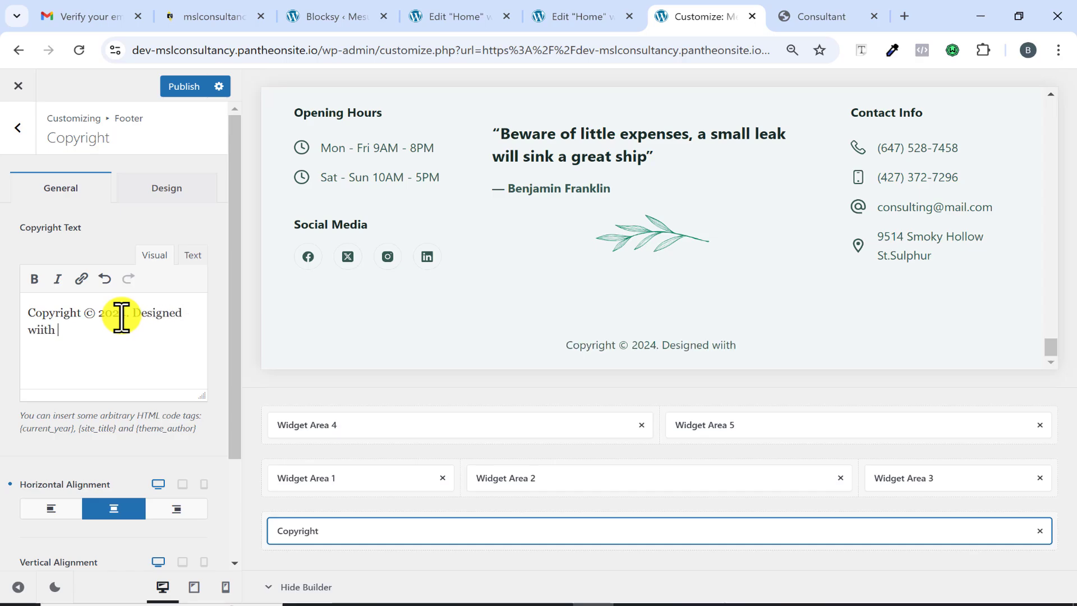
text(love n)
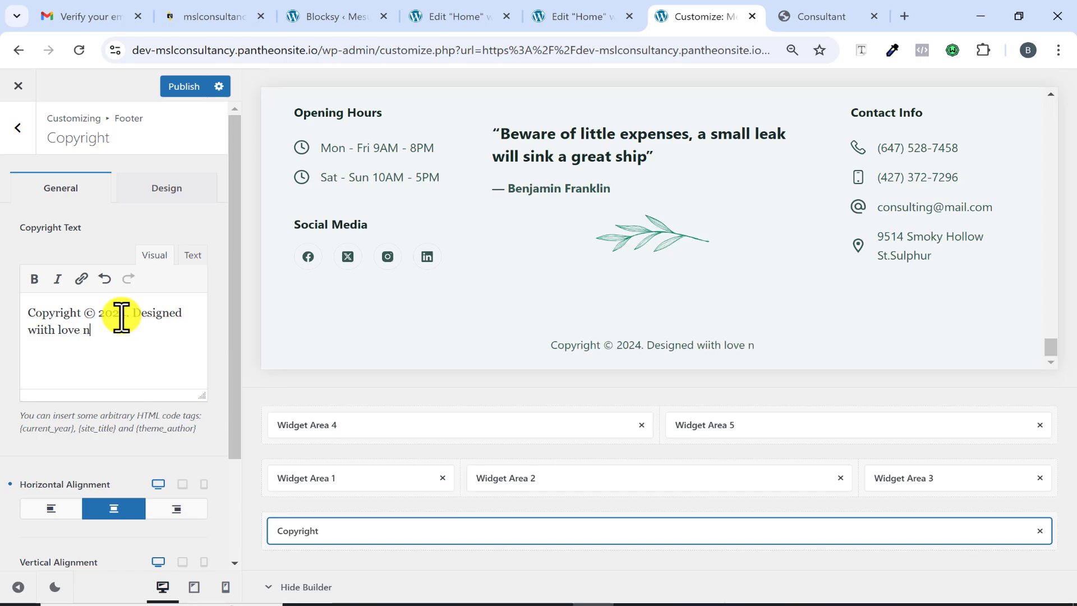
key(BackSpace)
text(by M)
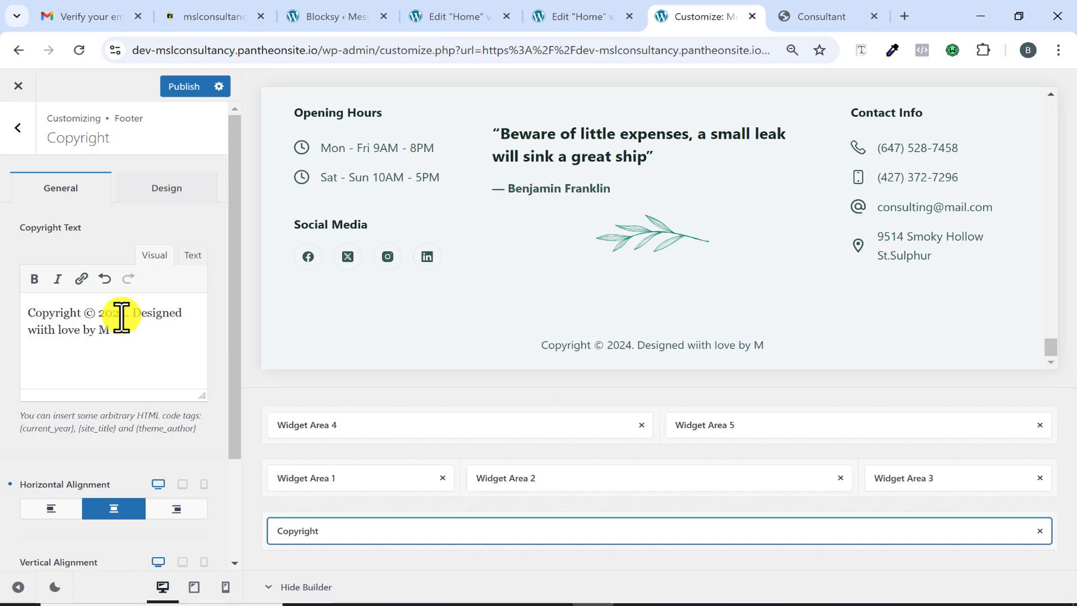
text(esuullog)
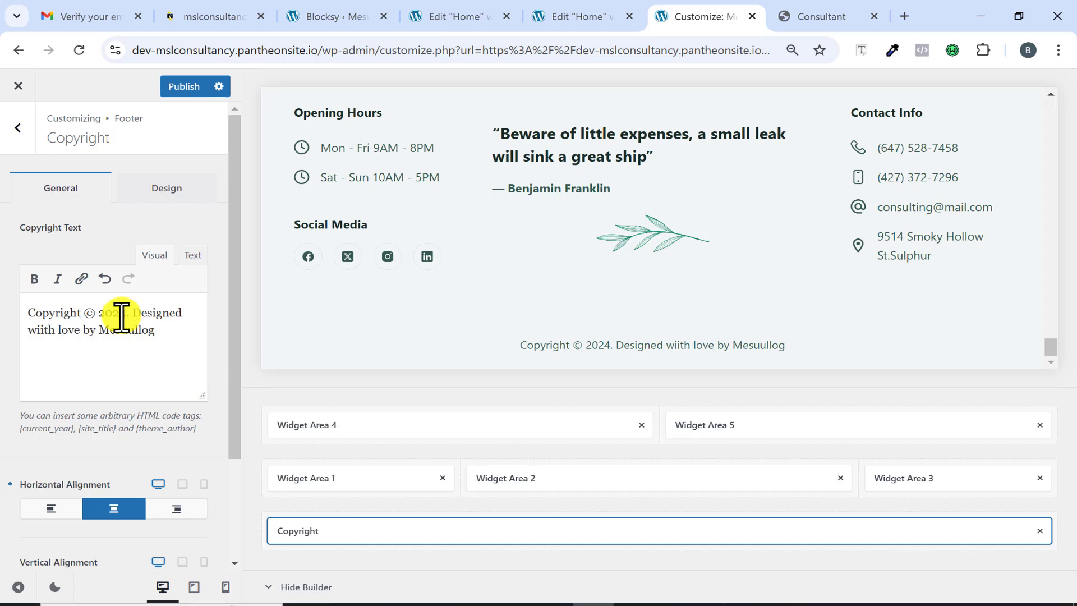
text(ic Agen)
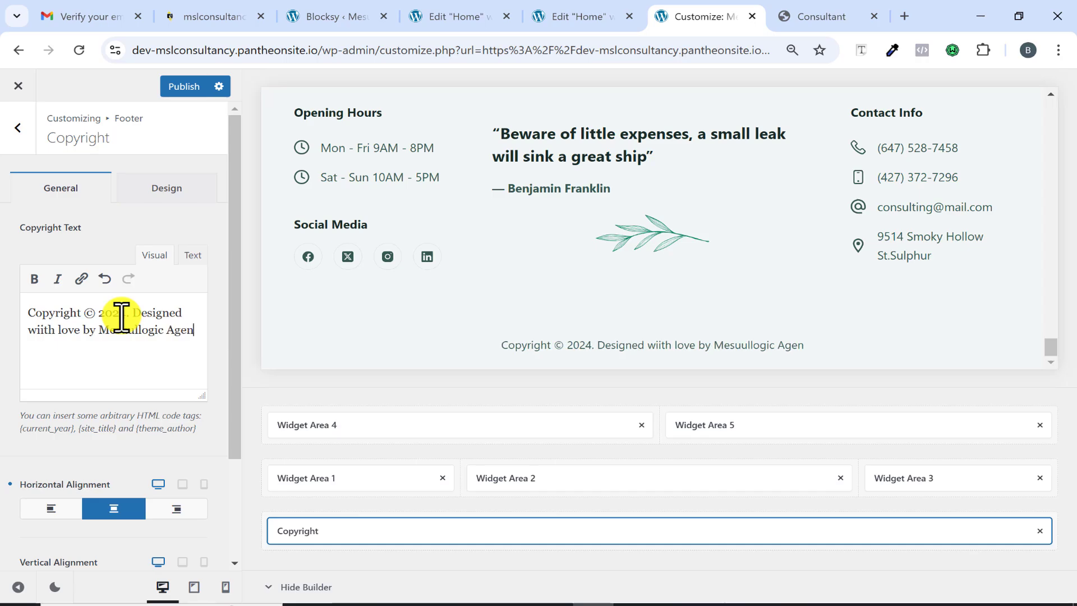
text(cy)
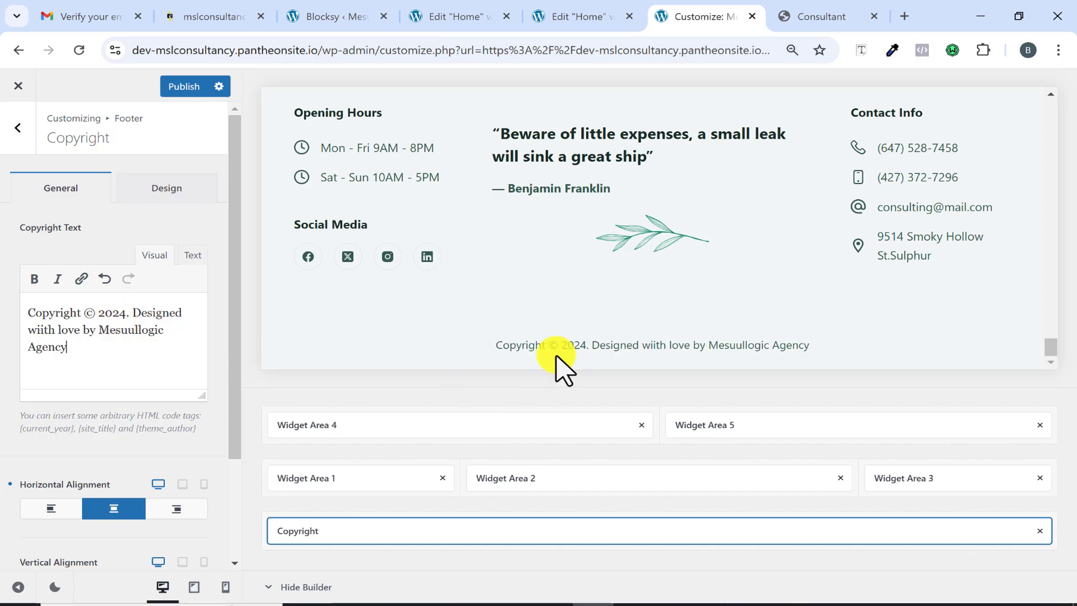
text(.)
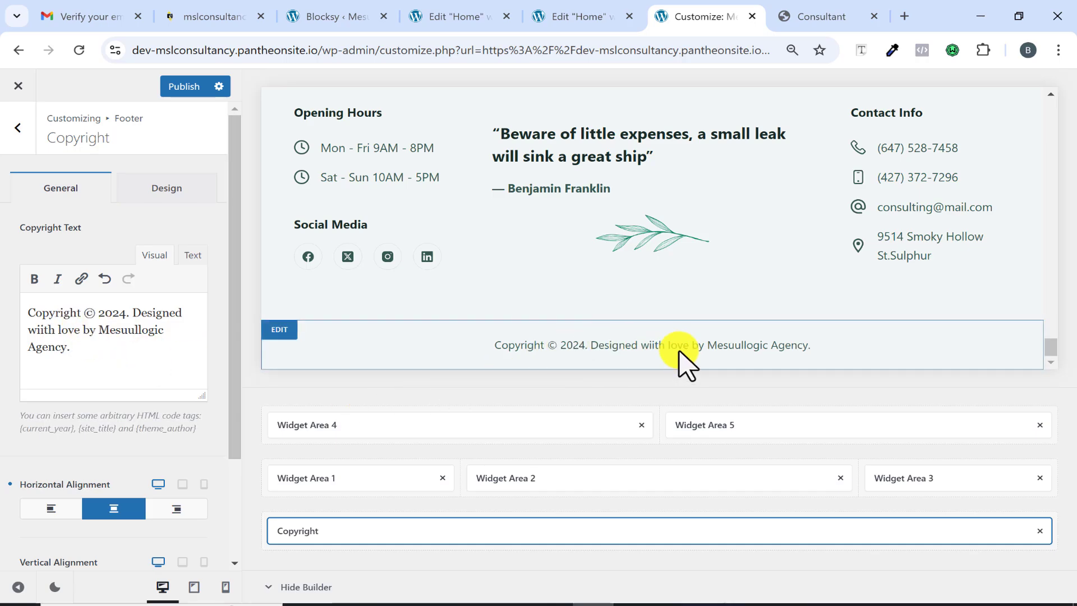
Step: Inspect the footer's Contact Info widget area, then the quote widget area and its quote block
scroll(678, 350, up, 2)
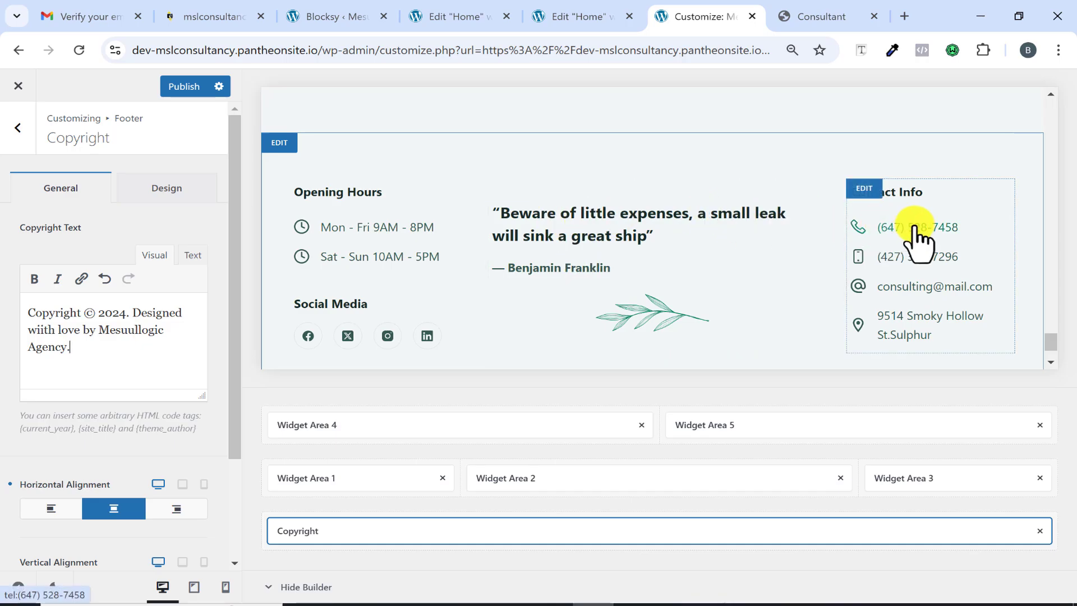
click(867, 193)
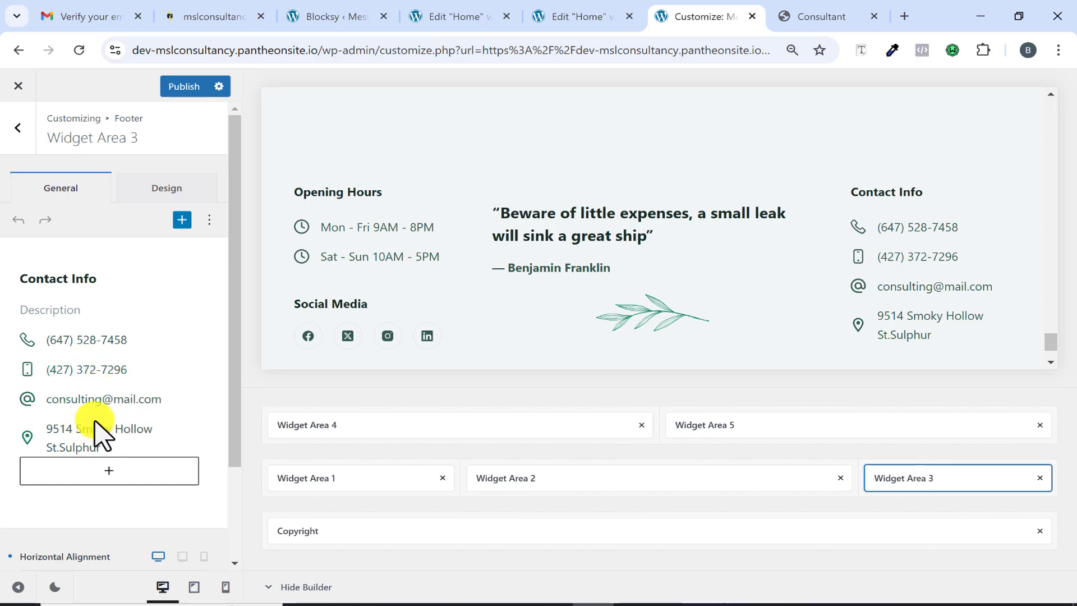
scroll(68, 342, down, 2)
scroll(68, 350, up, 2)
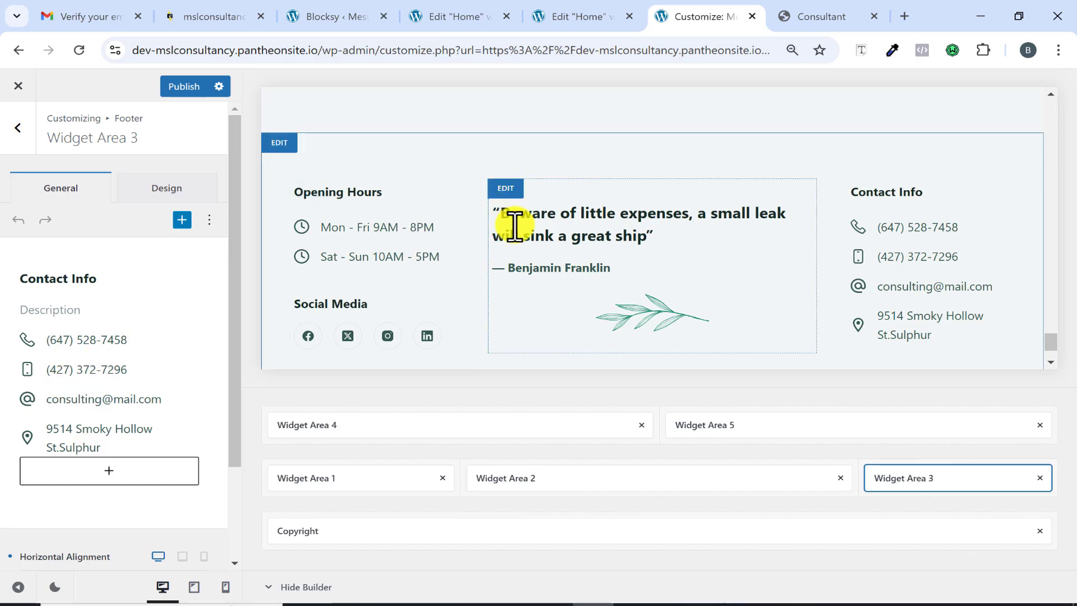
click(505, 191)
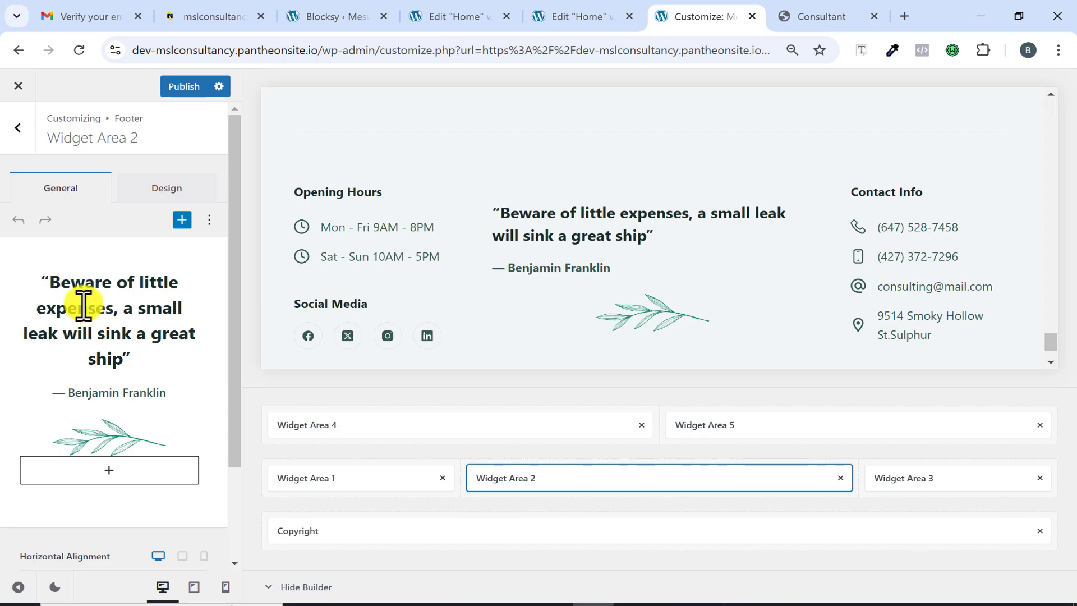
click(51, 284)
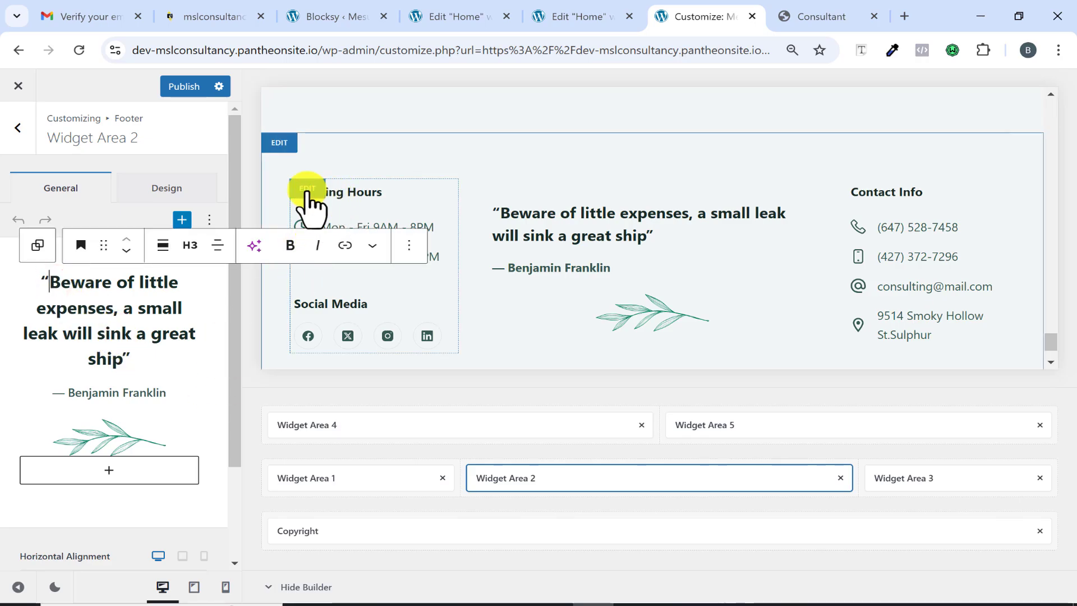
Step: Open footer Widget Area 1 and select its Opening Hours list block
click(307, 190)
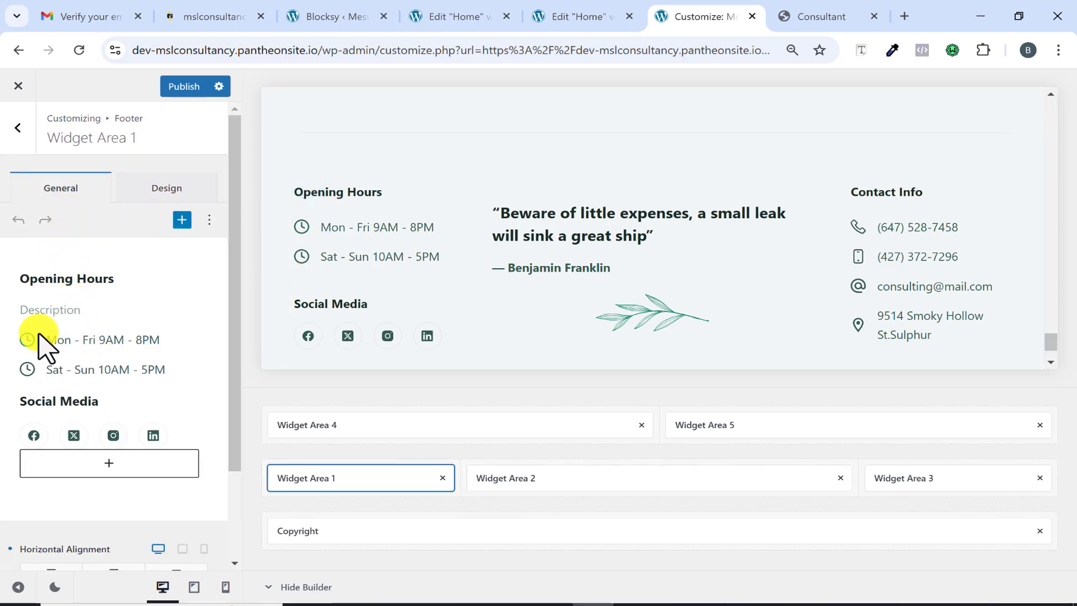
click(59, 343)
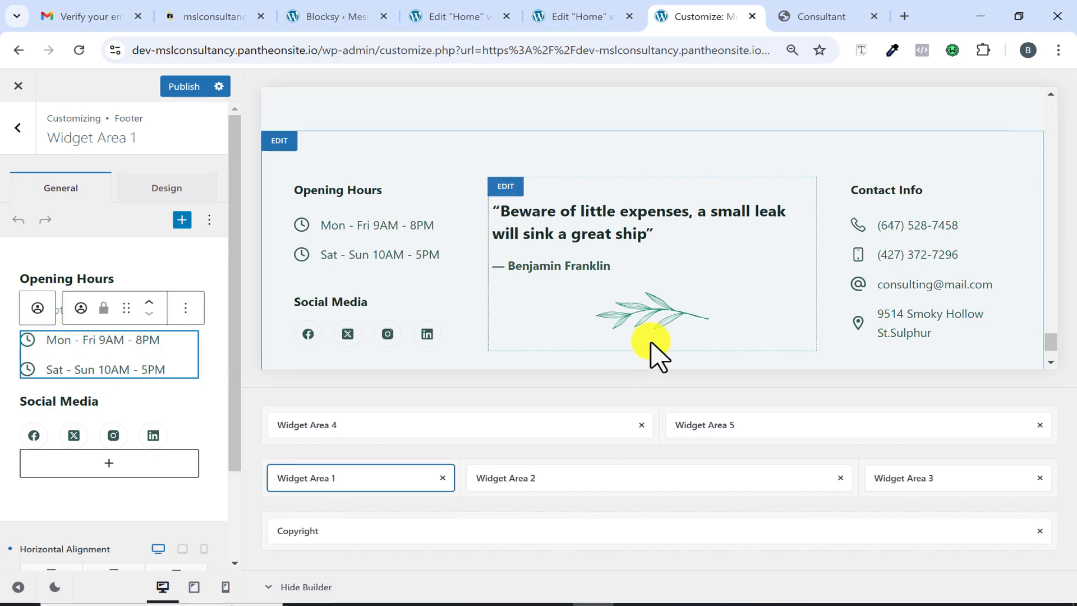
scroll(650, 353, down, 2)
scroll(411, 337, up, 10)
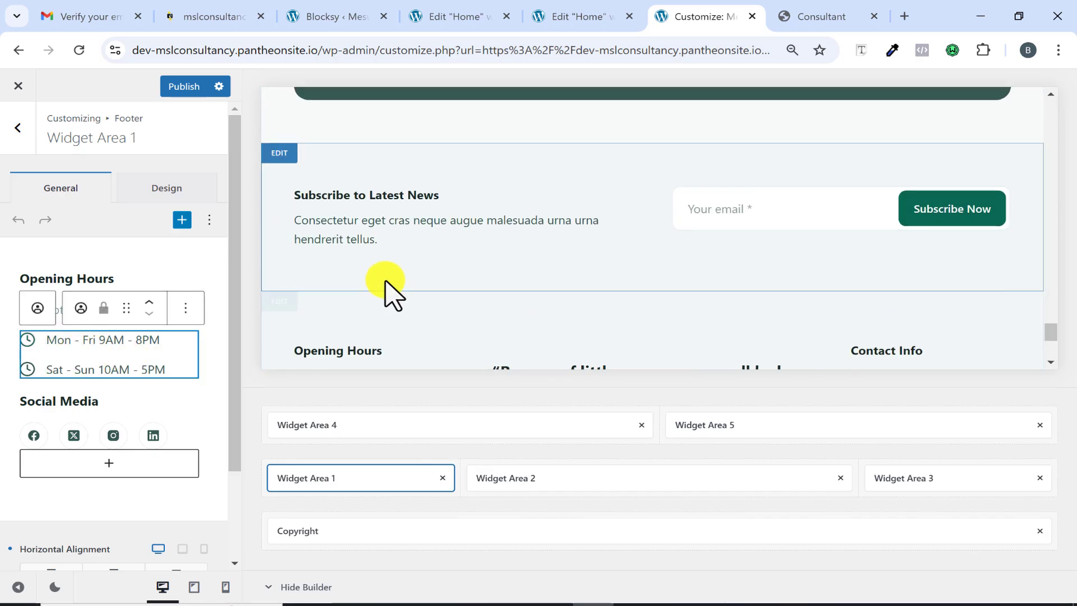
scroll(443, 273, up, 3)
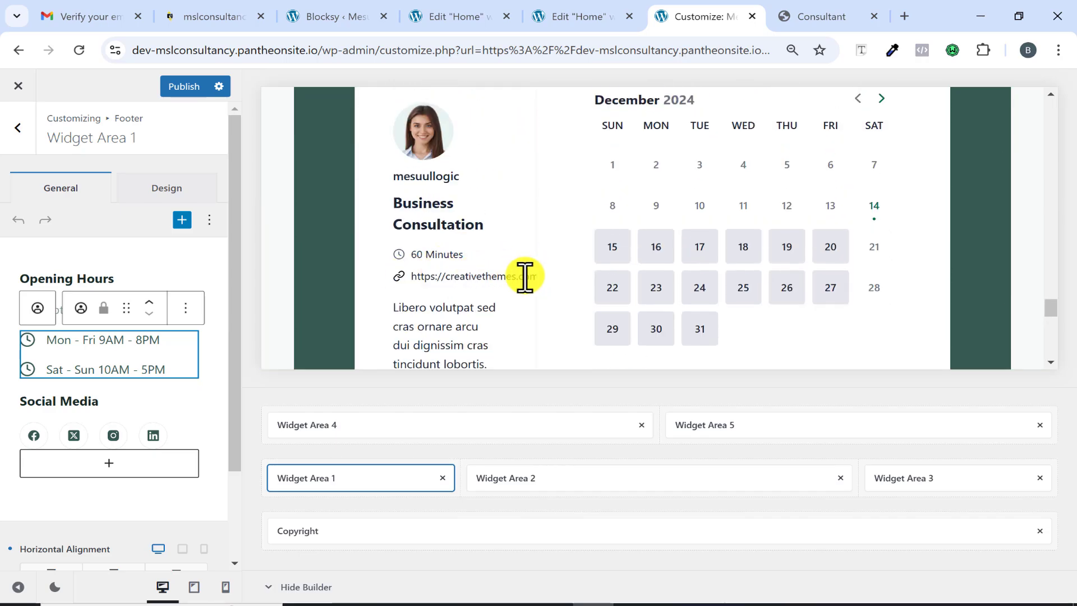
Step: Publish the Customizer changes, including the new footer copyright text
click(188, 89)
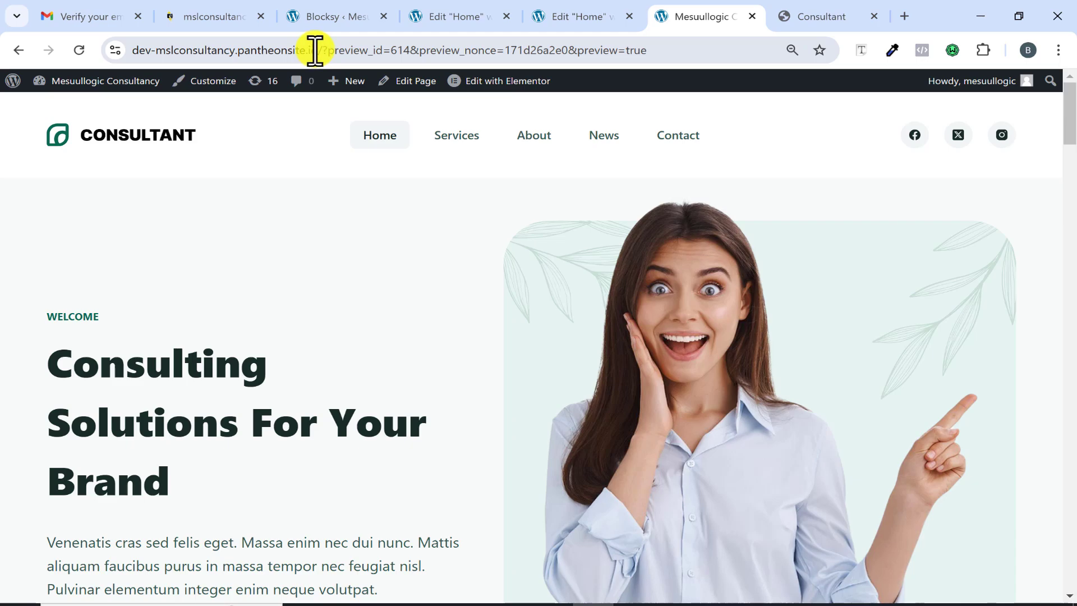
Step: Verify the site's connection is secure, then switch to the Elementor tab editing Home
drag(318, 50, 120, 64)
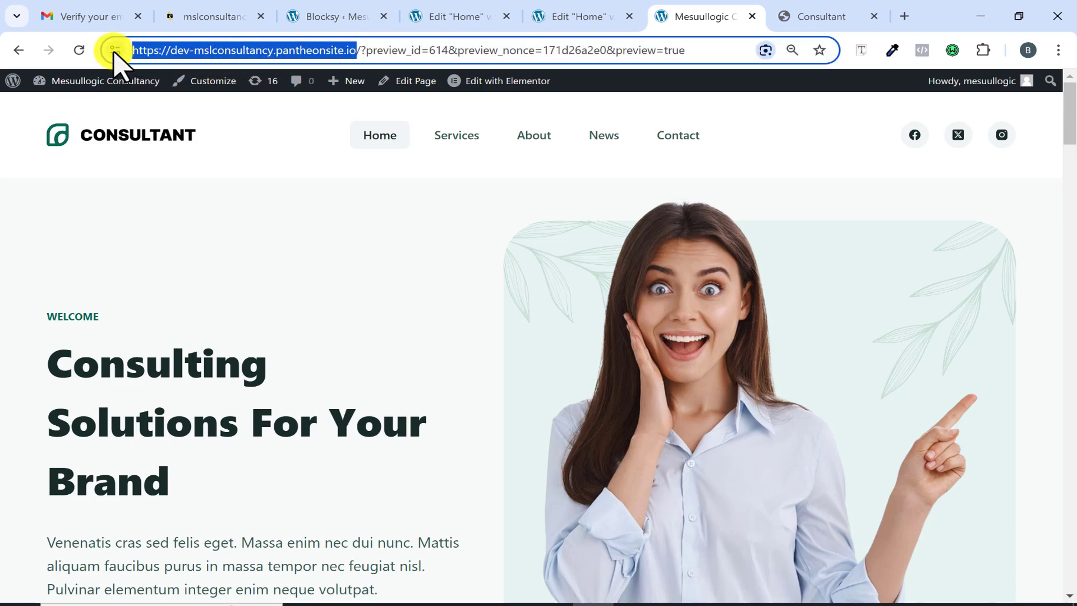
click(114, 50)
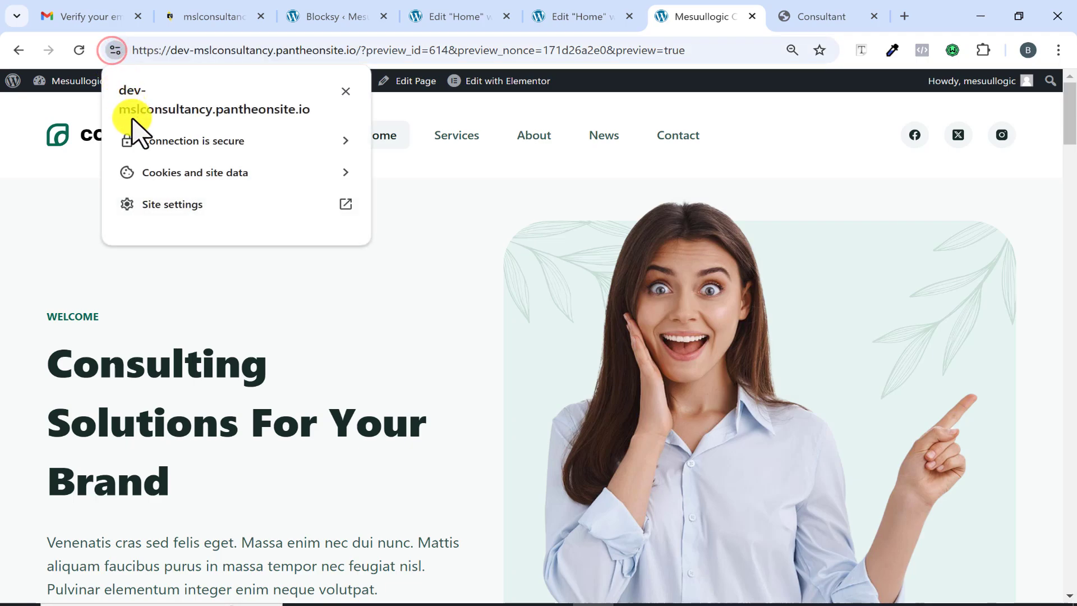
click(336, 143)
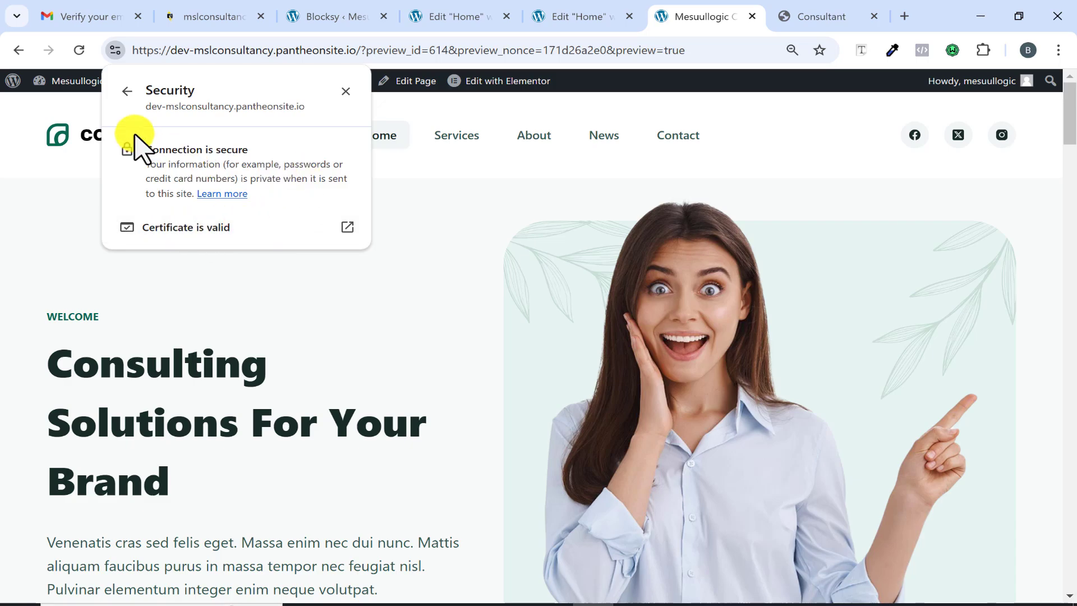
click(125, 93)
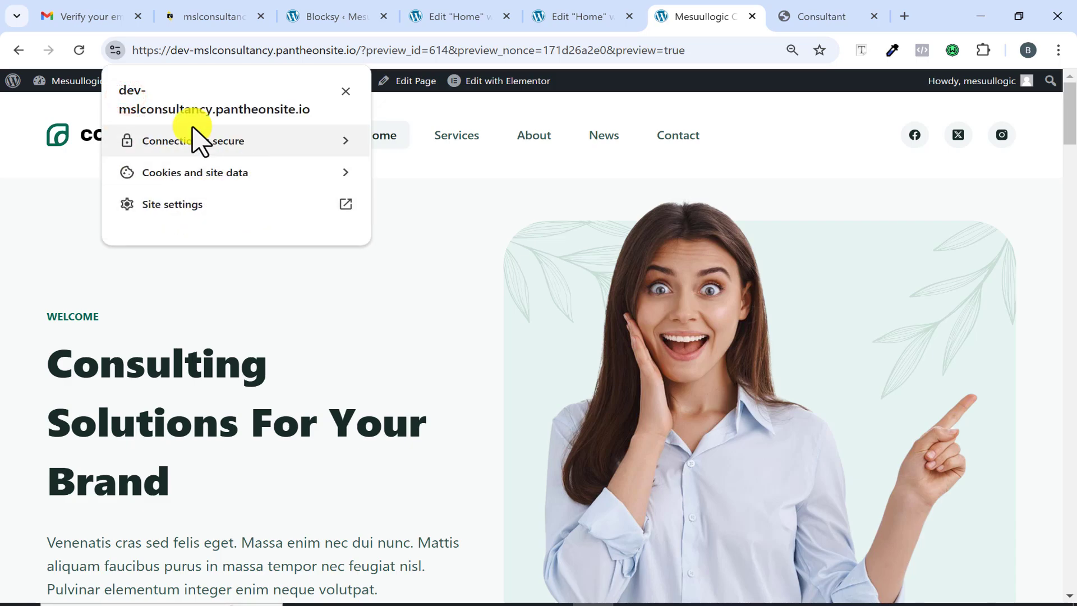
click(345, 90)
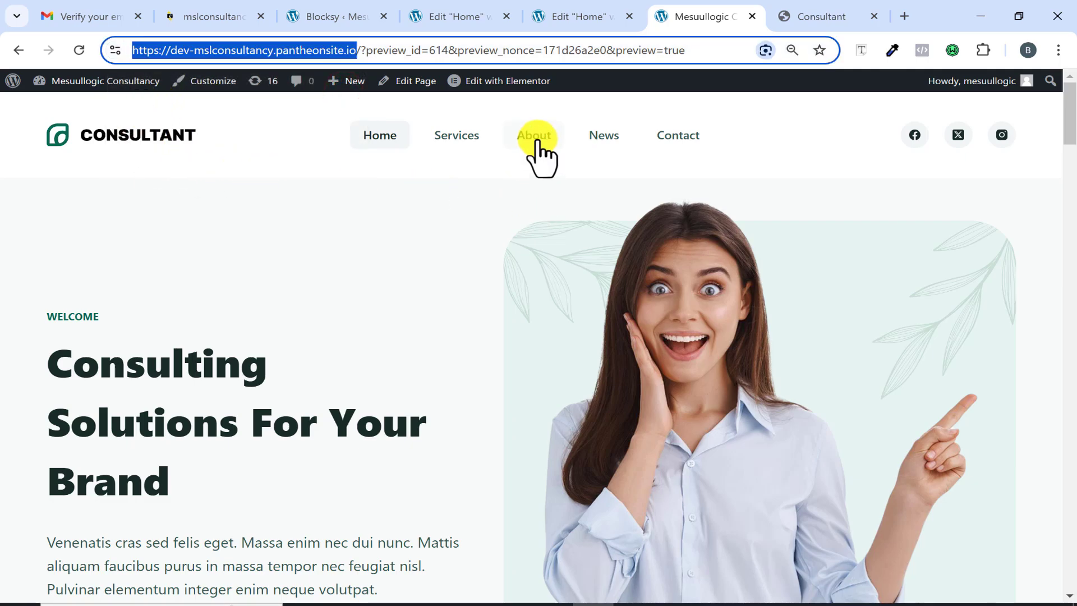
click(583, 22)
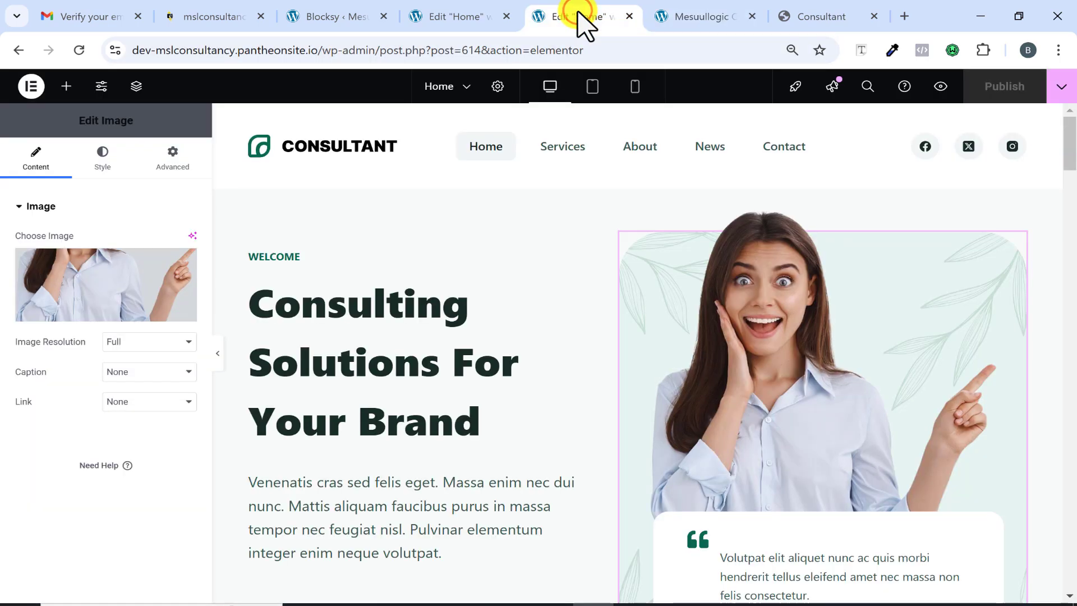
Step: Preview the Home page in mobile view and scroll through the layout
click(634, 89)
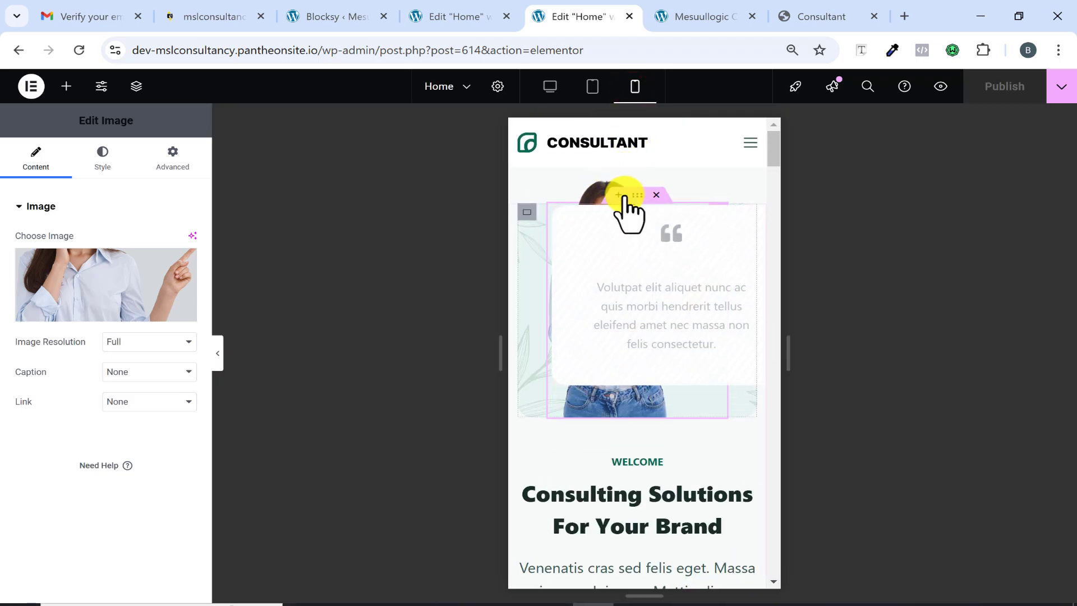
scroll(654, 289, down, 10)
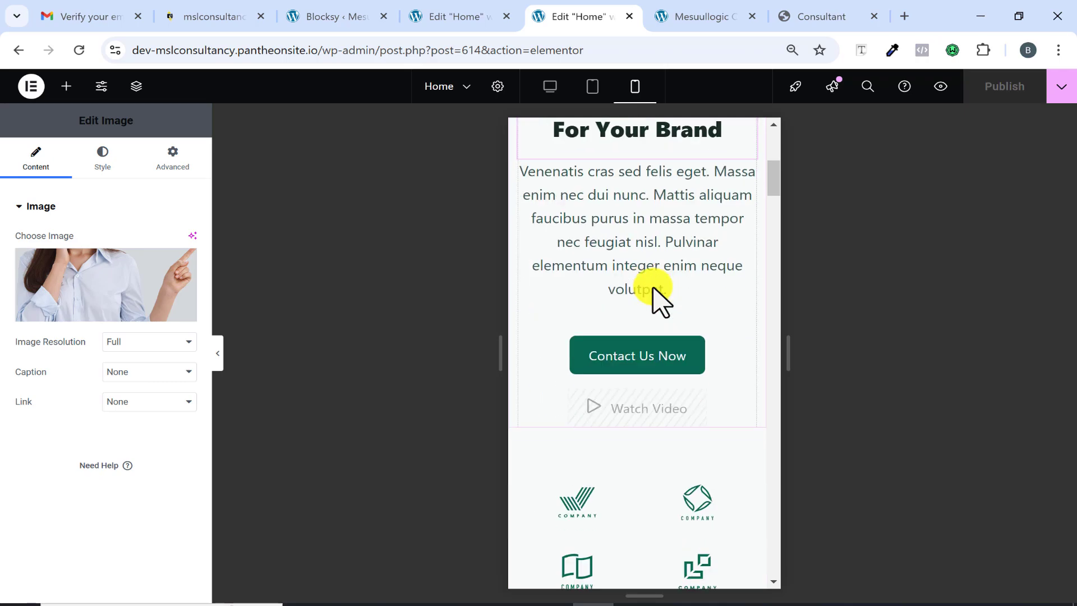
scroll(655, 292, down, 10)
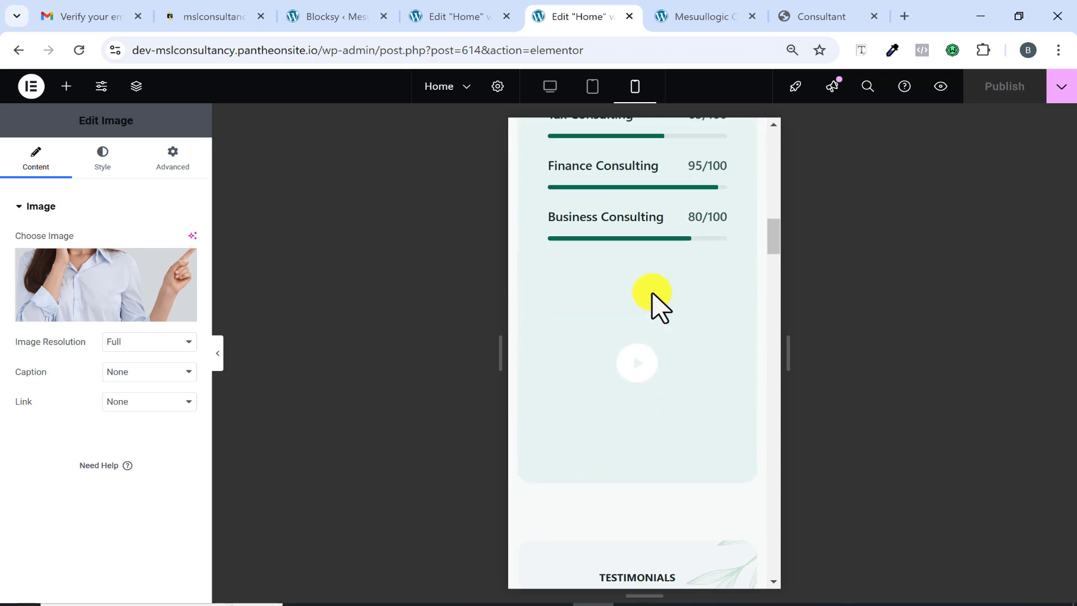
scroll(656, 305, down, 10)
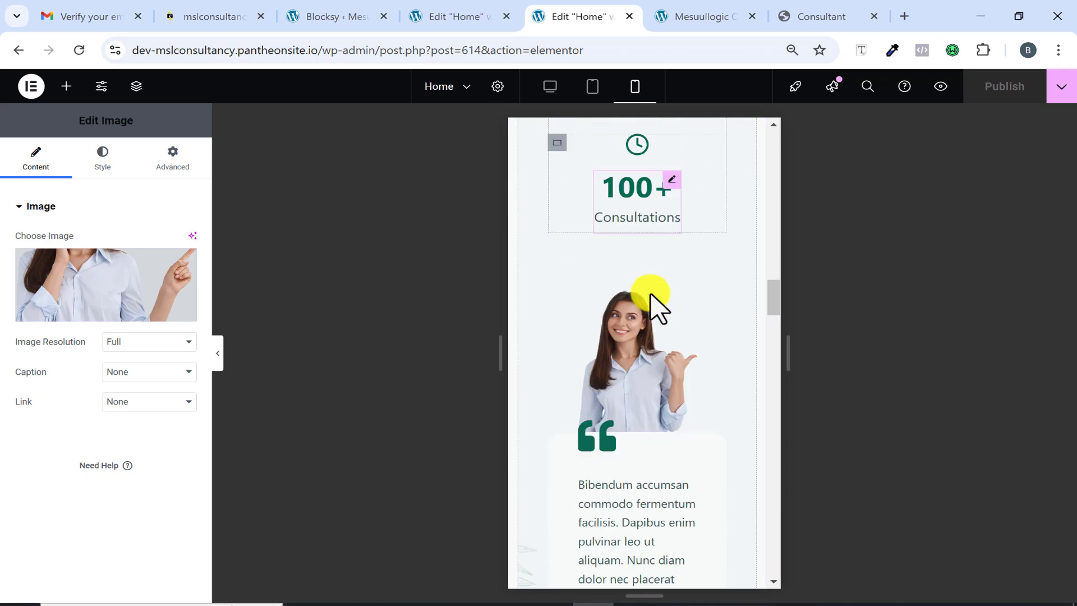
scroll(650, 298, down, 10)
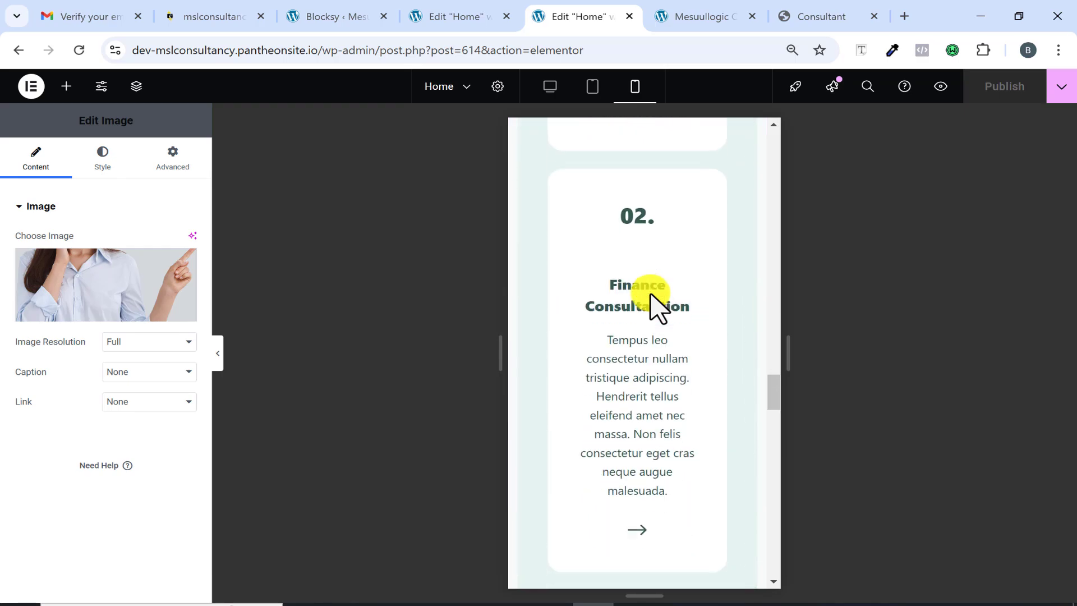
Step: Switch to tablet portrait view and scroll through the Home page layout
click(587, 91)
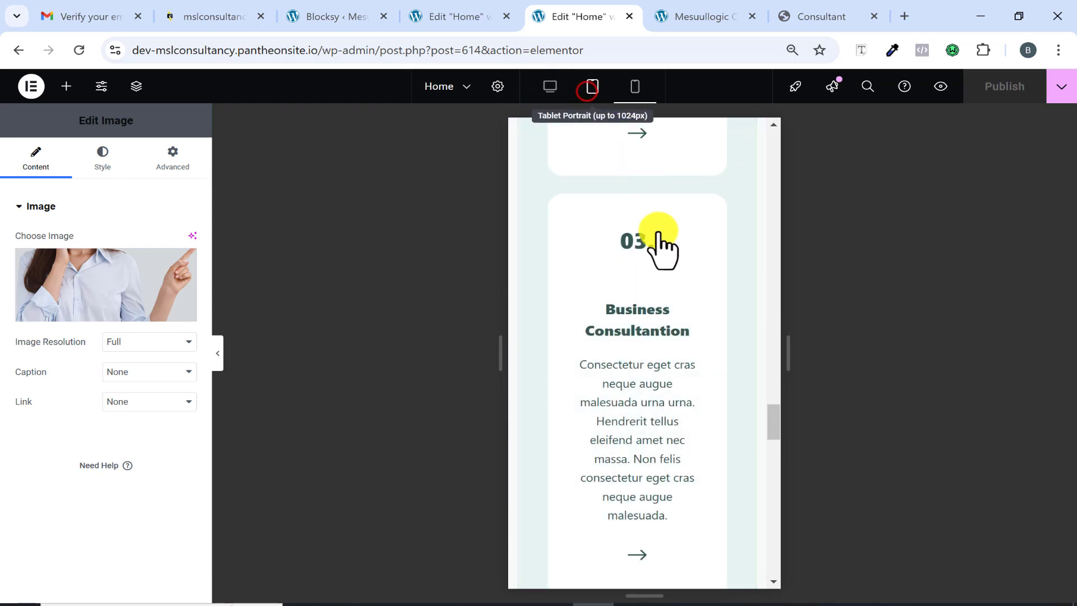
scroll(654, 301, up, 15)
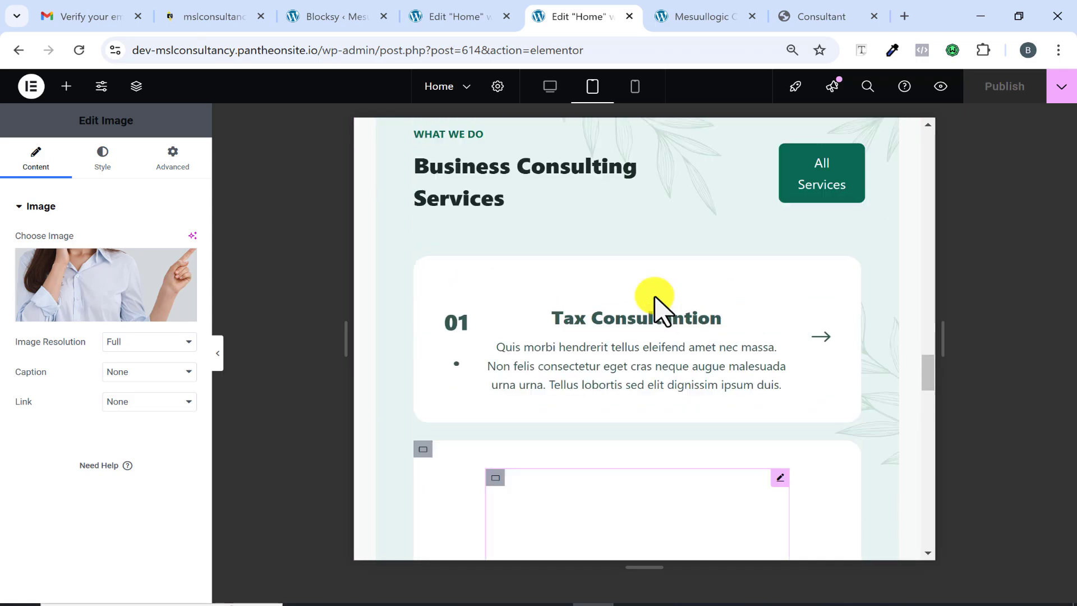
scroll(664, 310, down, 15)
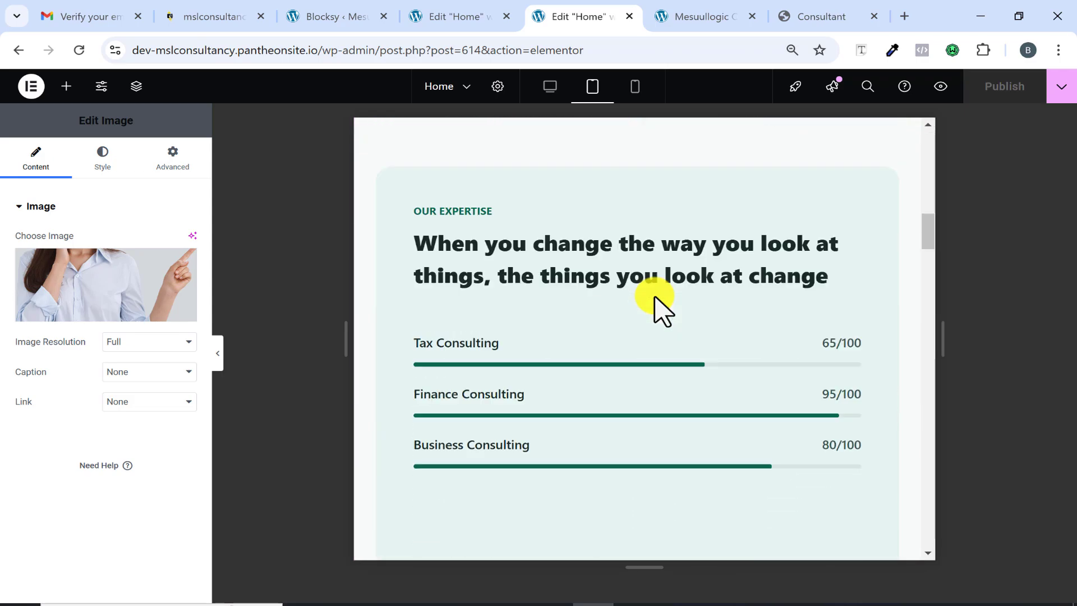
scroll(659, 308, down, 5)
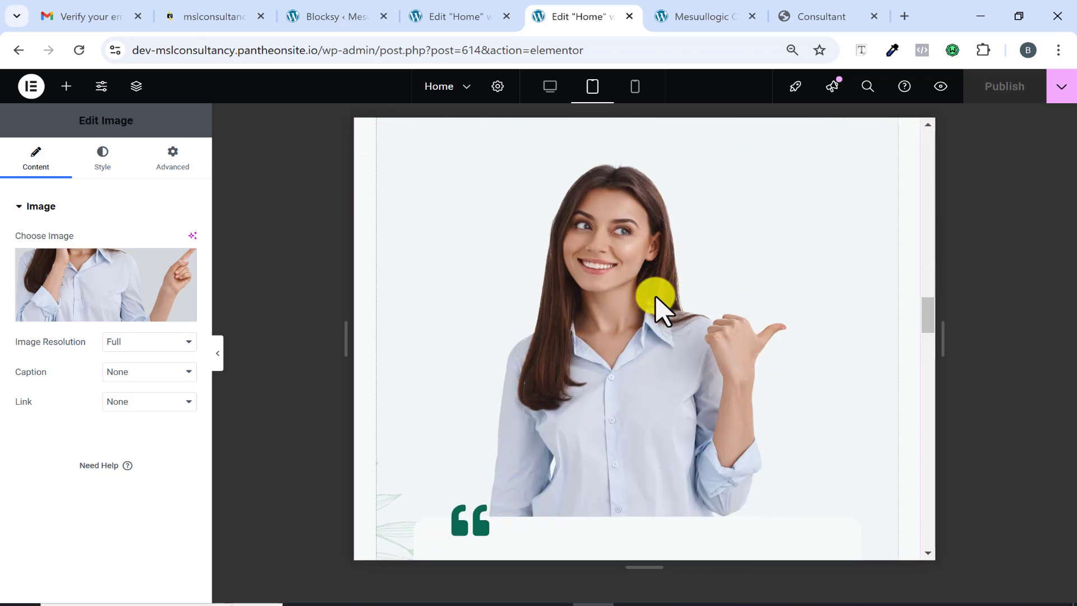